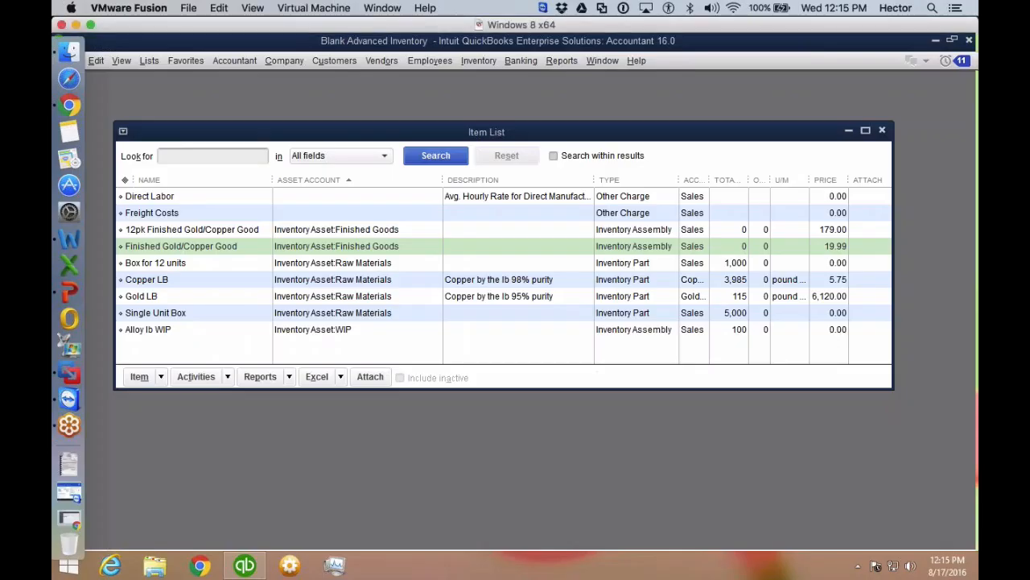
- Close the Item List and open the standard Balance Sheet report in a maximized window
{"action": "left_click", "coordinate": [292, 462]}
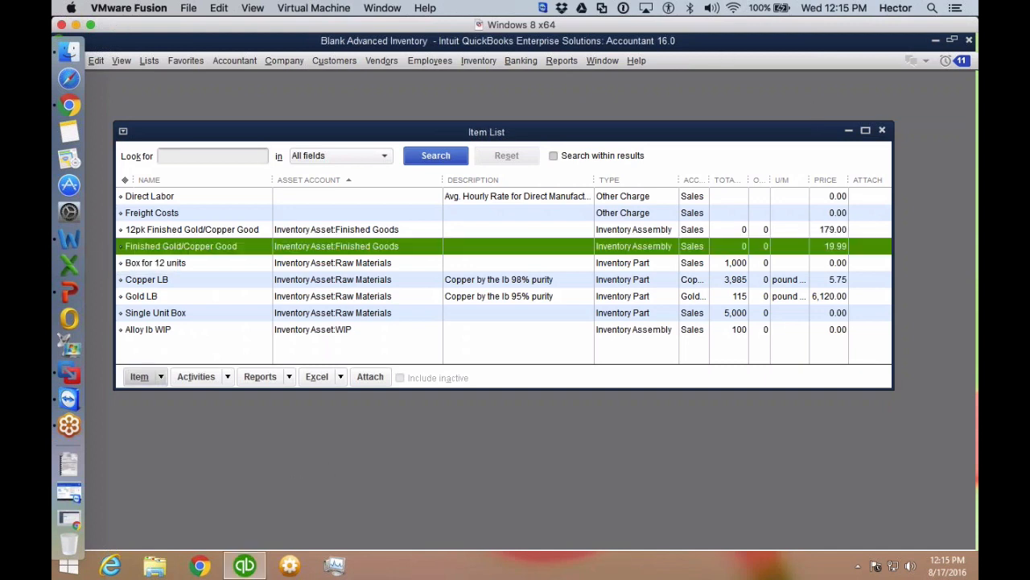
{"action": "left_click", "coordinate": [882, 130]}
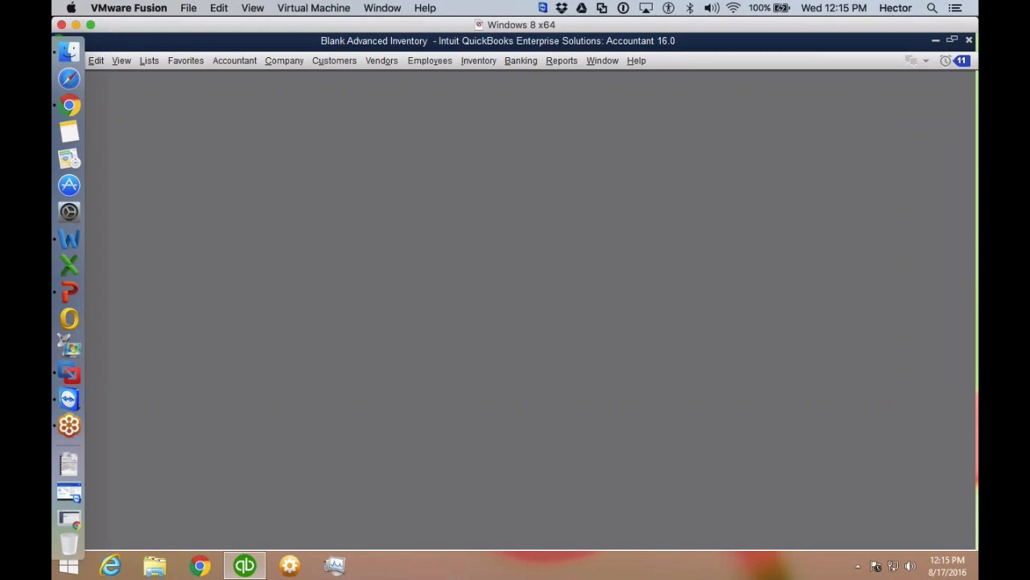
{"action": "left_click", "coordinate": [562, 62]}
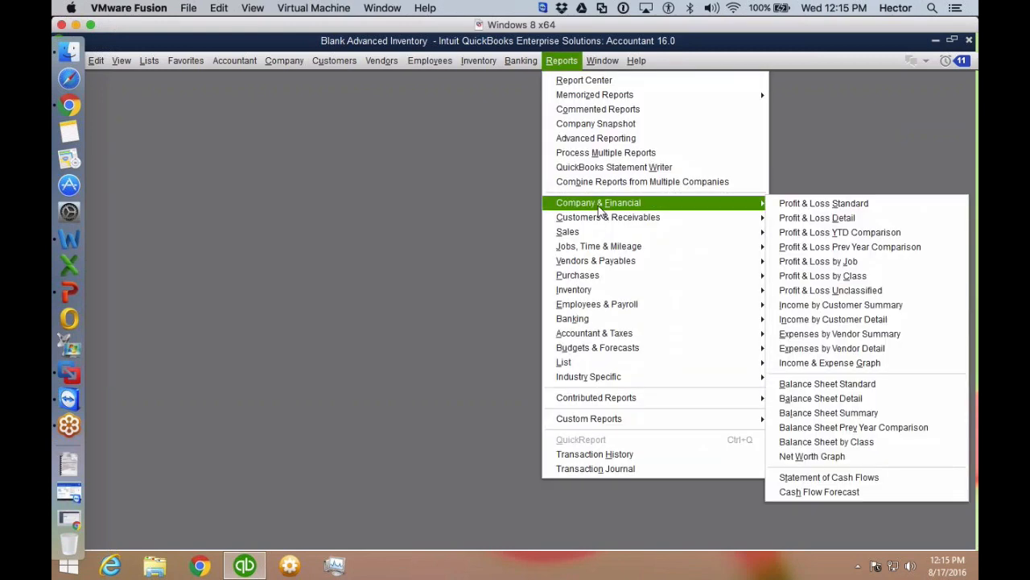
{"action": "left_click", "coordinate": [598, 205]}
{"action": "left_click", "coordinate": [792, 206]}
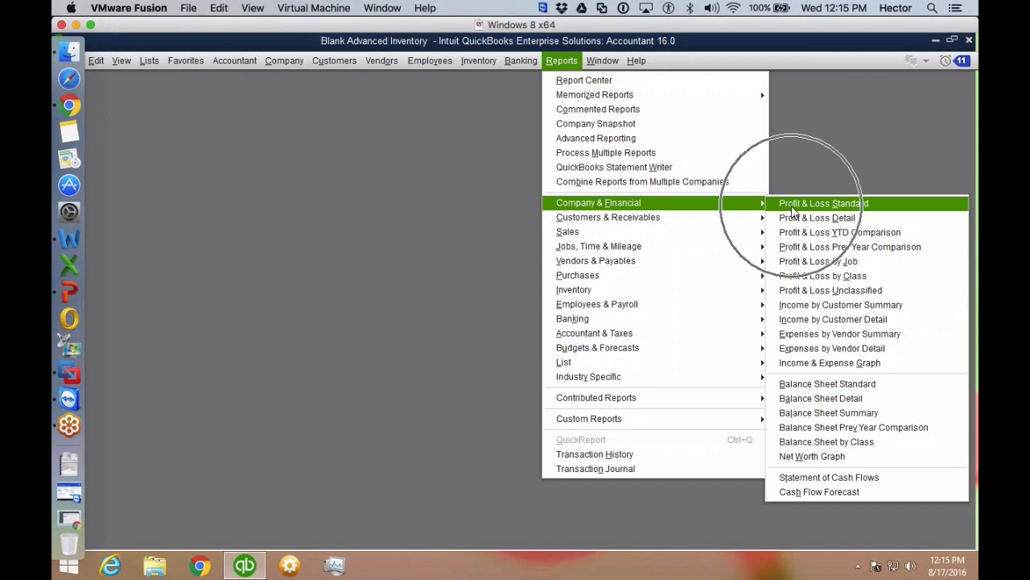
{"action": "left_click", "coordinate": [823, 385]}
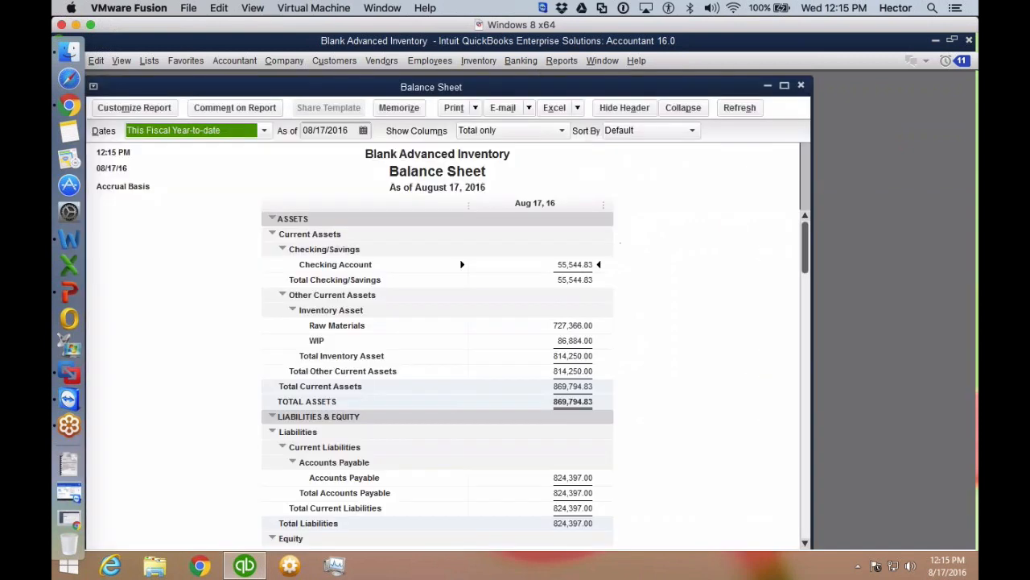
{"action": "left_click", "coordinate": [745, 111]}
{"action": "left_click", "coordinate": [784, 84]}
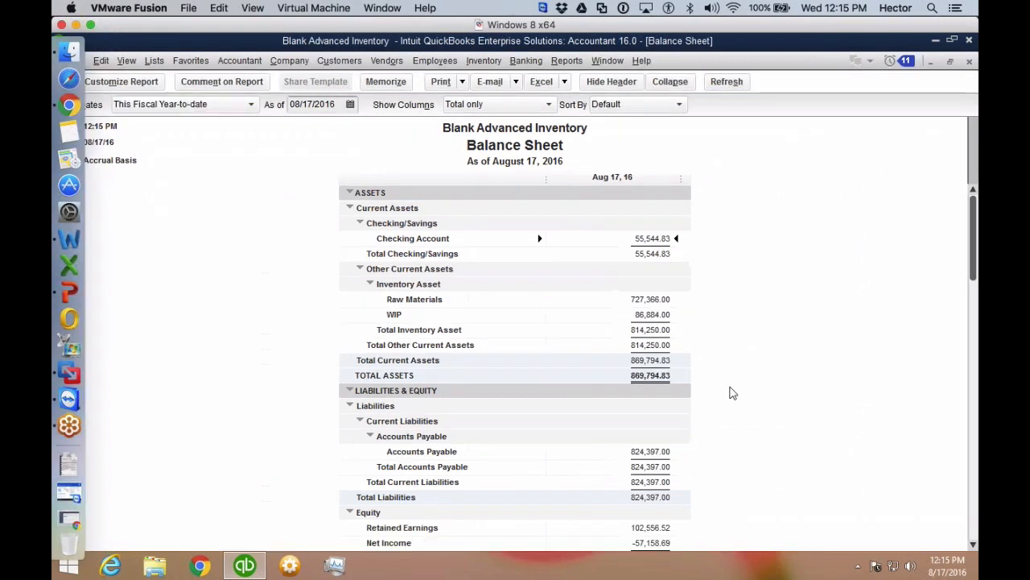
- Examine the WIP and Raw Materials inventory asset balances on the Balance Sheet
{"action": "left_click", "coordinate": [662, 319]}
{"action": "left_click", "coordinate": [661, 319]}
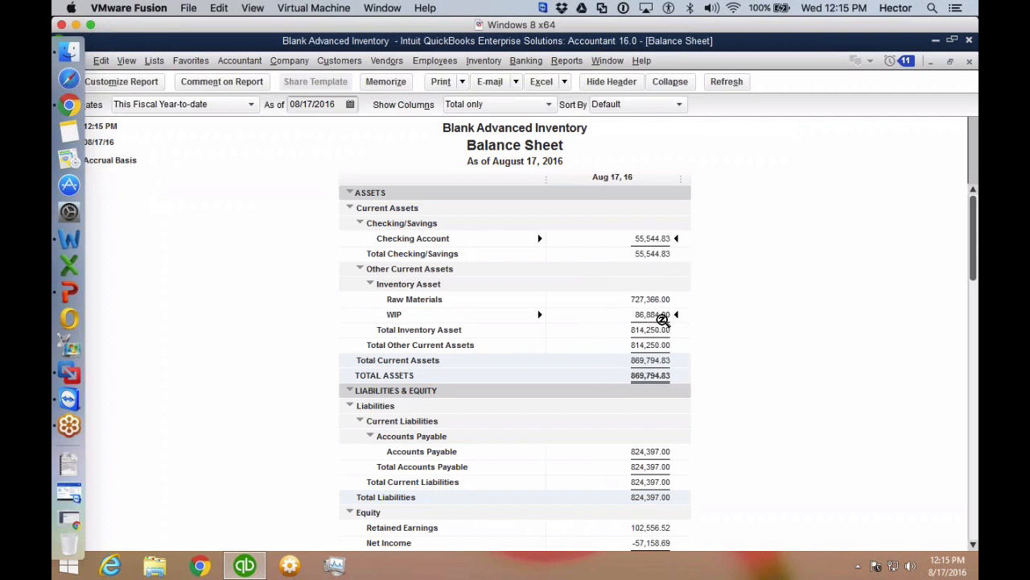
{"action": "left_click", "coordinate": [662, 301]}
- Open the Item List, shift the virtual machine window into view, and accept moving the icon bar to the top
{"action": "left_click", "coordinate": [154, 60]}
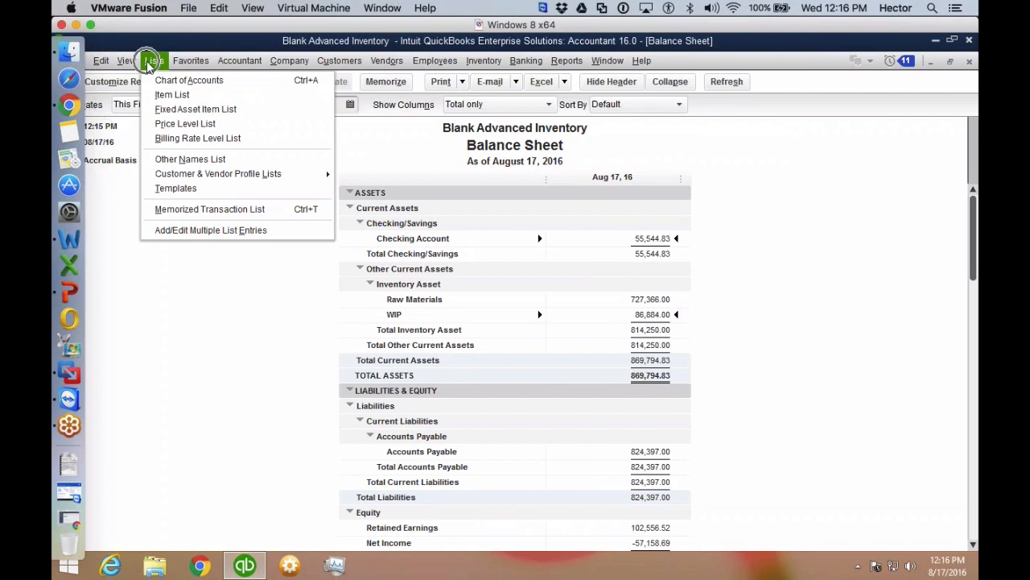
{"action": "left_click", "coordinate": [172, 96]}
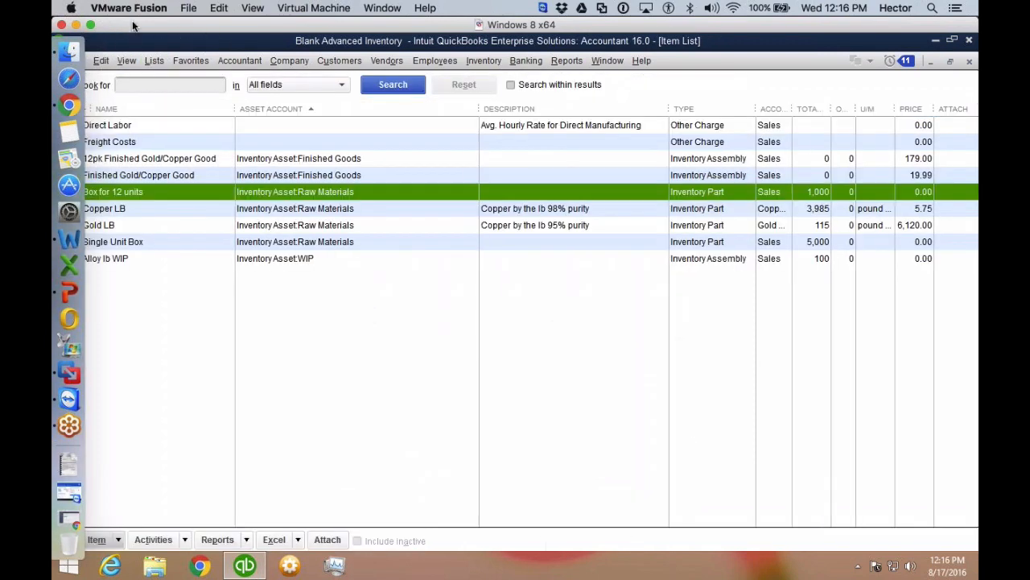
{"action": "left_click_drag", "start_coordinate": [121, 24], "coordinate": [156, 23]}
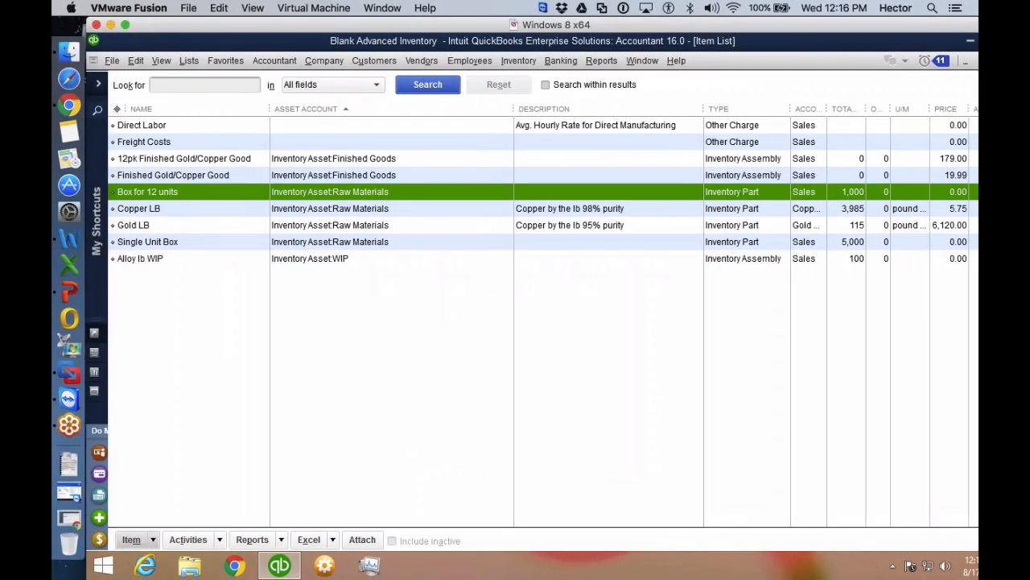
{"action": "left_click_drag", "start_coordinate": [87, 25], "coordinate": [126, 26]}
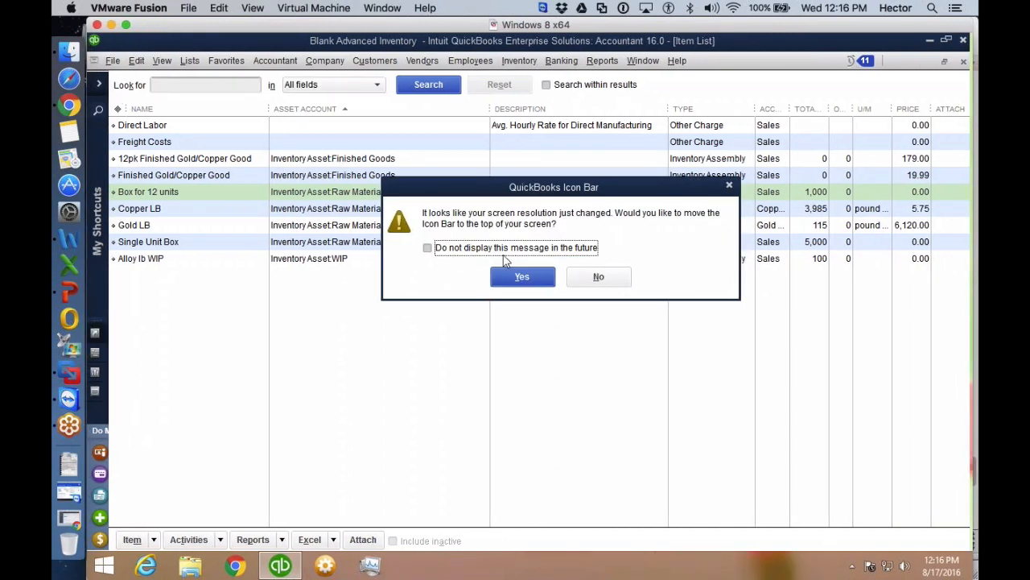
{"action": "left_click", "coordinate": [519, 277]}
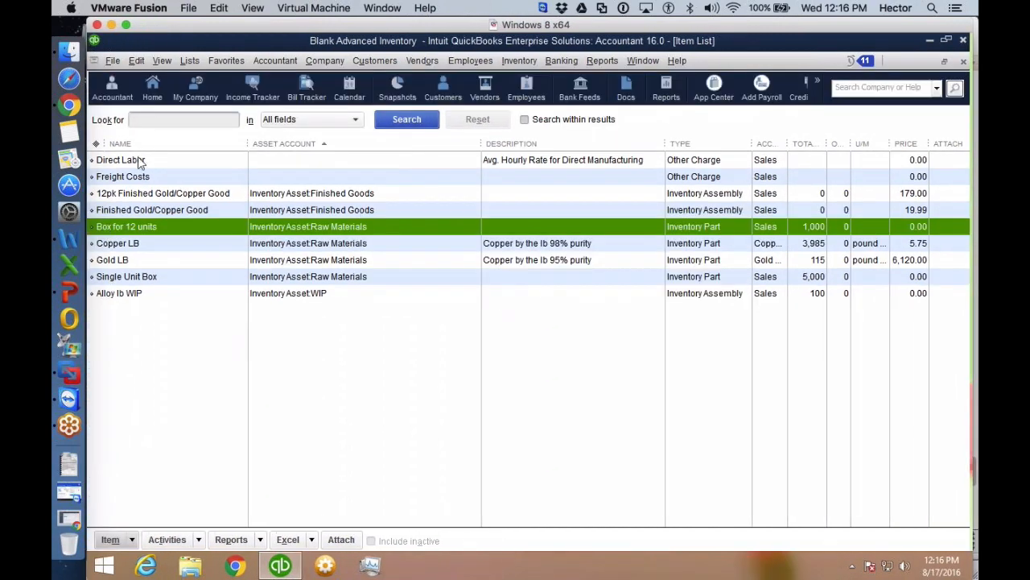
- Compare the 12pk Finished Gold/Copper Good and Finished Gold/Copper Good assemblies in the Item List
{"action": "left_click", "coordinate": [179, 198]}
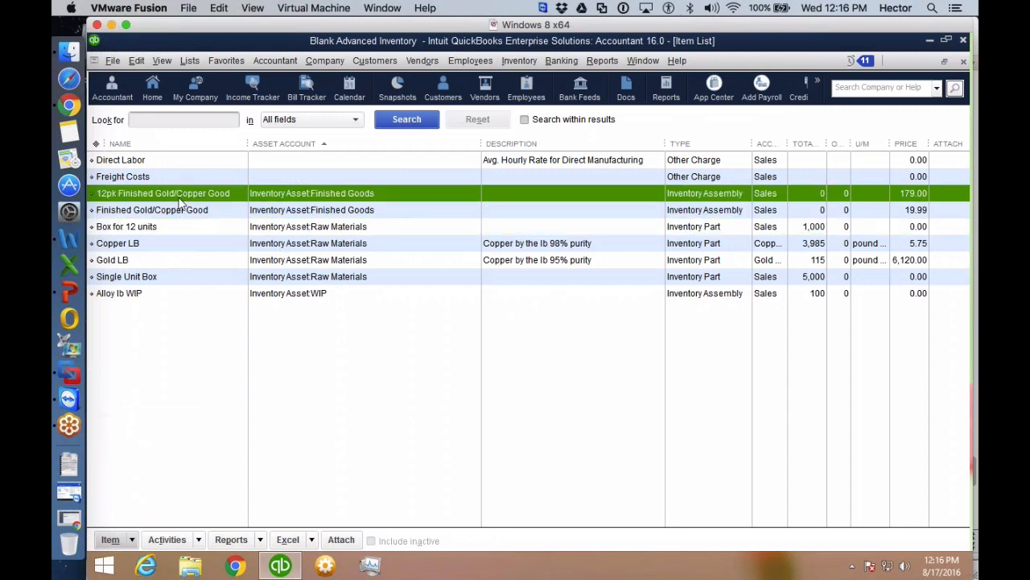
{"action": "left_click", "coordinate": [178, 211]}
{"action": "left_click", "coordinate": [177, 199]}
{"action": "key", "text": "ctrl"}
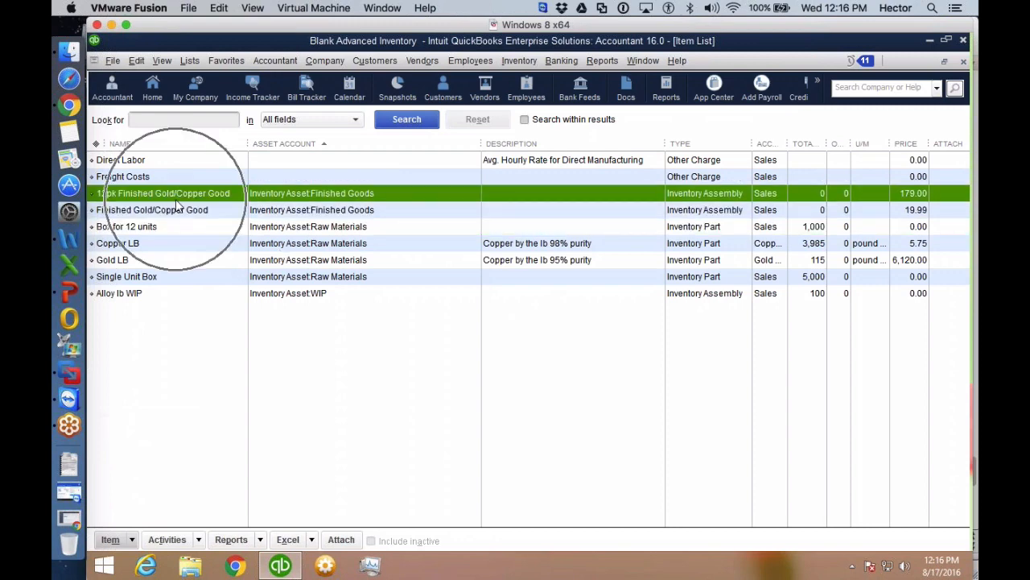
{"action": "left_click", "coordinate": [177, 225]}
{"action": "left_click", "coordinate": [177, 210]}
{"action": "key", "text": "ctrl"}
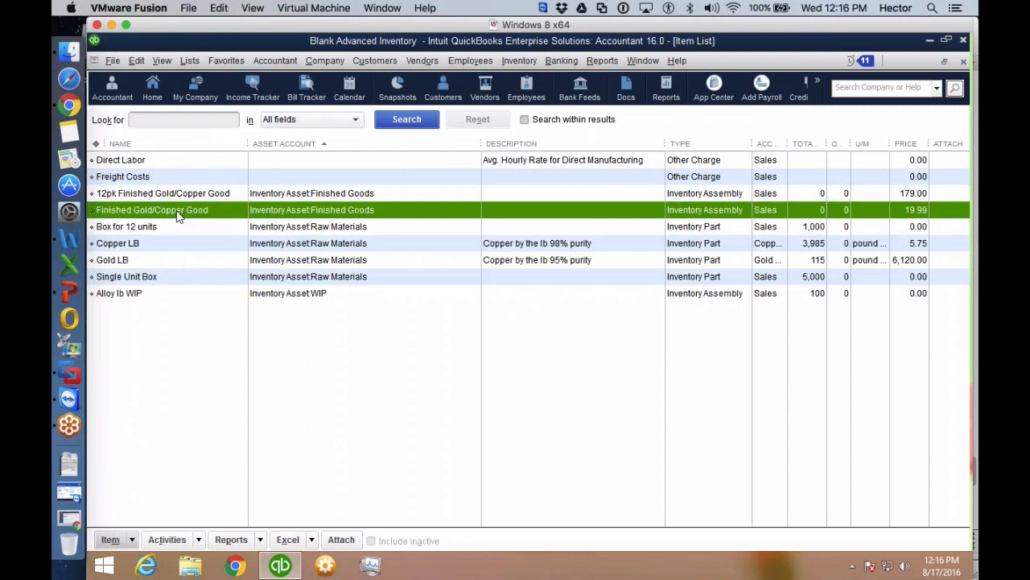
- Open the 12pk Finished Gold/Copper Good item, check its asset account assignment, and leave without saving
{"action": "left_click", "coordinate": [175, 200]}
{"action": "double_click", "coordinate": [176, 199]}
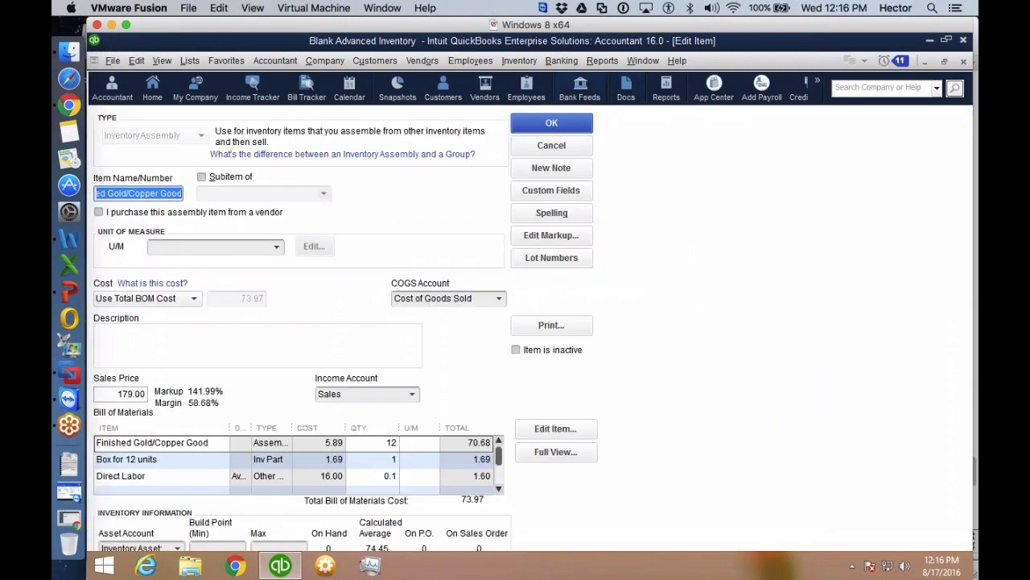
{"action": "left_click_drag", "start_coordinate": [506, 26], "coordinate": [504, 26]}
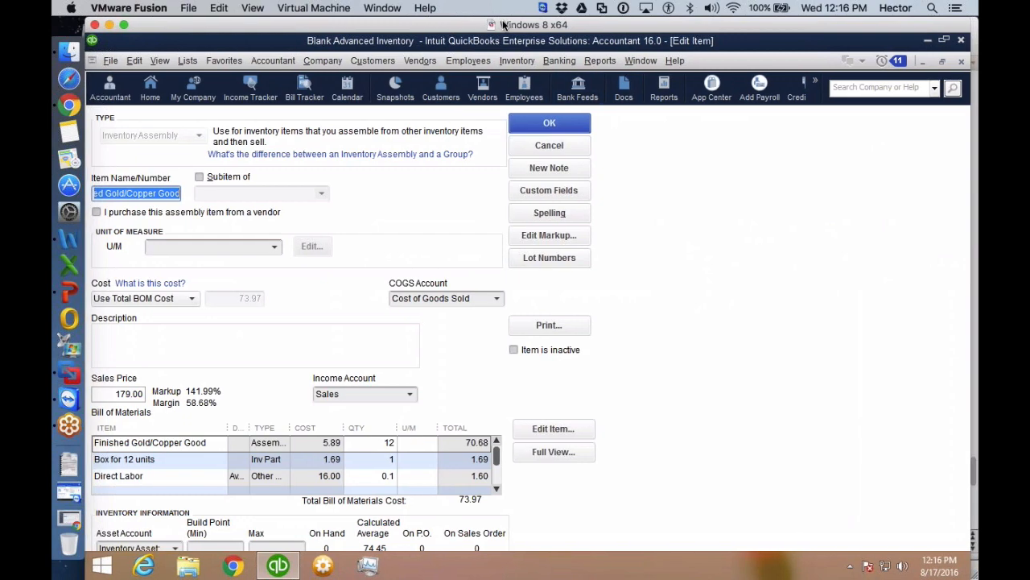
{"action": "left_click", "coordinate": [176, 548]}
{"action": "left_click", "coordinate": [174, 296]}
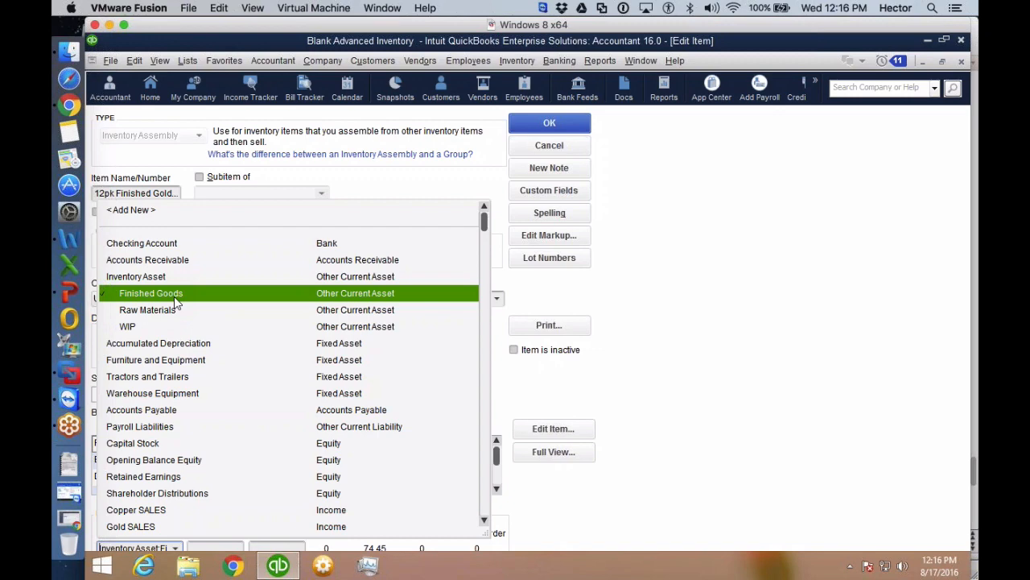
{"action": "left_click", "coordinate": [174, 296]}
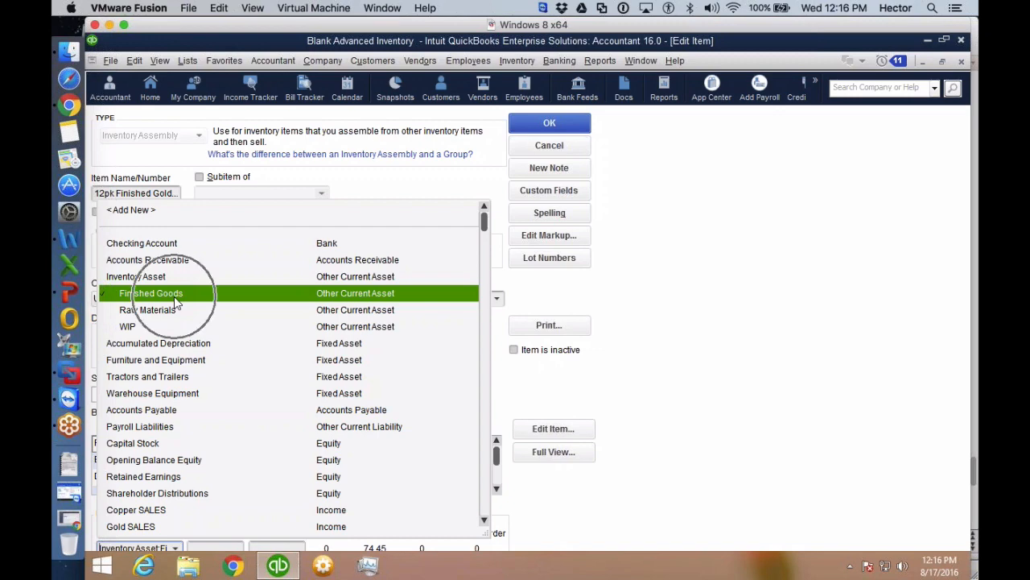
{"action": "left_click", "coordinate": [540, 152]}
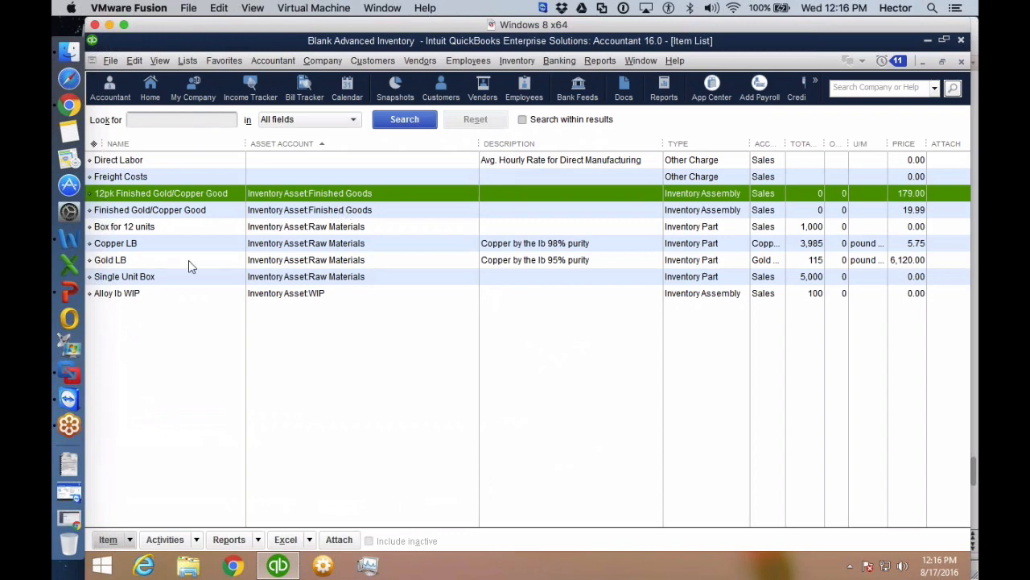
- Look over the raw material items, check the asset account of Box for 12 units, and leave it without saving
{"action": "left_click", "coordinate": [147, 226]}
{"action": "left_click", "coordinate": [139, 243]}
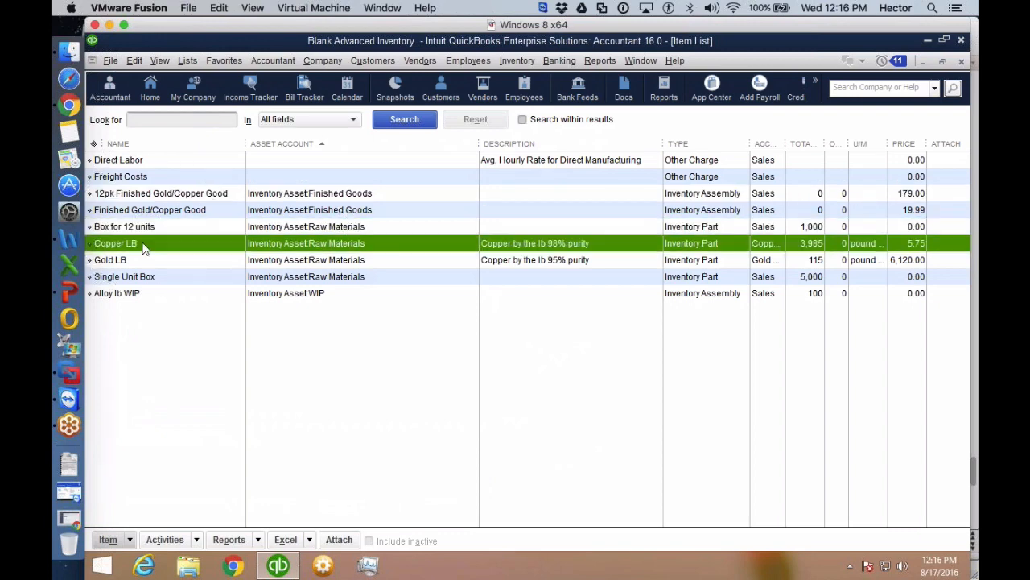
{"action": "left_click", "coordinate": [136, 260]}
{"action": "left_click", "coordinate": [139, 276]}
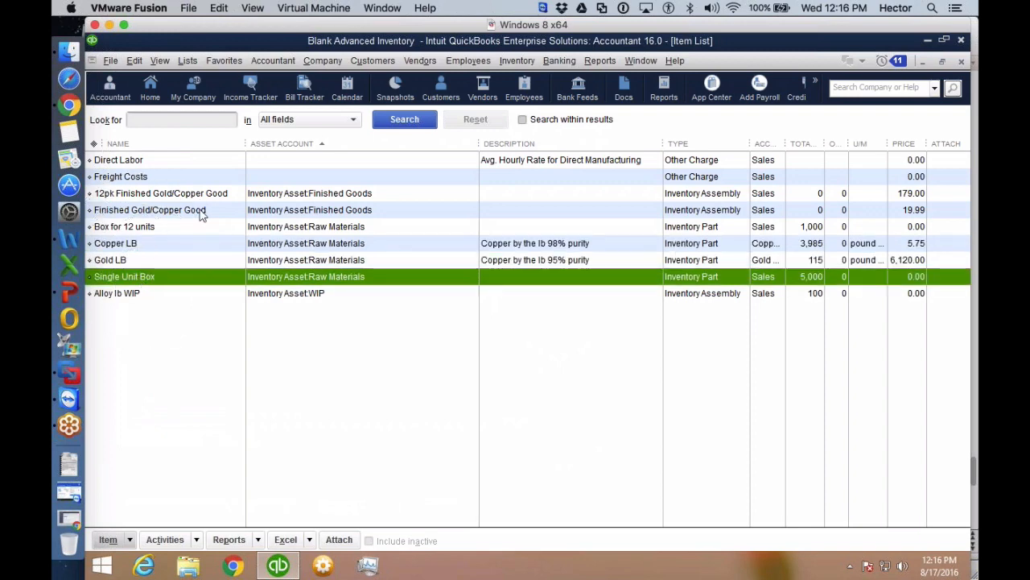
{"action": "left_click", "coordinate": [176, 230]}
{"action": "double_click", "coordinate": [175, 227]}
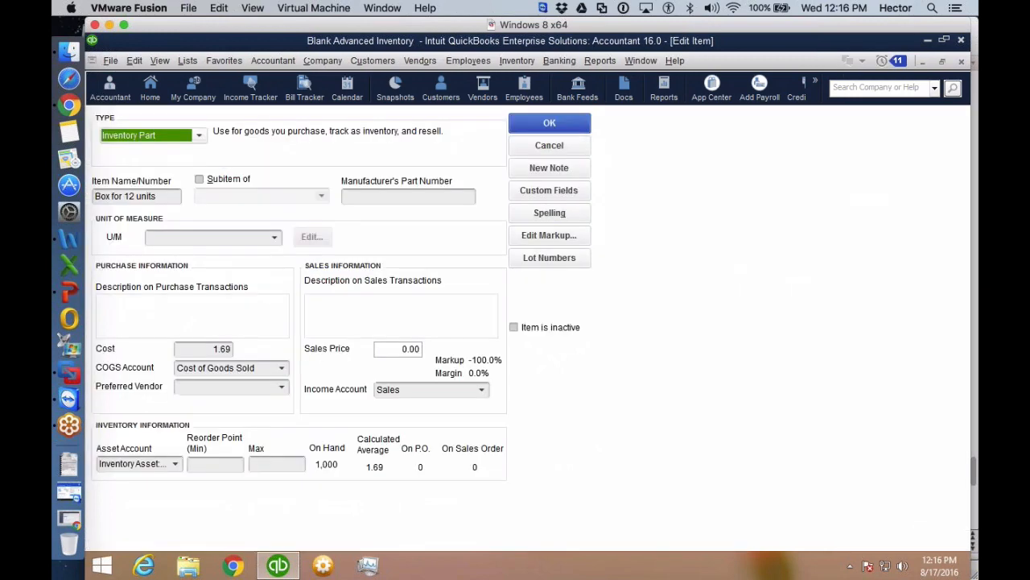
{"action": "left_click", "coordinate": [175, 465]}
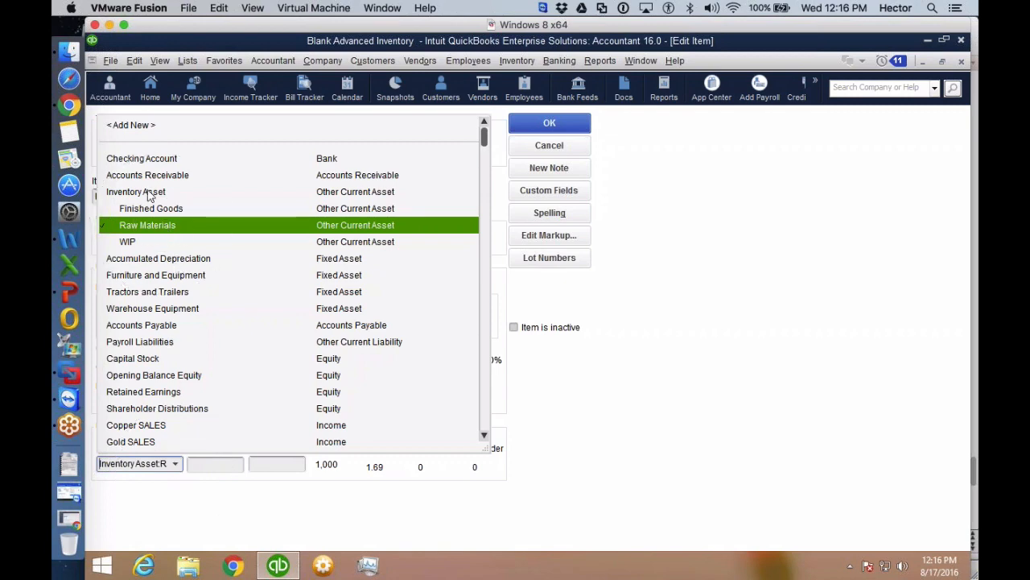
{"action": "left_click", "coordinate": [572, 145]}
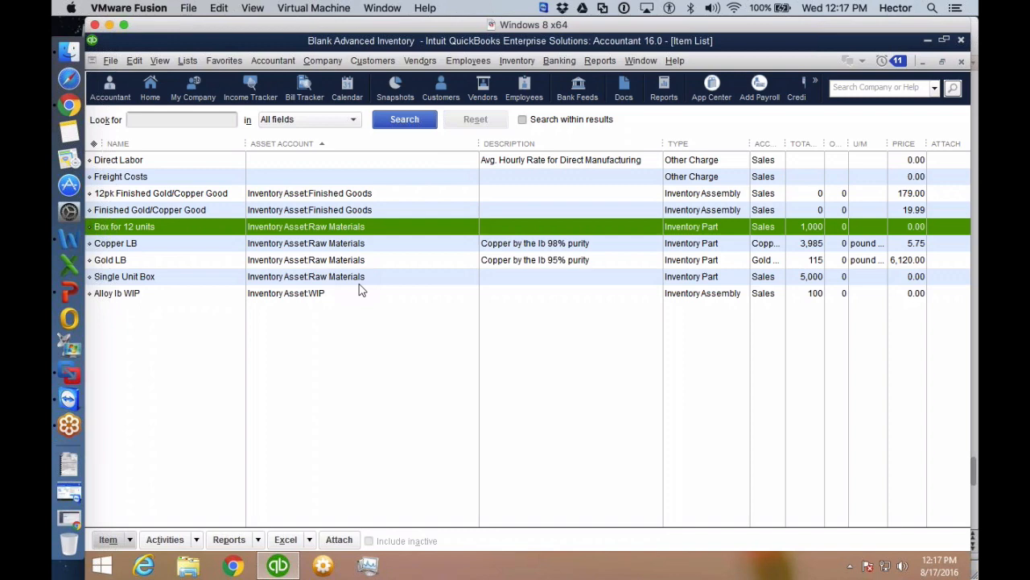
- Review the Alloy lb WIP, Copper LB and Gold LB entries in the Item List
{"action": "left_click", "coordinate": [321, 372]}
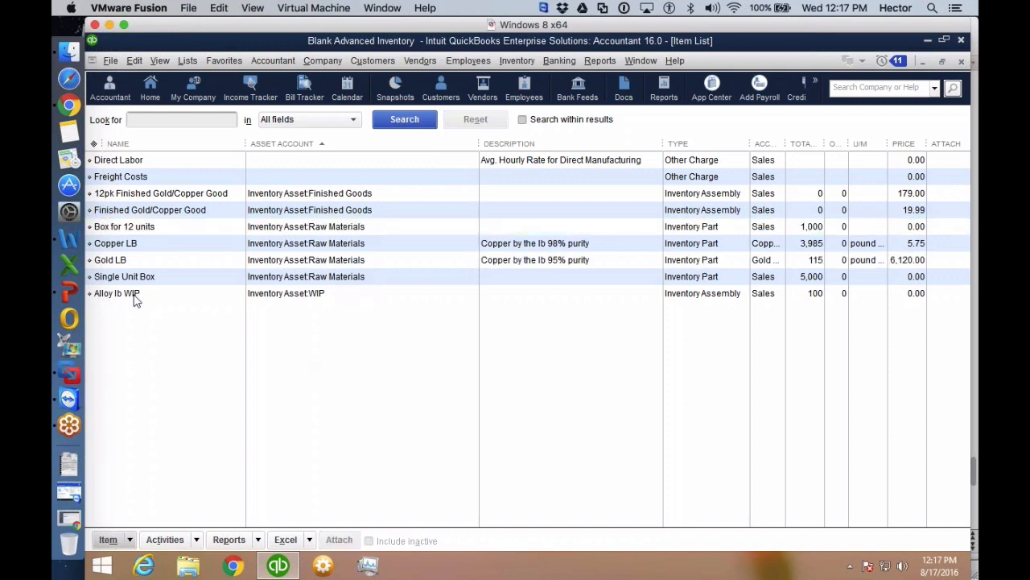
{"action": "left_click", "coordinate": [135, 299]}
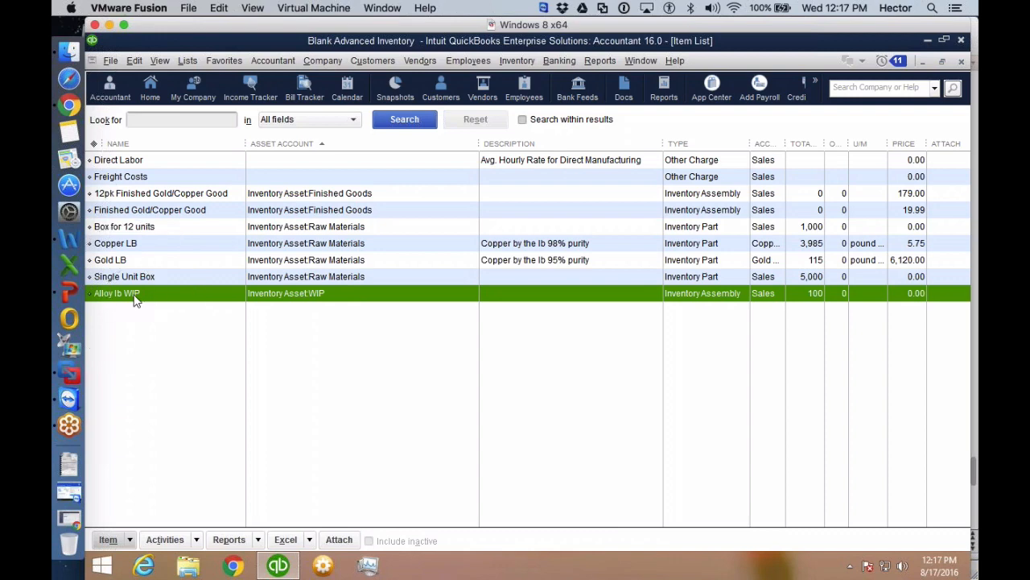
{"action": "left_click", "coordinate": [238, 299]}
{"action": "left_click", "coordinate": [170, 244]}
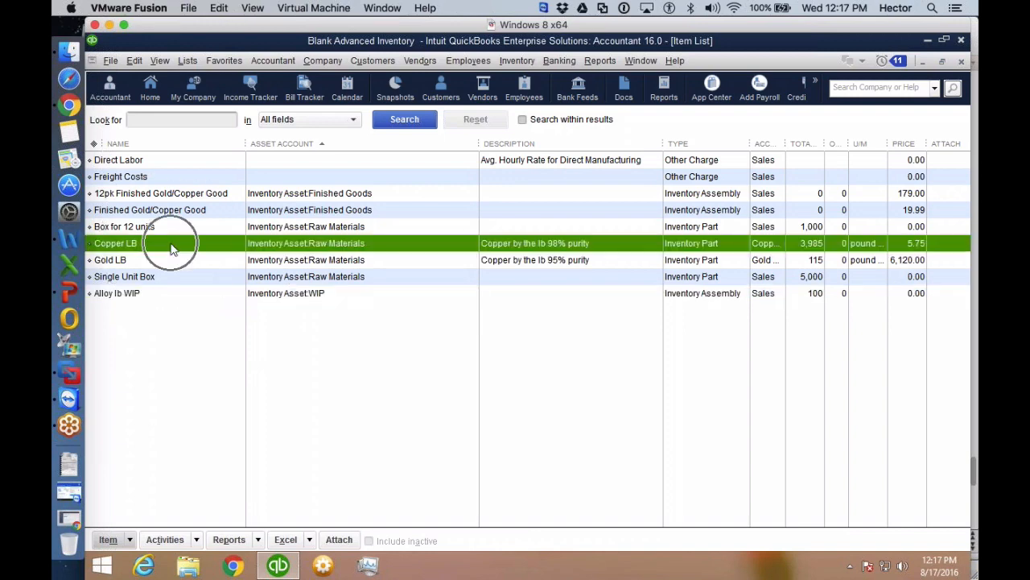
{"action": "left_click", "coordinate": [156, 260]}
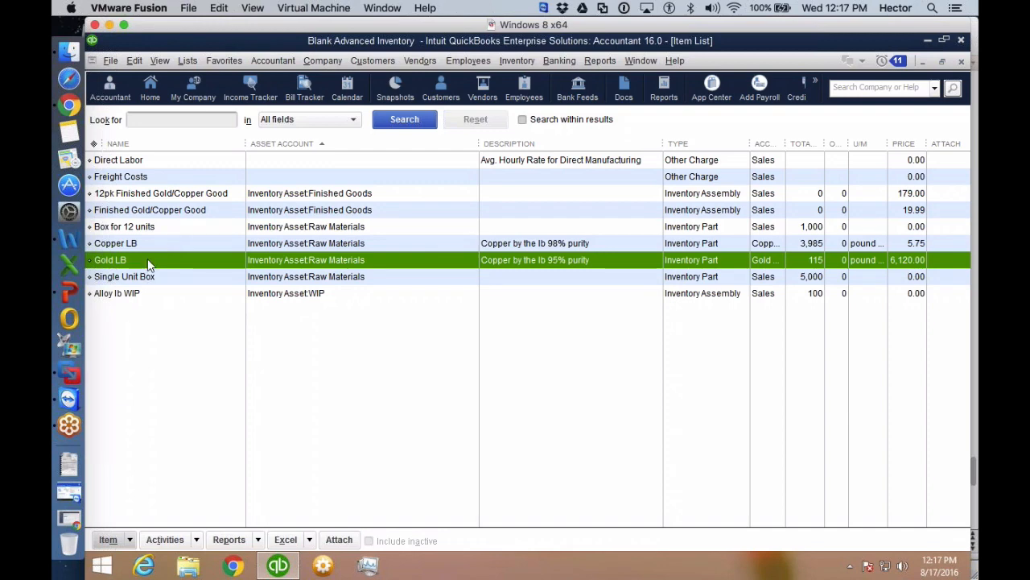
- Open the Copper LB item, keep its asset account on Raw Materials, and set the sales price to 0
{"action": "double_click", "coordinate": [121, 242]}
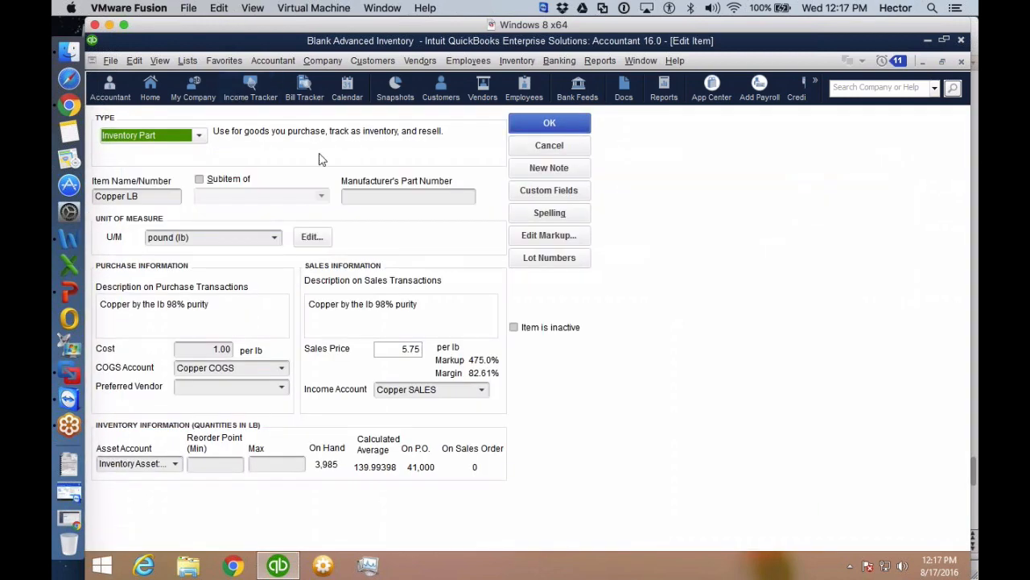
{"action": "double_click", "coordinate": [411, 350]}
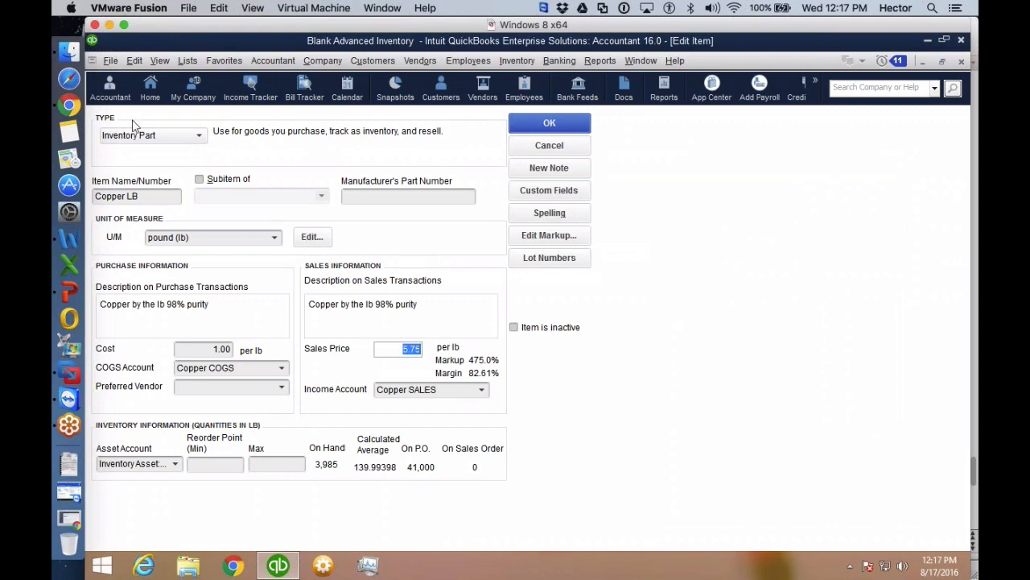
{"action": "left_click", "coordinate": [176, 469]}
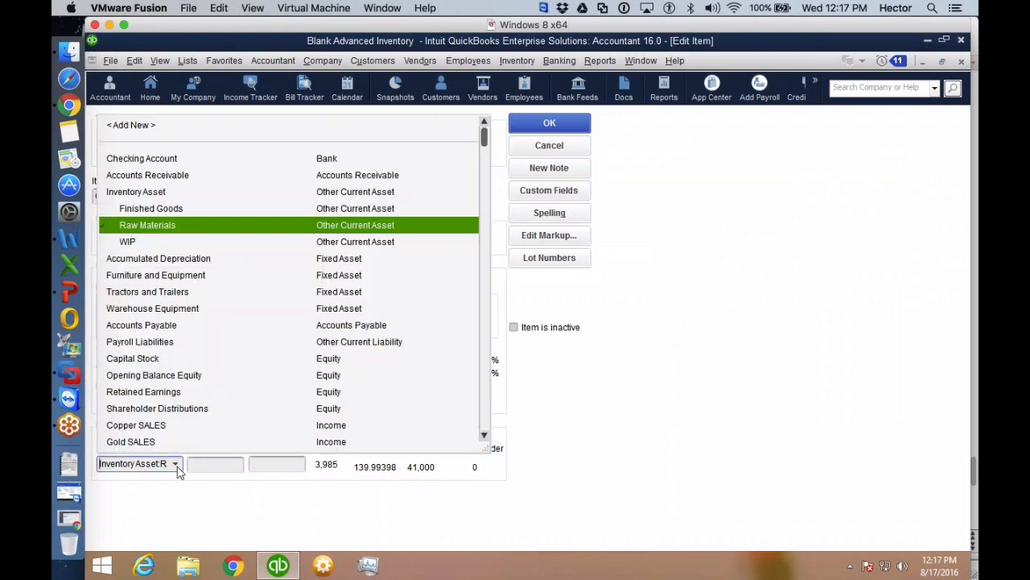
{"action": "left_click", "coordinate": [177, 229]}
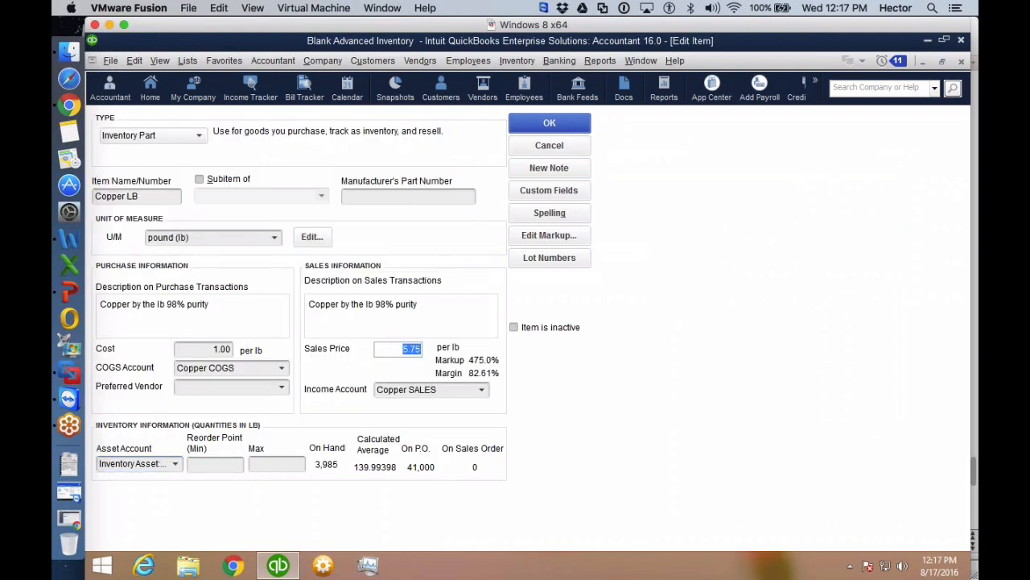
{"action": "type", "text": "0"}
- Replace Copper LB's description on sales transactions with "*** DO NOT SELL ***" and select the new text
{"action": "left_click_drag", "start_coordinate": [428, 309], "coordinate": [243, 288]}
{"action": "type", "text": "*** DO NOT SELL ***"}
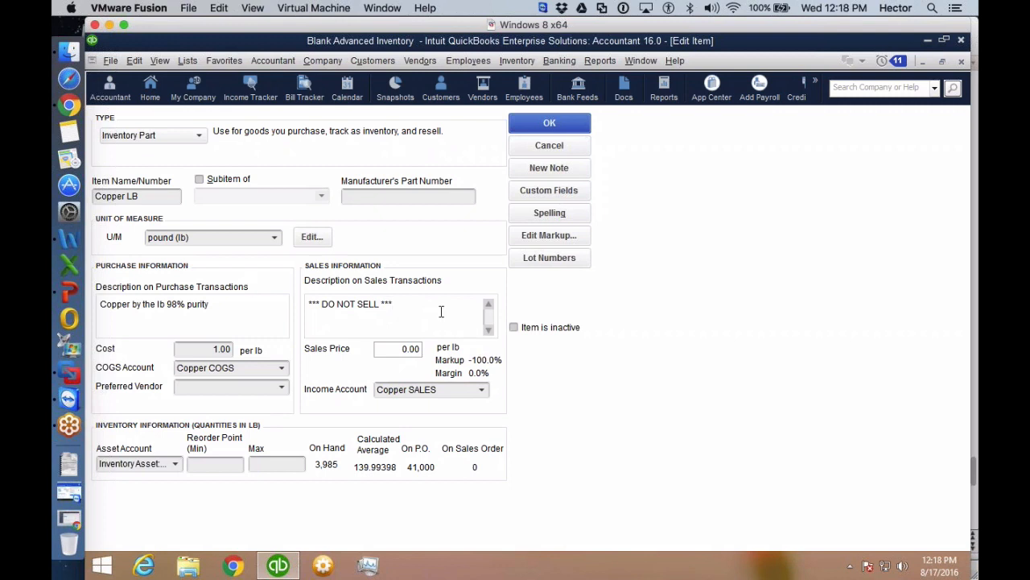
{"action": "left_click_drag", "start_coordinate": [441, 312], "coordinate": [243, 315]}
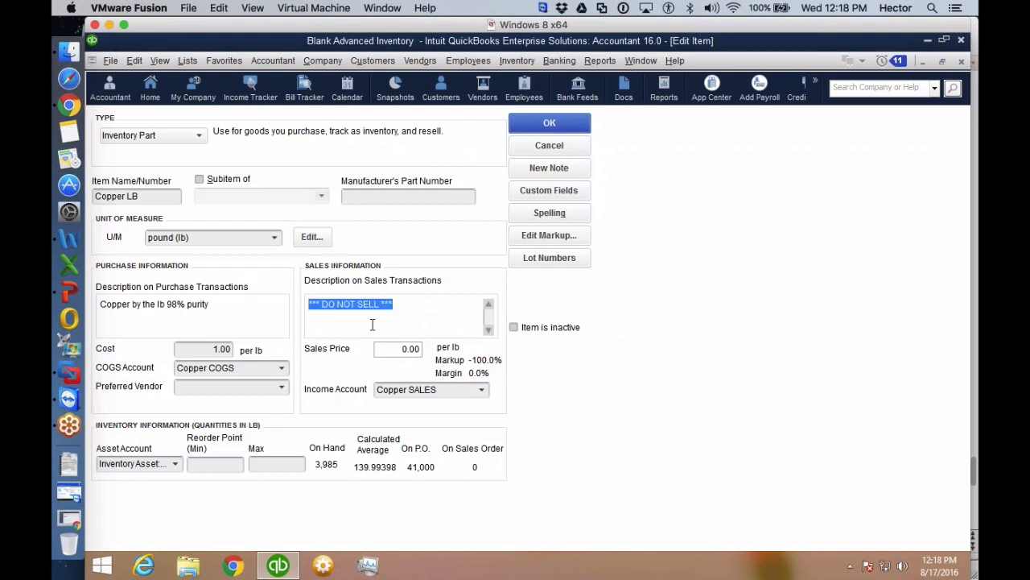
{"action": "left_click", "coordinate": [410, 310]}
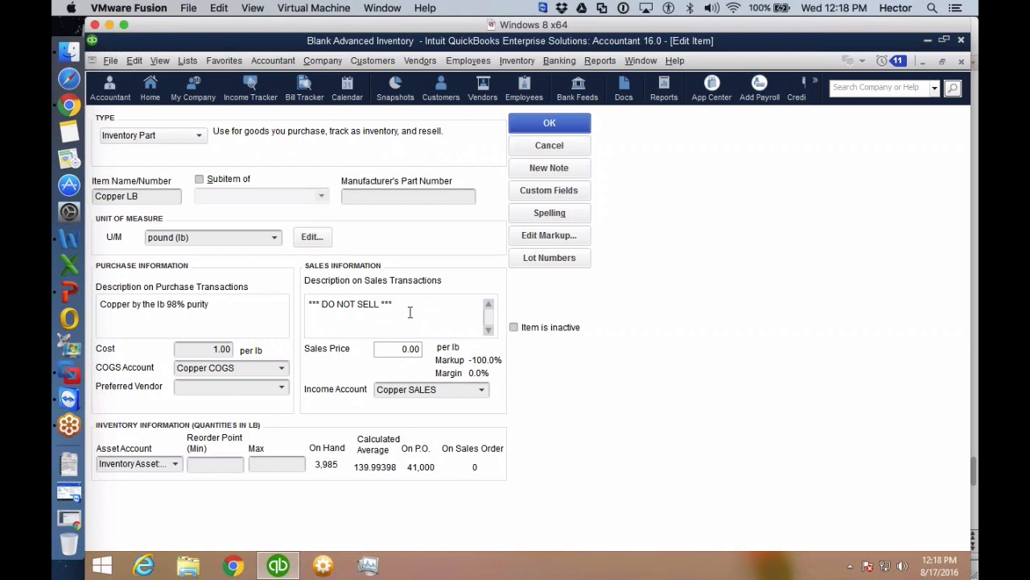
{"action": "left_click_drag", "start_coordinate": [139, 196], "coordinate": [95, 196]}
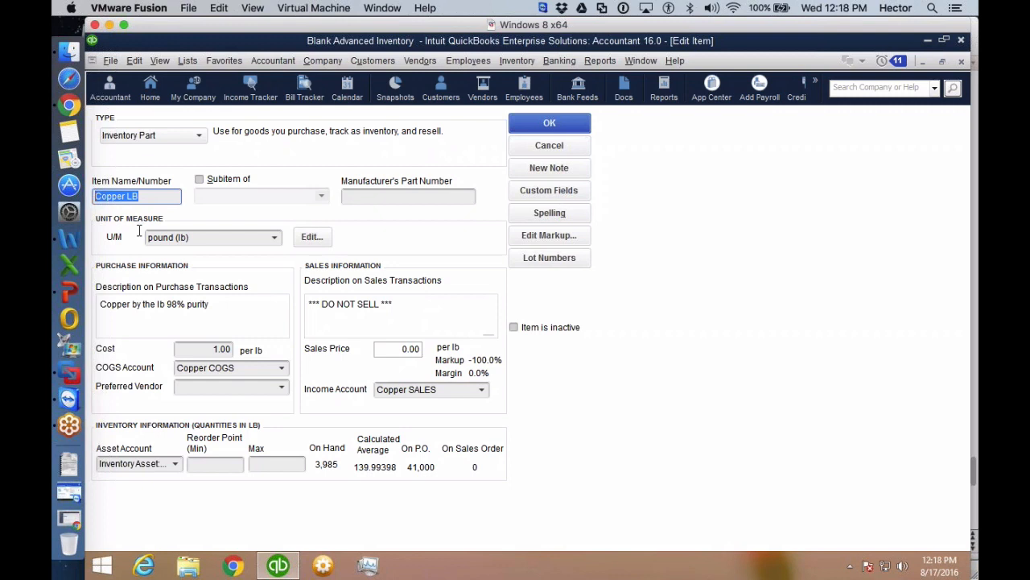
{"action": "left_click", "coordinate": [212, 351]}
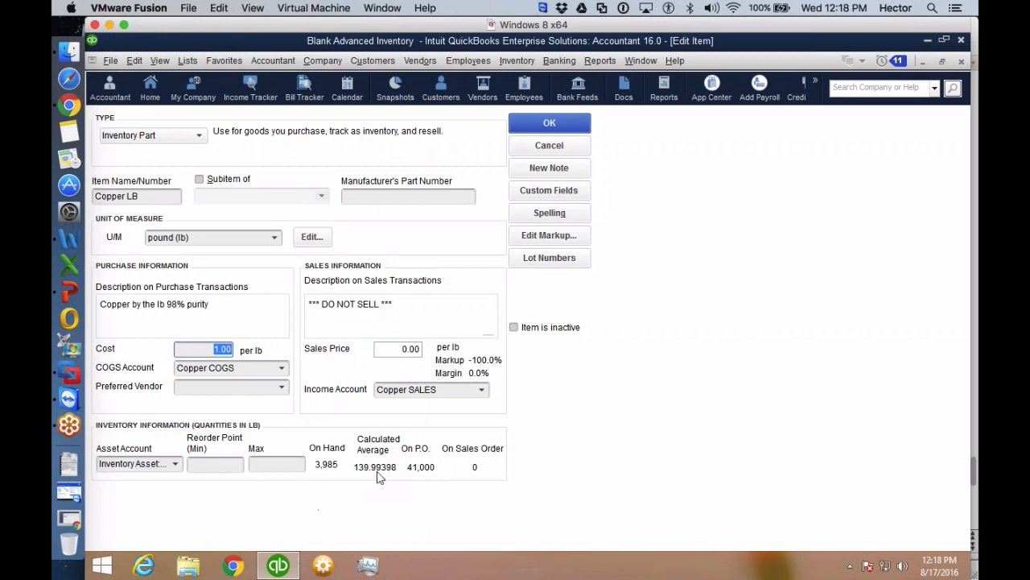
{"action": "key", "text": "F2"}
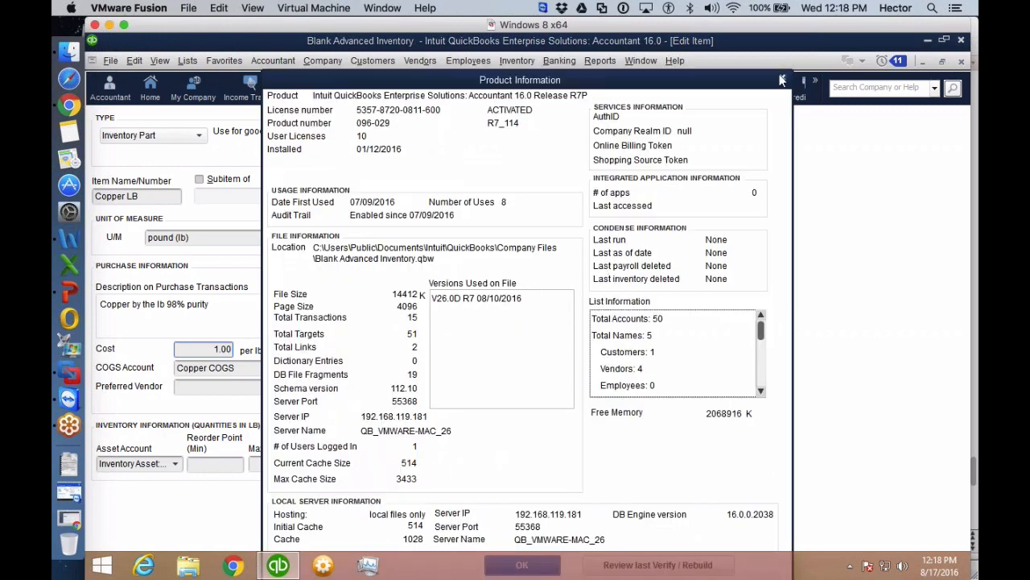
{"action": "left_click", "coordinate": [781, 80]}
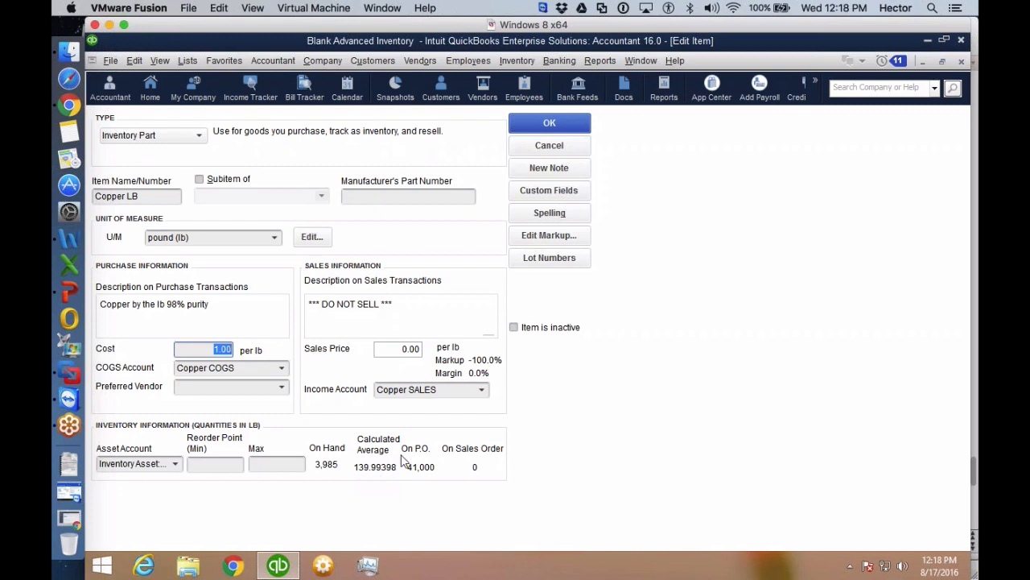
- Set Copper LB's cost to 140.00 per lb and save the item
{"action": "left_click_drag", "start_coordinate": [209, 346], "coordinate": [305, 350]}
{"action": "key", "text": "BackSpace"}
{"action": "key", "text": "ctrl+z"}
{"action": "type", "text": "140"}
{"action": "key", "text": "Tab"}
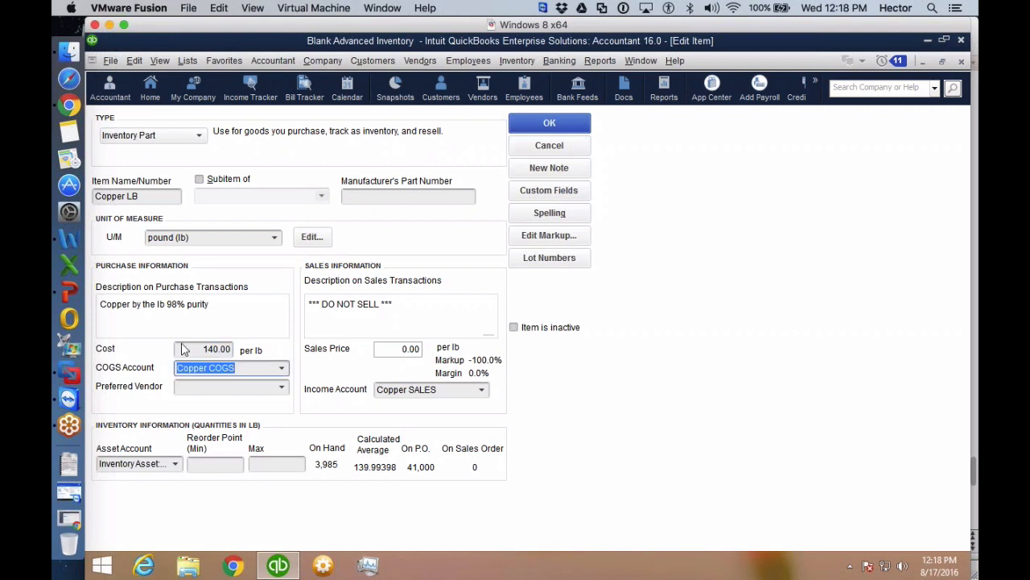
{"action": "left_click_drag", "start_coordinate": [199, 349], "coordinate": [232, 349]}
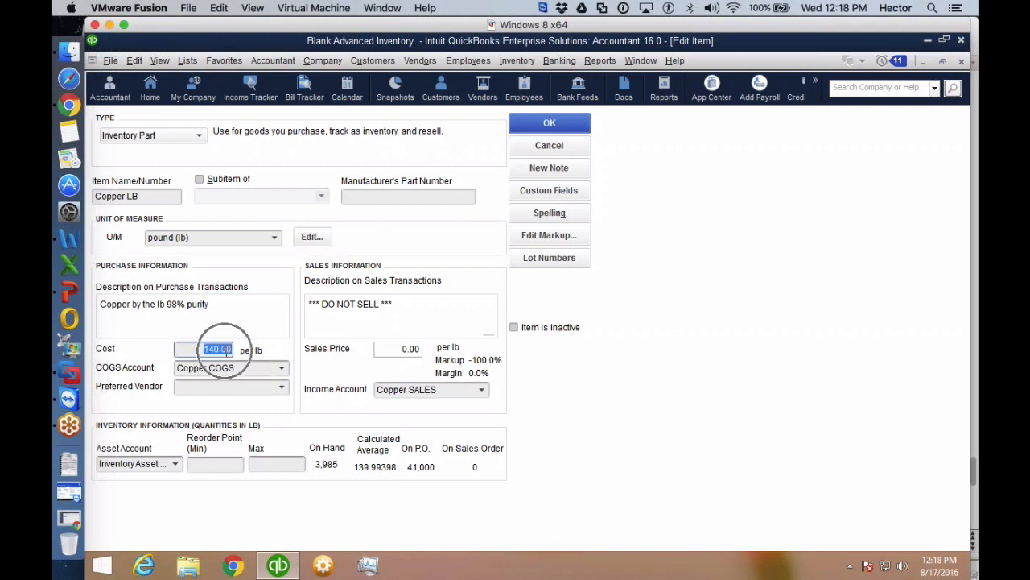
{"action": "key", "text": "ctrl"}
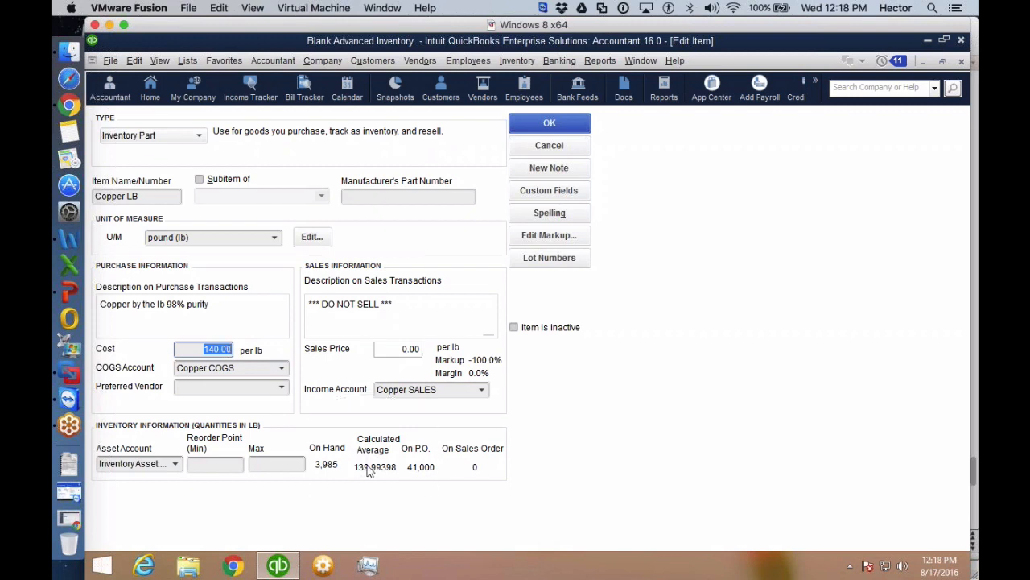
{"action": "left_click", "coordinate": [561, 125]}
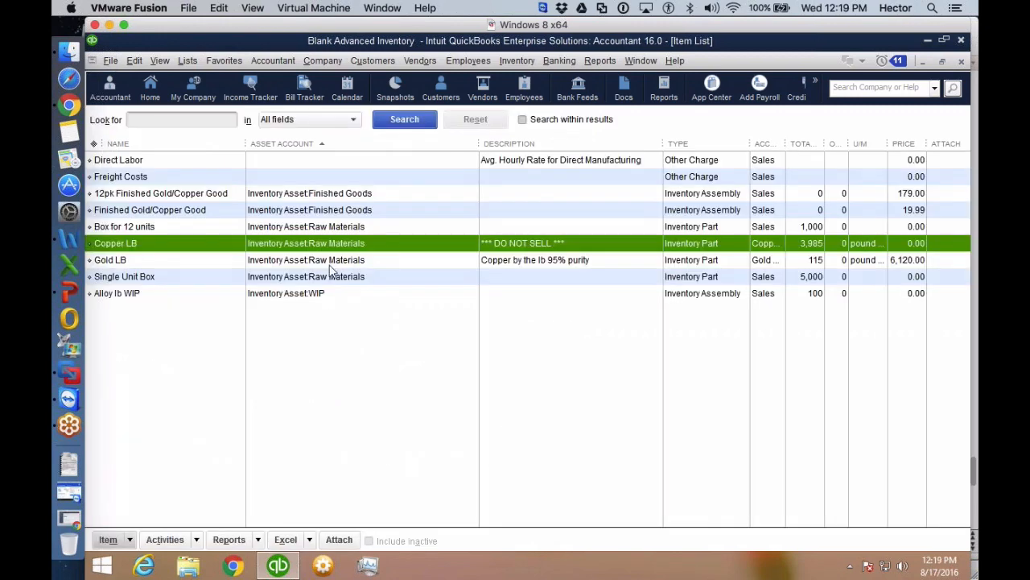
- Open the Gold LB item for editing and set its cost to 1,435.00 per lb
{"action": "right_click", "coordinate": [134, 263]}
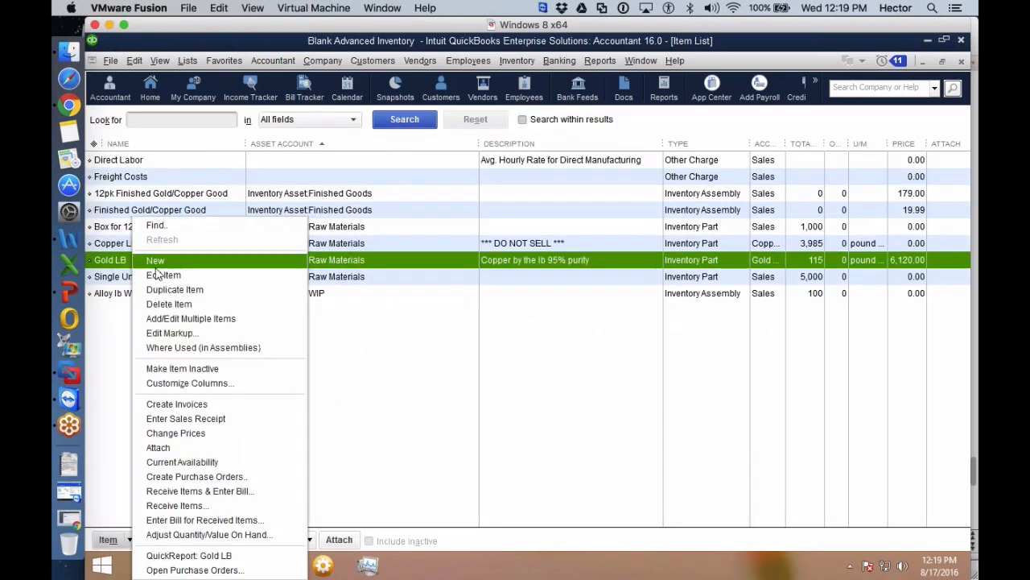
{"action": "left_click", "coordinate": [153, 274]}
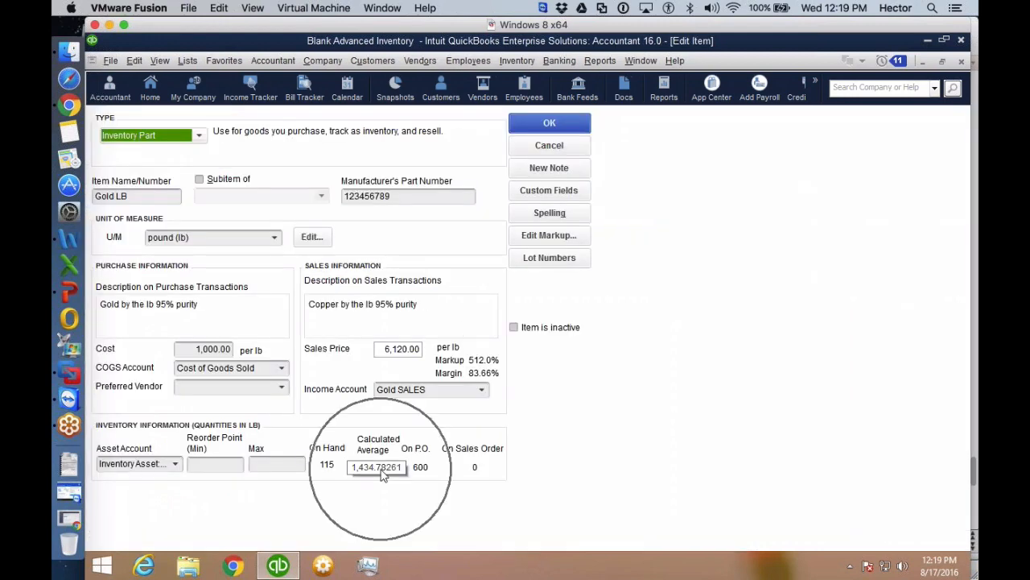
{"action": "left_click", "coordinate": [189, 351]}
{"action": "key", "text": "BackSpace"}
{"action": "type", "text": "1435"}
{"action": "key", "text": "Tab"}
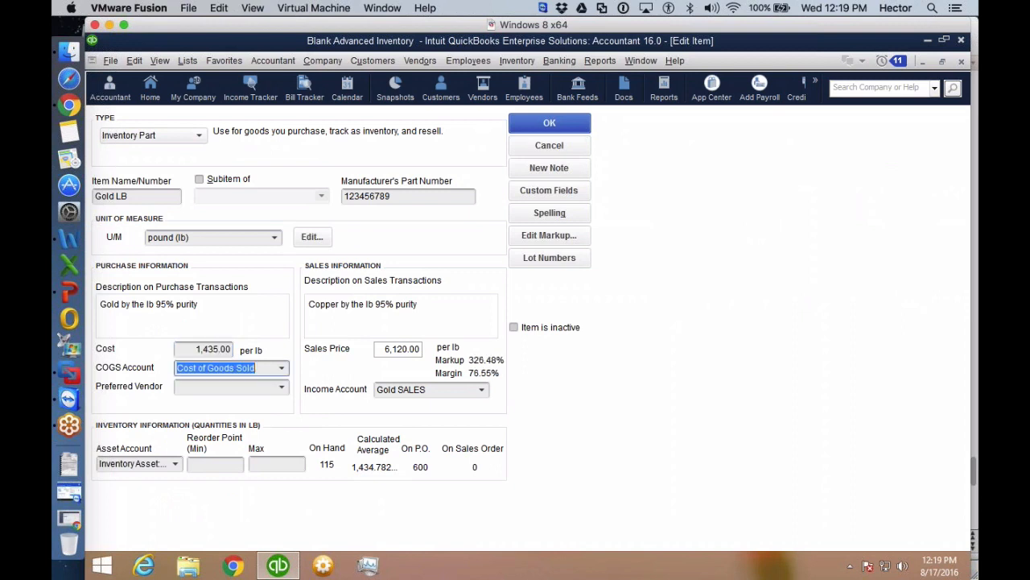
- Replace Gold LB's description on sales transactions with "** DO NOT SELL **", set its sales price to 0, and save the item
{"action": "left_click", "coordinate": [388, 328]}
{"action": "type", "text": "**"}
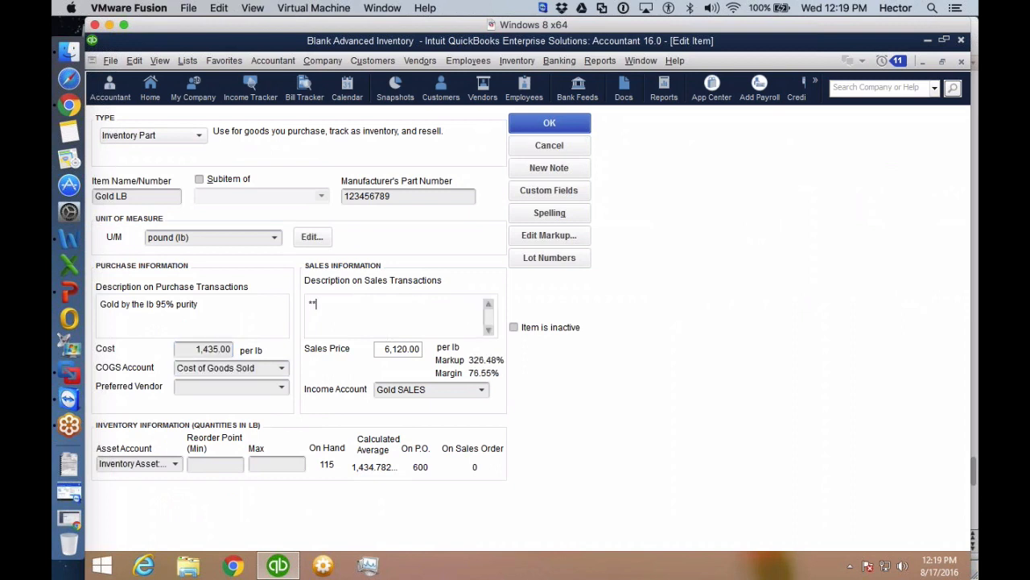
{"action": "type", "text": " DO NOT SELL **"}
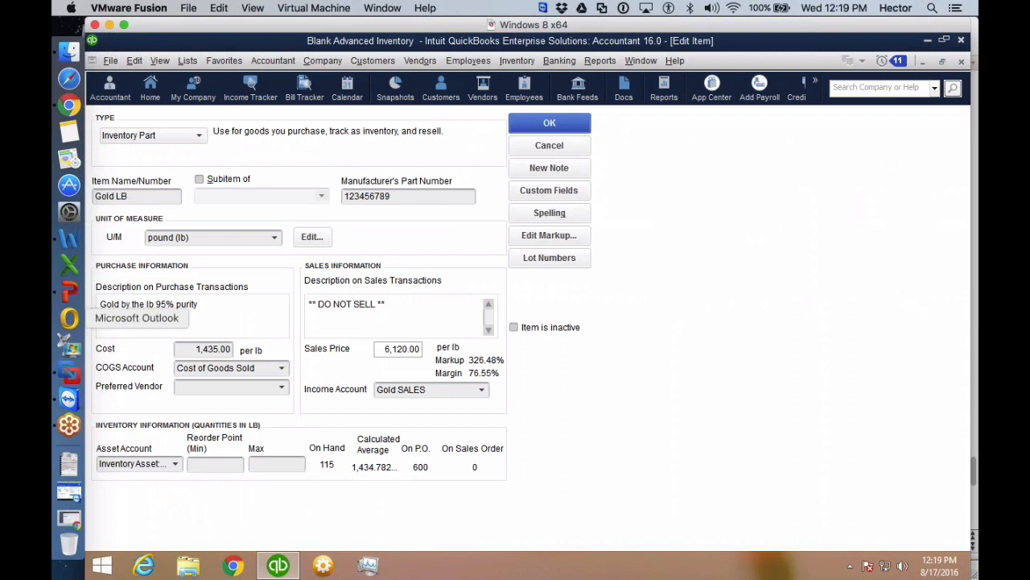
{"action": "key", "text": "Tab"}
{"action": "type", "text": "0"}
{"action": "left_click", "coordinate": [237, 311]}
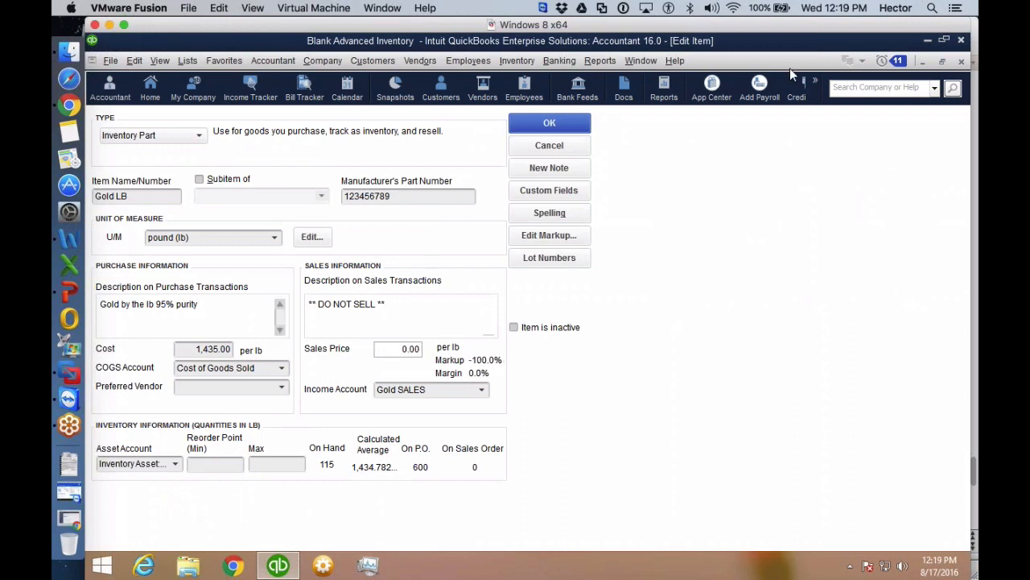
{"action": "left_click", "coordinate": [549, 125]}
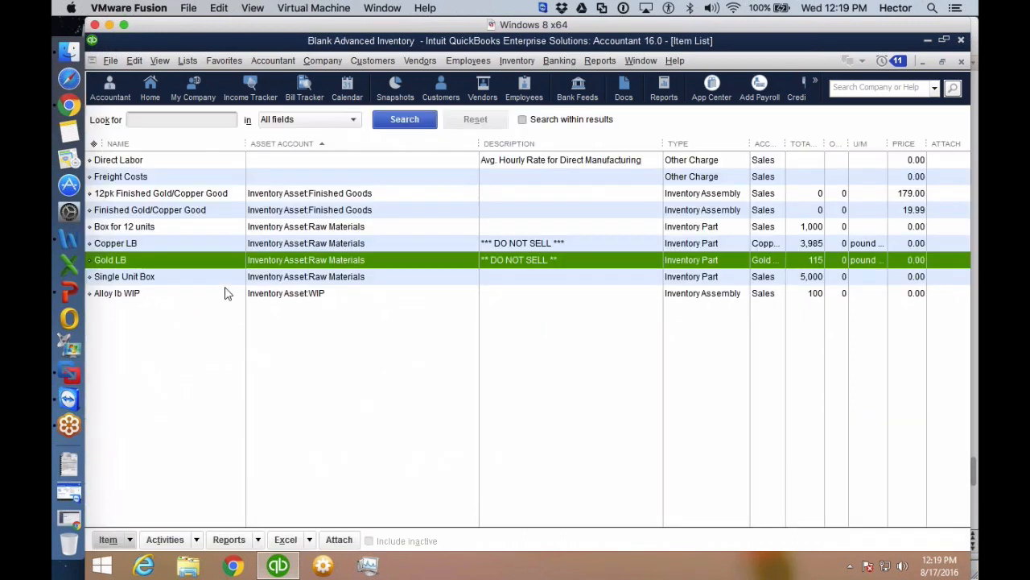
- Look over Copper LB and Gold LB in the Item List, and open the Alloy lb WIP assembly for editing
{"action": "left_click", "coordinate": [178, 244]}
{"action": "left_click", "coordinate": [172, 266]}
{"action": "left_click", "coordinate": [168, 246]}
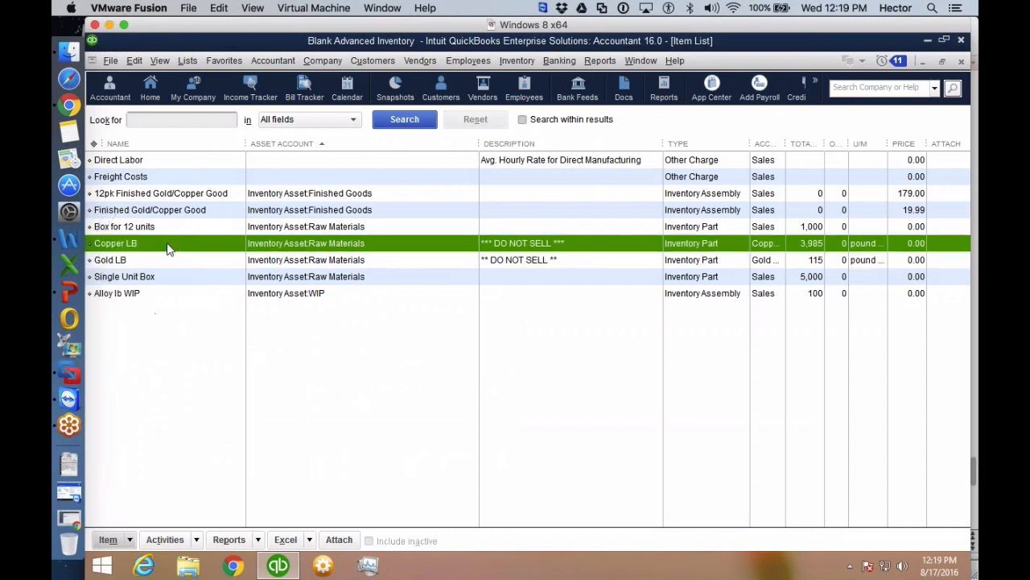
{"action": "double_click", "coordinate": [168, 245]}
{"action": "left_click", "coordinate": [140, 295]}
{"action": "right_click", "coordinate": [140, 295]}
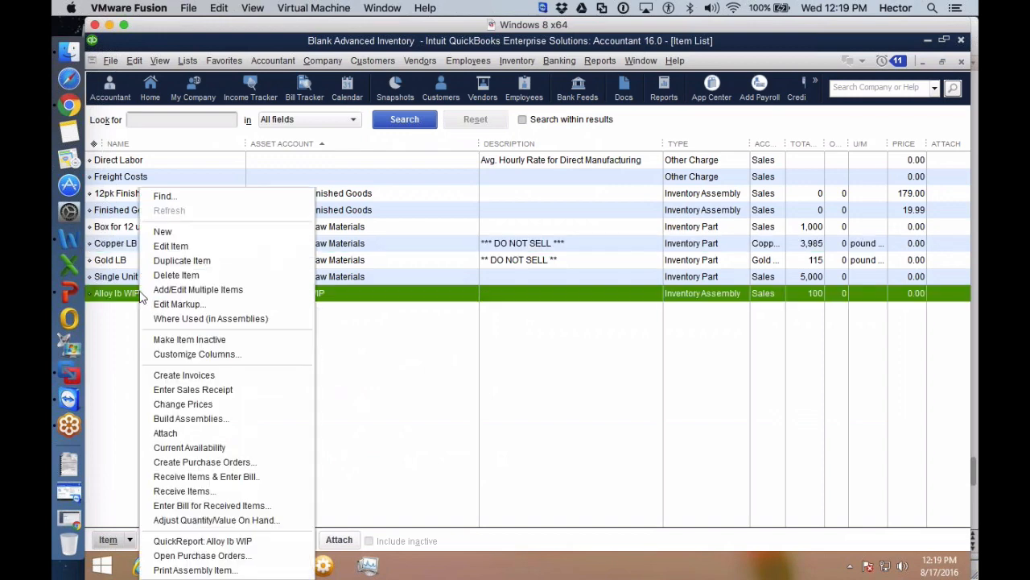
{"action": "left_click", "coordinate": [173, 245]}
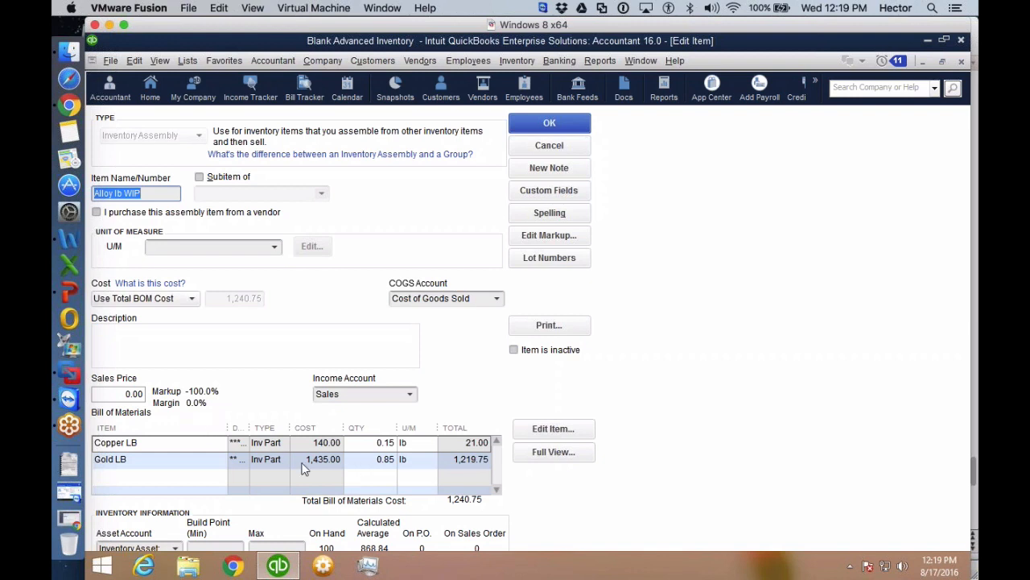
- Widen the description and cost columns of Alloy lb WIP's bill of materials to review the Copper LB and Gold LB lines
{"action": "left_click", "coordinate": [143, 442]}
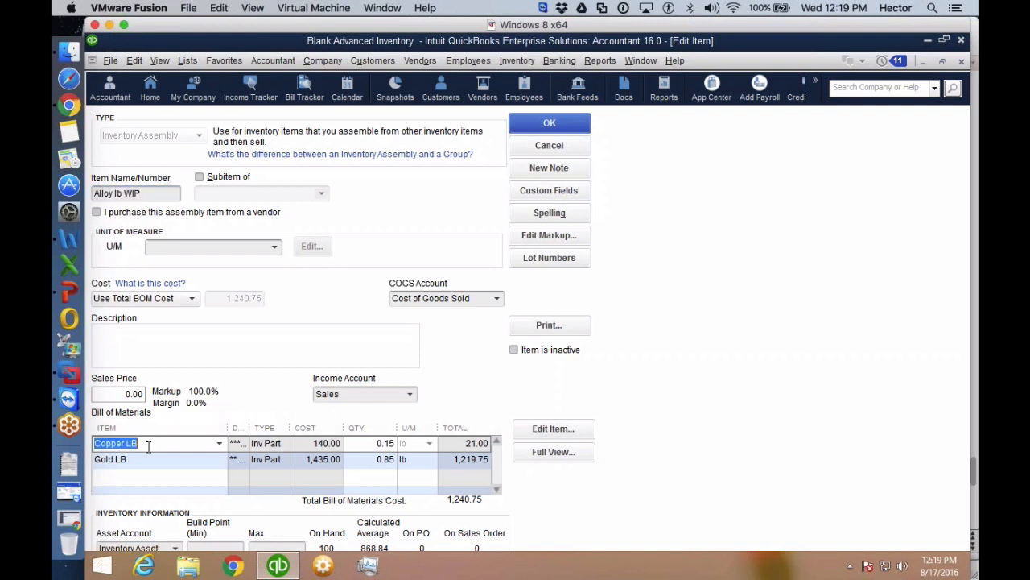
{"action": "left_click", "coordinate": [141, 459]}
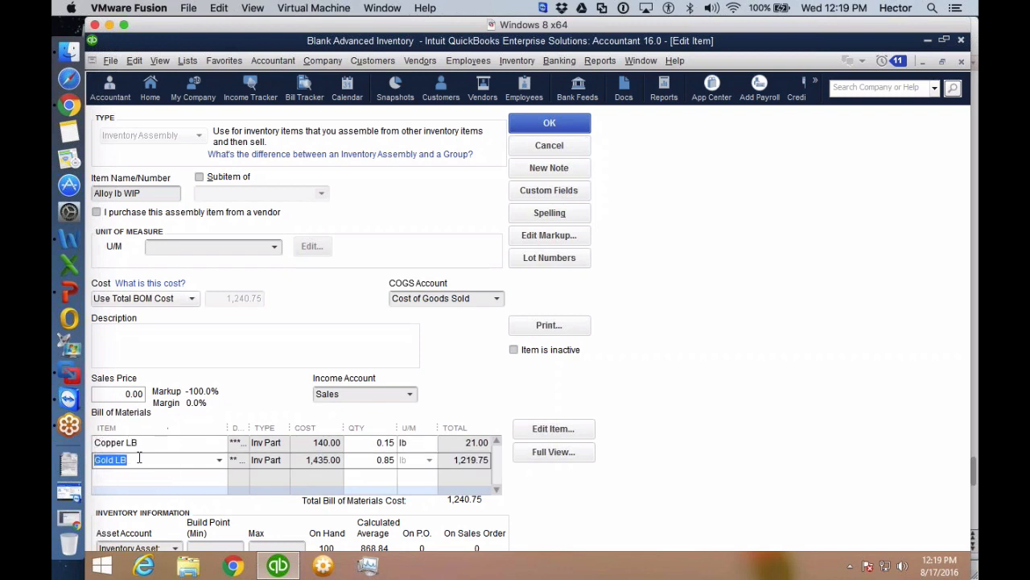
{"action": "left_click_drag", "start_coordinate": [230, 423], "coordinate": [311, 428]}
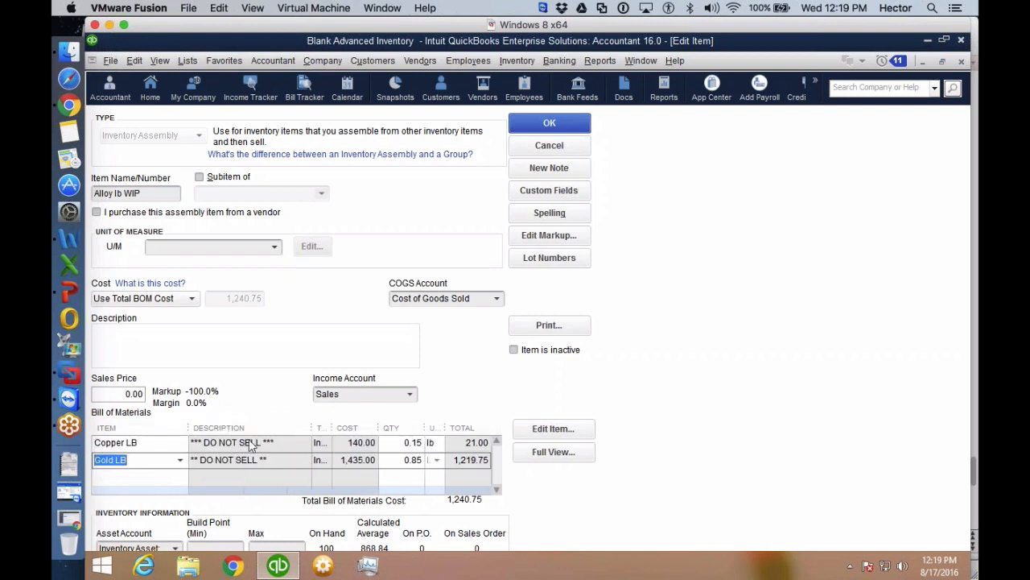
{"action": "left_click_drag", "start_coordinate": [313, 428], "coordinate": [249, 427]}
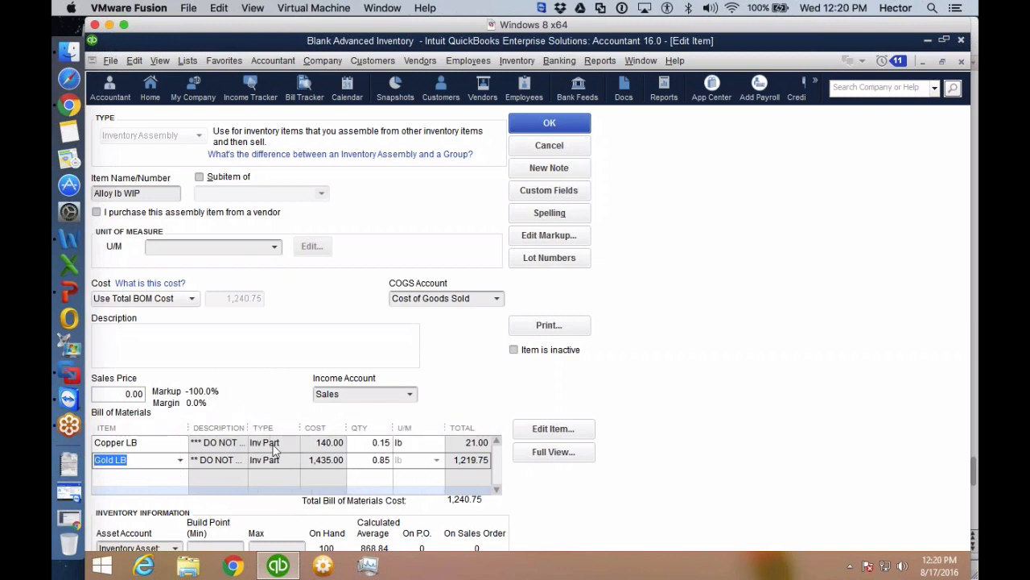
{"action": "left_click_drag", "start_coordinate": [347, 428], "coordinate": [368, 428]}
{"action": "left_click", "coordinate": [360, 445]}
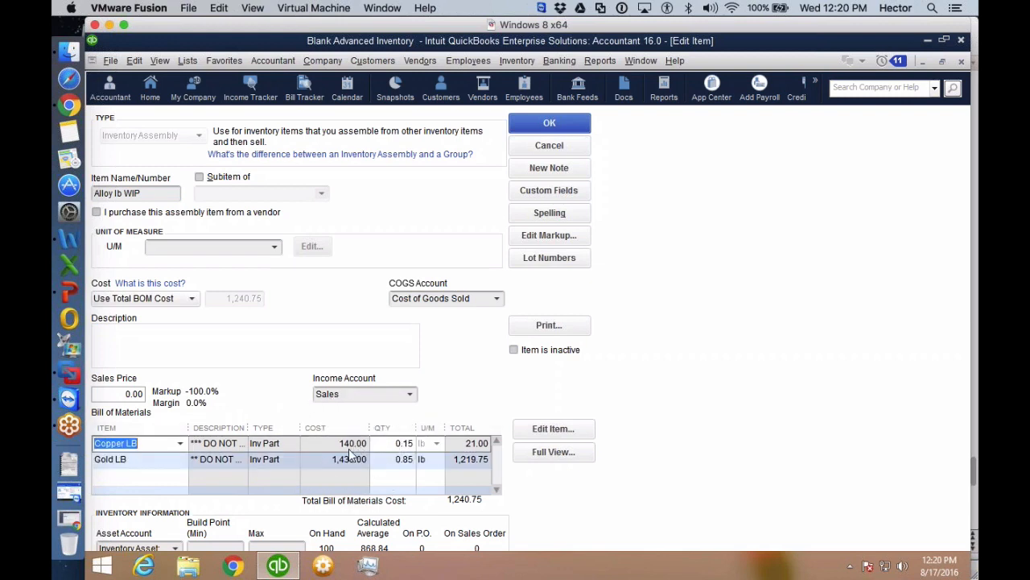
- Set the Copper LB quantity in Alloy lb WIP's bill of materials to 0.4
{"action": "left_click", "coordinate": [404, 443]}
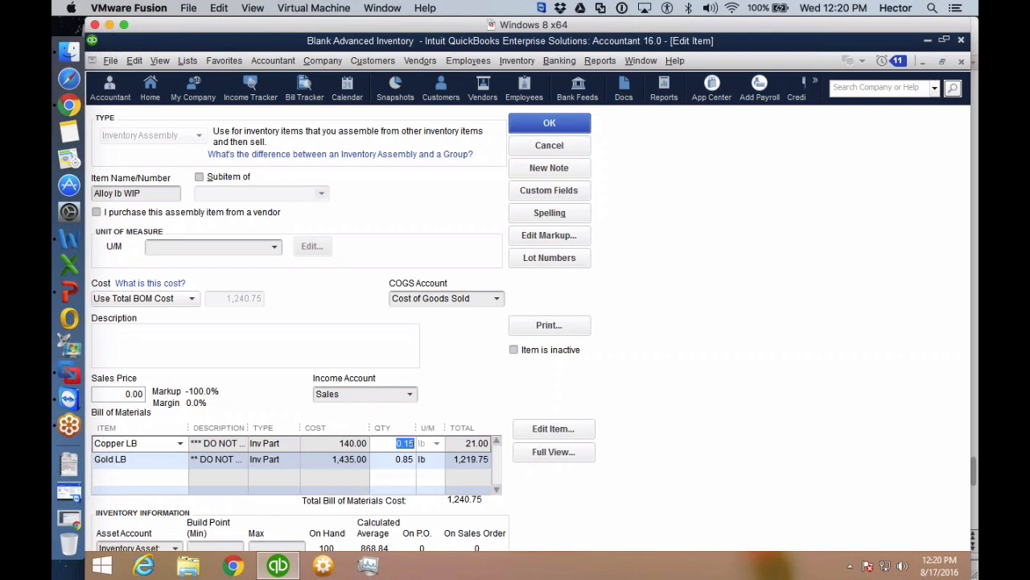
{"action": "type", "text": "0.4"}
{"action": "key", "text": "Tab"}
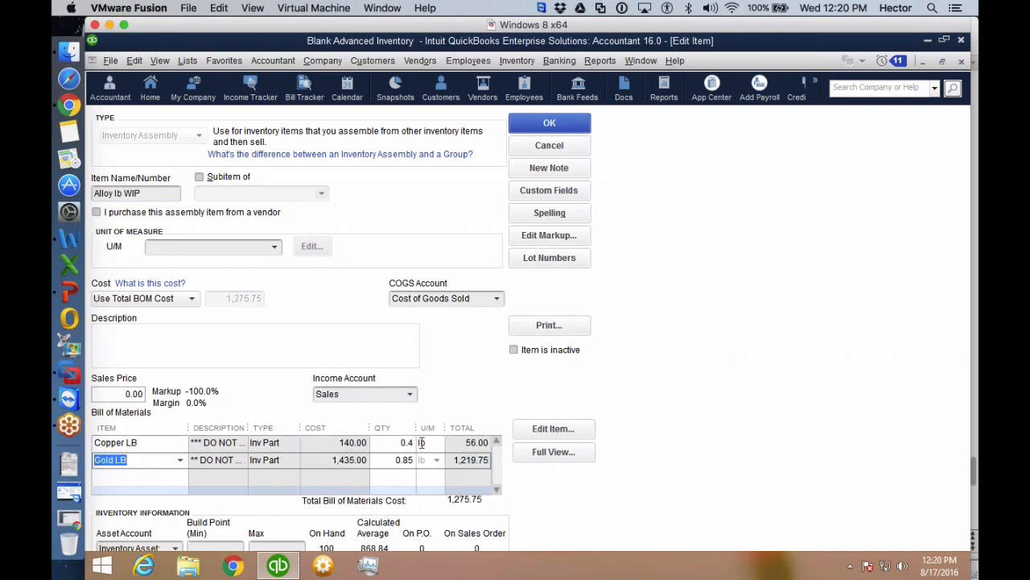
{"action": "left_click", "coordinate": [400, 442]}
{"action": "left_click", "coordinate": [154, 192]}
{"action": "left_click_drag", "start_coordinate": [154, 193], "coordinate": [95, 193]}
{"action": "left_click_drag", "start_coordinate": [392, 438], "coordinate": [429, 445]}
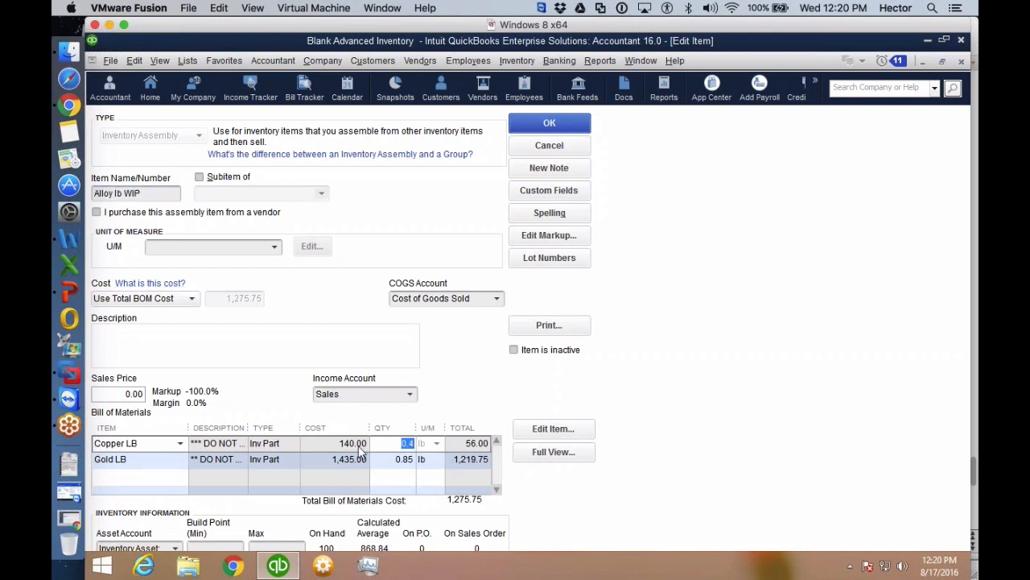
- Set the Gold LB quantity in Alloy lb WIP's bill of materials to 0.64
{"action": "left_click", "coordinate": [124, 459]}
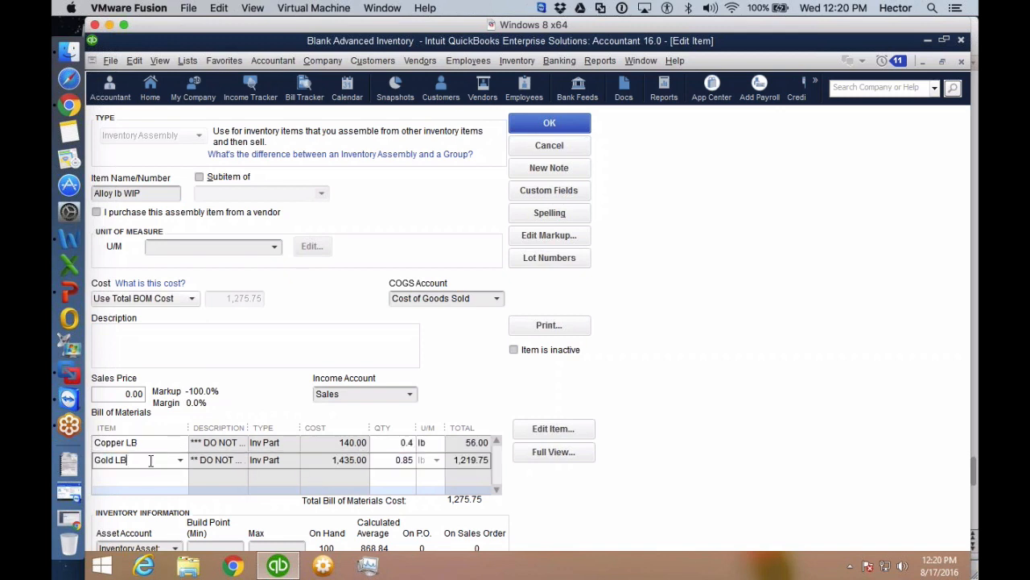
{"action": "left_click", "coordinate": [395, 460]}
{"action": "type", "text": ".8"}
{"action": "left_click", "coordinate": [403, 462]}
{"action": "key", "text": "Right"}
{"action": "type", "text": "4"}
{"action": "left_click", "coordinate": [396, 473]}
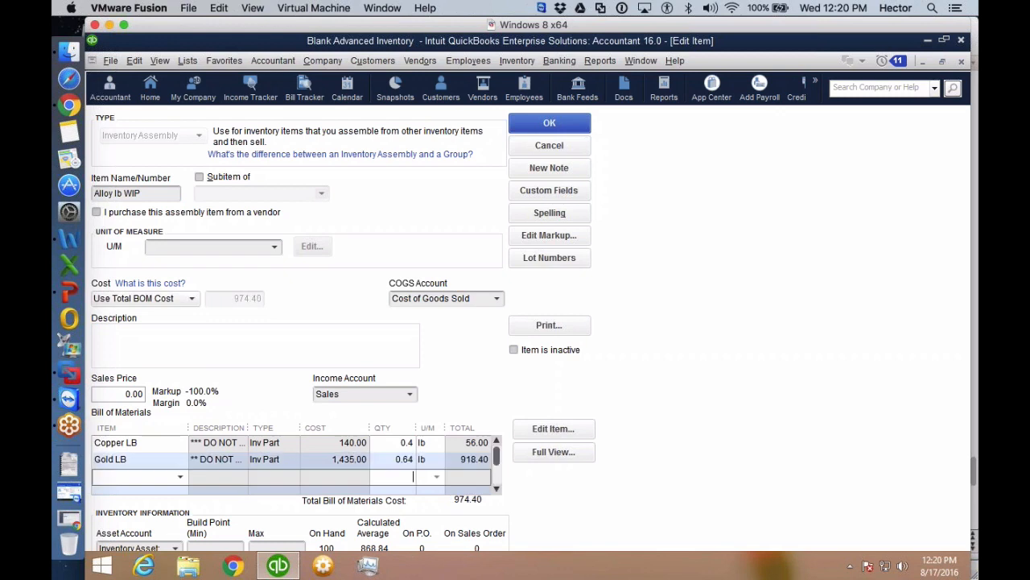
- Review the component quantities and calculated average of Alloy lb WIP, keeping its asset account on WIP
{"action": "left_click", "coordinate": [403, 459]}
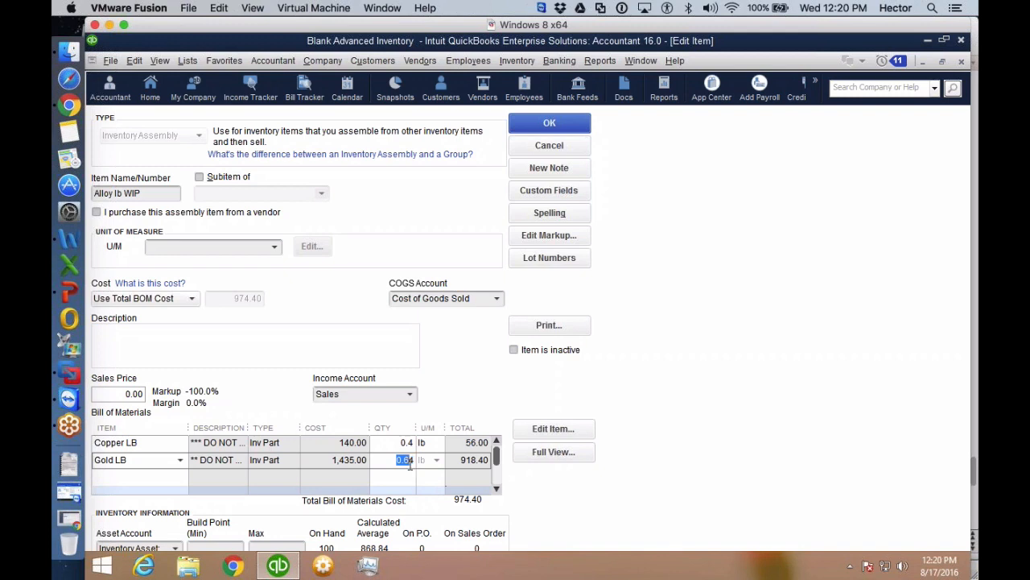
{"action": "left_click_drag", "start_coordinate": [409, 461], "coordinate": [431, 467]}
{"action": "left_click", "coordinate": [395, 445]}
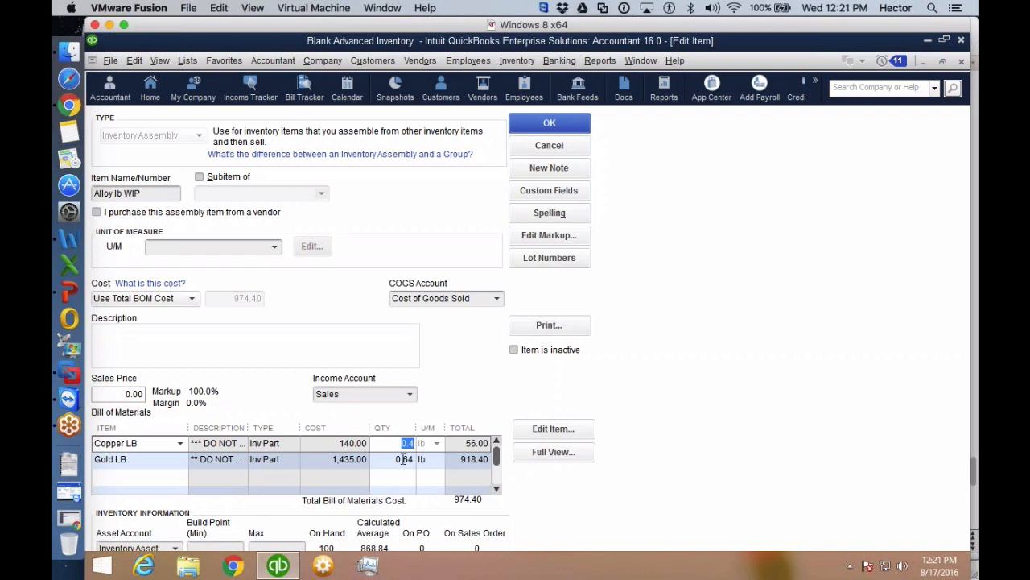
{"action": "left_click", "coordinate": [176, 548]}
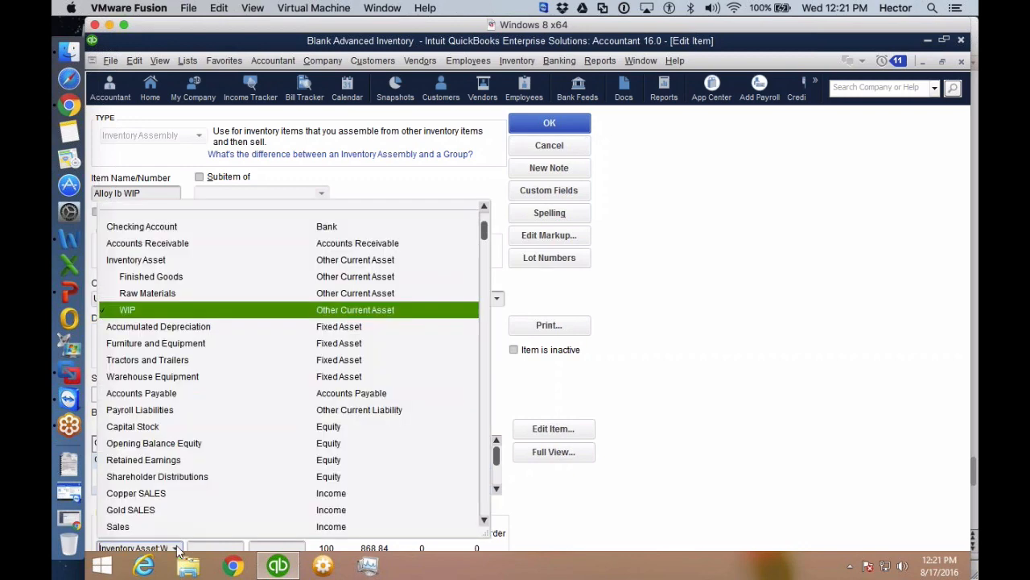
{"action": "left_click", "coordinate": [150, 314]}
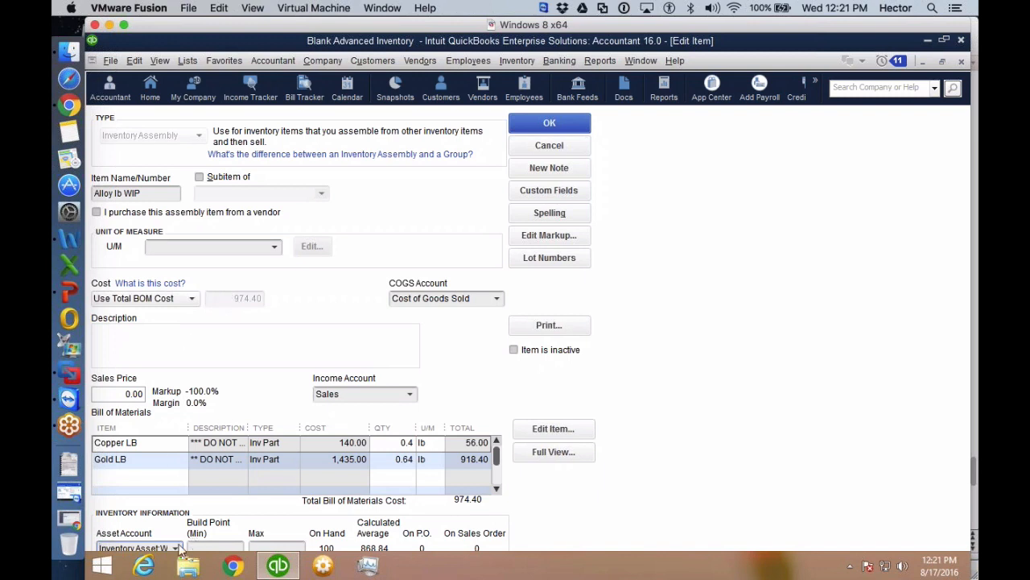
{"action": "left_click", "coordinate": [383, 548]}
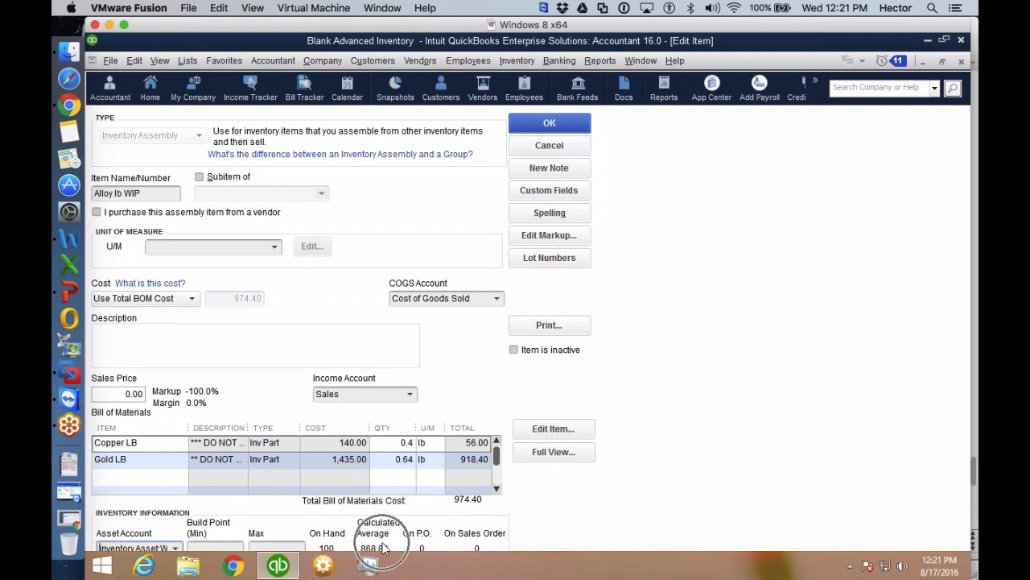
{"action": "left_click", "coordinate": [384, 547]}
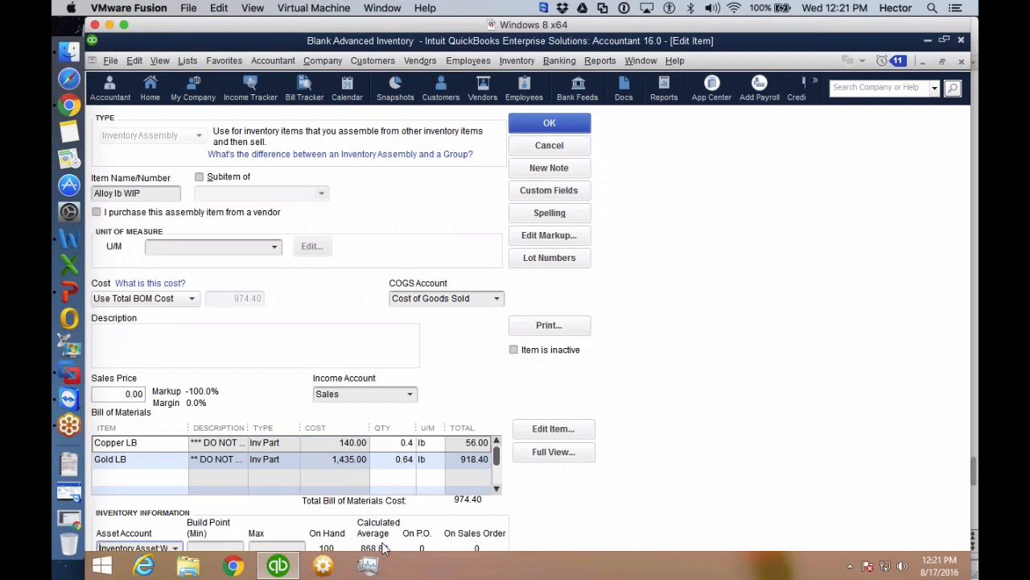
- Expand the virtual machine window to full screen and accept the offer to use the Left Icon Bar
{"action": "left_click", "coordinate": [123, 25]}
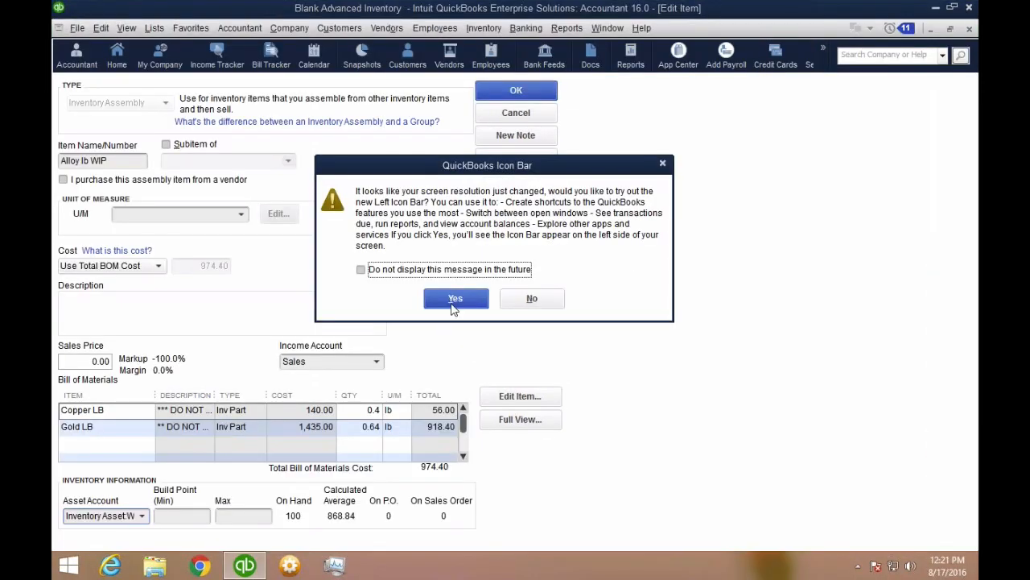
{"action": "left_click", "coordinate": [453, 306]}
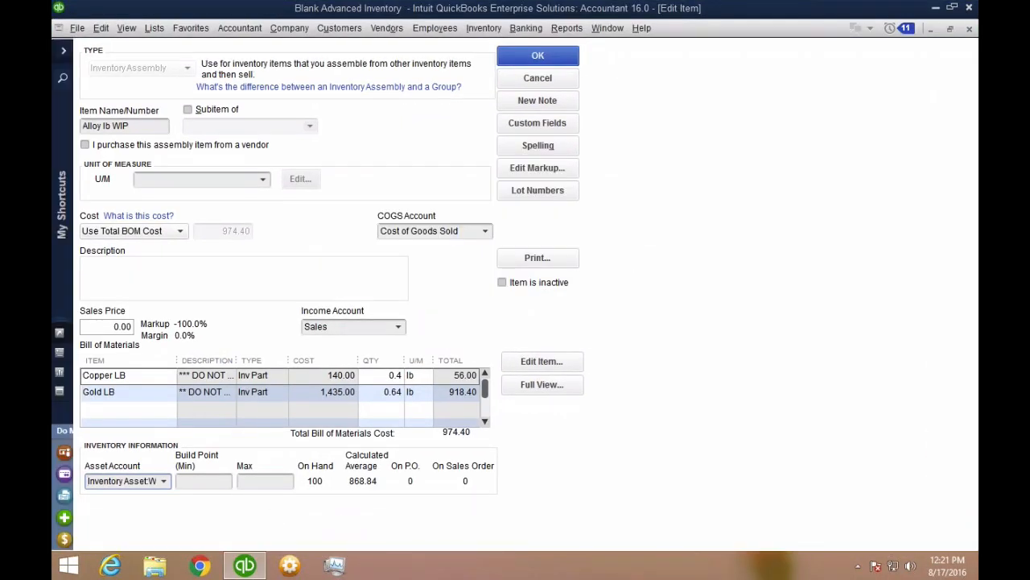
- Examine Alloy lb WIP's calculated average against the quantities and costs of its Copper LB and Gold LB components
{"action": "key", "text": "ctrl"}
{"action": "key", "text": "ctrl"}
{"action": "key", "text": "ctrl"}
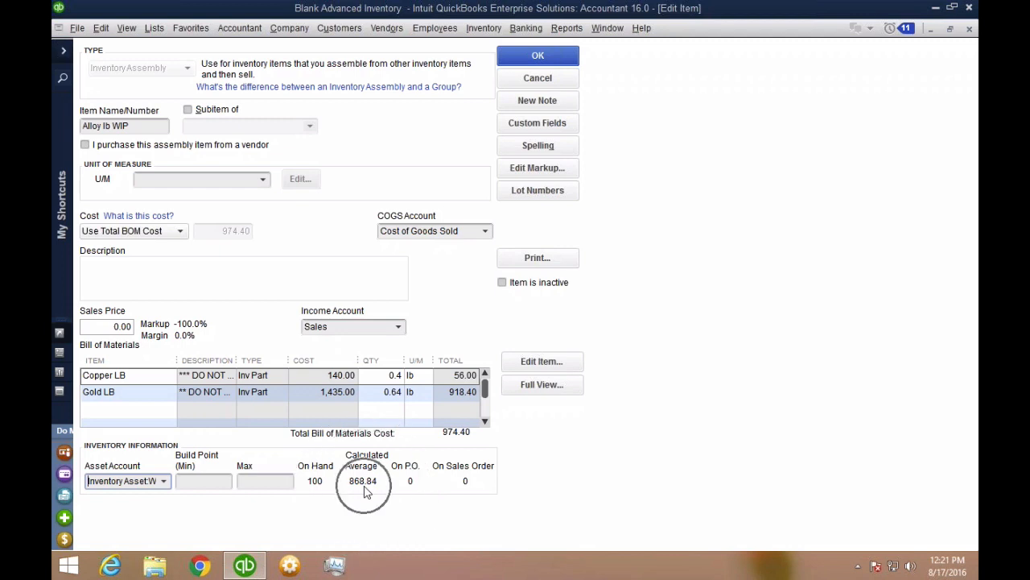
{"action": "left_click", "coordinate": [364, 373]}
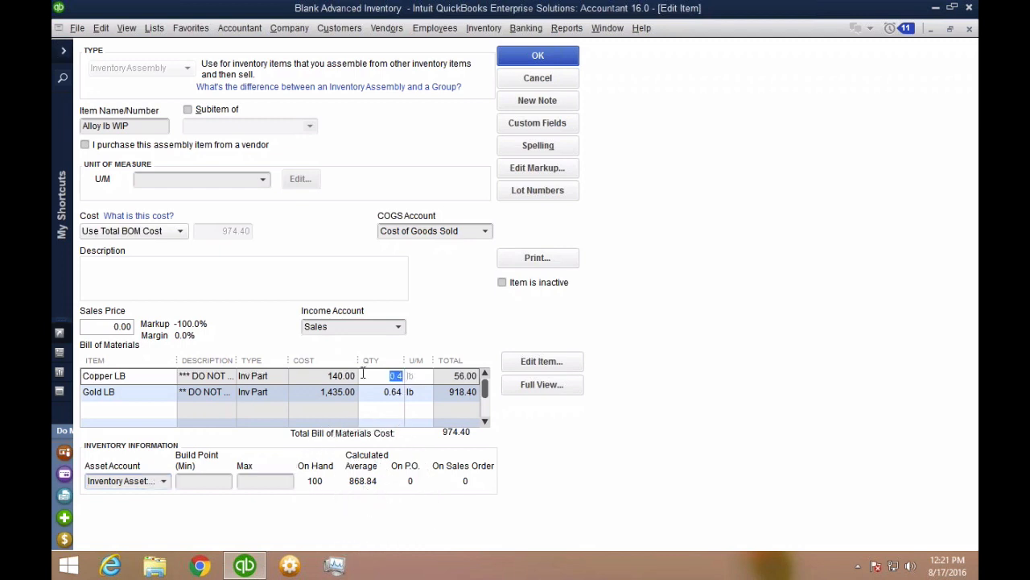
{"action": "left_click", "coordinate": [375, 391]}
{"action": "left_click", "coordinate": [331, 376]}
{"action": "key", "text": "ctrl"}
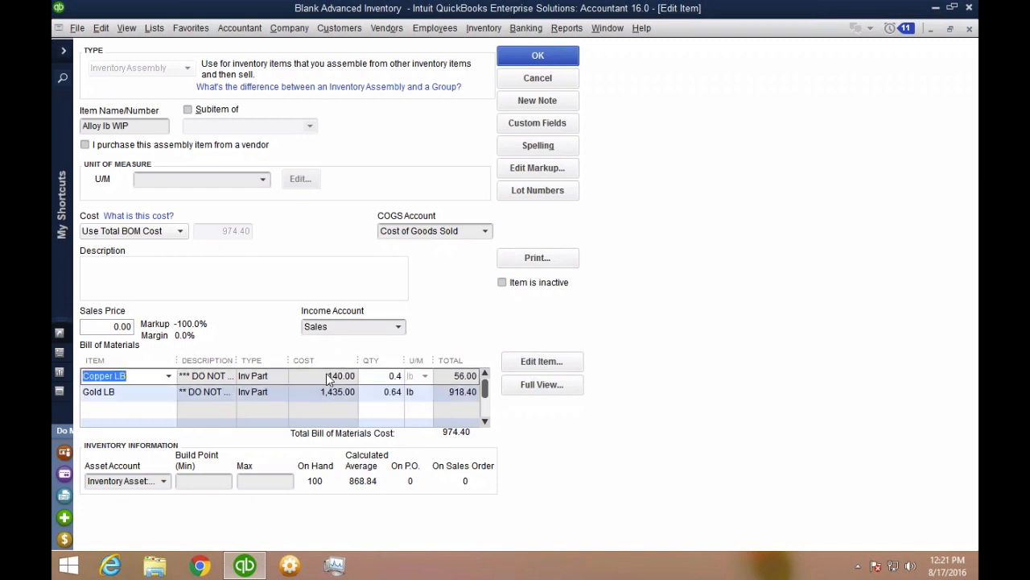
{"action": "key", "text": "ctrl"}
{"action": "key", "text": "ctrl"}
{"action": "key", "text": "ctrl"}
- Try the Use global preference cost method on Alloy lb WIP
{"action": "left_click", "coordinate": [131, 232]}
{"action": "key", "text": "ctrl"}
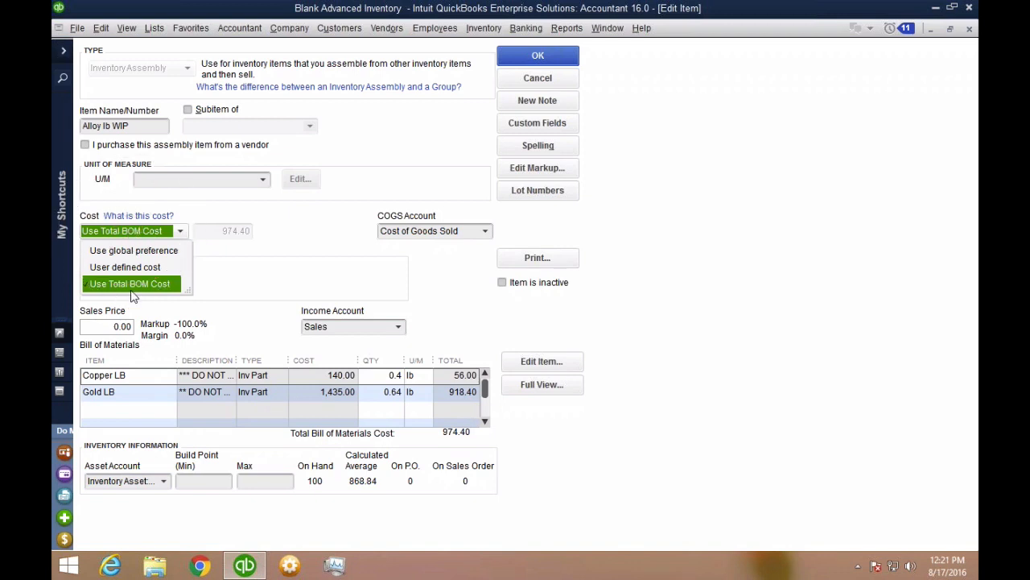
{"action": "left_click", "coordinate": [129, 252]}
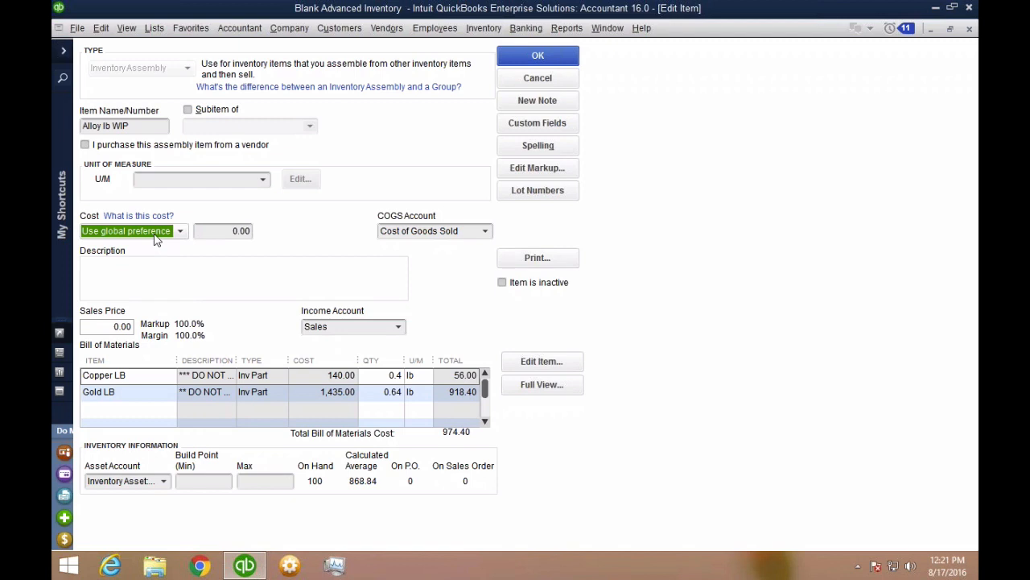
- Try a user defined cost of 977 for Alloy lb WIP
{"action": "left_click", "coordinate": [155, 239]}
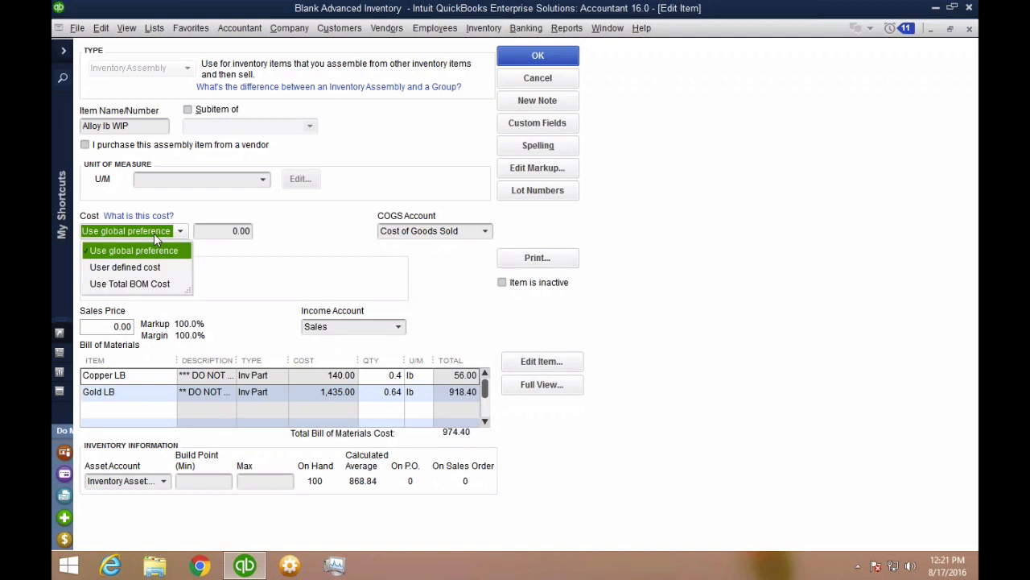
{"action": "left_click", "coordinate": [141, 264]}
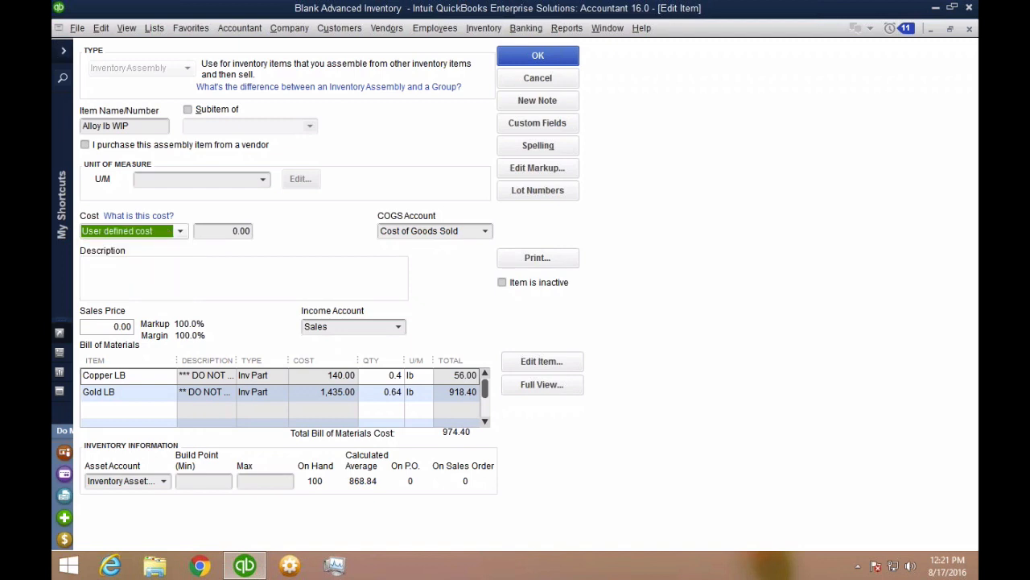
{"action": "left_click", "coordinate": [233, 232]}
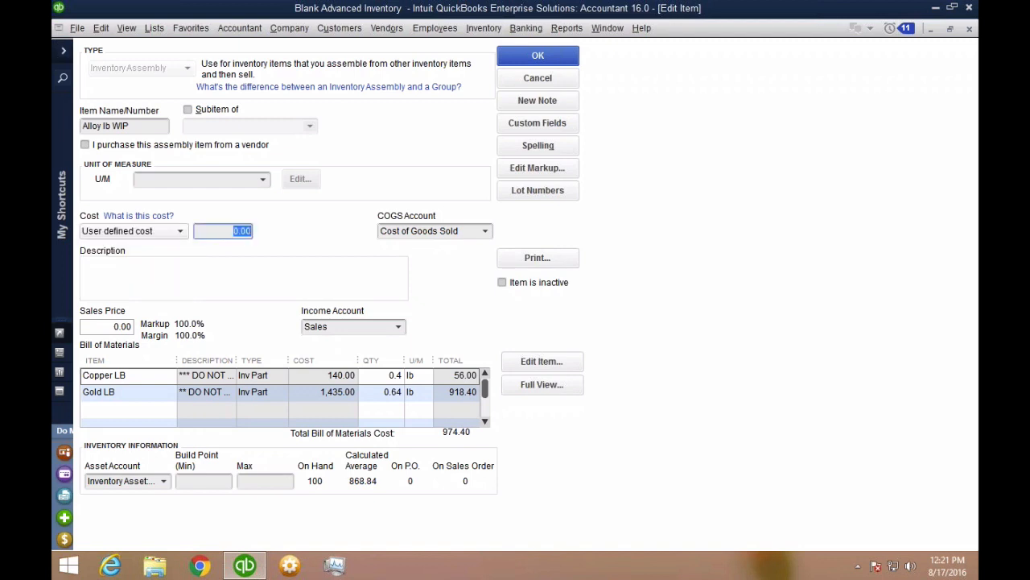
{"action": "type", "text": "977"}
{"action": "double_click", "coordinate": [252, 231]}
{"action": "left_click", "coordinate": [234, 230]}
- Return Alloy lb WIP's cost method to Use Total BOM Cost
{"action": "left_click", "coordinate": [126, 231]}
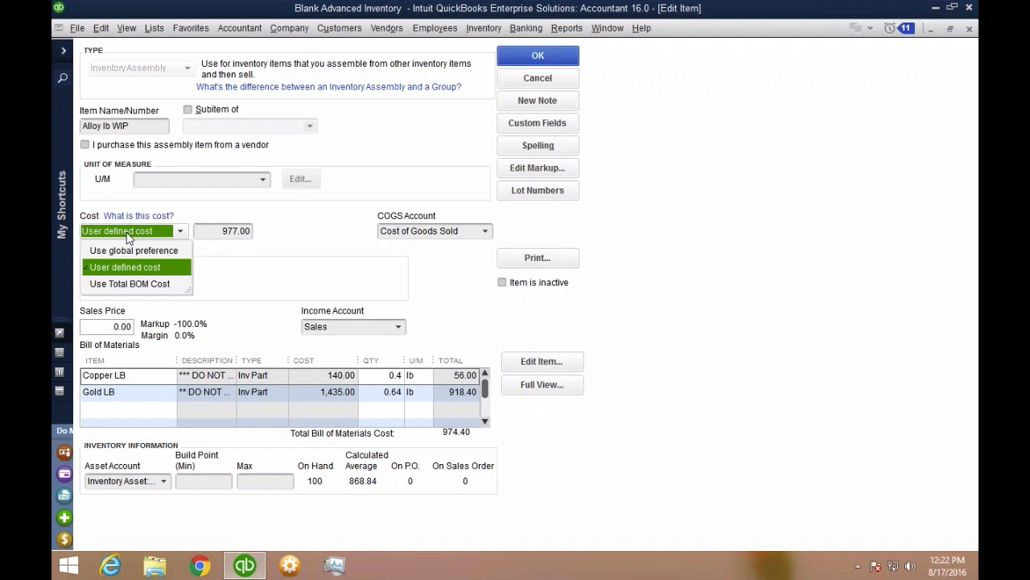
{"action": "left_click", "coordinate": [146, 285]}
{"action": "left_click", "coordinate": [146, 285]}
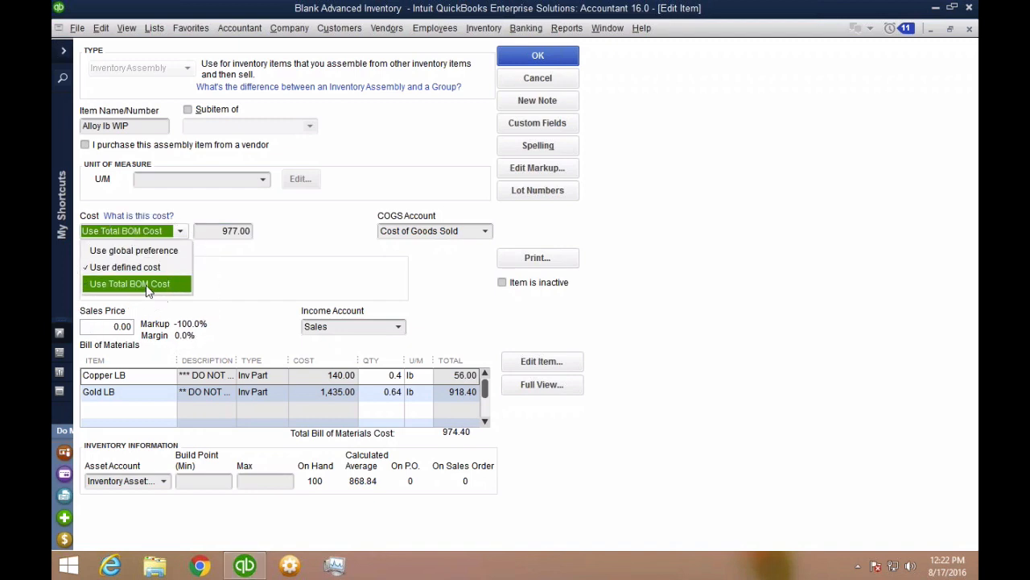
- Compare Alloy lb WIP's cost with the total bill of materials cost and its component line totals
{"action": "left_click", "coordinate": [221, 236]}
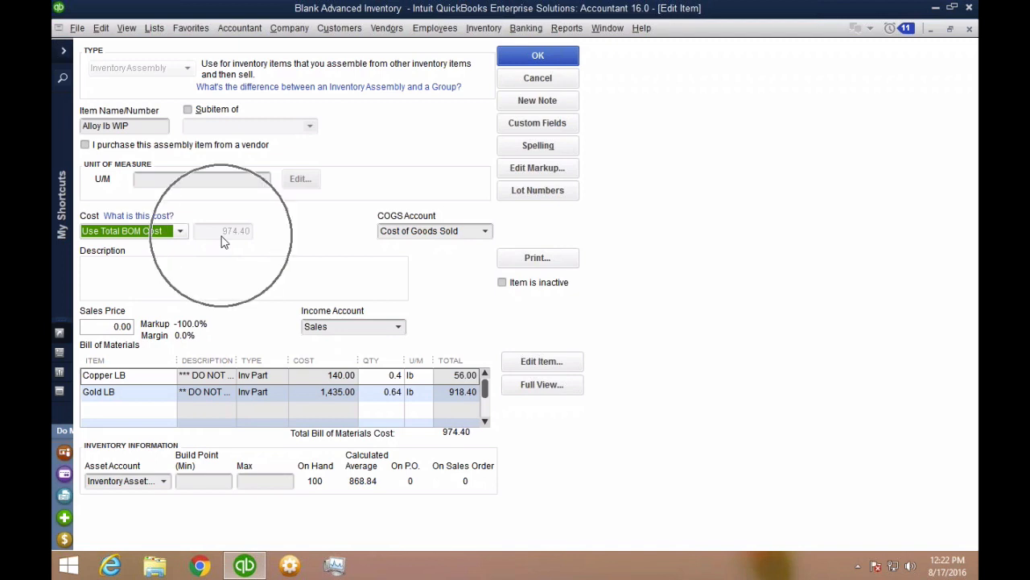
{"action": "key", "text": "ctrl"}
{"action": "key", "text": "ctrl"}
{"action": "key", "text": "ctrl"}
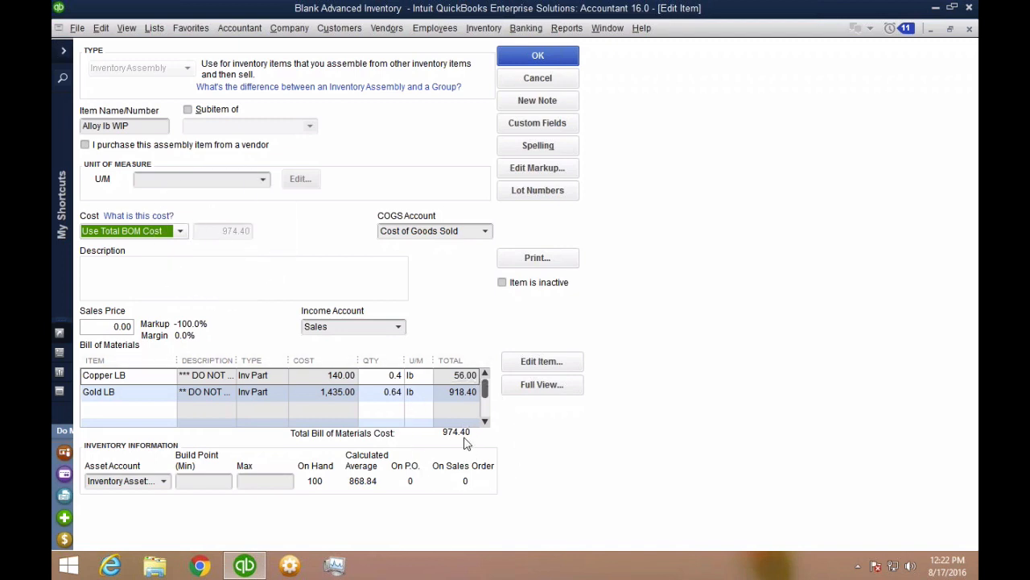
{"action": "key", "text": "ctrl"}
- Inspect Alloy lb WIP's bill of materials and its empty component lines in the full view, and close that view
{"action": "left_click", "coordinate": [553, 395]}
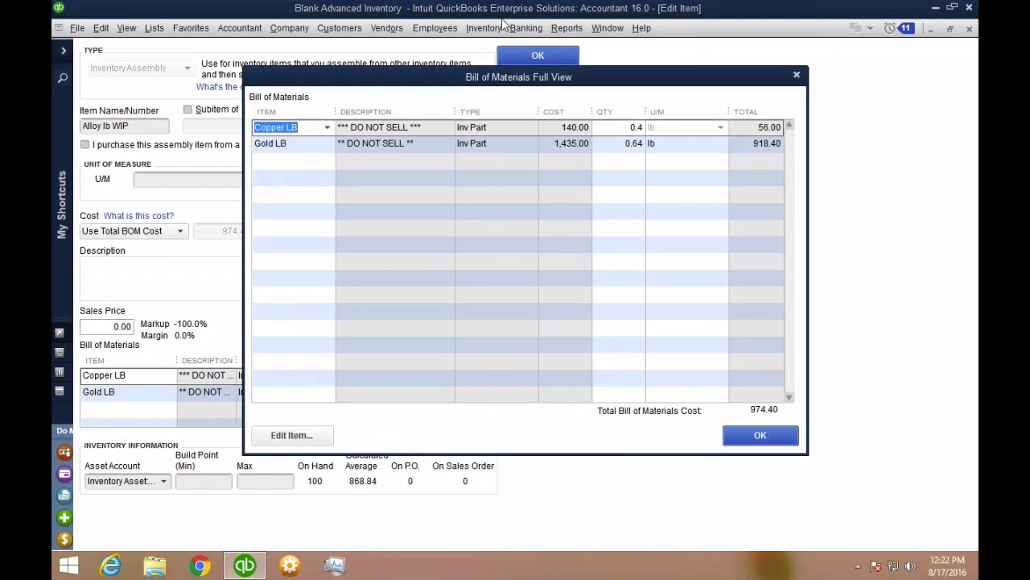
{"action": "left_click_drag", "start_coordinate": [482, 84], "coordinate": [409, 84]}
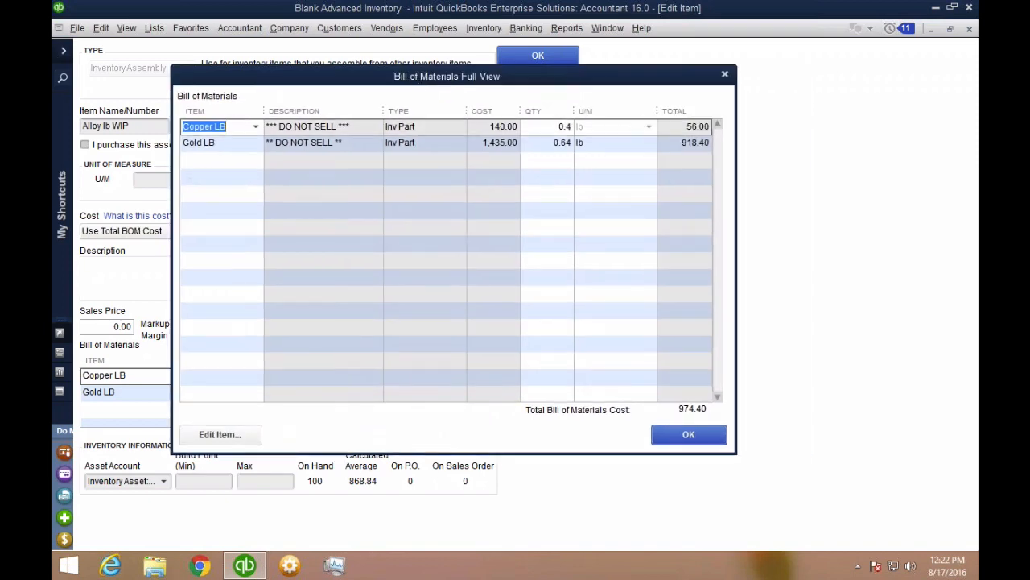
{"action": "left_click", "coordinate": [237, 162]}
{"action": "key", "text": "Down"}
{"action": "key", "text": "Down"}
{"action": "key", "text": "Down"}
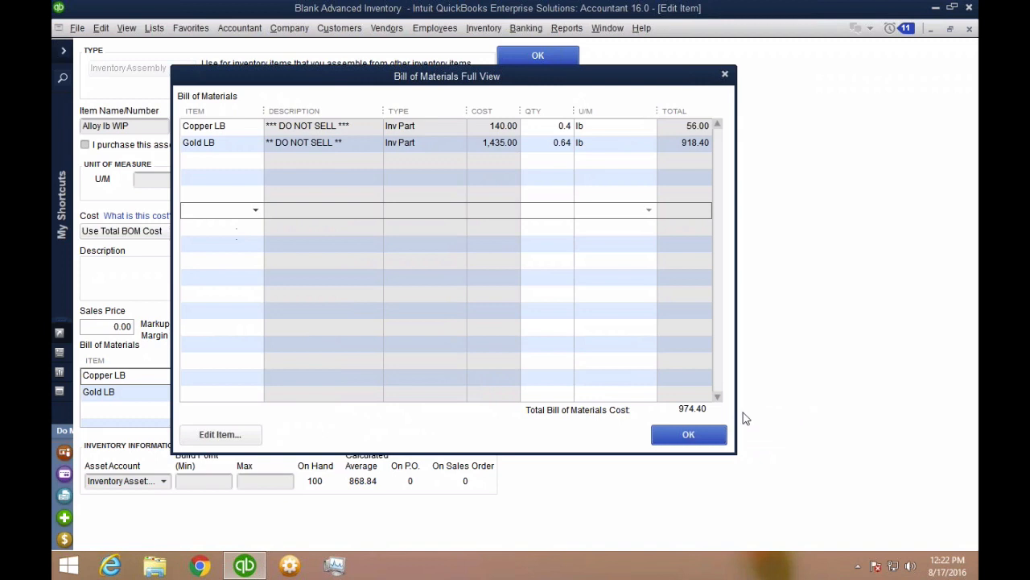
{"action": "left_click", "coordinate": [688, 435]}
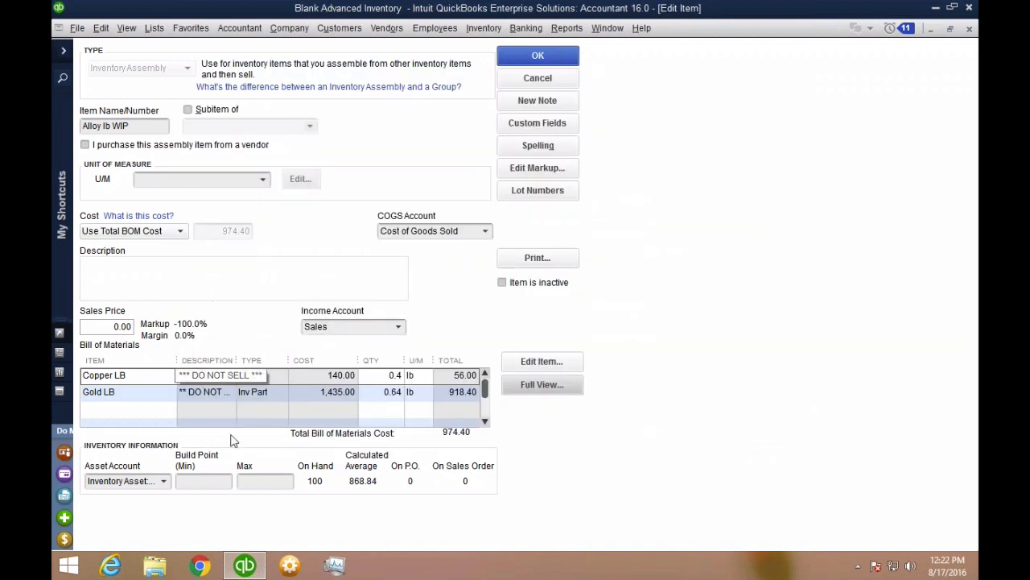
- Enter "*** DO NOT SELL ****" as Alloy lb WIP's description and save the item
{"action": "left_click", "coordinate": [135, 283]}
{"action": "type", "text": "****"}
{"action": "key", "text": "BackSpace"}
{"action": "key", "text": "BackSpace"}
{"action": "key", "text": "BackSpace"}
{"action": "key", "text": "BackSpace"}
{"action": "type", "text": "*** D"}
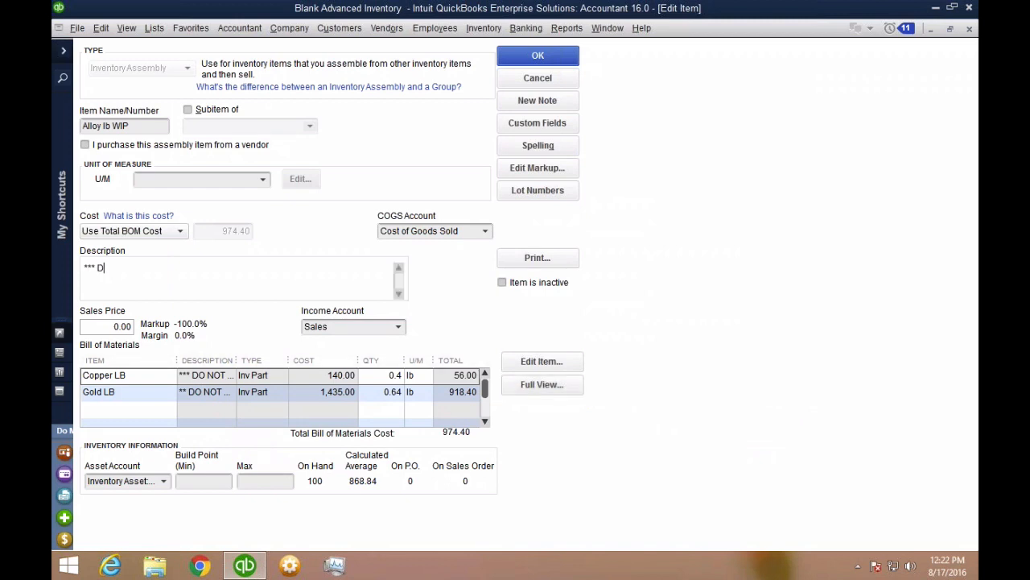
{"action": "type", "text": "O NOT SELL  ****"}
{"action": "left_click", "coordinate": [542, 57]}
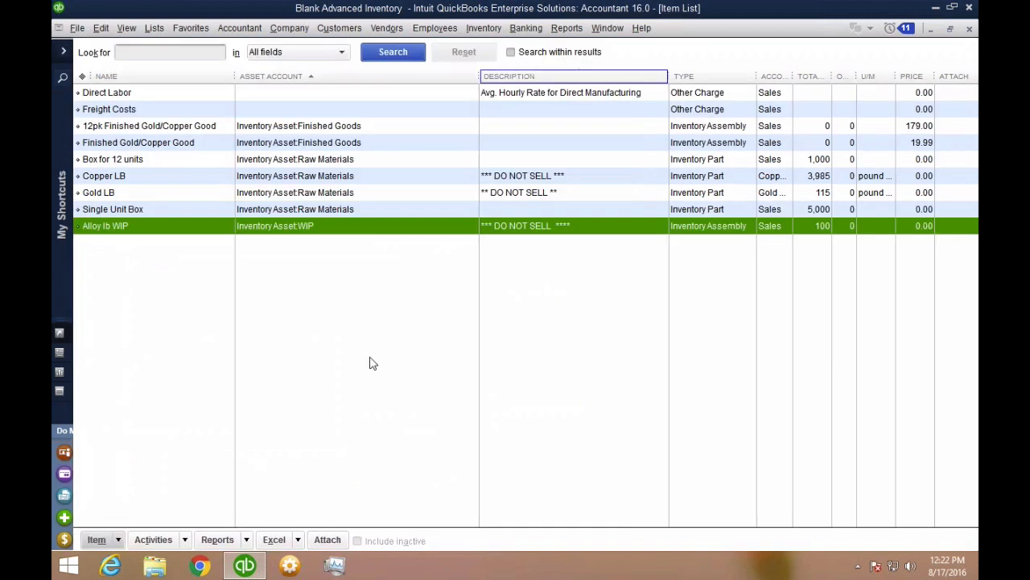
{"action": "left_click", "coordinate": [266, 367]}
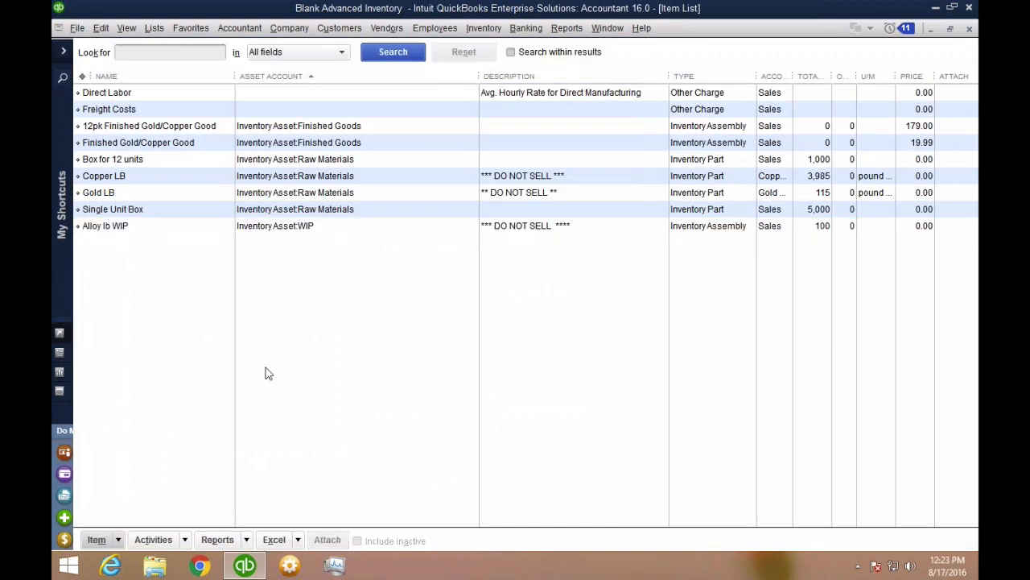
{"action": "right_click", "coordinate": [139, 256]}
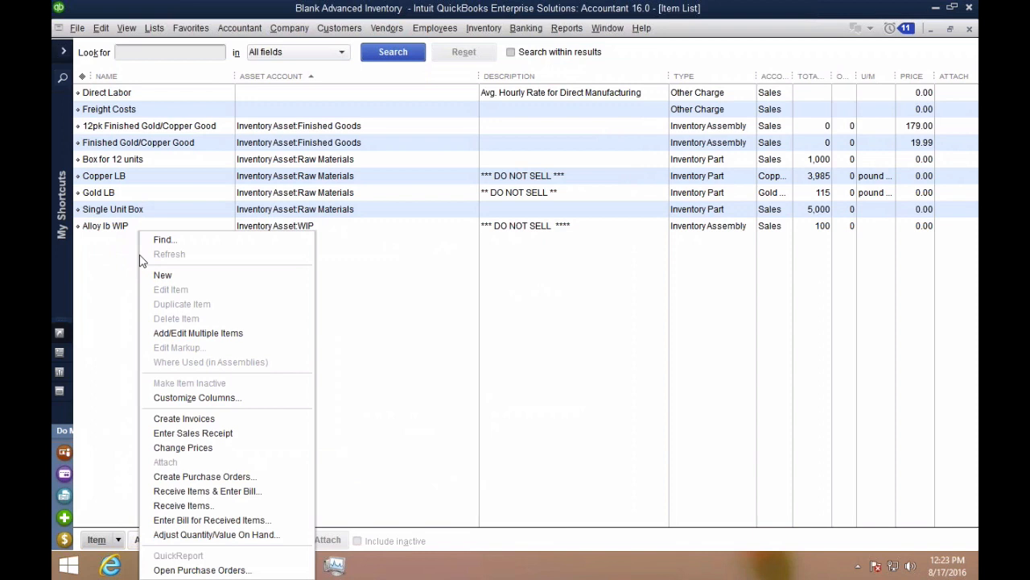
{"action": "left_click", "coordinate": [177, 278]}
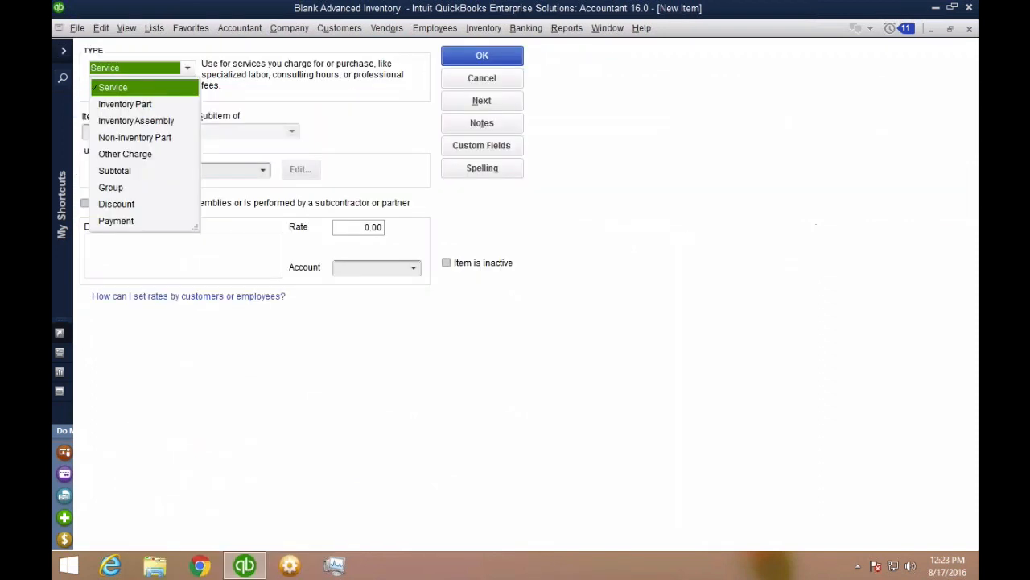
{"action": "left_click", "coordinate": [139, 123]}
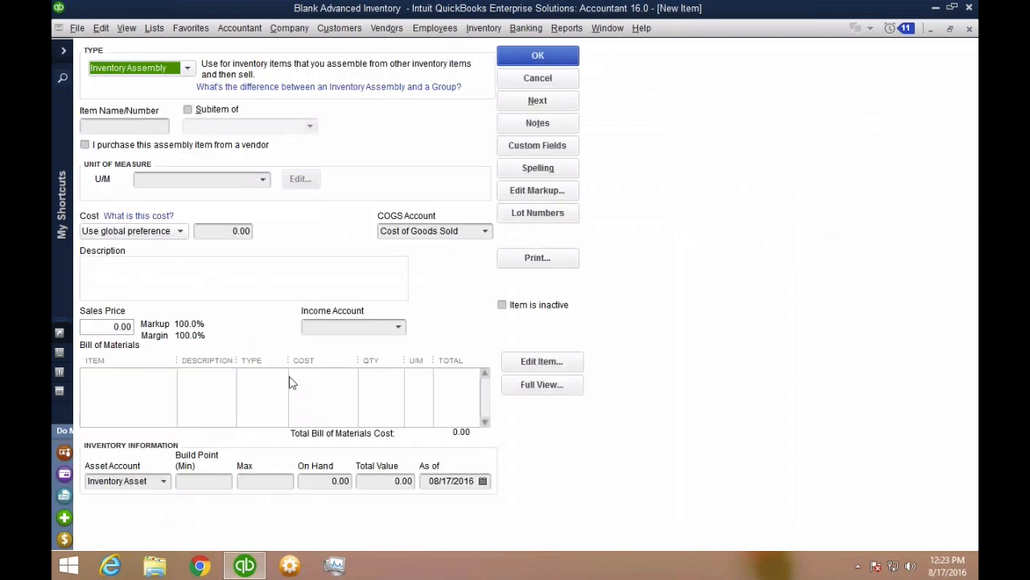
{"action": "left_click", "coordinate": [135, 127]}
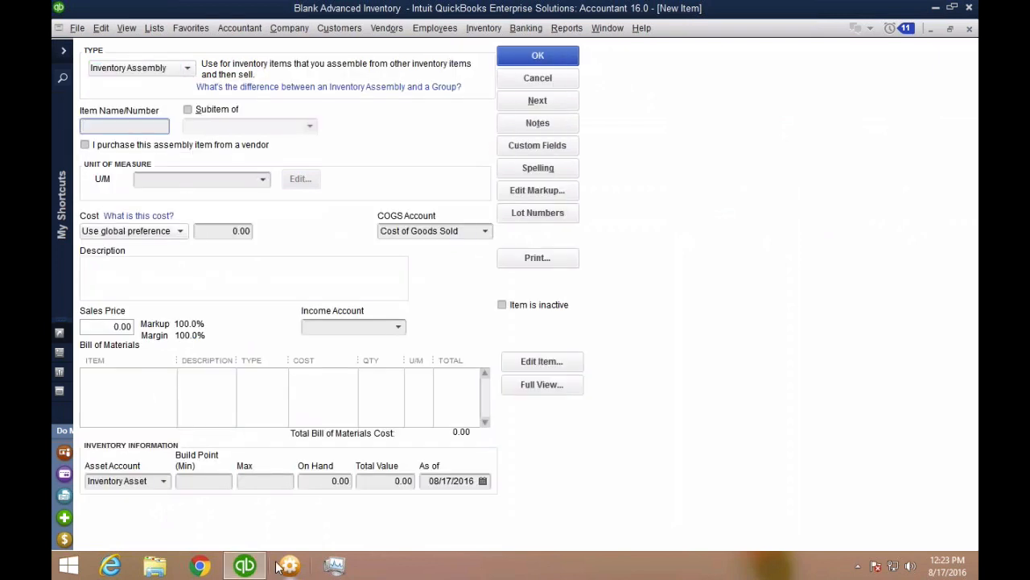
{"action": "left_click", "coordinate": [538, 78]}
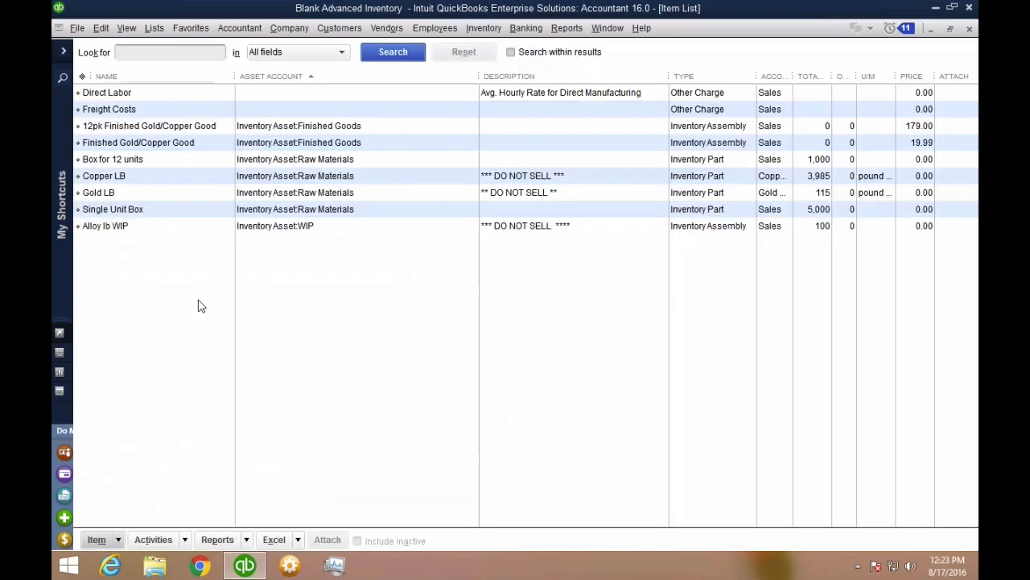
- Review Alloy lb WIP's item record without changing it, and check its Copper LB and Gold LB components in the item list
{"action": "double_click", "coordinate": [200, 225]}
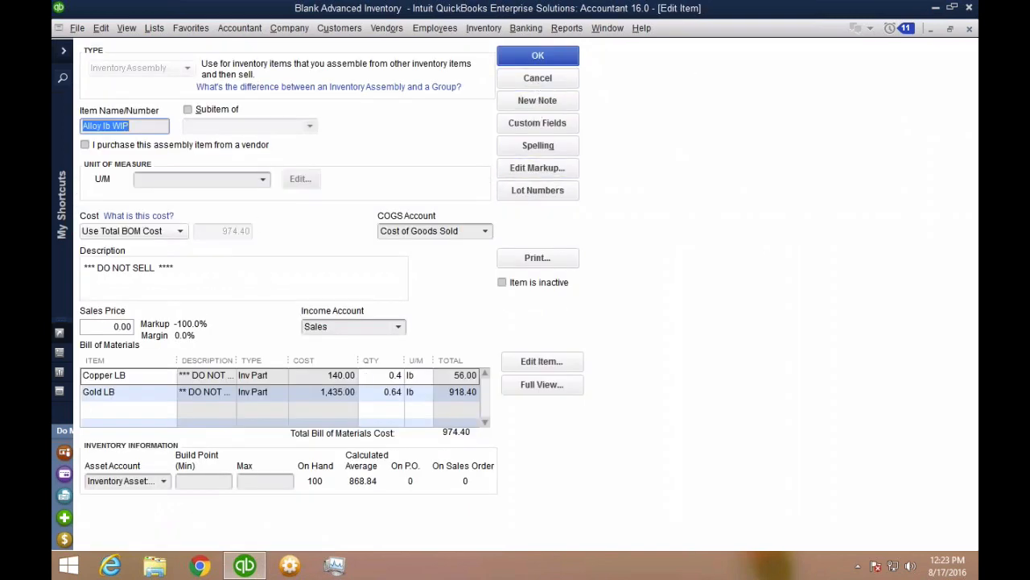
{"action": "left_click", "coordinate": [536, 79]}
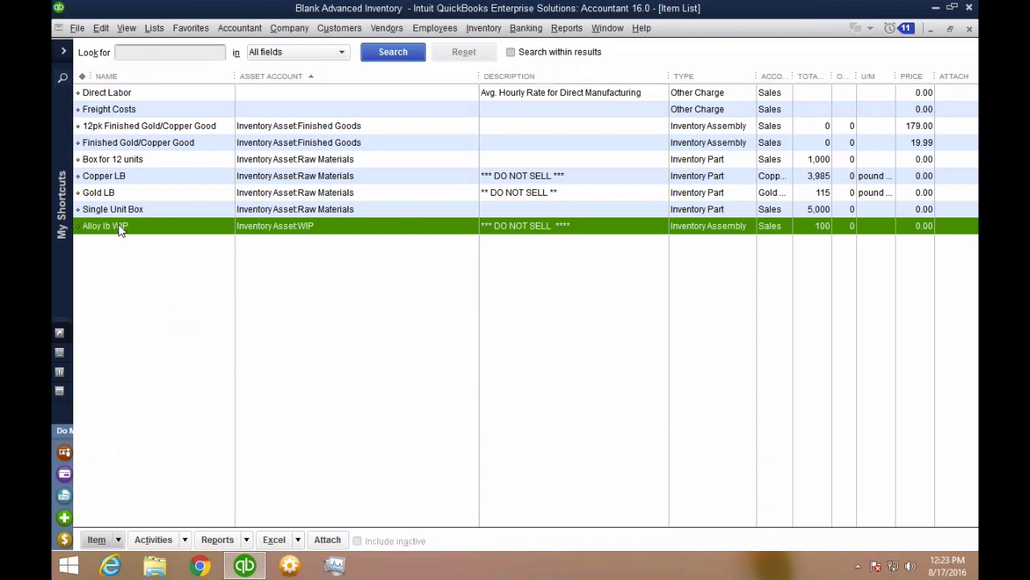
{"action": "left_click", "coordinate": [132, 178]}
{"action": "left_click", "coordinate": [130, 191]}
{"action": "left_click", "coordinate": [129, 174]}
{"action": "left_click", "coordinate": [126, 198]}
{"action": "left_click", "coordinate": [125, 195]}
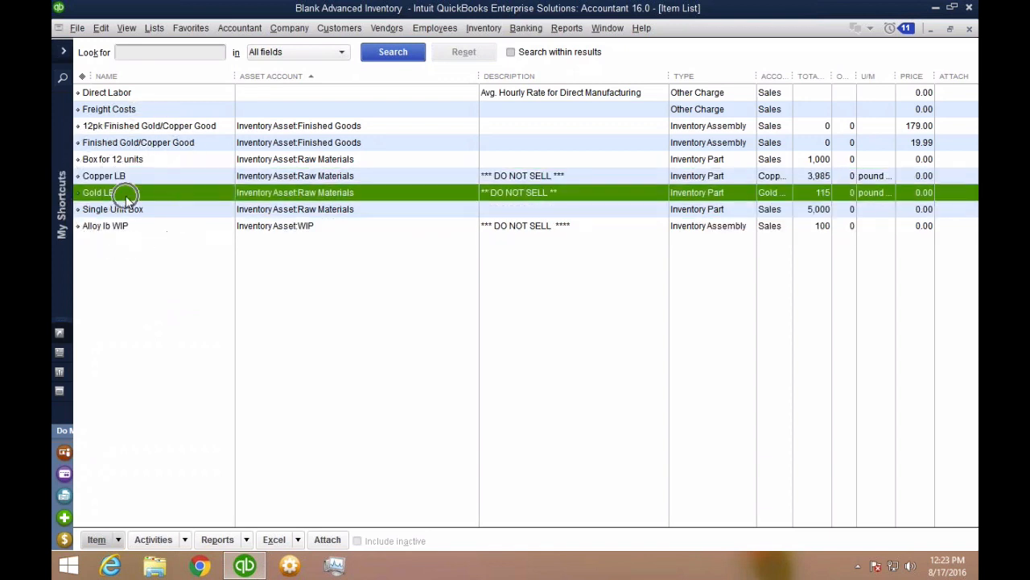
- Start a new assembly build for Alloy lb WIP and check its Copper LB and Gold LB component lines
{"action": "left_click", "coordinate": [487, 28]}
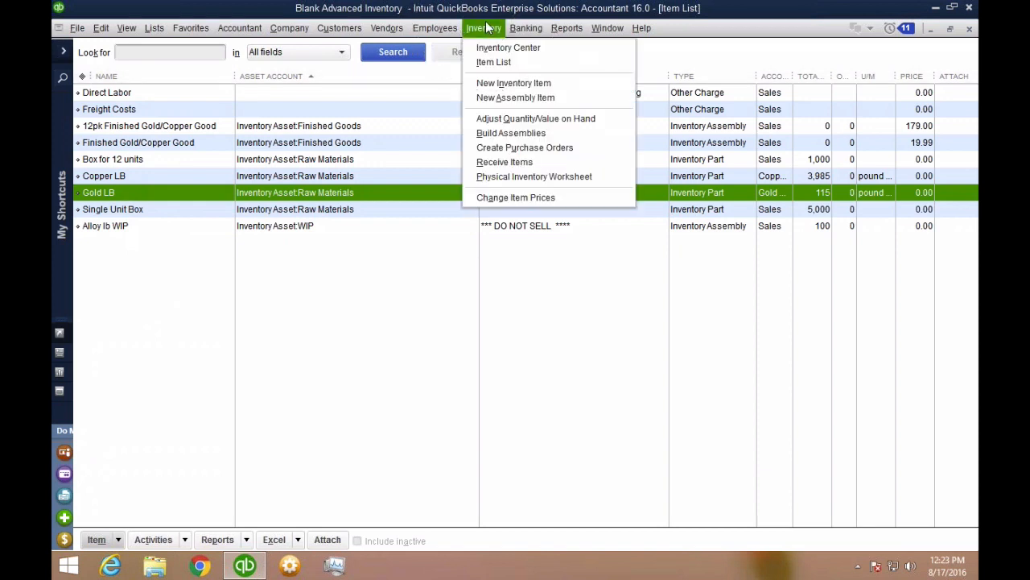
{"action": "left_click", "coordinate": [535, 137]}
{"action": "left_click", "coordinate": [519, 138]}
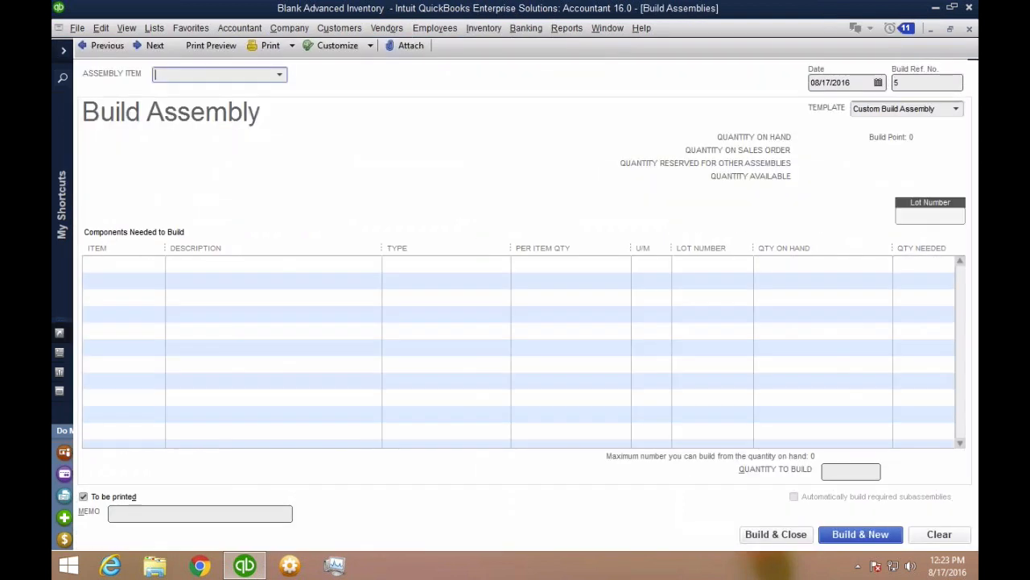
{"action": "left_click", "coordinate": [278, 74]}
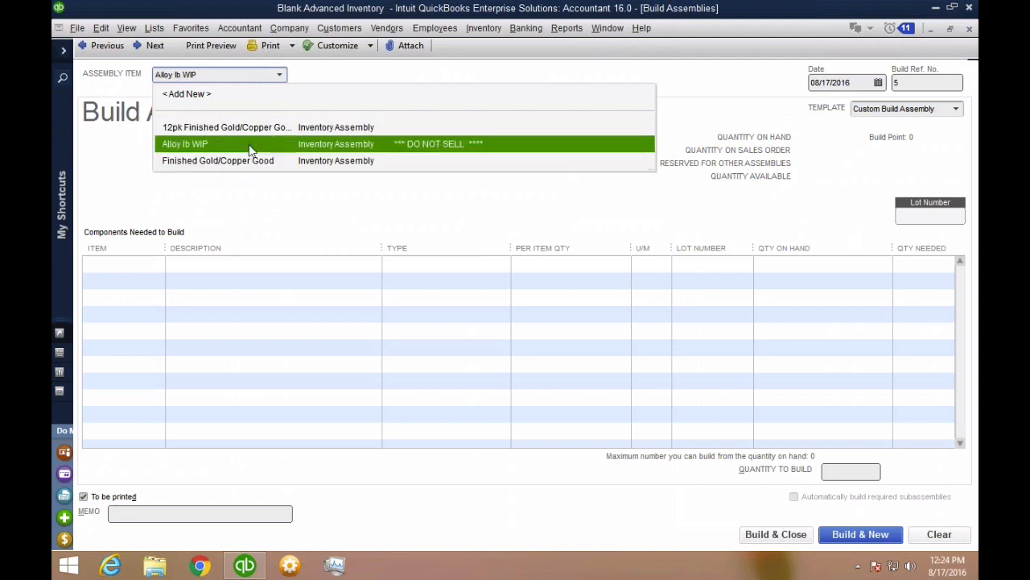
{"action": "left_click", "coordinate": [207, 145]}
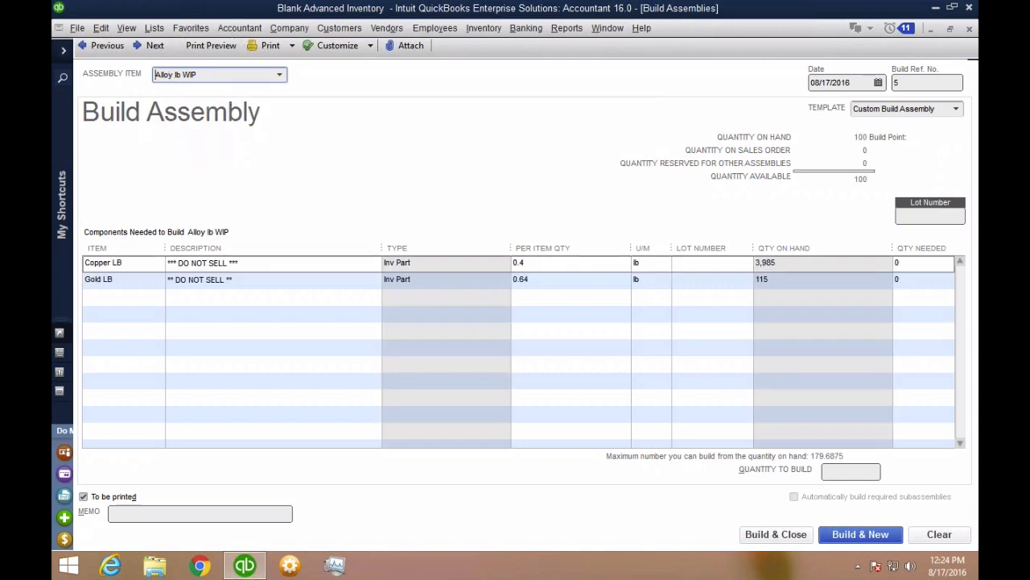
{"action": "left_click", "coordinate": [139, 262]}
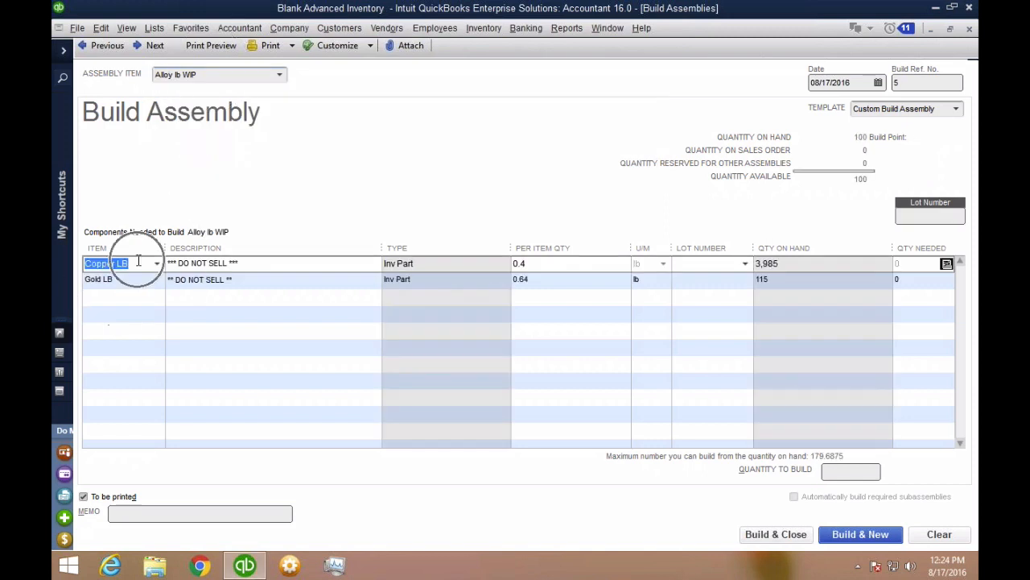
{"action": "left_click", "coordinate": [133, 279]}
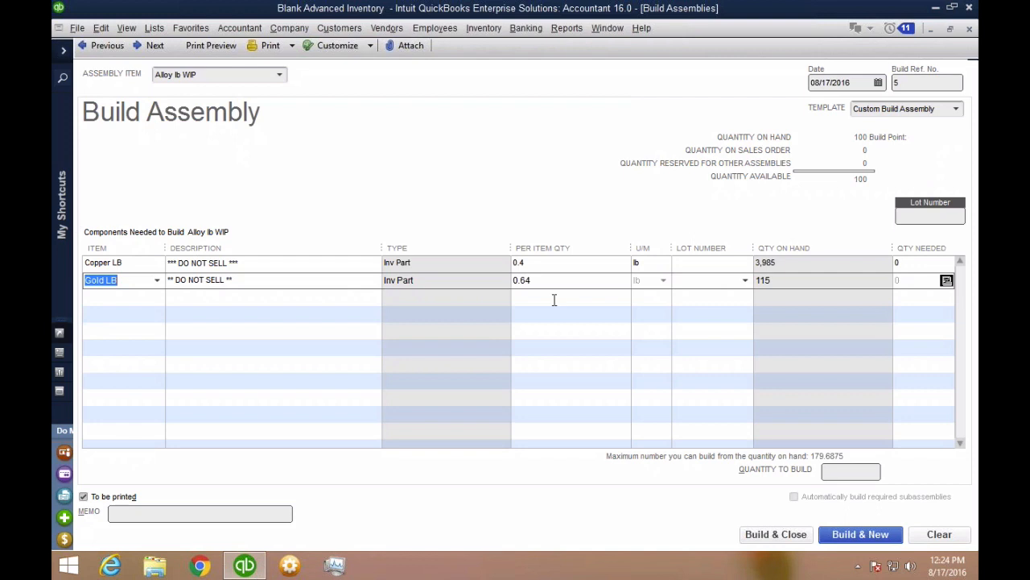
- Check the per-item and on-hand quantities of Copper LB and Gold LB and the maximum number that can be built
{"action": "left_click", "coordinate": [543, 262]}
{"action": "left_click", "coordinate": [548, 281]}
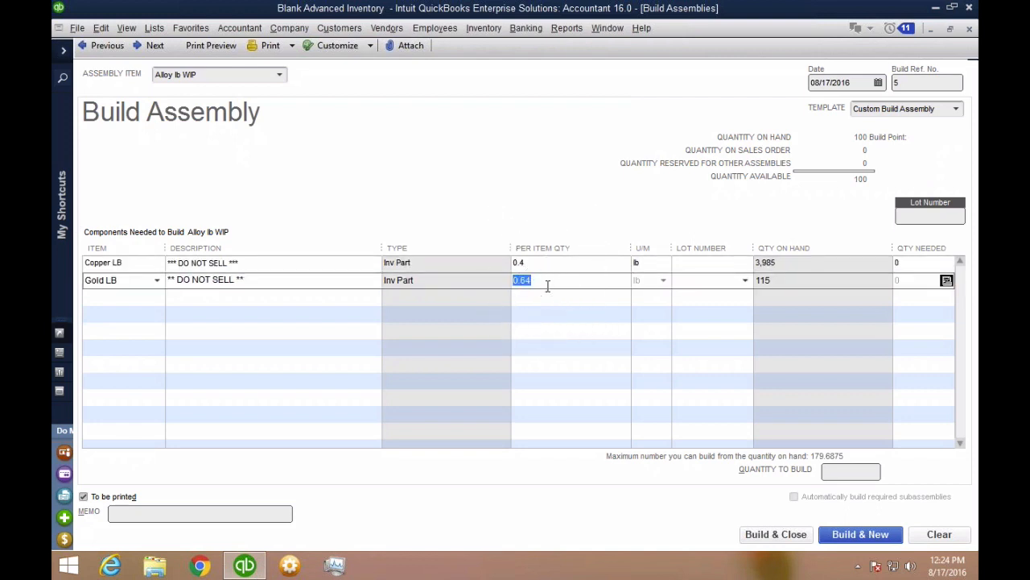
{"action": "left_click", "coordinate": [544, 266]}
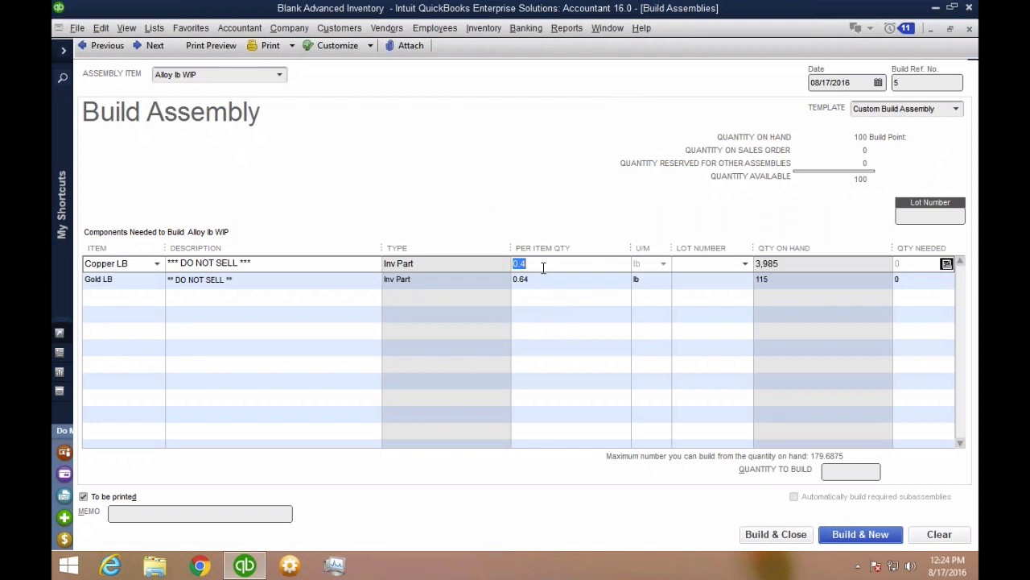
{"action": "left_click", "coordinate": [834, 471]}
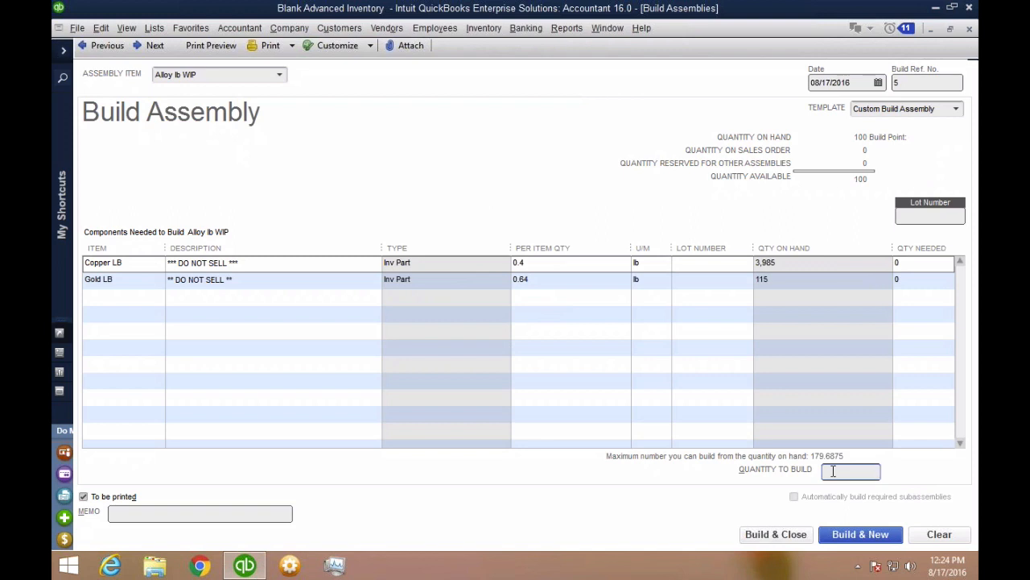
{"action": "left_click", "coordinate": [774, 281]}
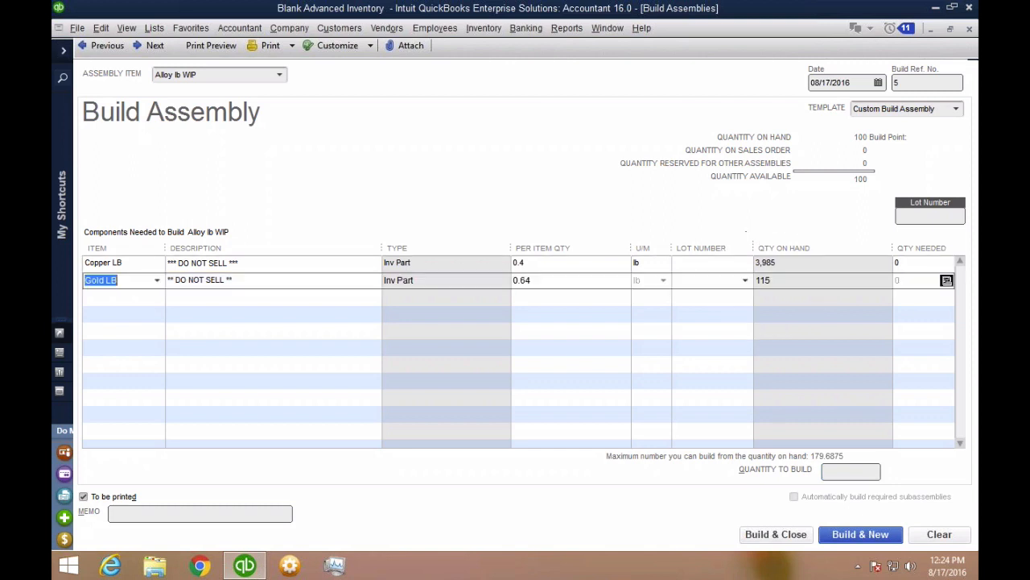
{"action": "left_click", "coordinate": [773, 264]}
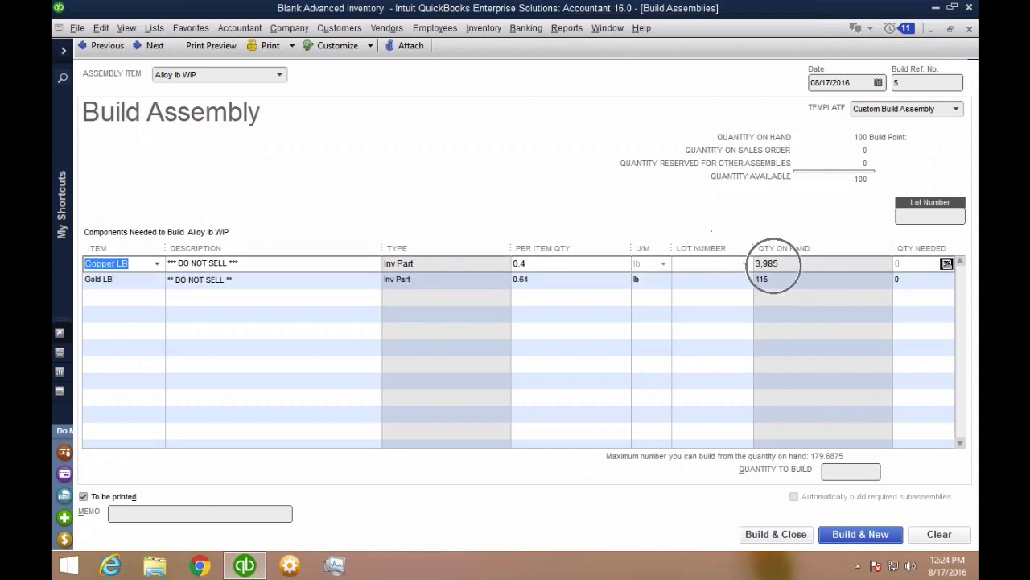
{"action": "left_click", "coordinate": [825, 461]}
{"action": "key", "text": "ctrl"}
{"action": "key", "text": "ctrl"}
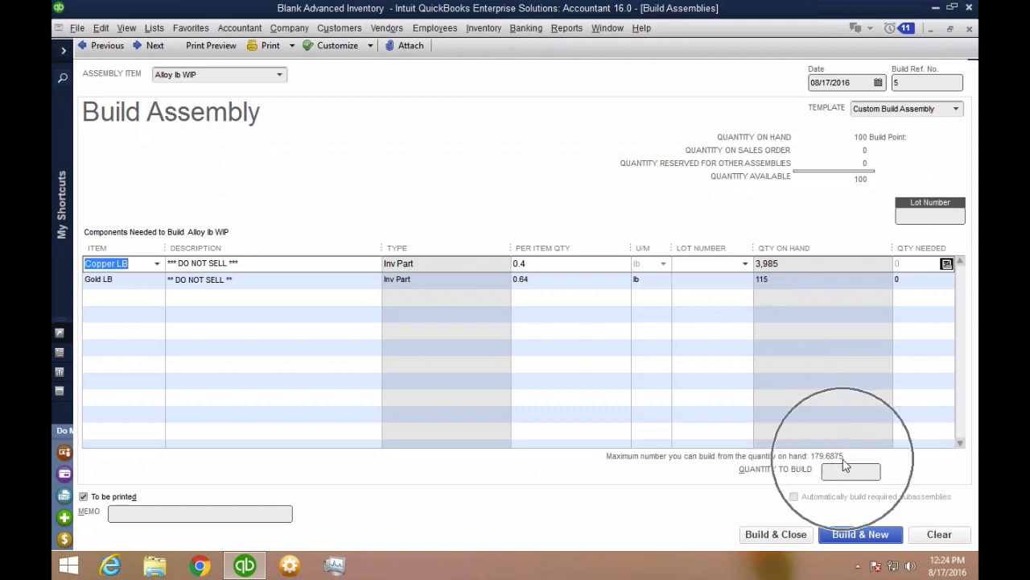
- Search the computer for "zoom" and launch ZoomIt.exe
{"action": "left_click", "coordinate": [863, 566]}
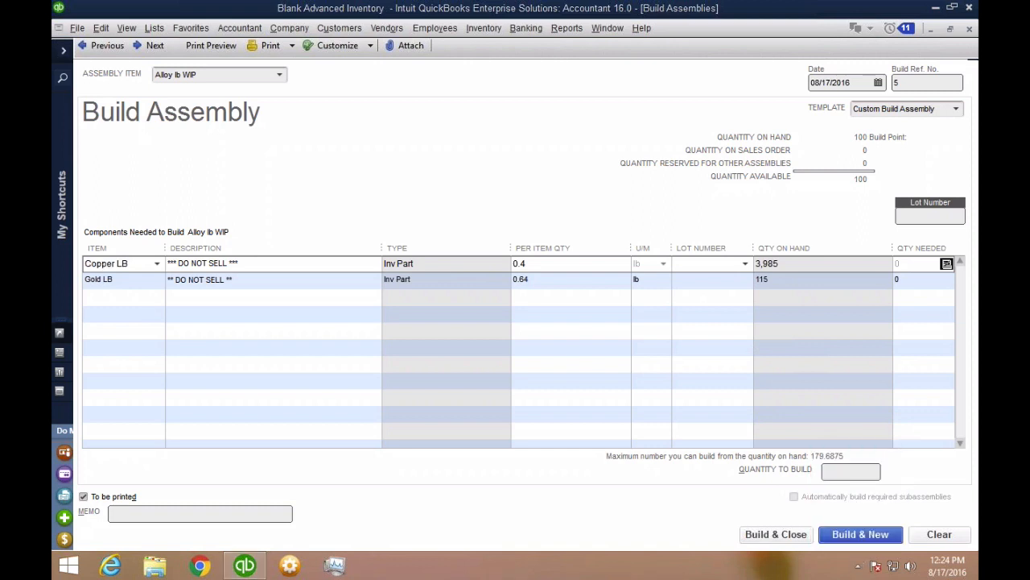
{"action": "left_click", "coordinate": [68, 566]}
{"action": "type", "text": "z"}
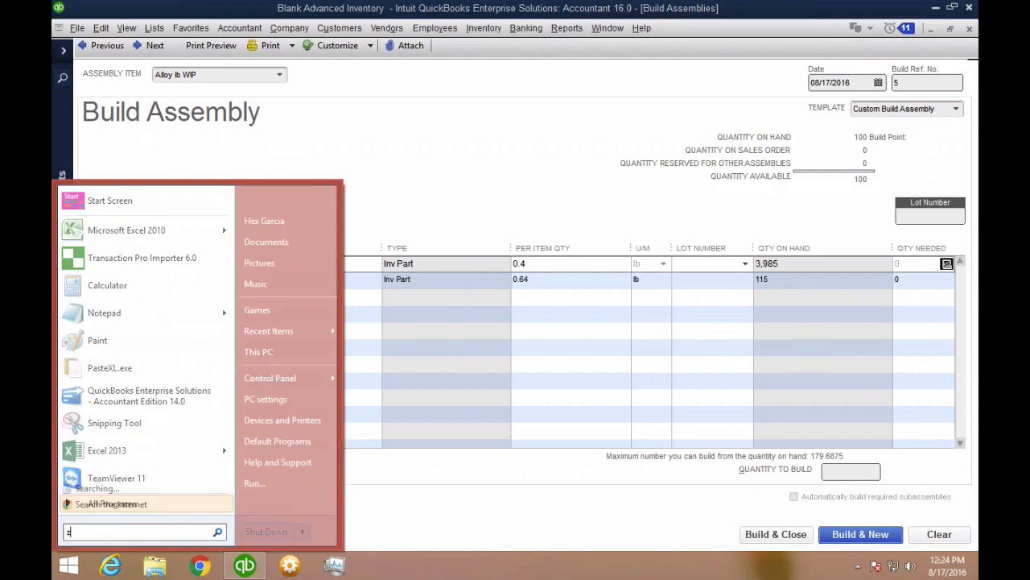
{"action": "type", "text": "oom"}
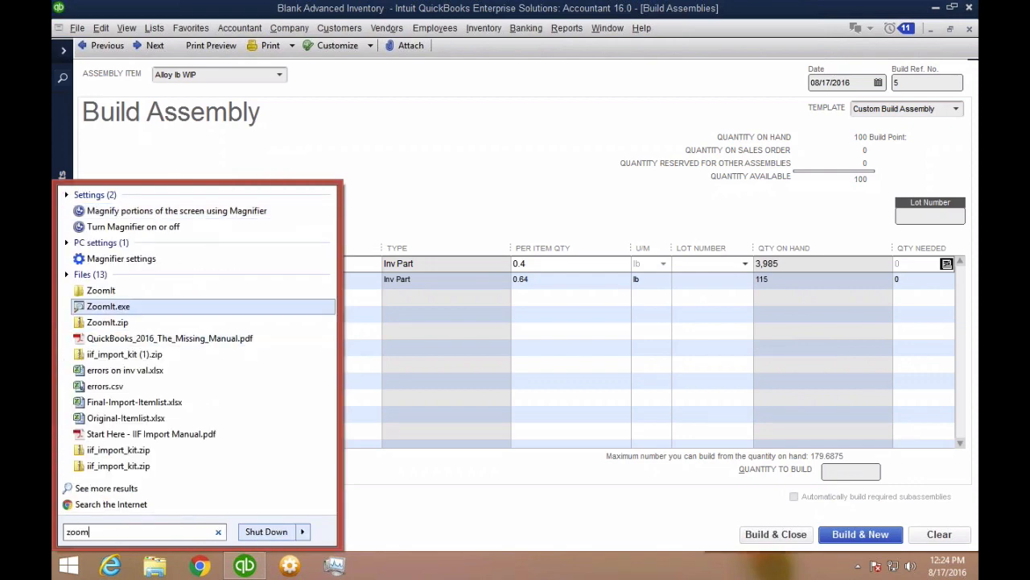
{"action": "left_click", "coordinate": [108, 306]}
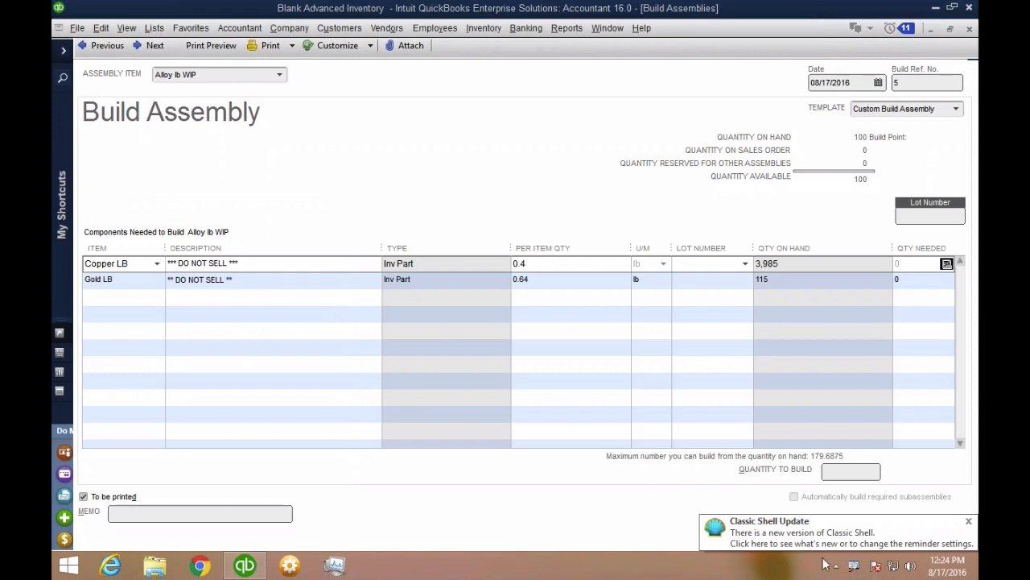
- Magnify and circle the maximum buildable quantity, return to the normal view, and dismiss the Classic Shell update notice
{"action": "key", "text": "ctrl+1"}
{"action": "left_click", "coordinate": [866, 474]}
{"action": "mouse_move", "coordinate": [918, 366]}
{"action": "left_mouse_down"}
{"action": "mouse_move", "coordinate": [685, 371]}
{"action": "mouse_move", "coordinate": [805, 487]}
{"action": "mouse_move", "coordinate": [903, 345]}
{"action": "left_mouse_up"}
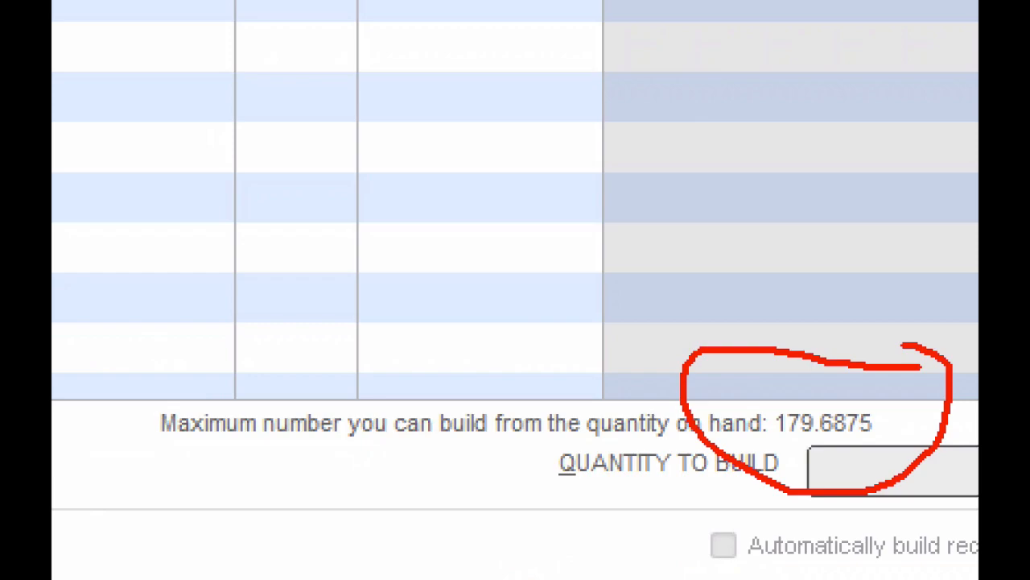
{"action": "key", "text": "Escape"}
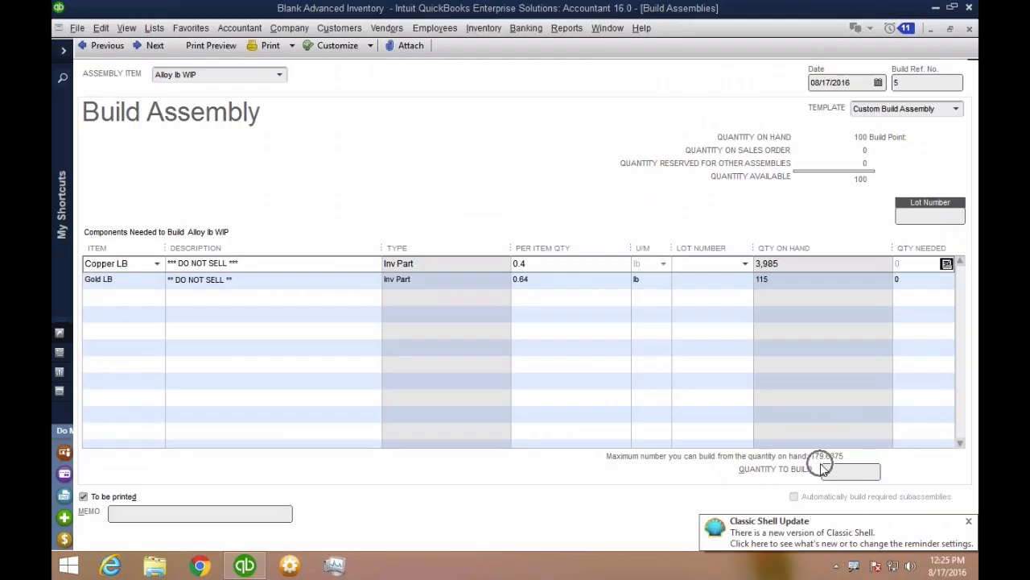
{"action": "left_click", "coordinate": [968, 521]}
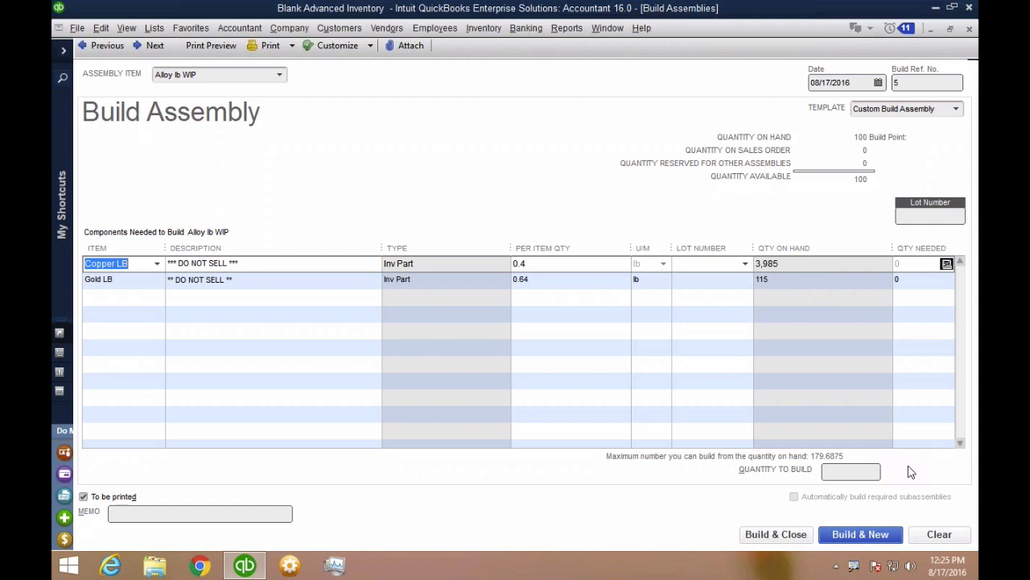
- Set the Alloy lb WIP quantity to build to 50
{"action": "left_click", "coordinate": [858, 471]}
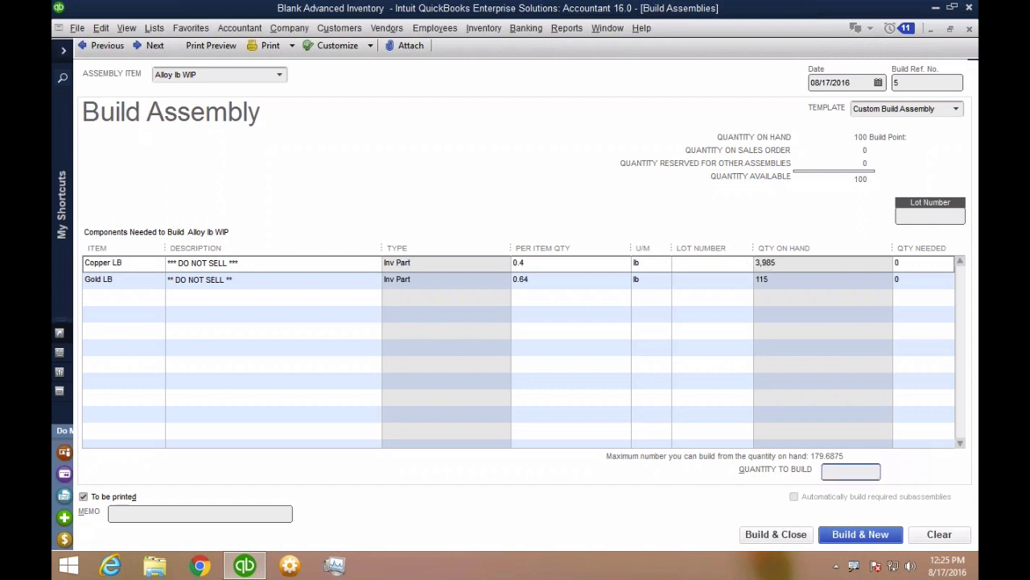
{"action": "type", "text": "50"}
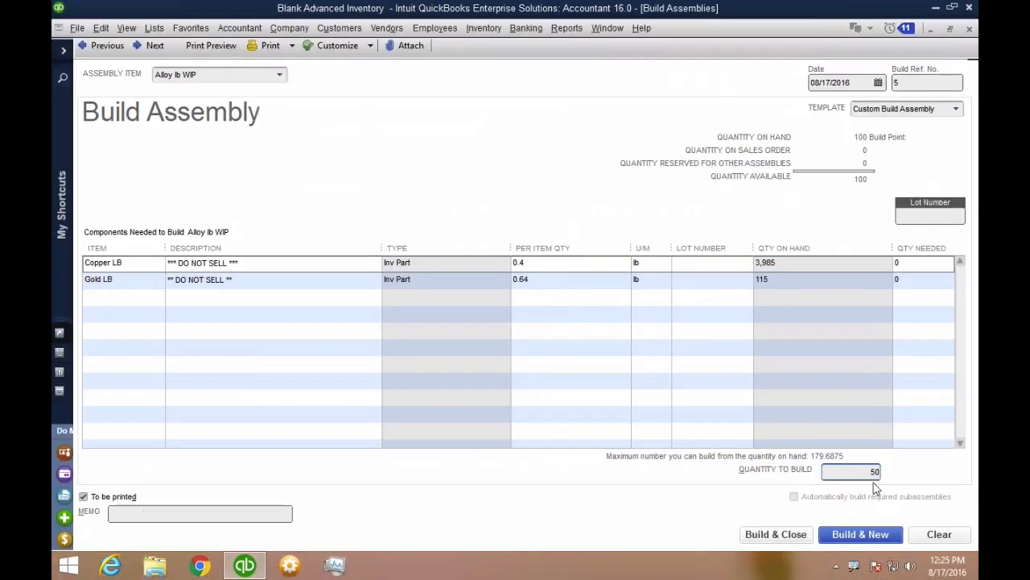
{"action": "double_click", "coordinate": [871, 473]}
{"action": "key", "text": "Tab"}
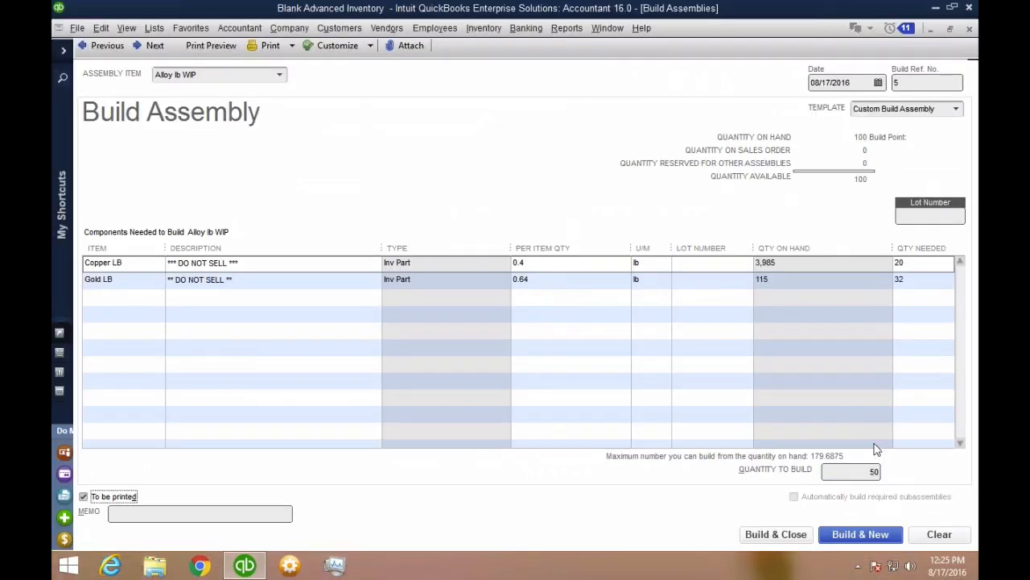
- Examine the quantities needed of Copper LB and Gold LB, circling both in a magnified view
{"action": "left_click", "coordinate": [912, 264]}
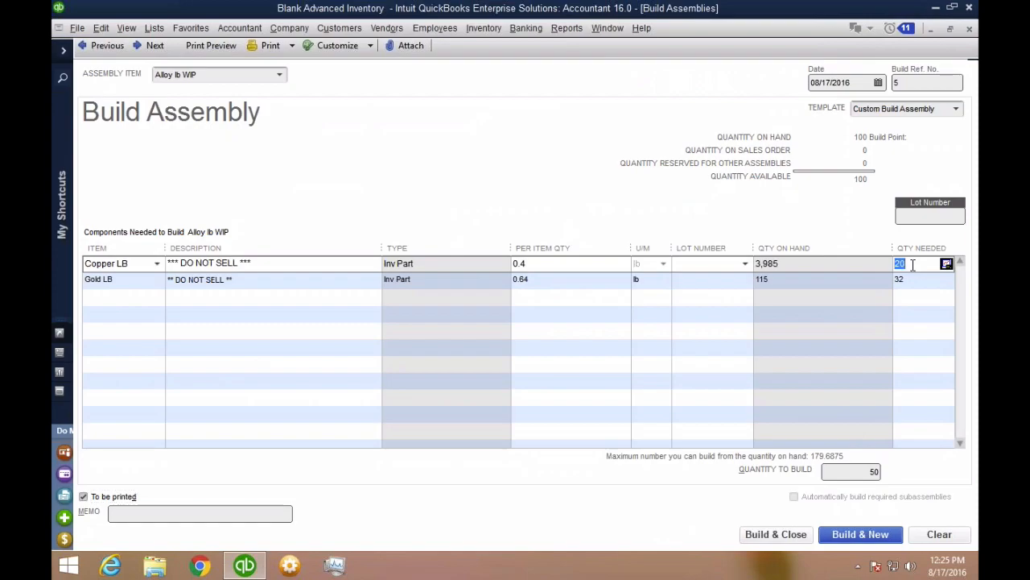
{"action": "key", "text": "ctrl+1"}
{"action": "left_click", "coordinate": [864, 269]}
{"action": "mouse_move", "coordinate": [850, 200]}
{"action": "left_mouse_down"}
{"action": "mouse_move", "coordinate": [818, 201]}
{"action": "mouse_move", "coordinate": [869, 235]}
{"action": "mouse_move", "coordinate": [852, 199]}
{"action": "left_mouse_up"}
{"action": "mouse_move", "coordinate": [835, 281]}
{"action": "left_mouse_down"}
{"action": "mouse_move", "coordinate": [829, 343]}
{"action": "mouse_move", "coordinate": [842, 280]}
{"action": "left_mouse_up"}
{"action": "key", "text": "Escape"}
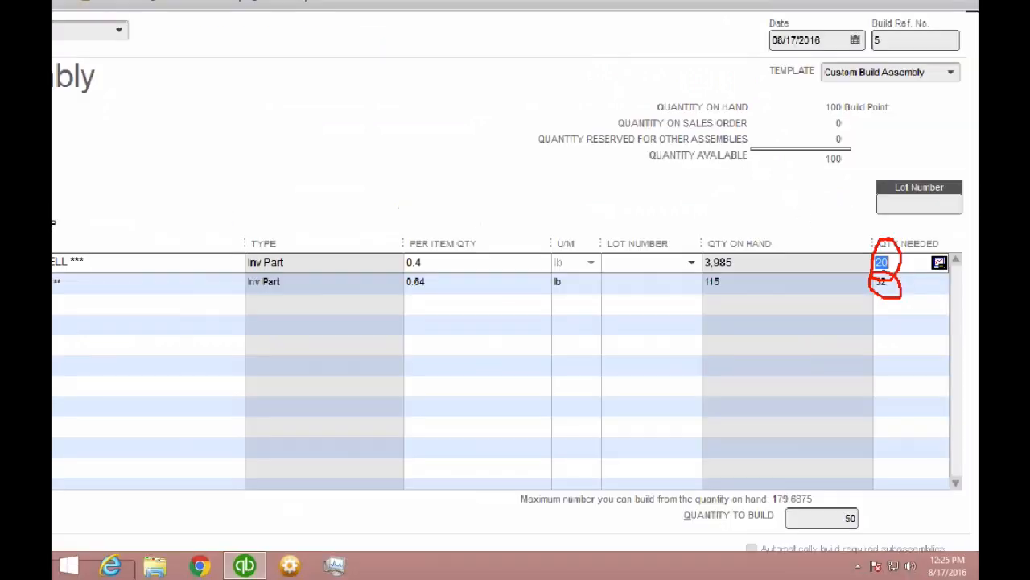
{"action": "left_click", "coordinate": [919, 279]}
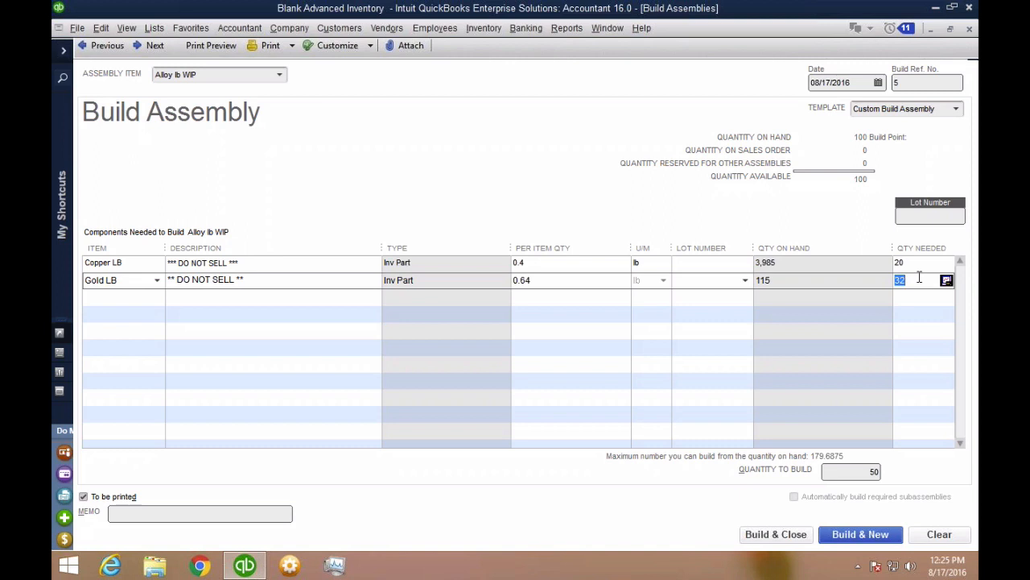
{"action": "left_click", "coordinate": [920, 264]}
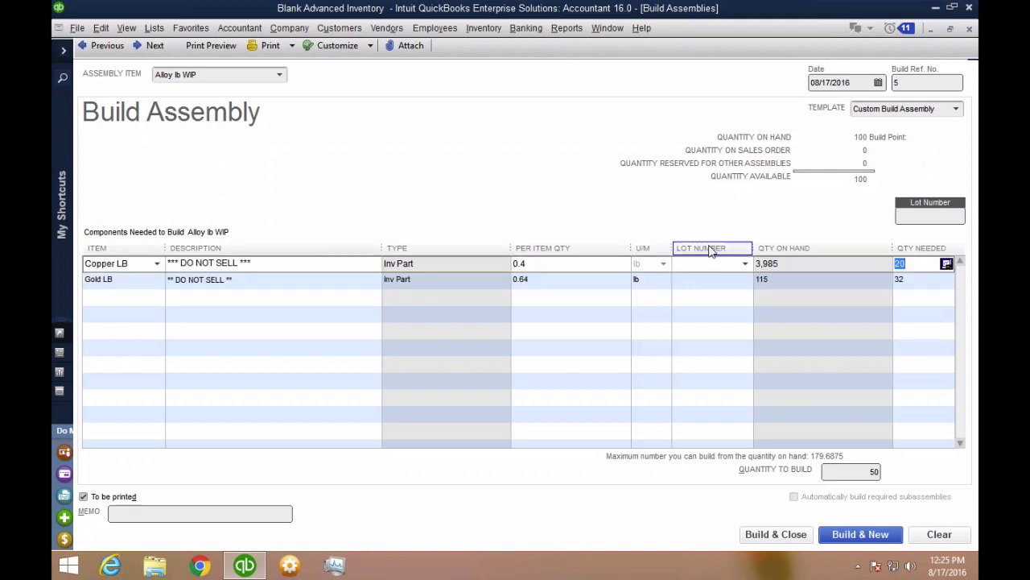
- Assign lot 112233 to the Copper LB component and lot 545862 to the Gold LB component
{"action": "left_click", "coordinate": [739, 263]}
{"action": "left_click", "coordinate": [742, 263]}
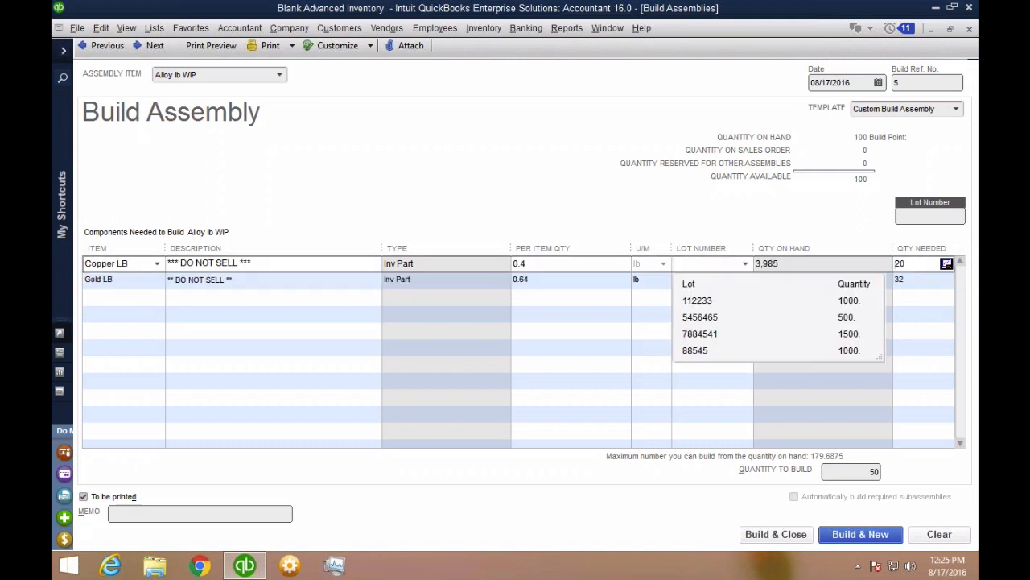
{"action": "left_click", "coordinate": [705, 303]}
{"action": "left_click", "coordinate": [743, 280]}
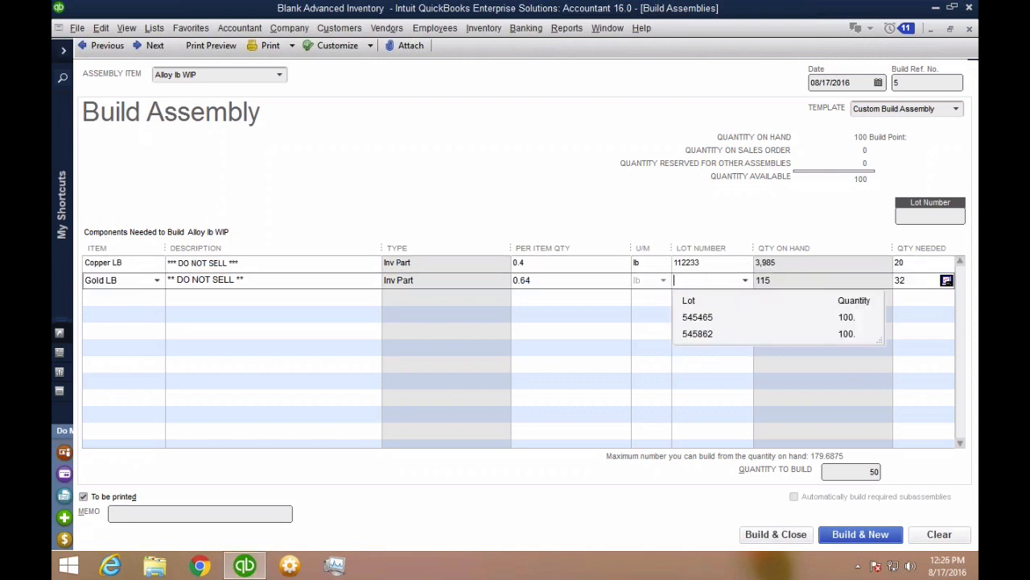
{"action": "left_click", "coordinate": [708, 334]}
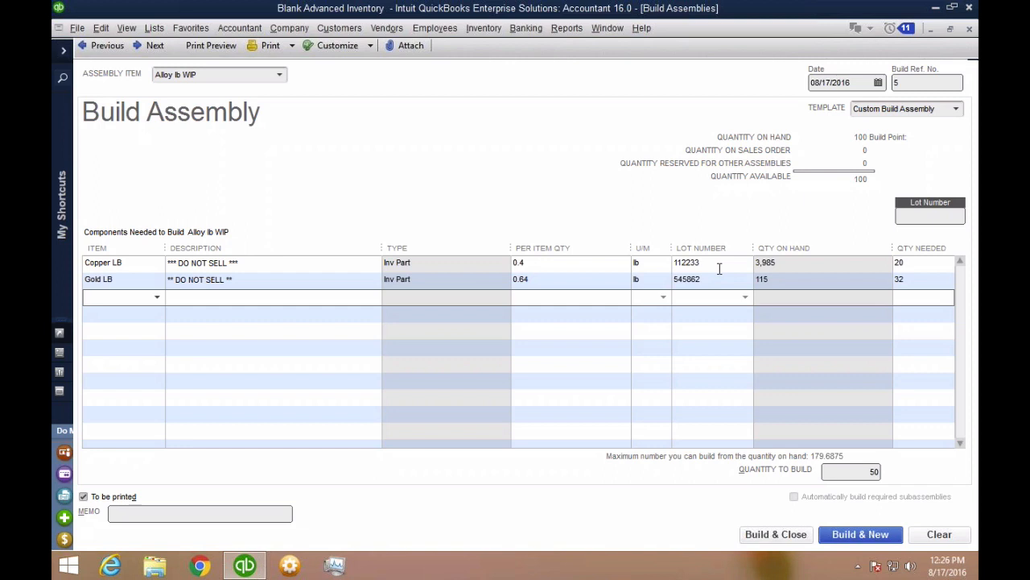
- Enter 08172016 as the lot number of the Alloy lb WIP build, then build it and close the form
{"action": "left_click", "coordinate": [924, 216]}
{"action": "type", "text": "08172016"}
{"action": "key", "text": "Tab"}
{"action": "left_click_drag", "start_coordinate": [940, 216], "coordinate": [898, 216]}
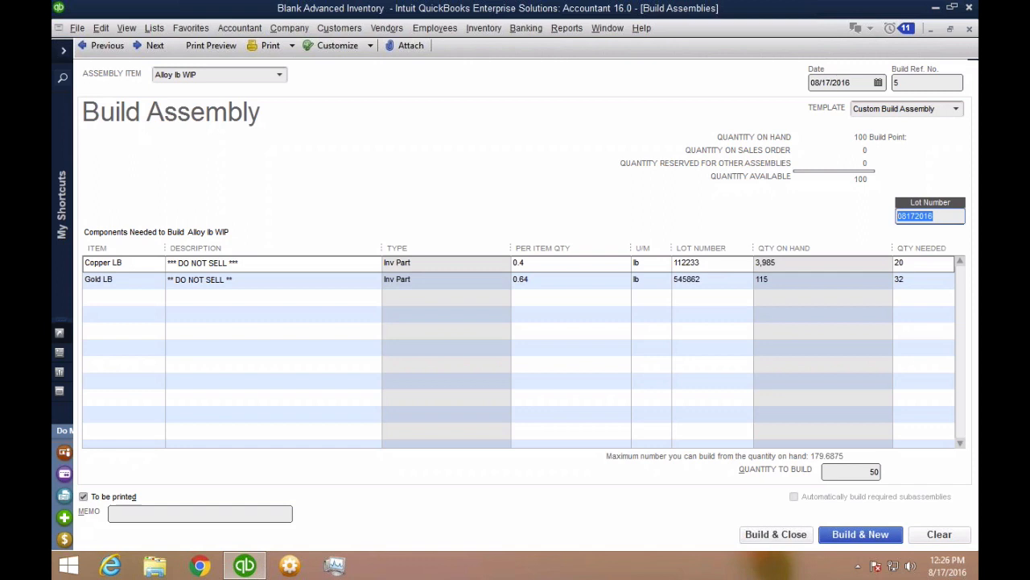
{"action": "left_click", "coordinate": [859, 83]}
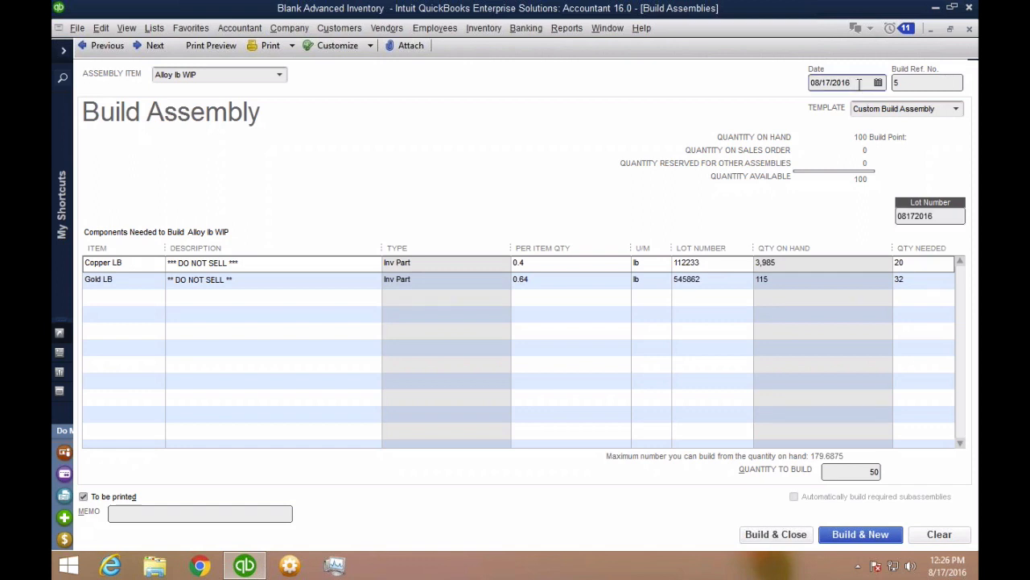
{"action": "left_click", "coordinate": [942, 219]}
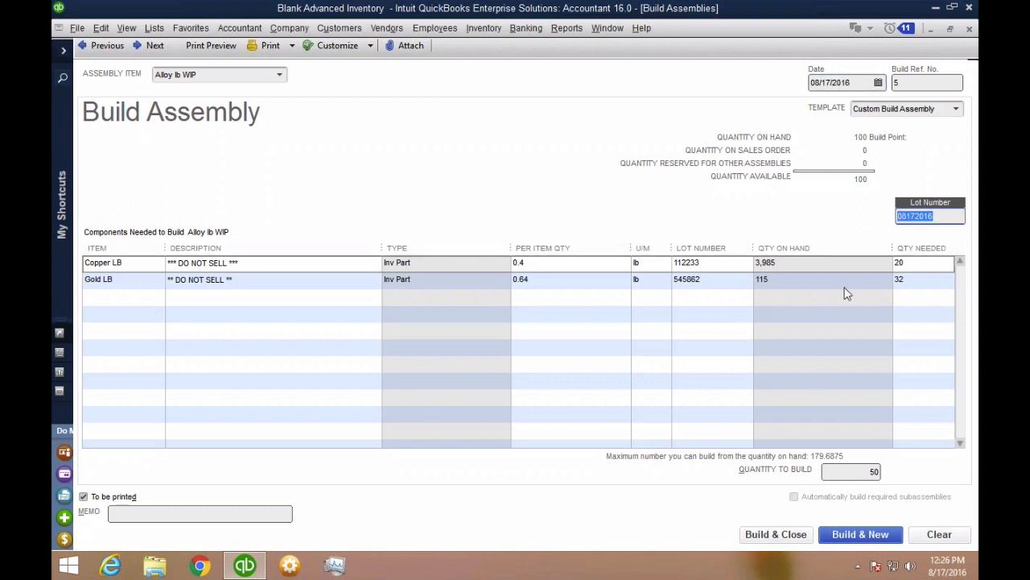
{"action": "left_click", "coordinate": [940, 219]}
{"action": "left_click", "coordinate": [797, 544]}
{"action": "left_click", "coordinate": [797, 544]}
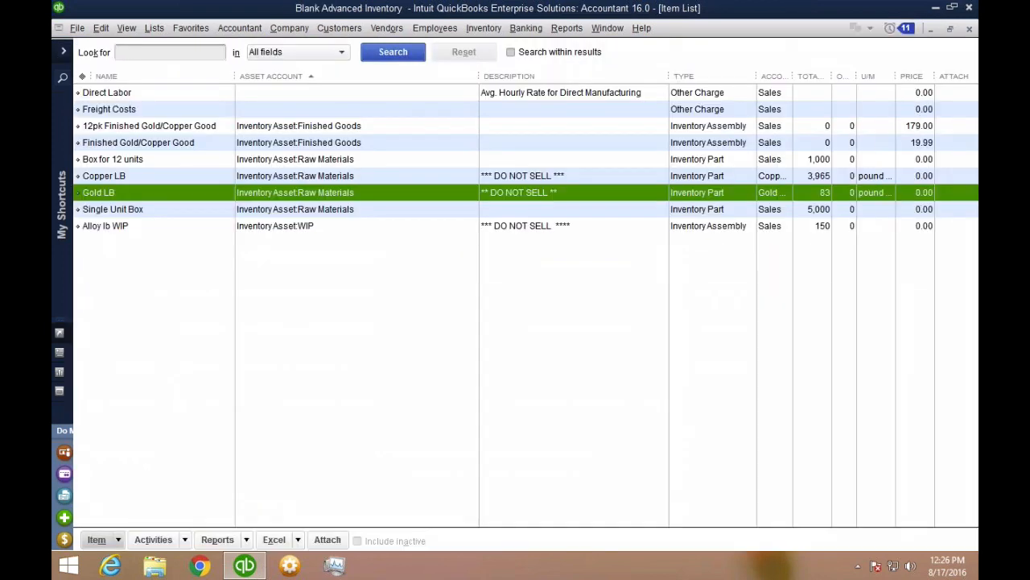
- Open the QuickReport for Alloy lb WIP from the item list
{"action": "left_click", "coordinate": [160, 231]}
{"action": "right_click", "coordinate": [160, 231]}
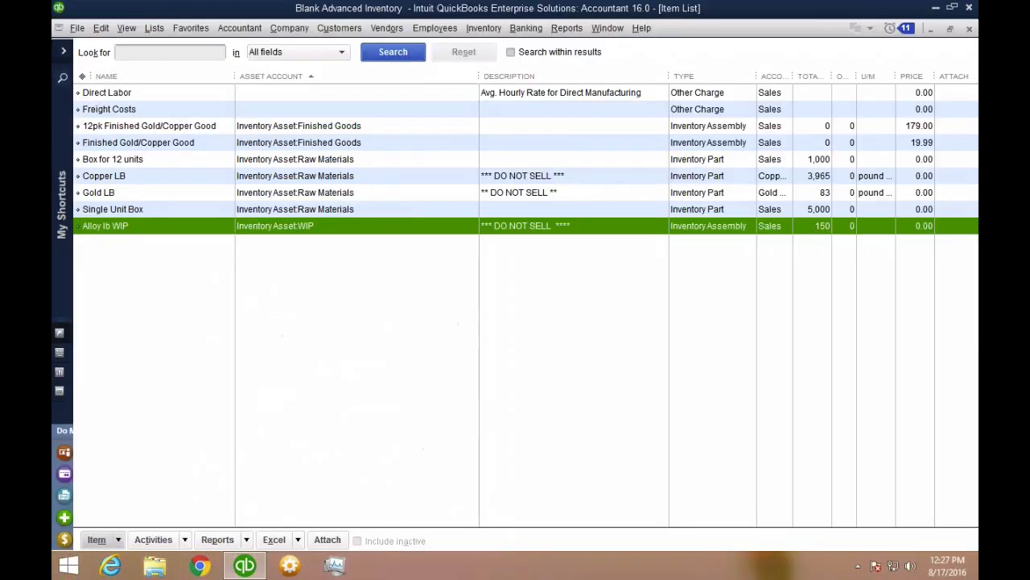
{"action": "left_click", "coordinate": [194, 544]}
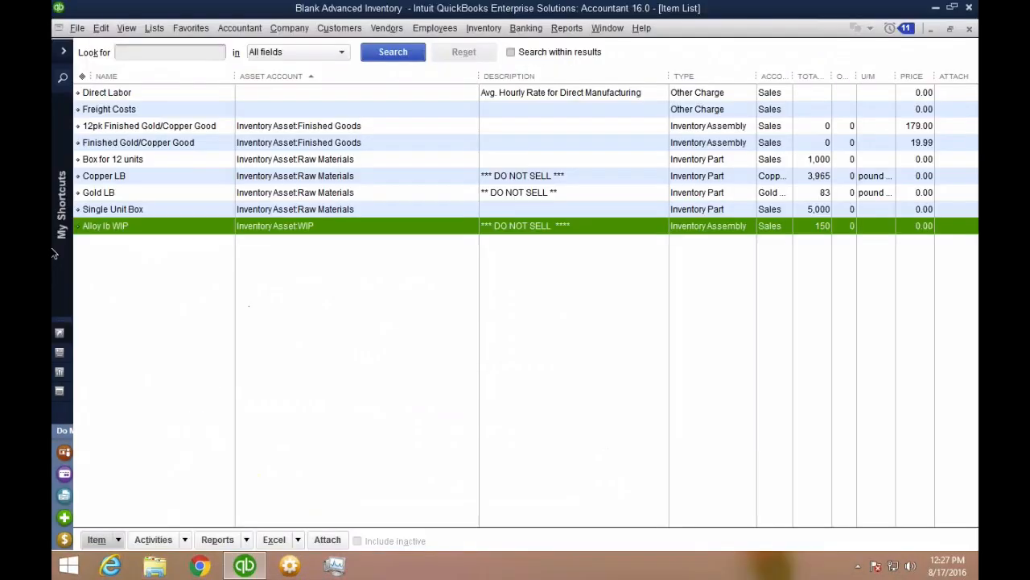
{"action": "right_click", "coordinate": [100, 231]}
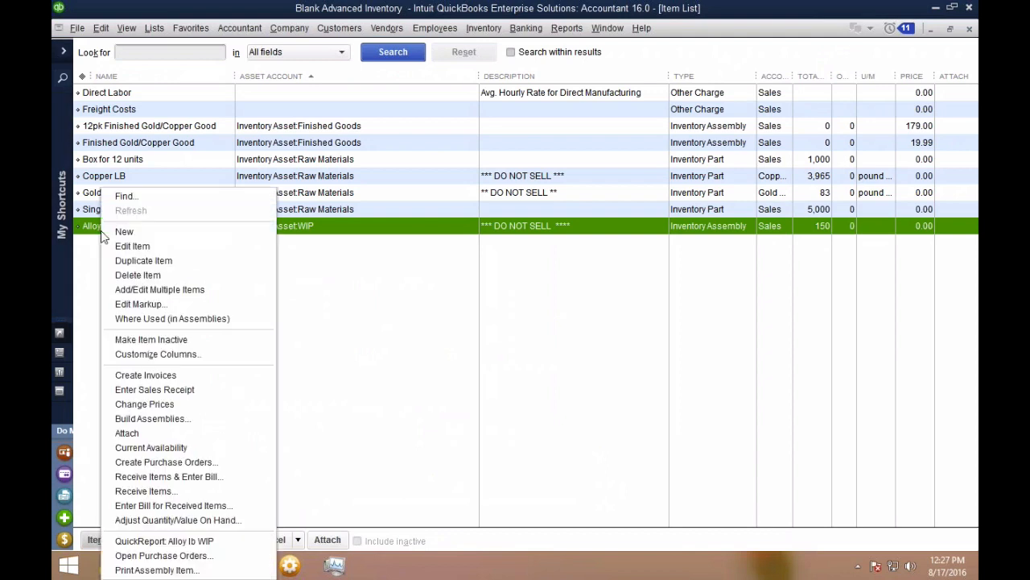
{"action": "left_click", "coordinate": [156, 541]}
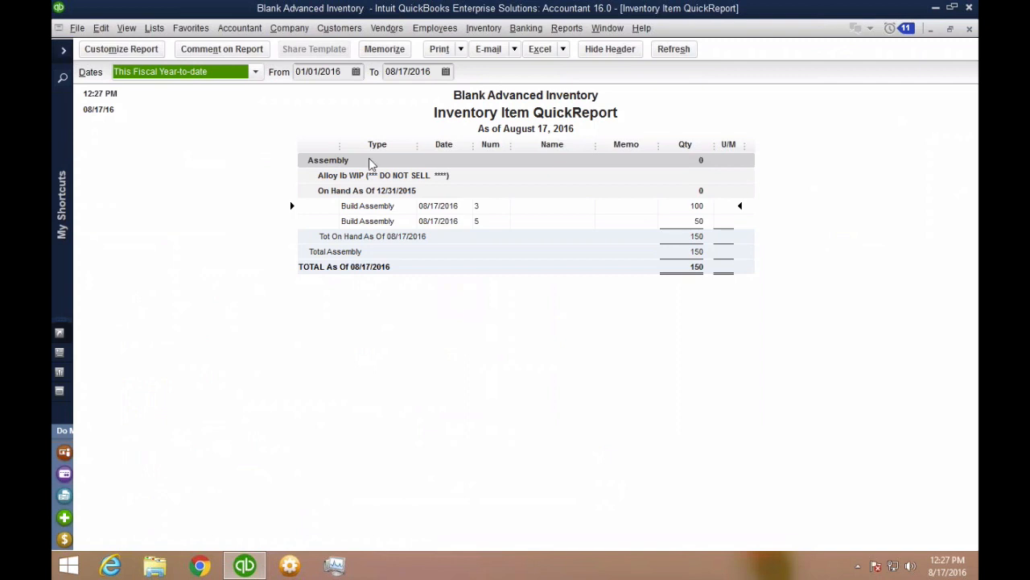
- Open the 100-unit build, reference number 3, from the Alloy lb WIP QuickReport and delete that assembly build
{"action": "double_click", "coordinate": [455, 208]}
{"action": "key", "text": "ctrl"}
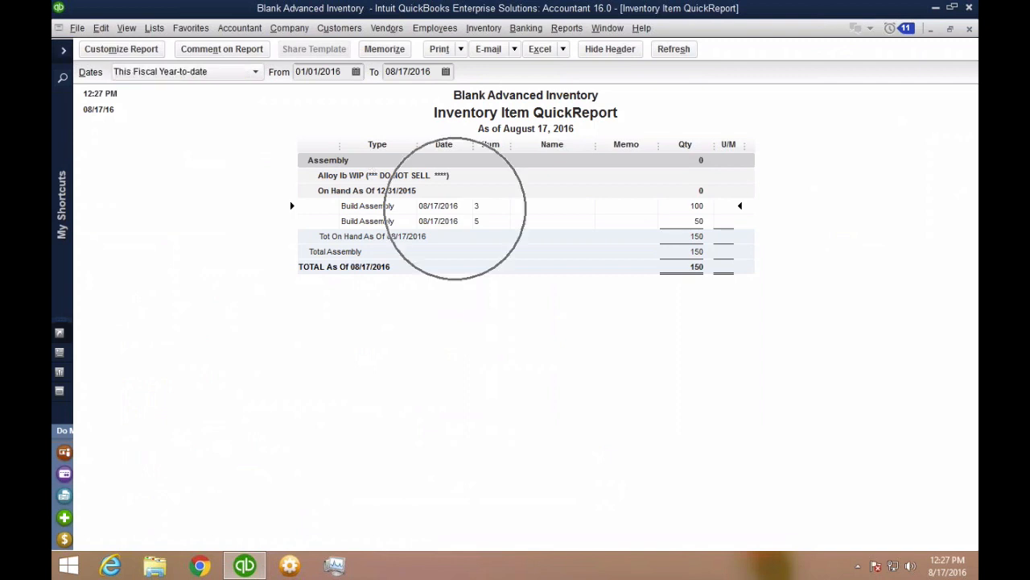
{"action": "key", "text": "ctrl"}
{"action": "key", "text": "ctrl"}
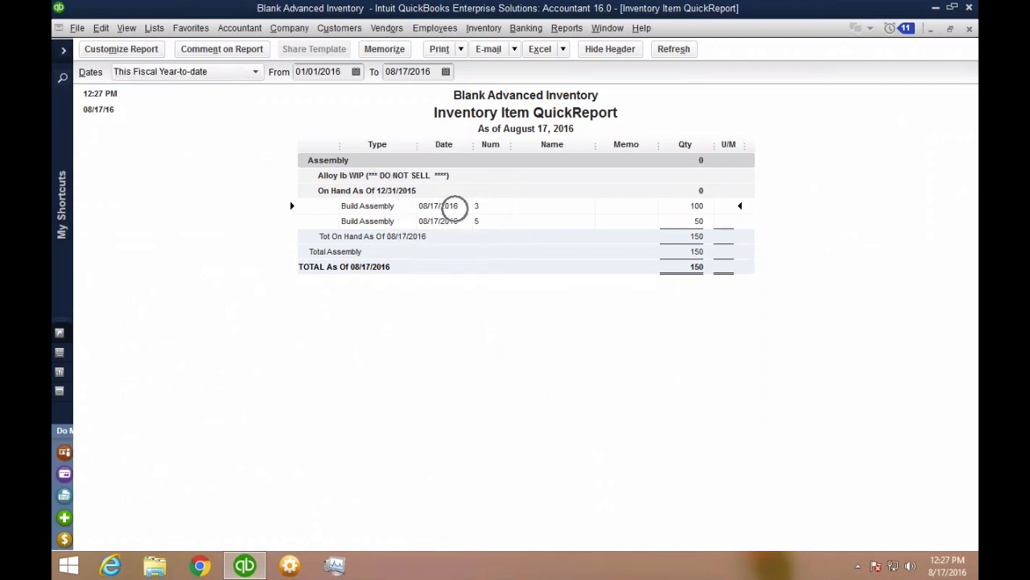
{"action": "double_click", "coordinate": [454, 209]}
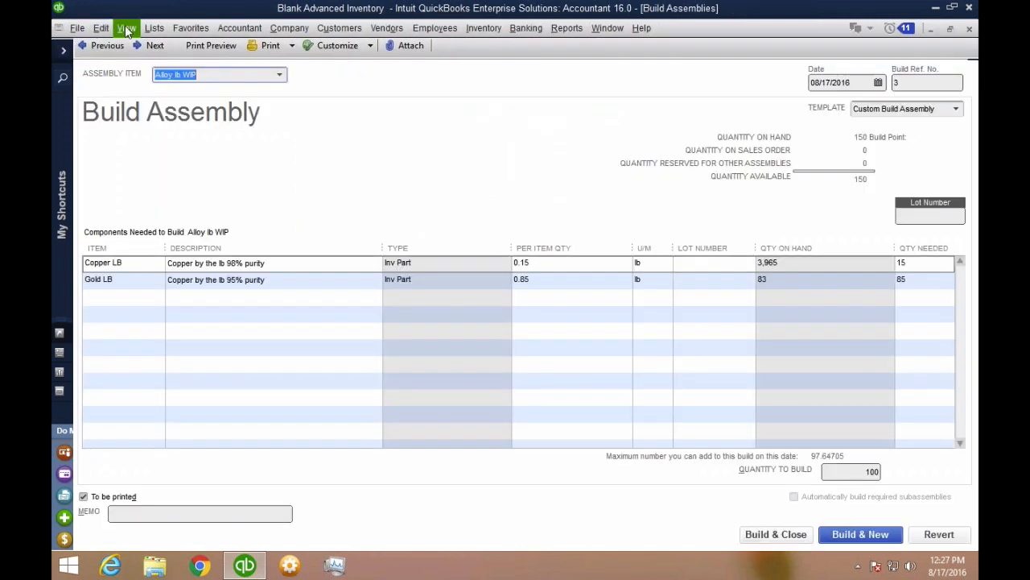
{"action": "left_click", "coordinate": [101, 27]}
{"action": "left_click", "coordinate": [128, 176]}
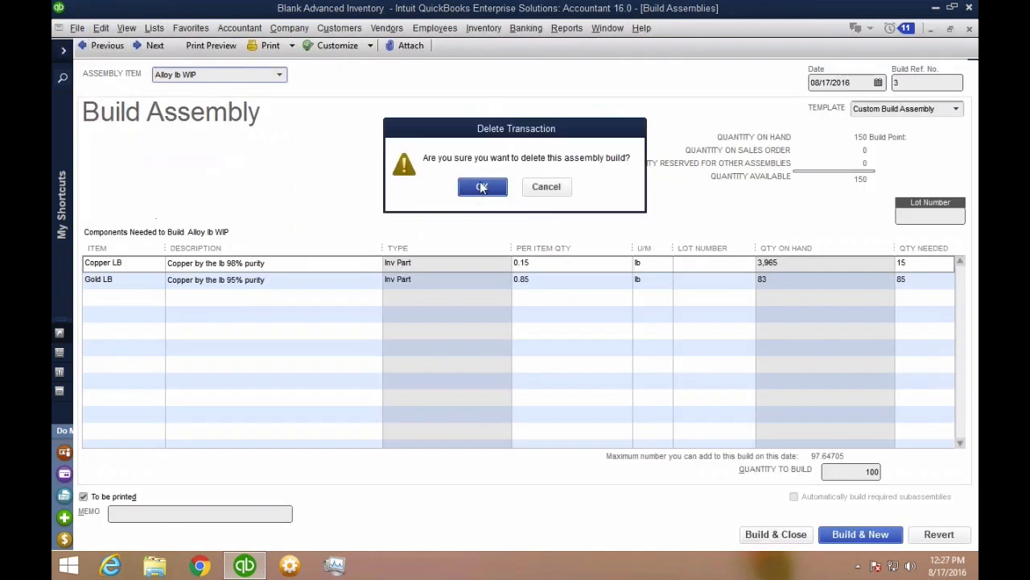
{"action": "left_click", "coordinate": [480, 184]}
{"action": "key", "text": "Escape"}
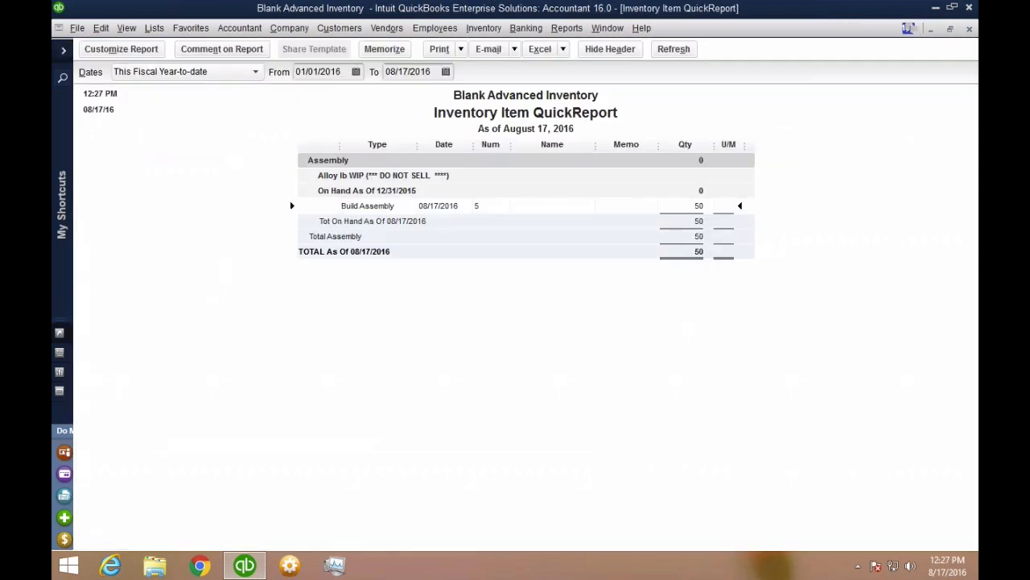
- Review the remaining Alloy lb WIP build, then close it and the QuickReport
{"action": "double_click", "coordinate": [456, 207]}
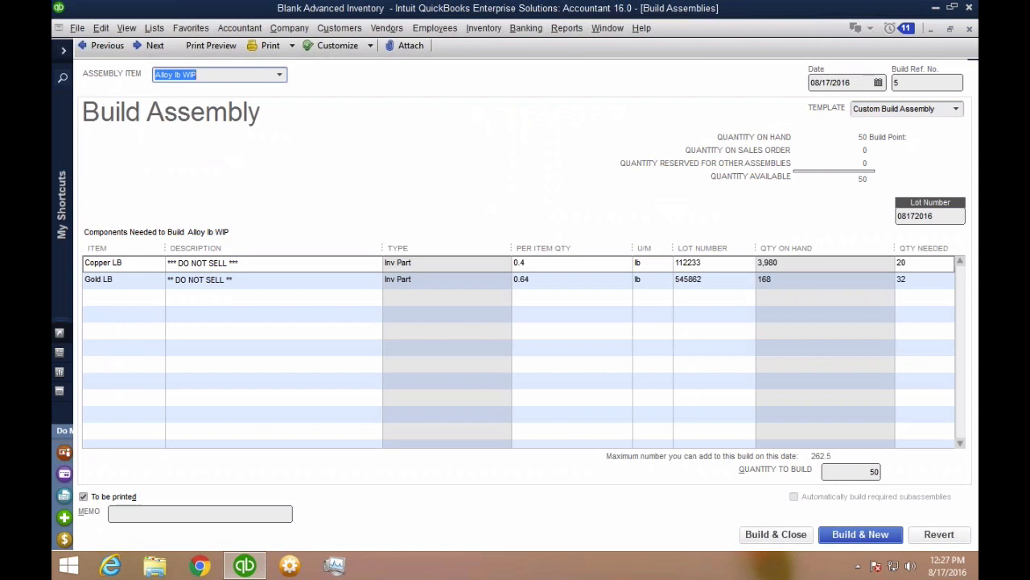
{"action": "key", "text": "Escape"}
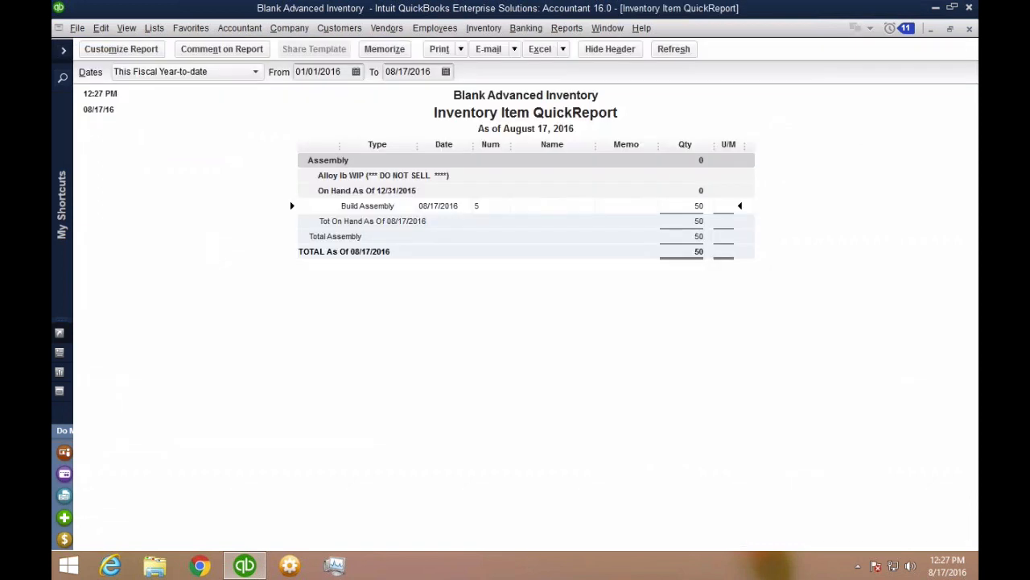
{"action": "key", "text": "Escape"}
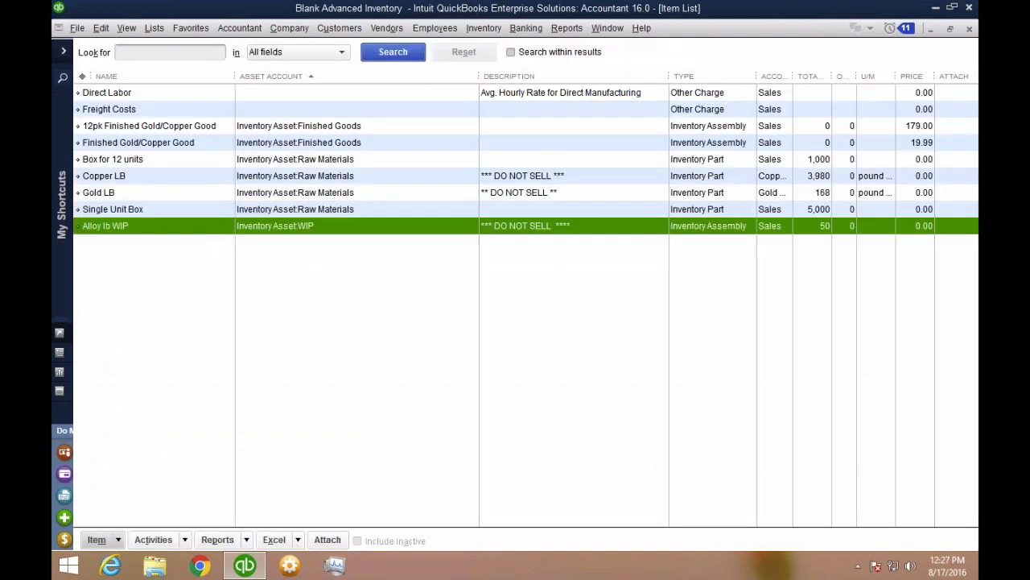
- Open the Alloy lb WIP item record to check its costs and bill of materials, then close it
{"action": "left_click", "coordinate": [173, 225]}
{"action": "double_click", "coordinate": [173, 227]}
{"action": "key", "text": "ctrl"}
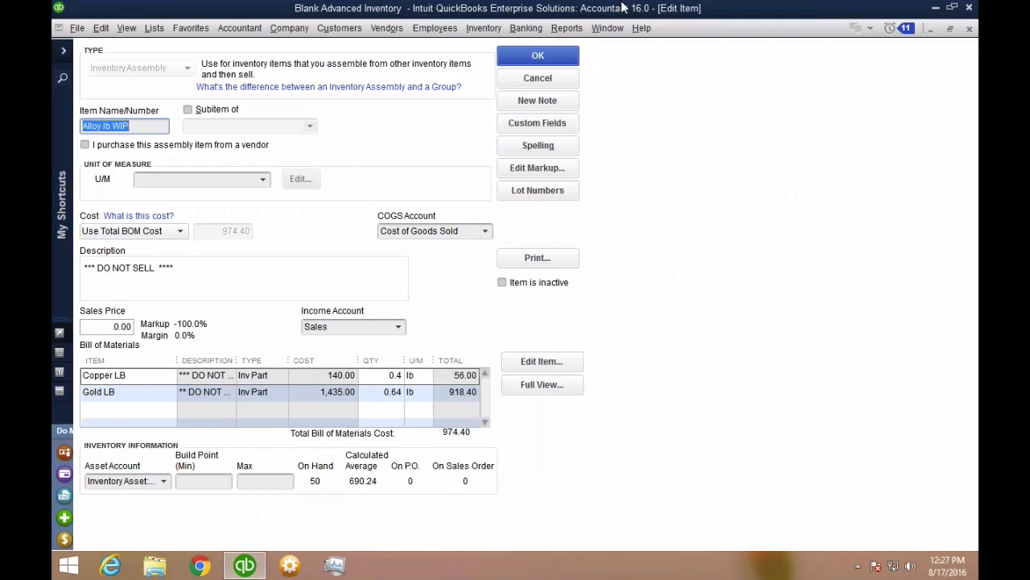
{"action": "left_click", "coordinate": [537, 54]}
- Run the standard Balance Sheet and drill down into the WIP inventory balance
{"action": "left_click", "coordinate": [567, 28]}
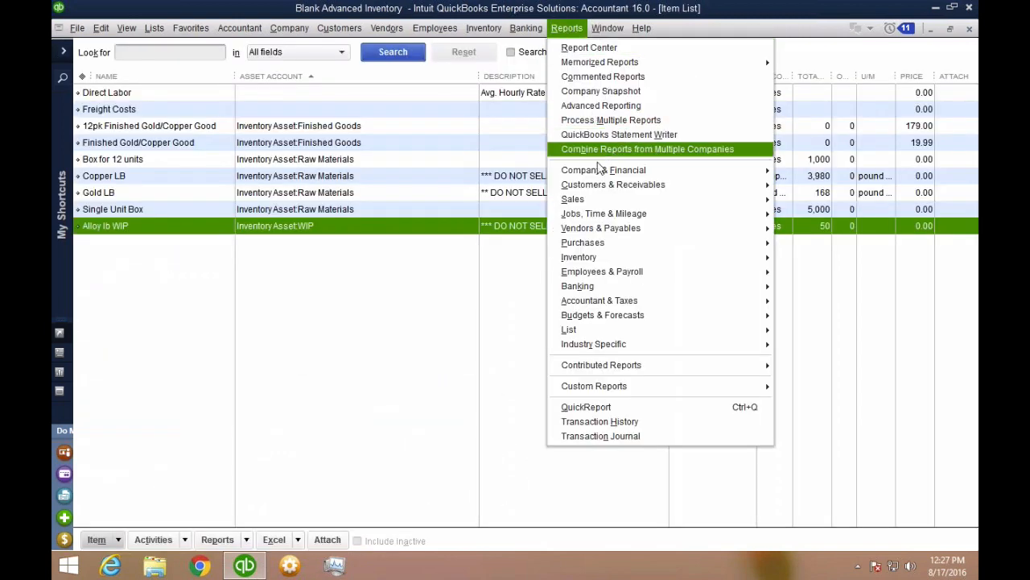
{"action": "mouse_move", "coordinate": [644, 171]}
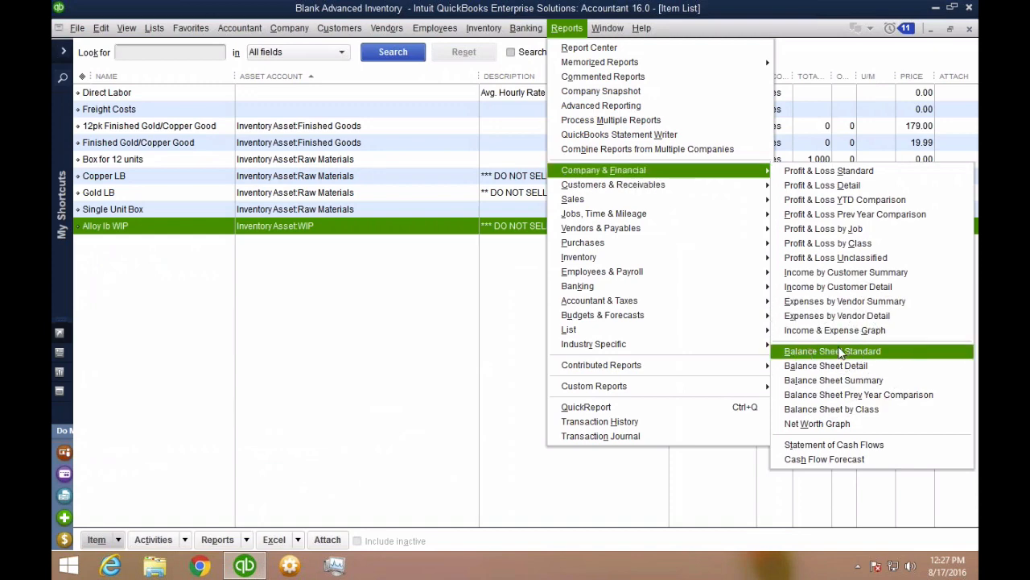
{"action": "left_click", "coordinate": [886, 359]}
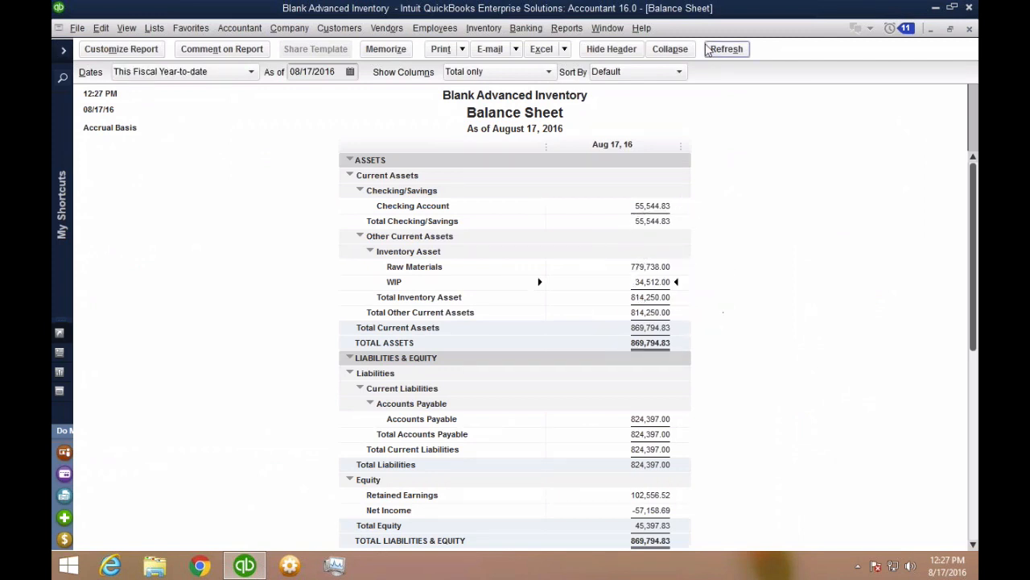
{"action": "double_click", "coordinate": [678, 288]}
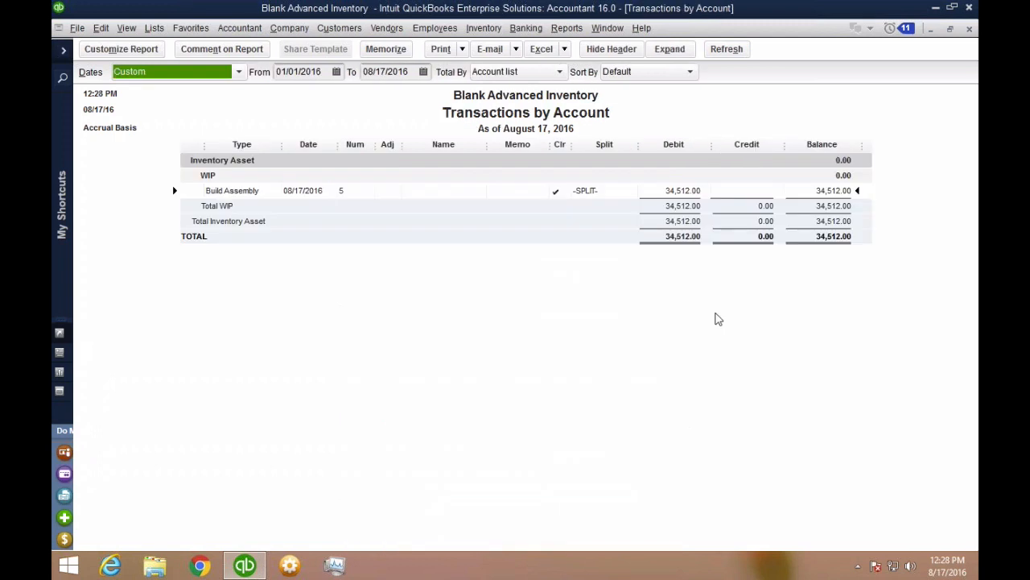
- Open the build assembly listed under WIP and display its Transaction Journal
{"action": "double_click", "coordinate": [688, 192]}
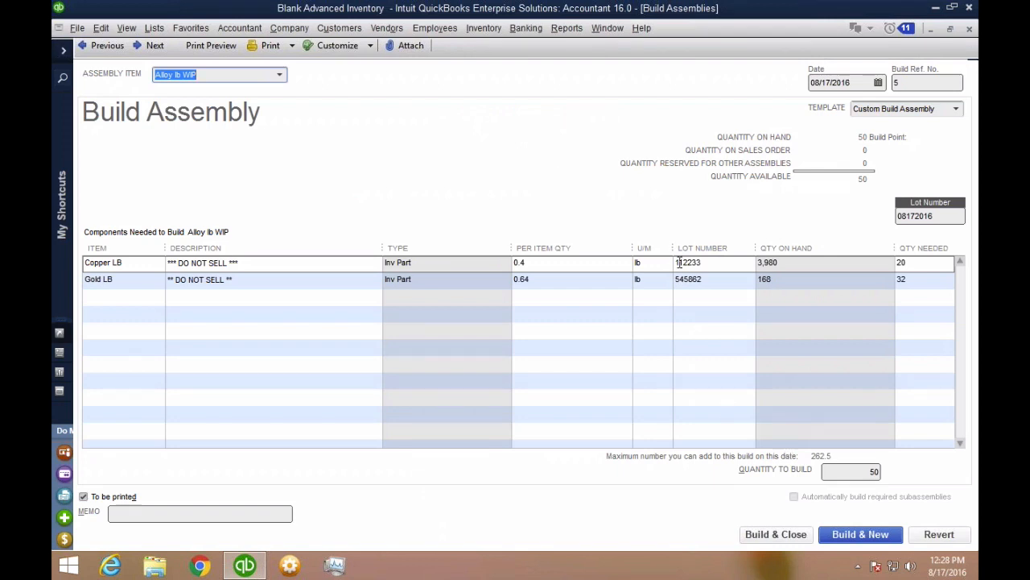
{"action": "left_click", "coordinate": [868, 473]}
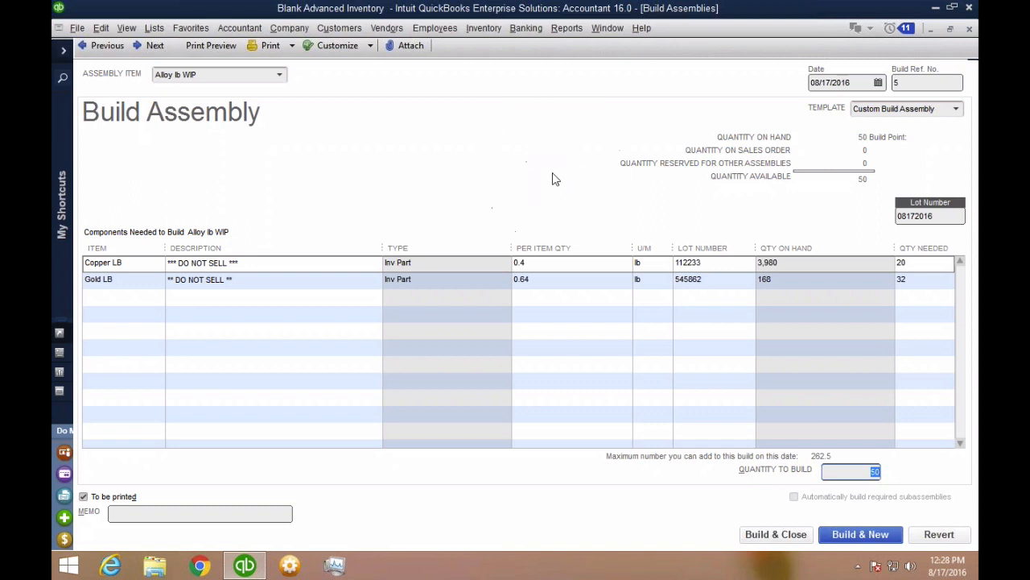
{"action": "key", "text": "ctrl+y"}
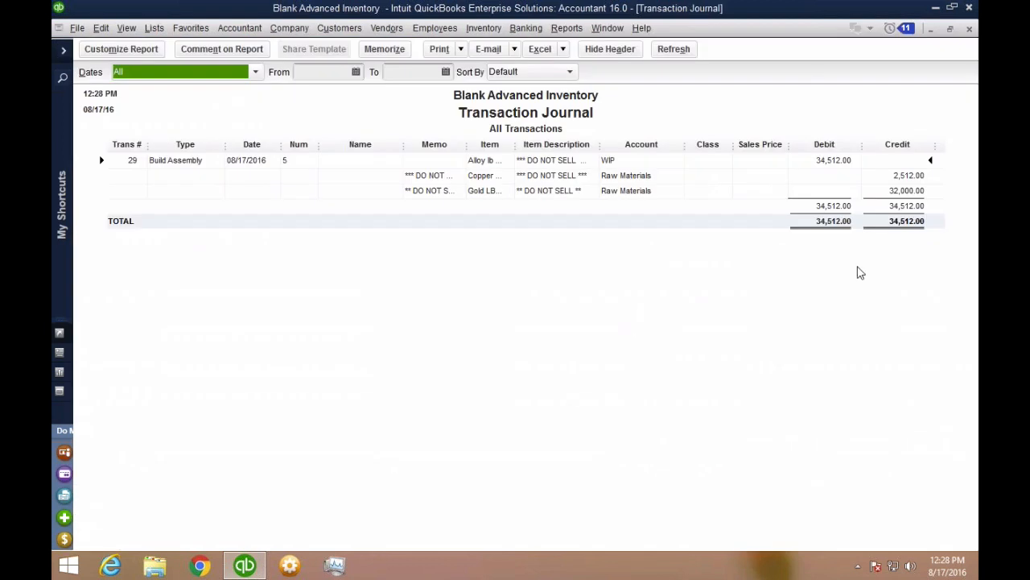
- Examine the journal's WIP debit and the Copper LB and Gold LB raw material credits, widening the Item column
{"action": "left_click", "coordinate": [837, 161]}
{"action": "left_click", "coordinate": [910, 175]}
{"action": "left_click", "coordinate": [919, 193]}
{"action": "left_click_drag", "start_coordinate": [515, 148], "coordinate": [563, 147]}
{"action": "left_click", "coordinate": [943, 177]}
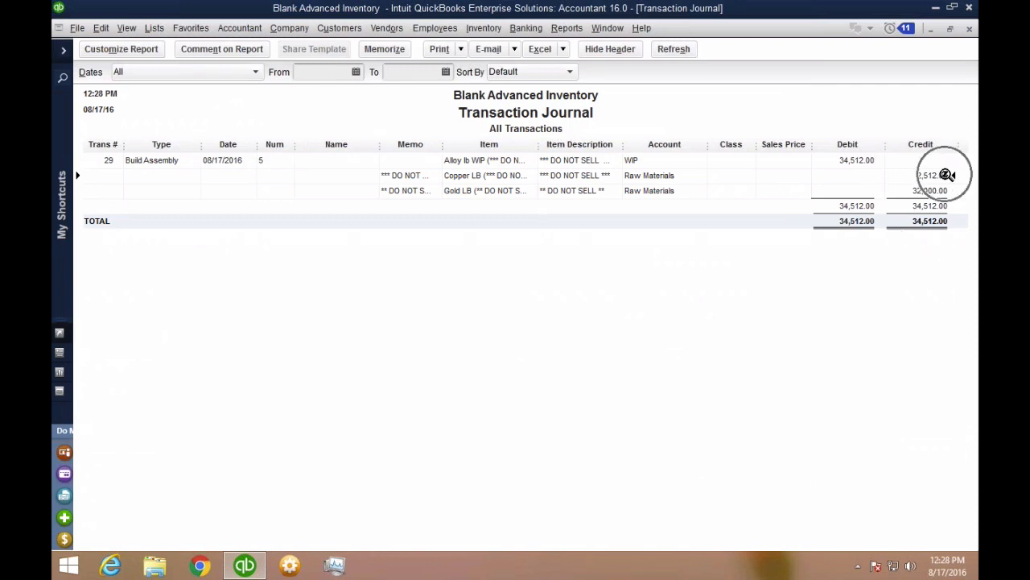
{"action": "left_click", "coordinate": [940, 190]}
{"action": "left_click", "coordinate": [943, 174]}
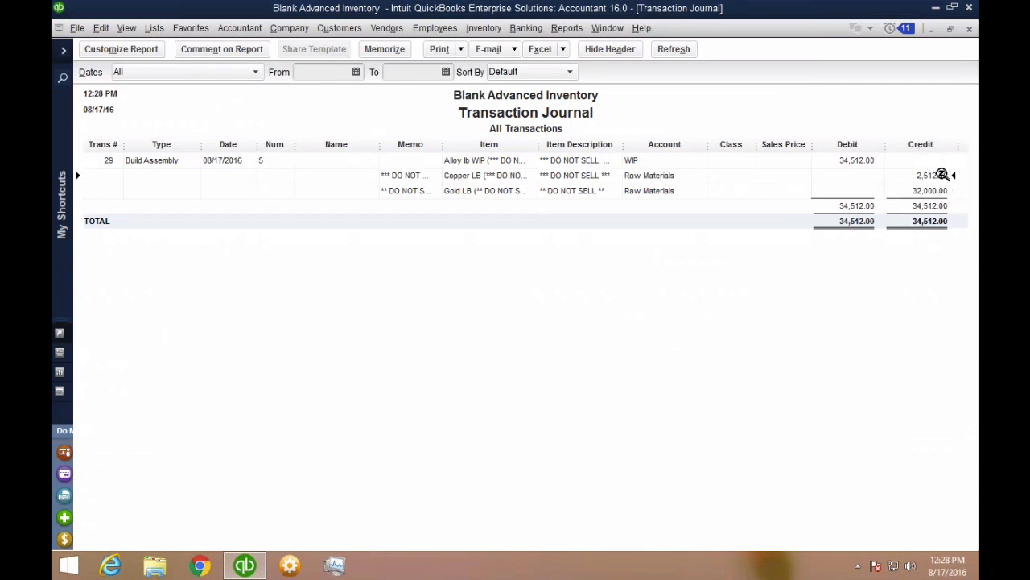
{"action": "left_click", "coordinate": [884, 164]}
{"action": "left_click", "coordinate": [938, 174]}
{"action": "left_click", "coordinate": [936, 191]}
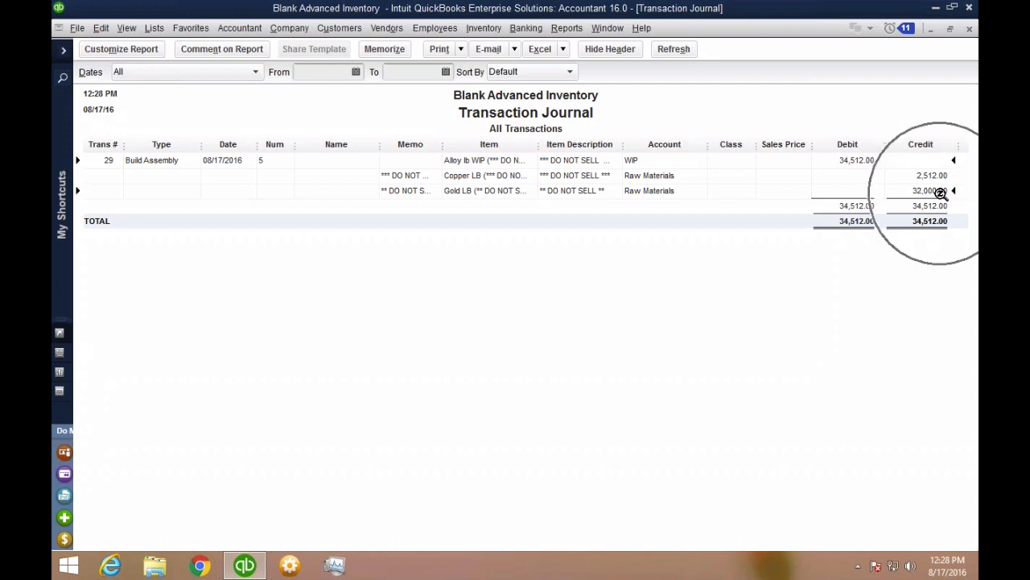
{"action": "left_click", "coordinate": [934, 175]}
{"action": "left_click", "coordinate": [935, 192]}
{"action": "left_click", "coordinate": [936, 178]}
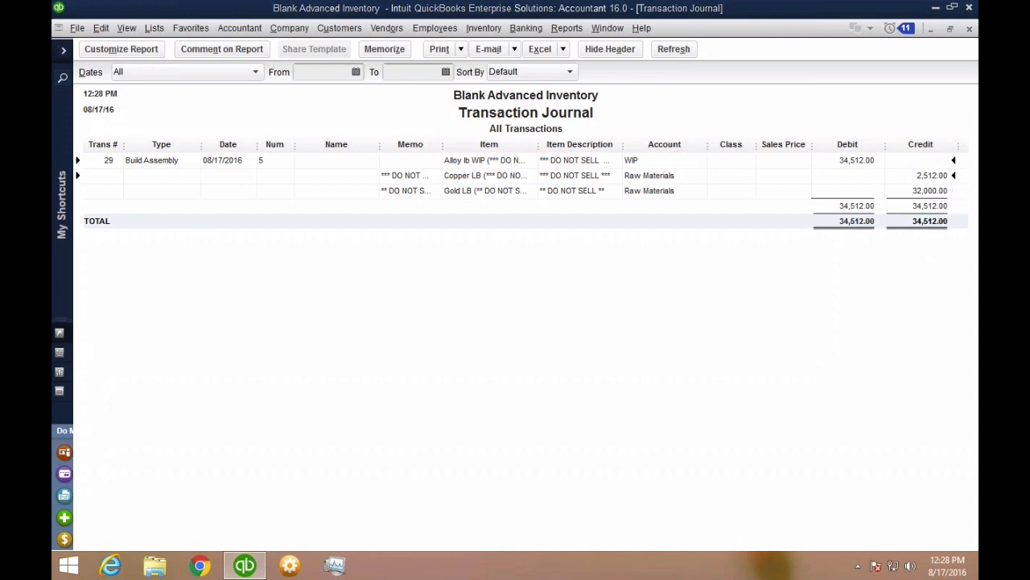
- Close the Transaction Journal without memorizing it, then close the build form and both remaining reports
{"action": "left_click", "coordinate": [970, 29]}
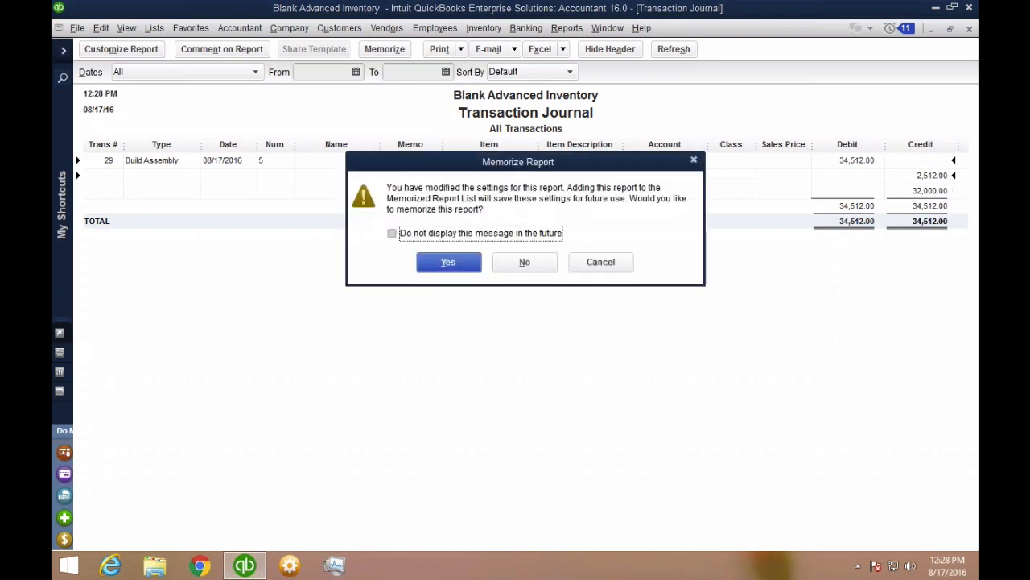
{"action": "left_click", "coordinate": [525, 264]}
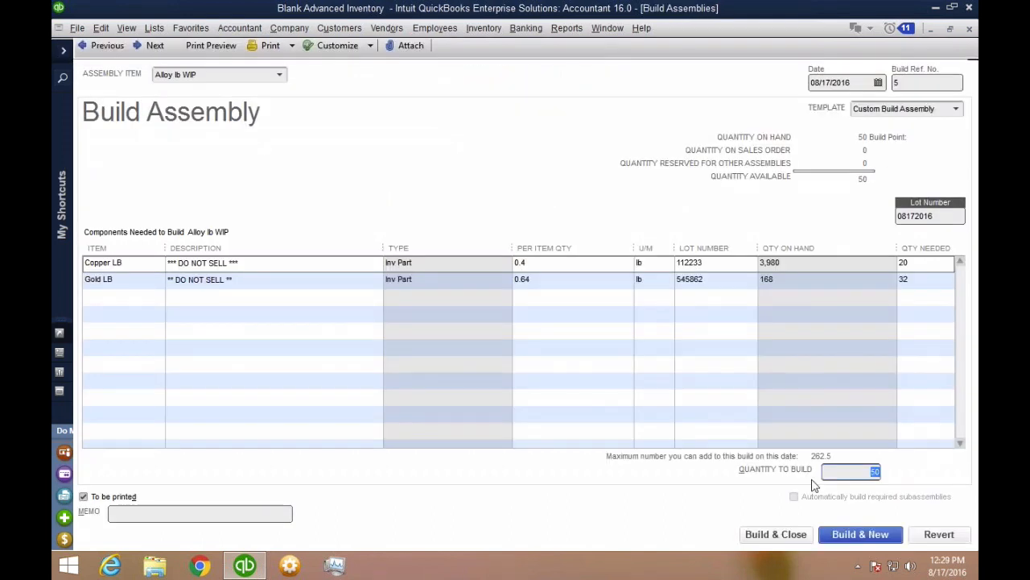
{"action": "left_click", "coordinate": [771, 535]}
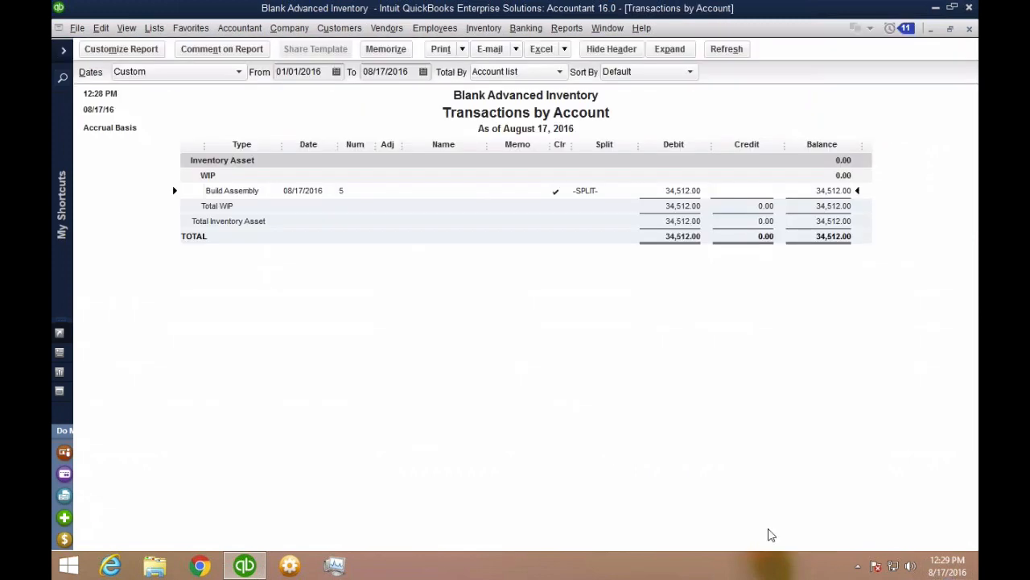
{"action": "key", "text": "Escape"}
{"action": "key", "text": "Escape"}
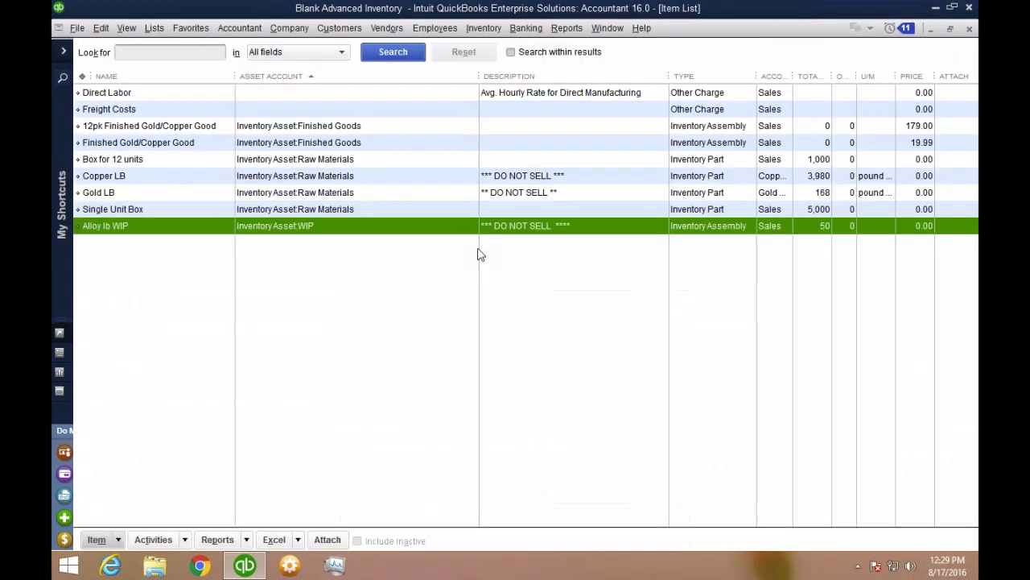
{"action": "left_click", "coordinate": [301, 228]}
{"action": "left_click", "coordinate": [337, 320]}
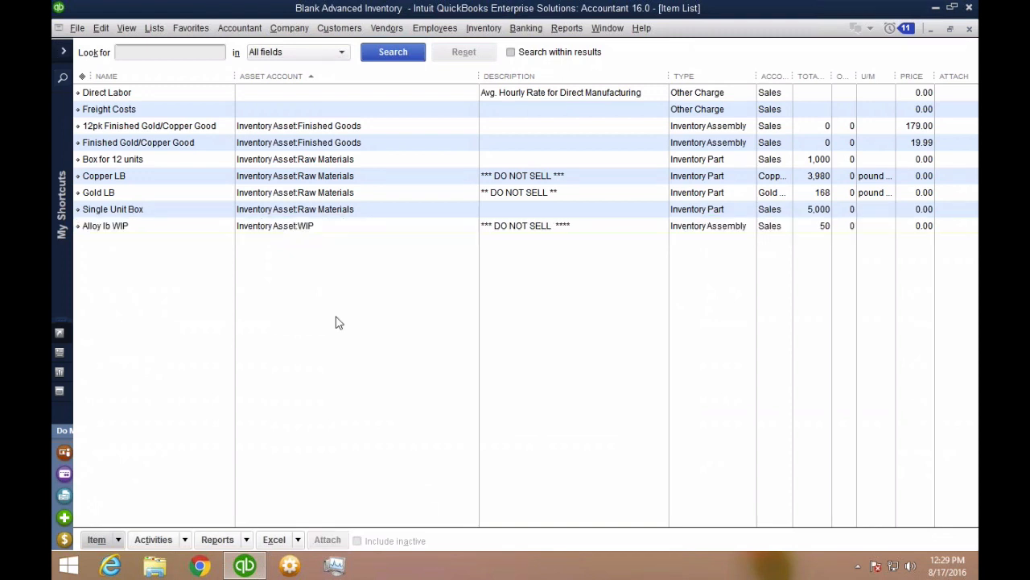
- Open the Finished Gold/Copper Good item for editing and examine the Alloy lb WIP component and its quantity
{"action": "left_click", "coordinate": [130, 144]}
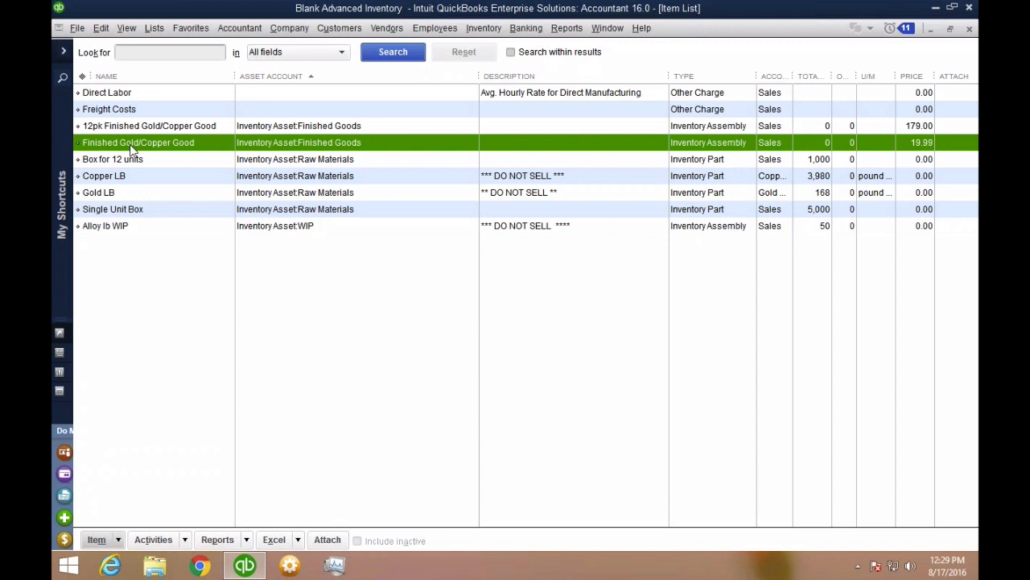
{"action": "right_click", "coordinate": [213, 153]}
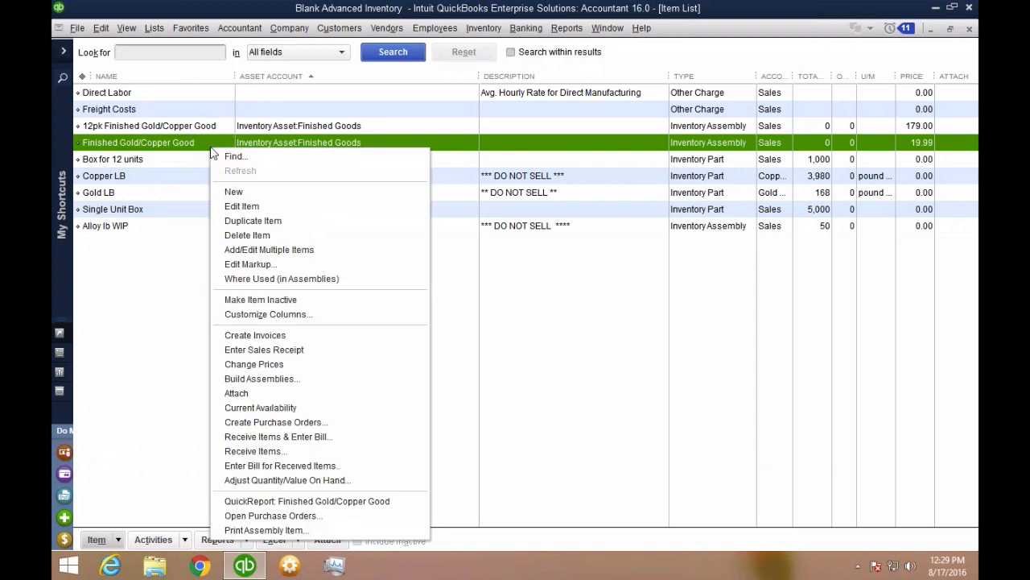
{"action": "left_click", "coordinate": [251, 206]}
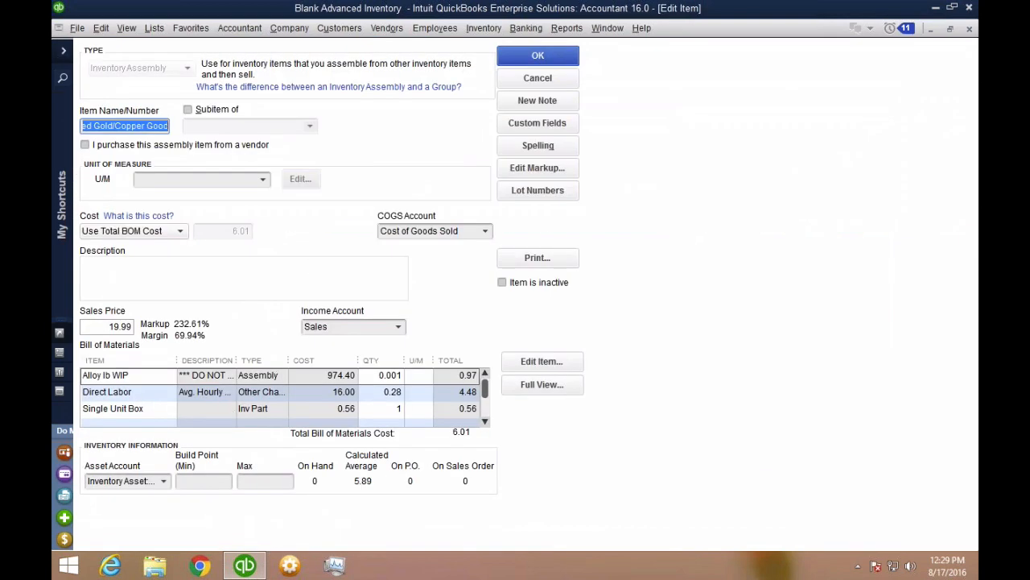
{"action": "left_click", "coordinate": [141, 377]}
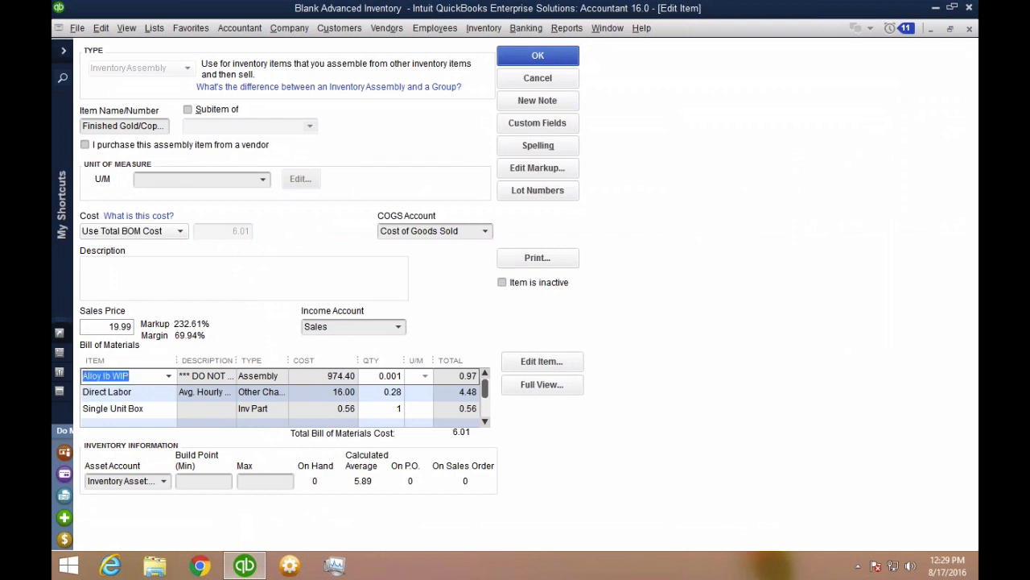
{"action": "left_click_drag", "start_coordinate": [86, 125], "coordinate": [124, 133]}
{"action": "left_click", "coordinate": [138, 375]}
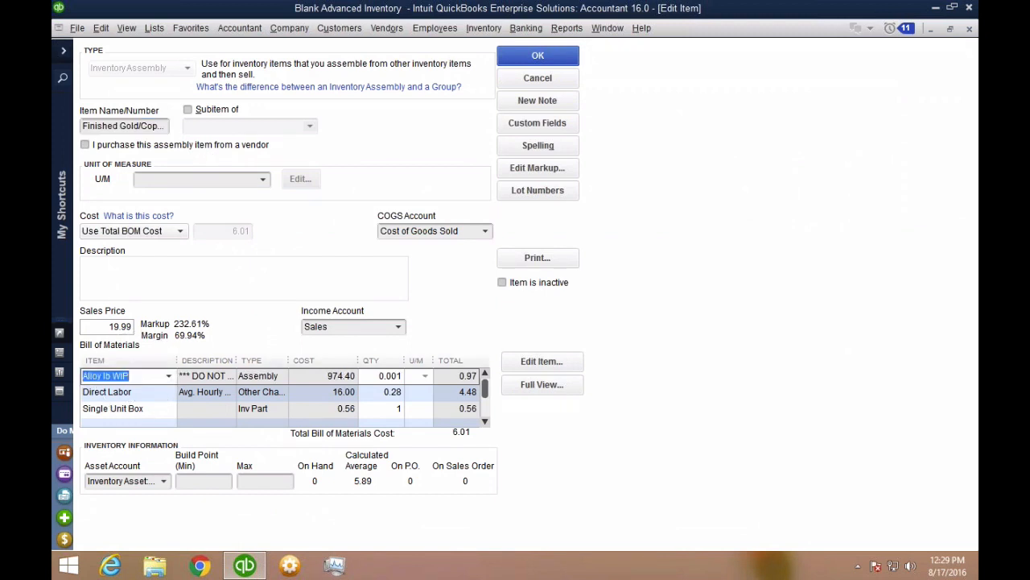
{"action": "double_click", "coordinate": [96, 126]}
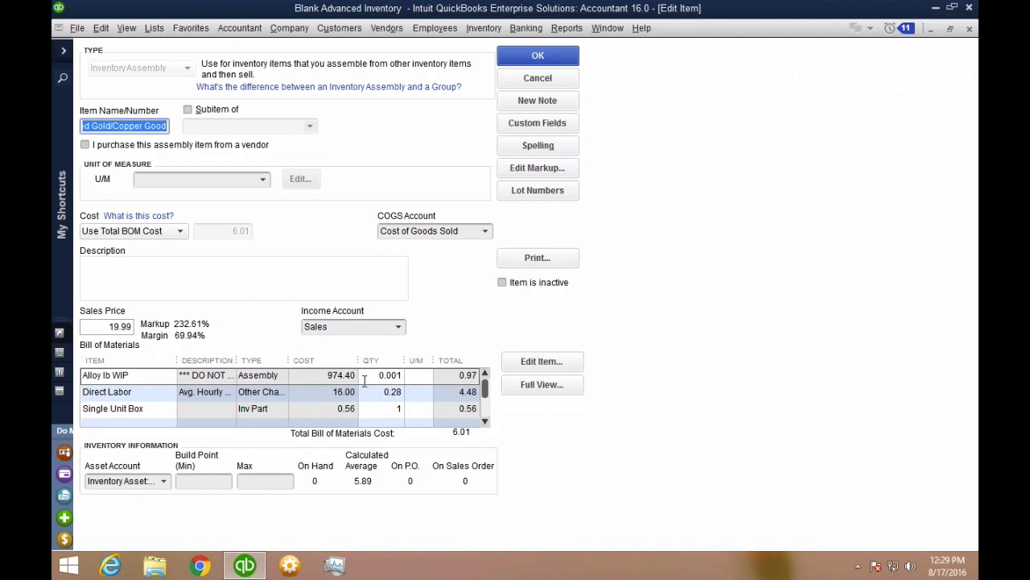
{"action": "left_click", "coordinate": [392, 376]}
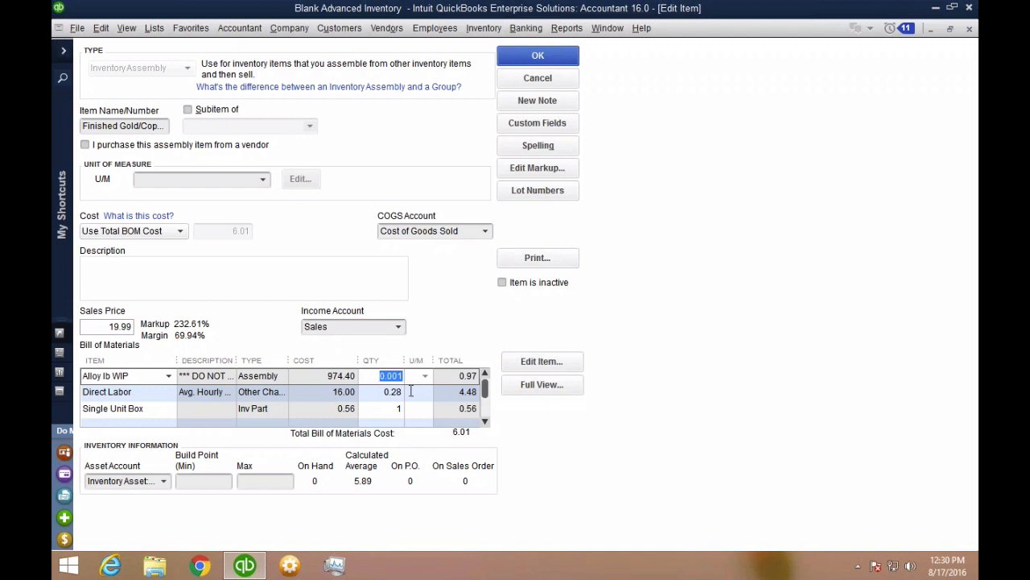
- Open the Direct Labor item record from the bill of materials and reposition its window over the form
{"action": "left_click", "coordinate": [348, 395]}
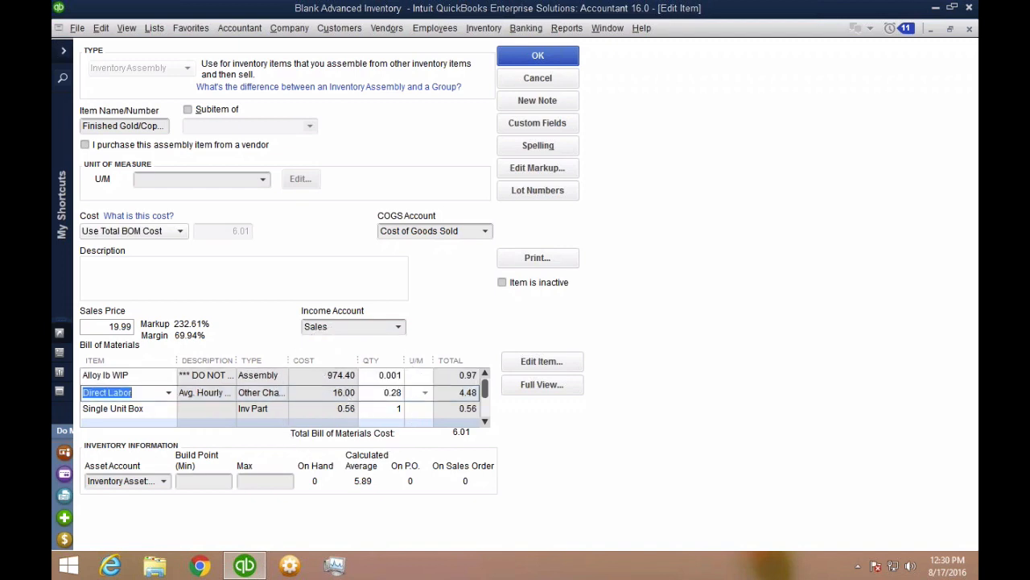
{"action": "key", "text": "ctrl+e"}
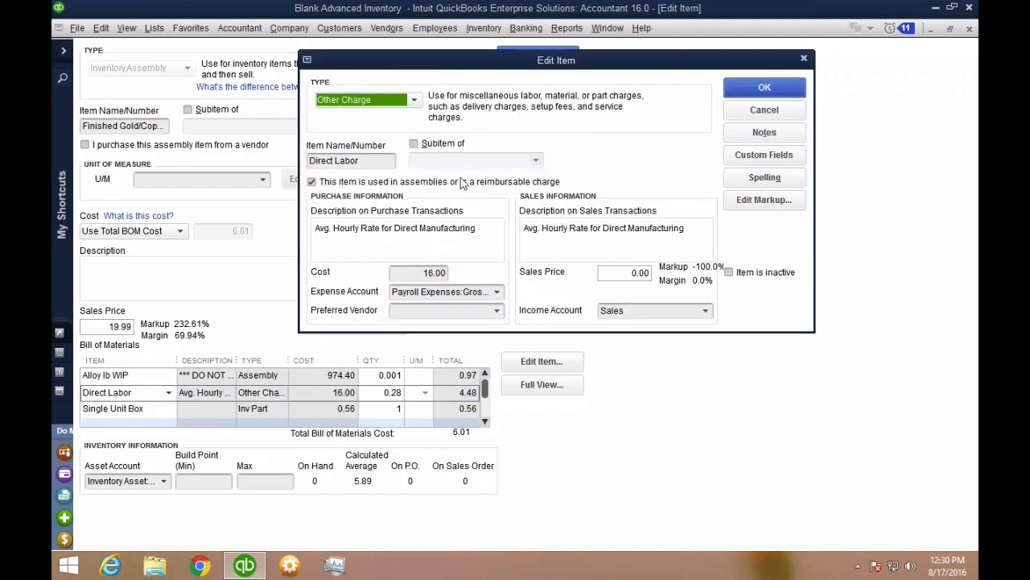
{"action": "left_click_drag", "start_coordinate": [490, 69], "coordinate": [395, 145]}
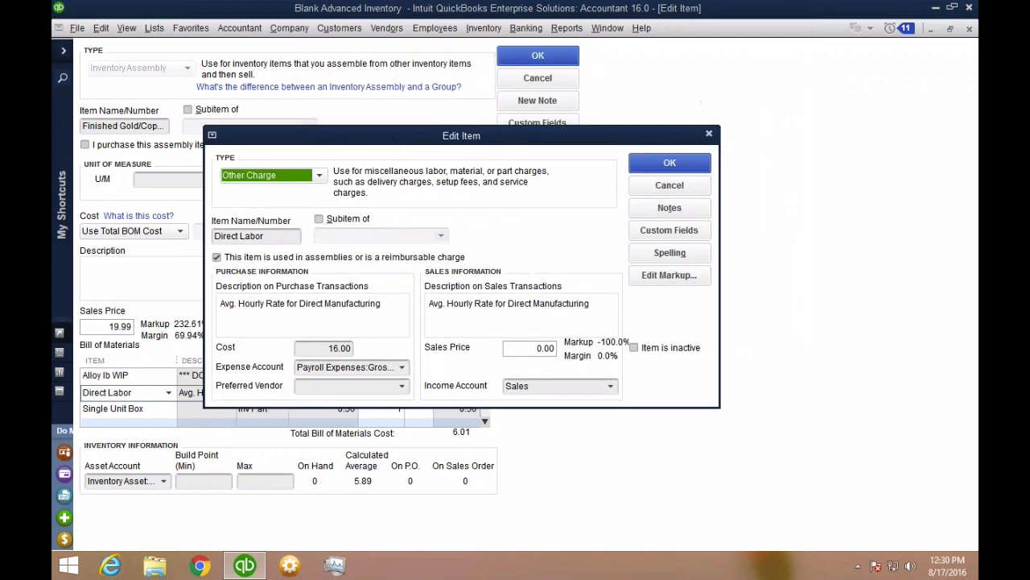
- Examine the Direct Labor item's name, cost and available item types, leaving Other Charge selected
{"action": "left_click_drag", "start_coordinate": [276, 238], "coordinate": [172, 236]}
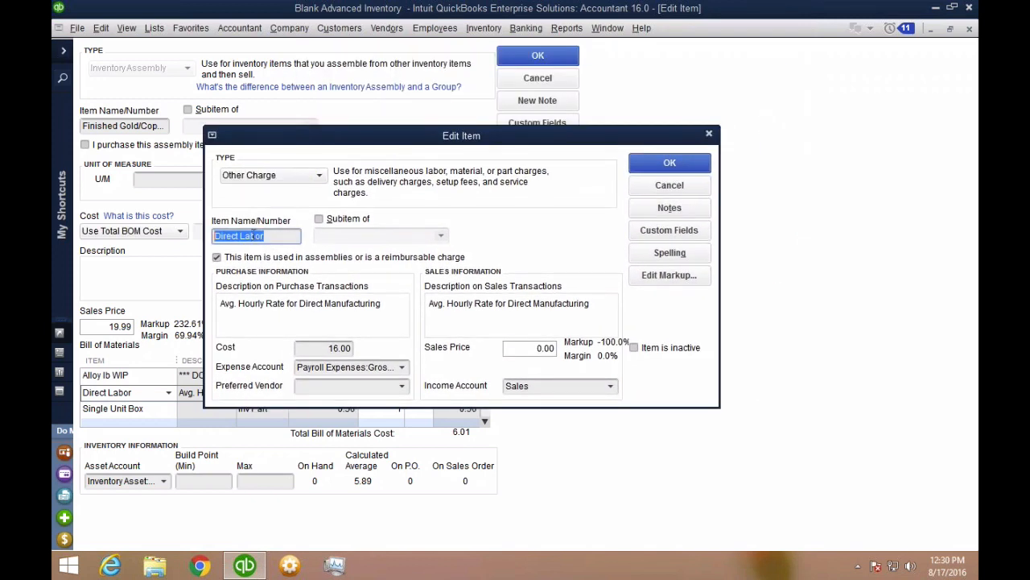
{"action": "left_click", "coordinate": [318, 347]}
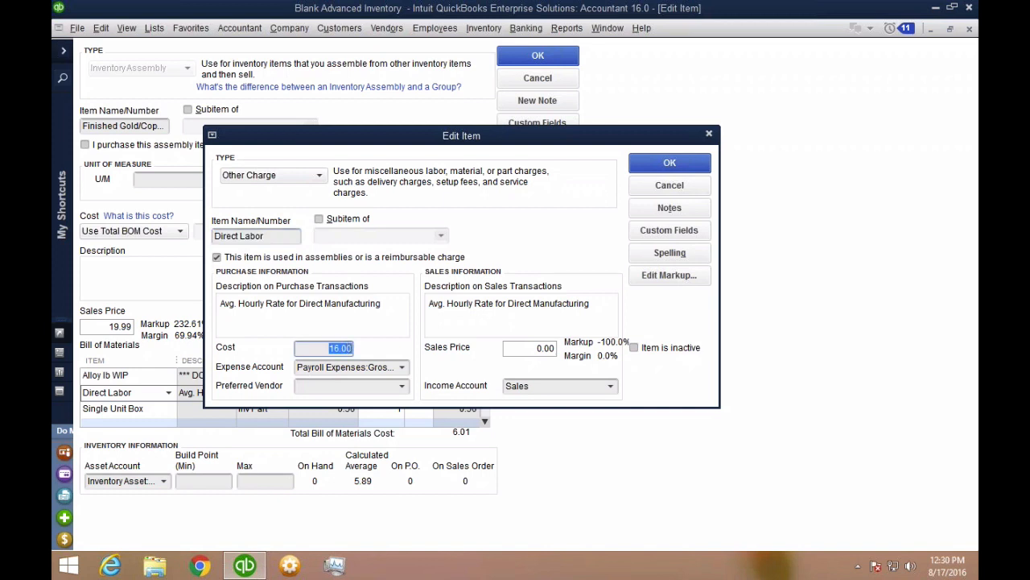
{"action": "left_click", "coordinate": [295, 180]}
{"action": "left_click", "coordinate": [268, 260]}
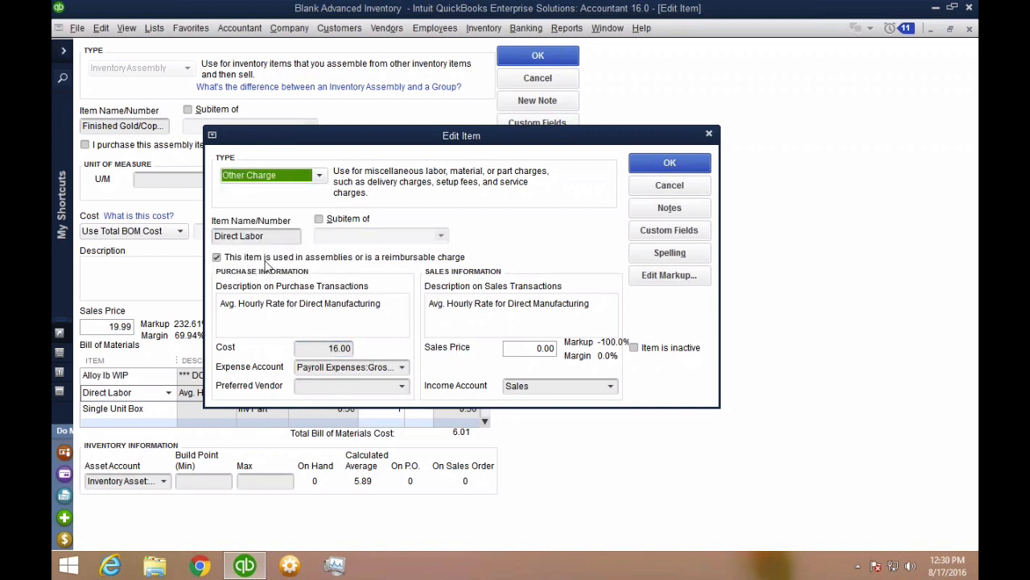
{"action": "left_click", "coordinate": [290, 188]}
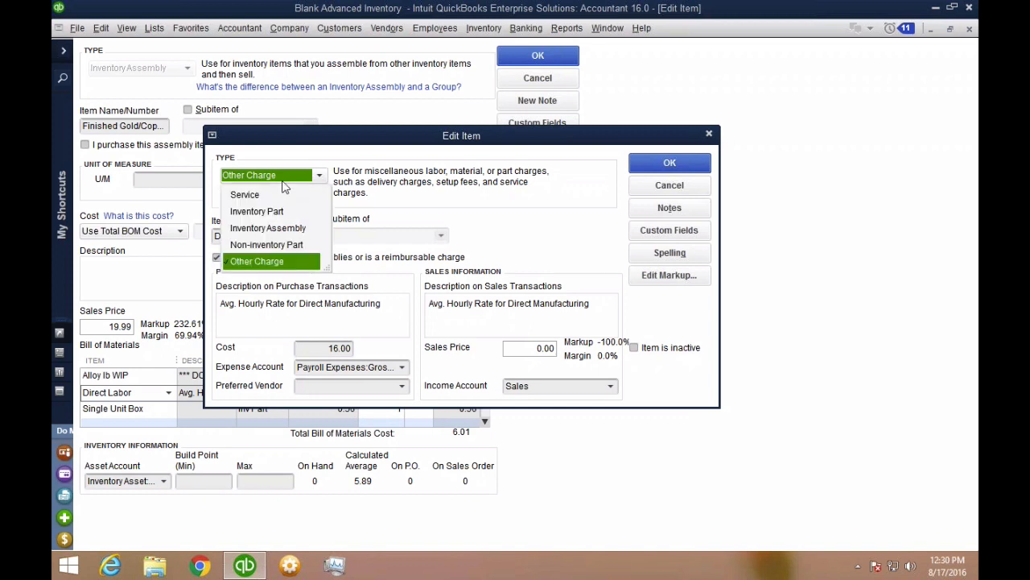
{"action": "left_click", "coordinate": [454, 206]}
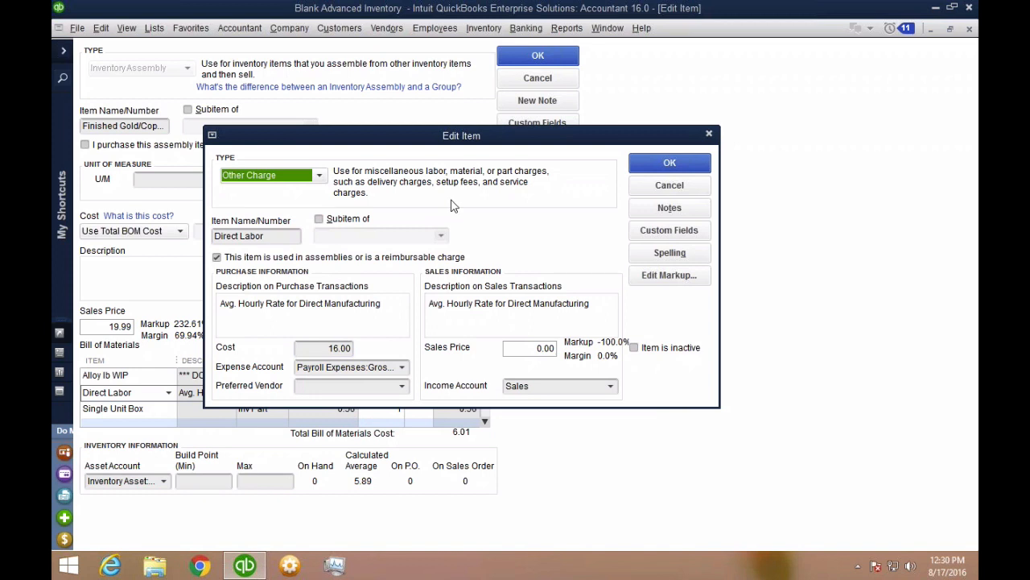
- Replace Direct Labor's description on sales transactions with "** DO NOT SELL ***"
{"action": "left_click_drag", "start_coordinate": [600, 306], "coordinate": [395, 292]}
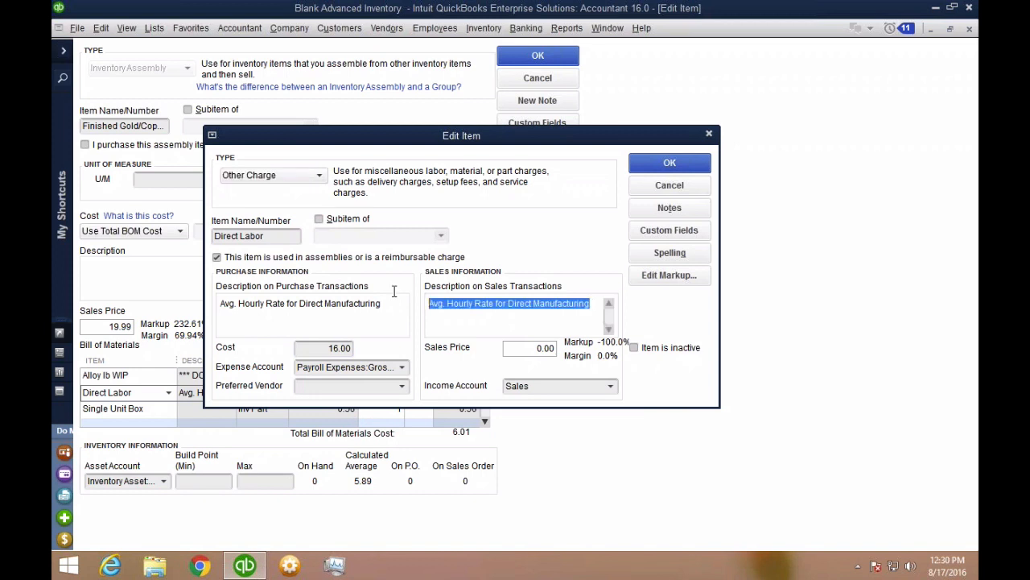
{"action": "type", "text": "** "}
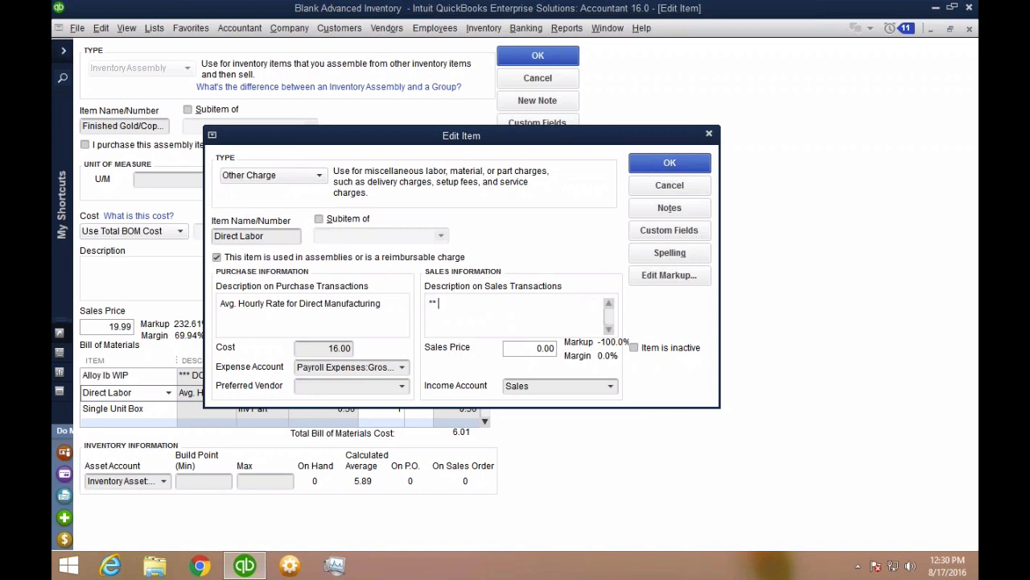
{"action": "type", "text": "DO NOT SELL ***"}
{"action": "key", "text": "ctrl"}
{"action": "key", "text": "ctrl"}
{"action": "key", "text": "ctrl"}
{"action": "key", "text": "ctrl"}
{"action": "key", "text": "ctrl"}
{"action": "key", "text": "ctrl"}
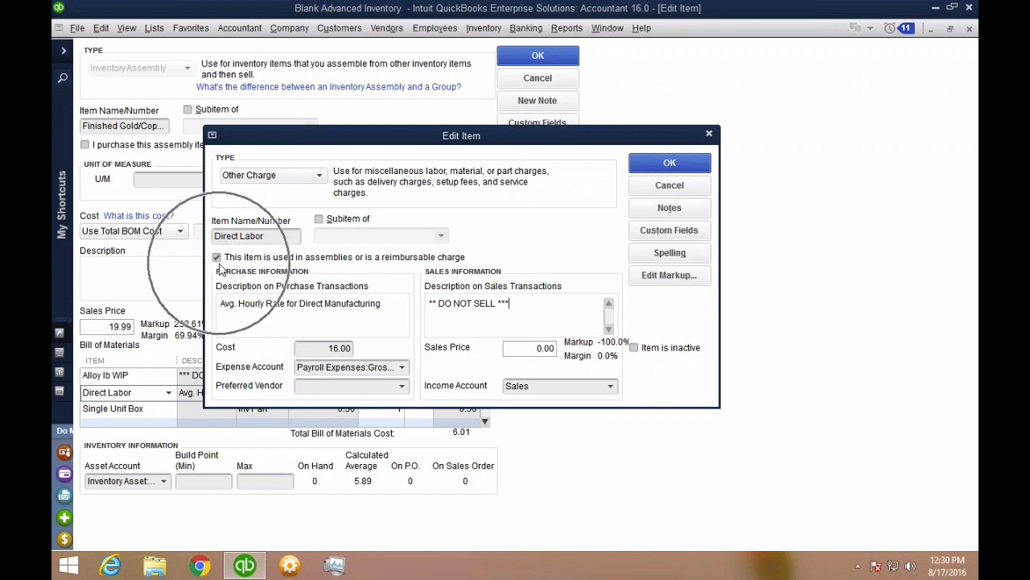
- Disable and re-enable Direct Labor's option for use in assemblies or as a reimbursable charge, moving its window clear of the bill of materials
{"action": "key", "text": "ctrl"}
{"action": "key", "text": "ctrl"}
{"action": "left_click", "coordinate": [217, 257]}
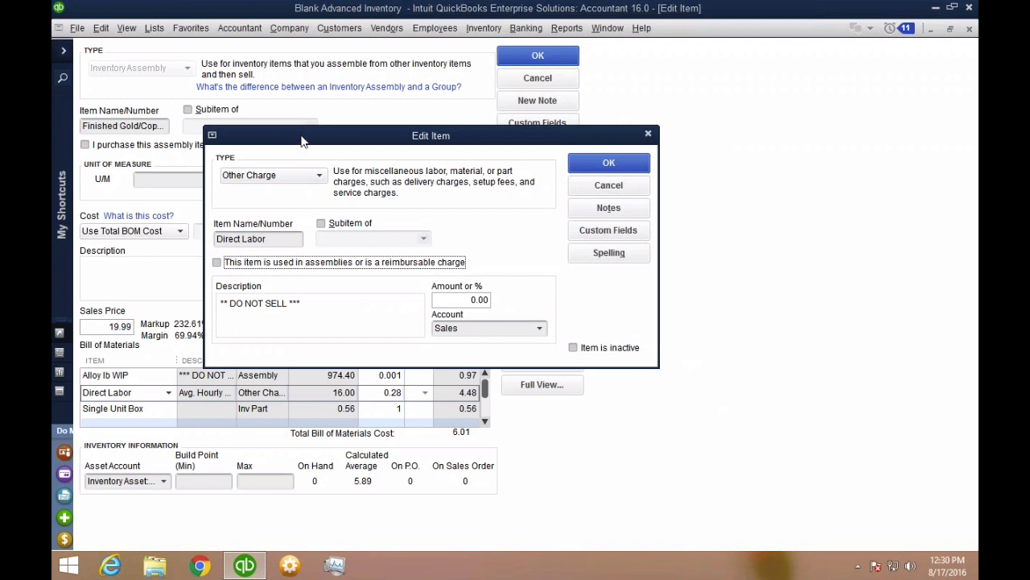
{"action": "left_click_drag", "start_coordinate": [301, 137], "coordinate": [321, 41]}
{"action": "key", "text": "ctrl"}
{"action": "key", "text": "ctrl"}
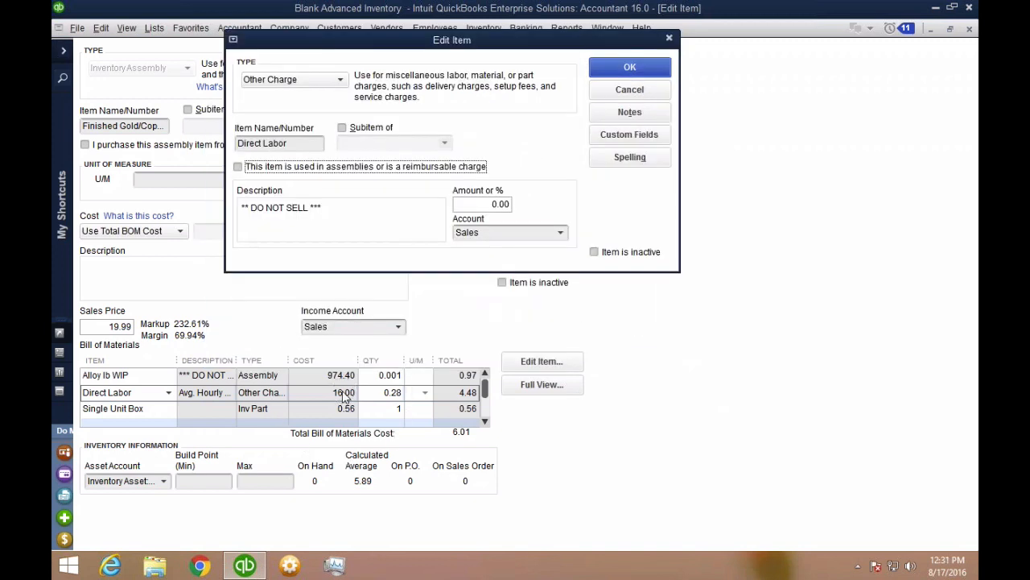
{"action": "left_click", "coordinate": [237, 166]}
- Review Direct Labor's cost, keep Direct Labor Allocated as its expense account, and save the item without spelling corrections
{"action": "left_click_drag", "start_coordinate": [344, 253], "coordinate": [400, 253]}
{"action": "key", "text": "ctrl"}
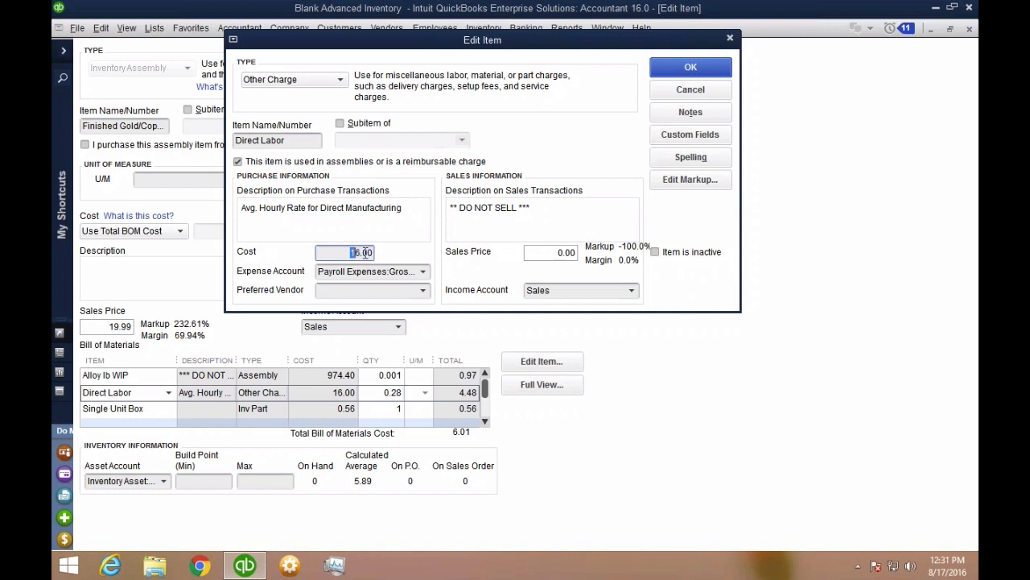
{"action": "key", "text": "ctrl"}
{"action": "left_click", "coordinate": [423, 272]}
{"action": "key", "text": "ctrl"}
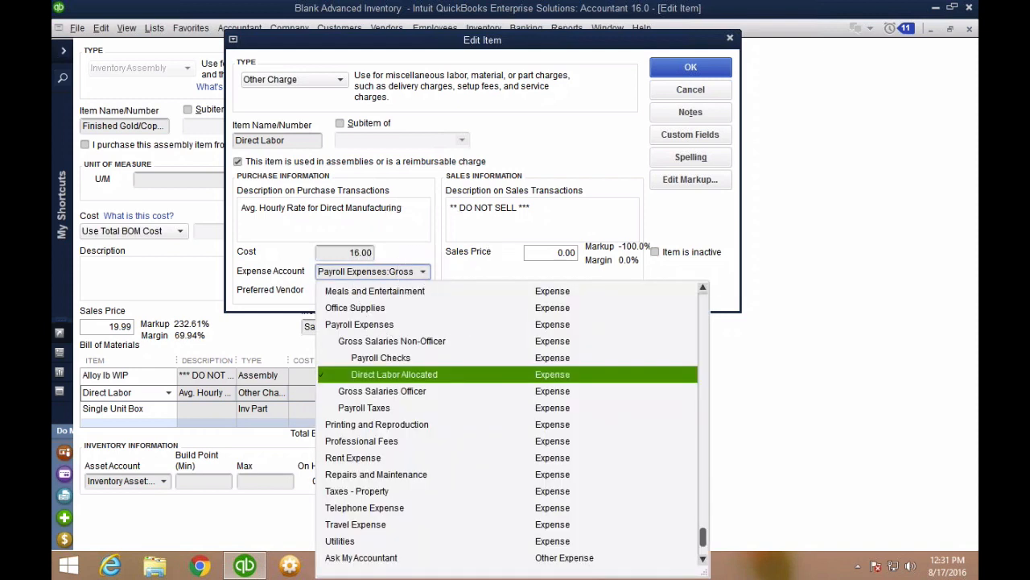
{"action": "key", "text": "ctrl"}
{"action": "key", "text": "ctrl"}
{"action": "key", "text": "ctrl"}
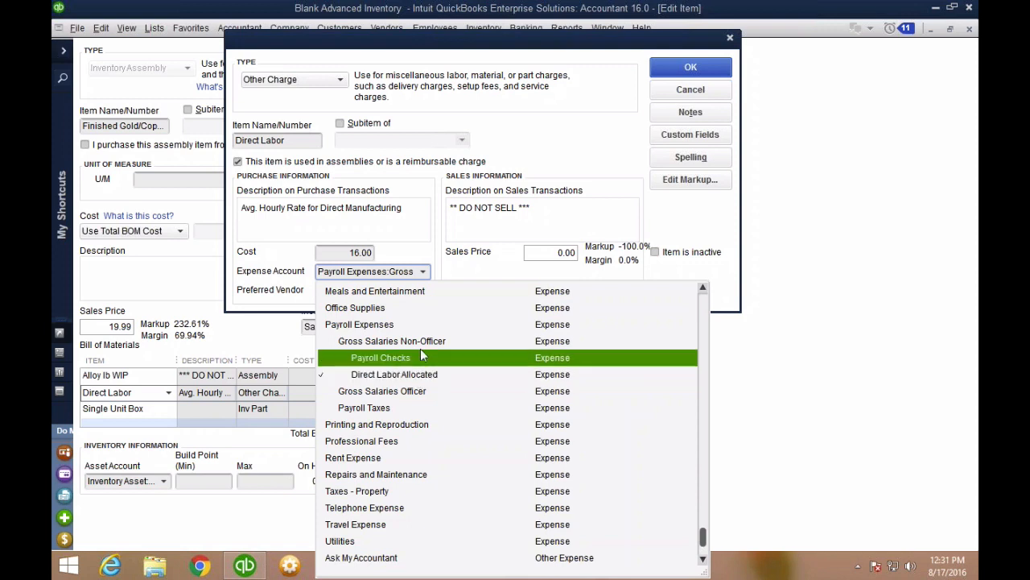
{"action": "key", "text": "ctrl"}
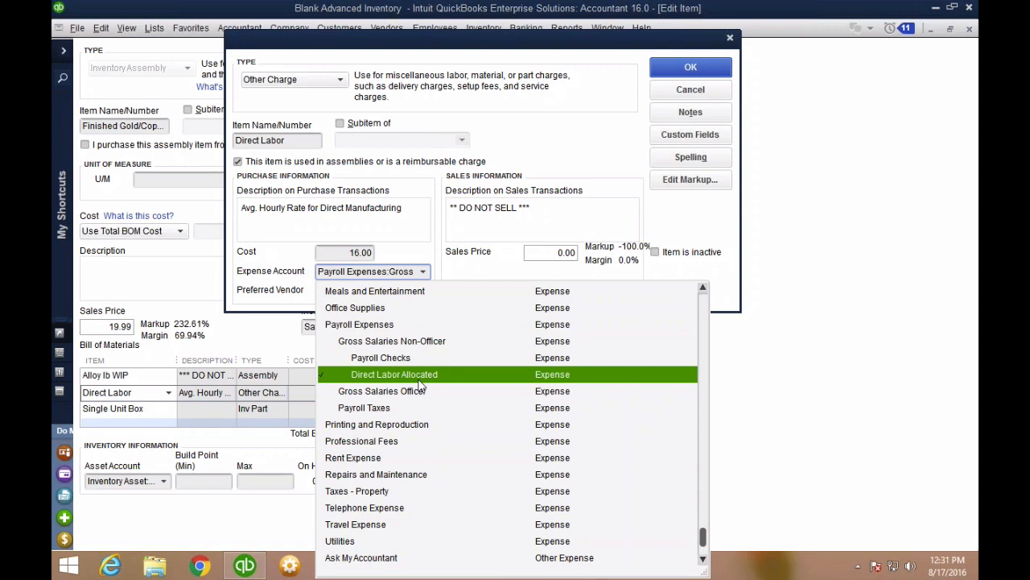
{"action": "key", "text": "ctrl"}
{"action": "key", "text": "ctrl"}
{"action": "left_click", "coordinate": [420, 384]}
{"action": "left_click", "coordinate": [691, 66]}
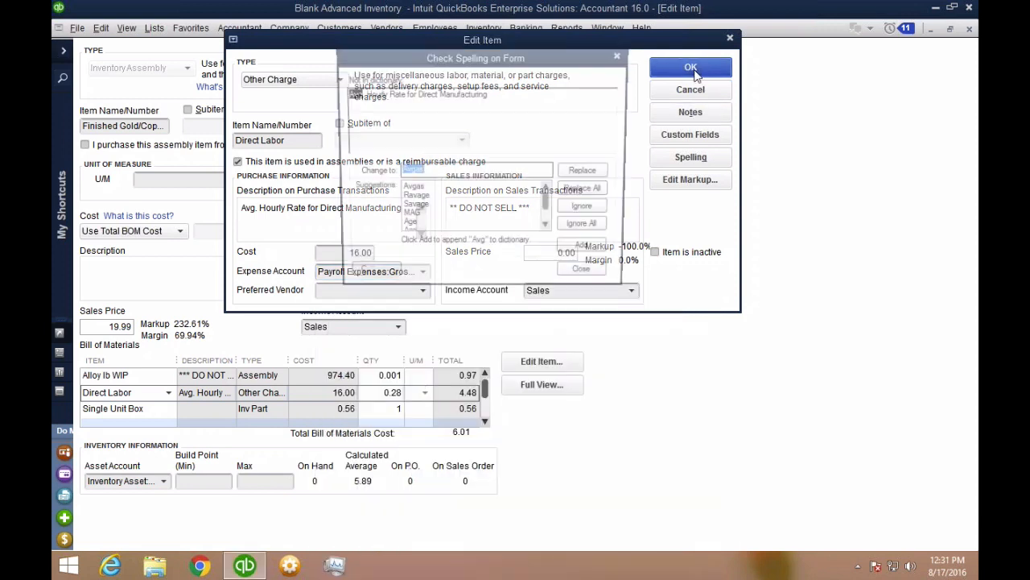
{"action": "left_click", "coordinate": [590, 282]}
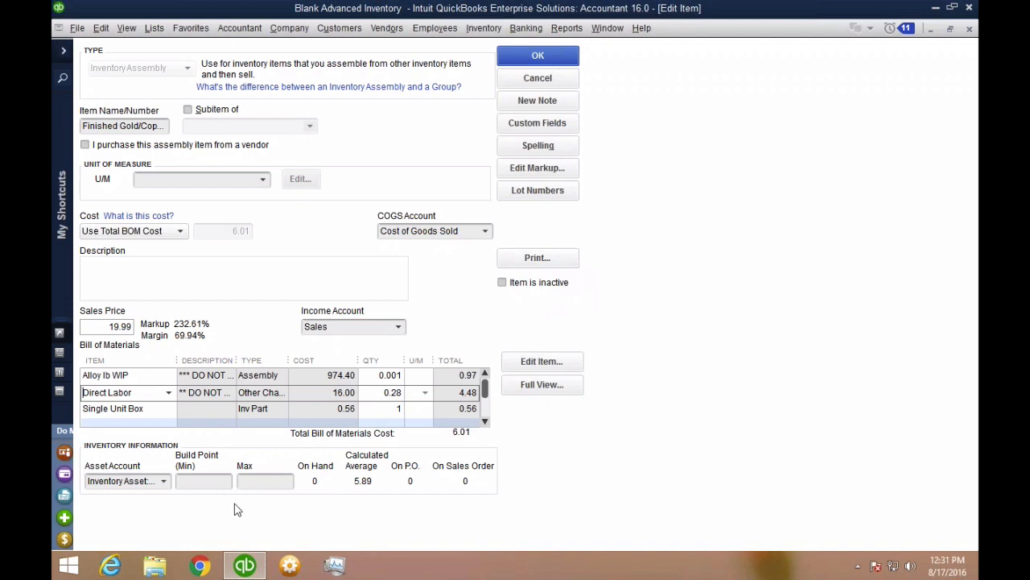
- Keep Finished Goods as the assembly's asset account, and widen the Type column and narrow the Description column in the bill of materials
{"action": "left_click", "coordinate": [165, 481]}
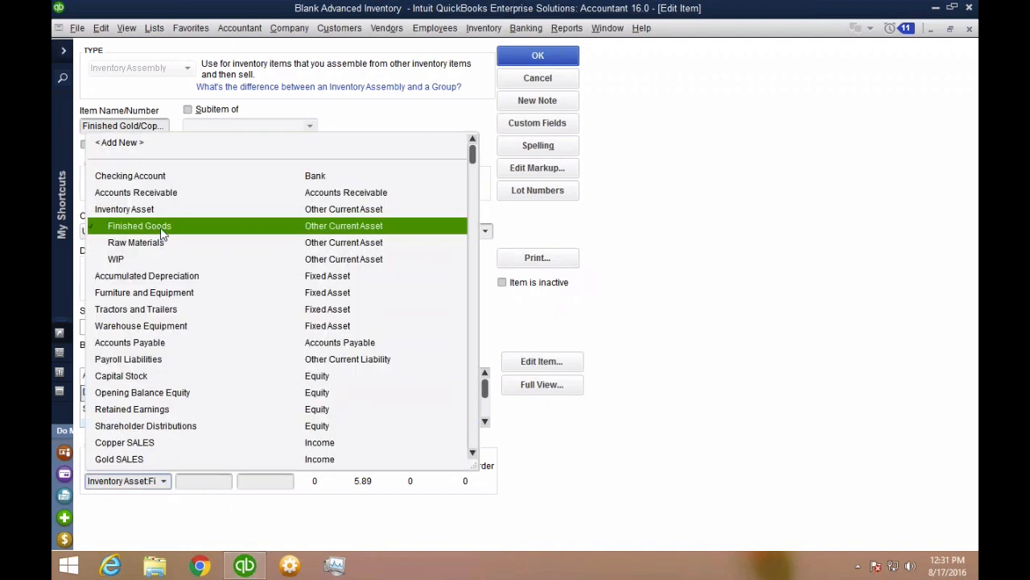
{"action": "left_click", "coordinate": [164, 229]}
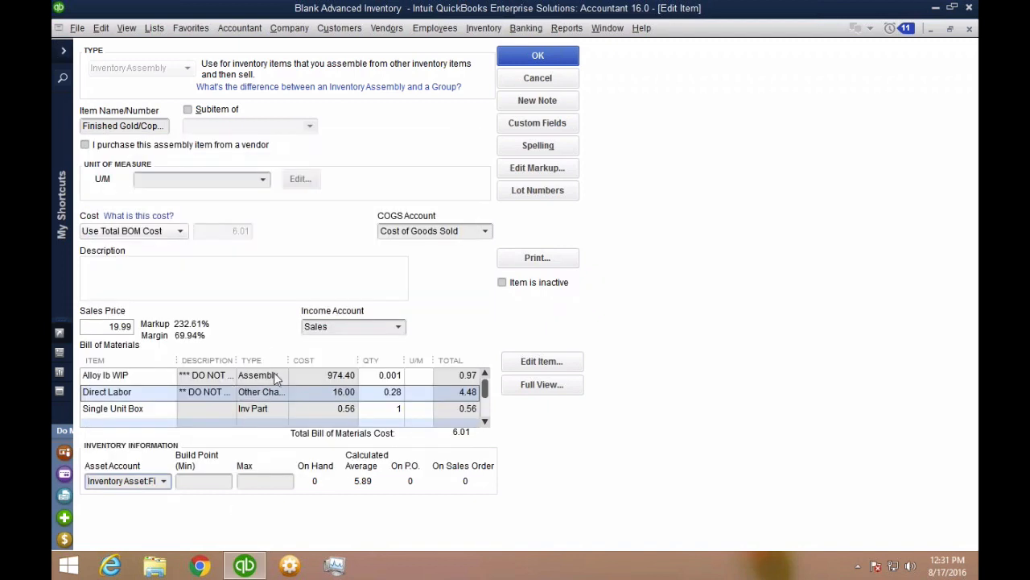
{"action": "left_click_drag", "start_coordinate": [289, 359], "coordinate": [326, 361]}
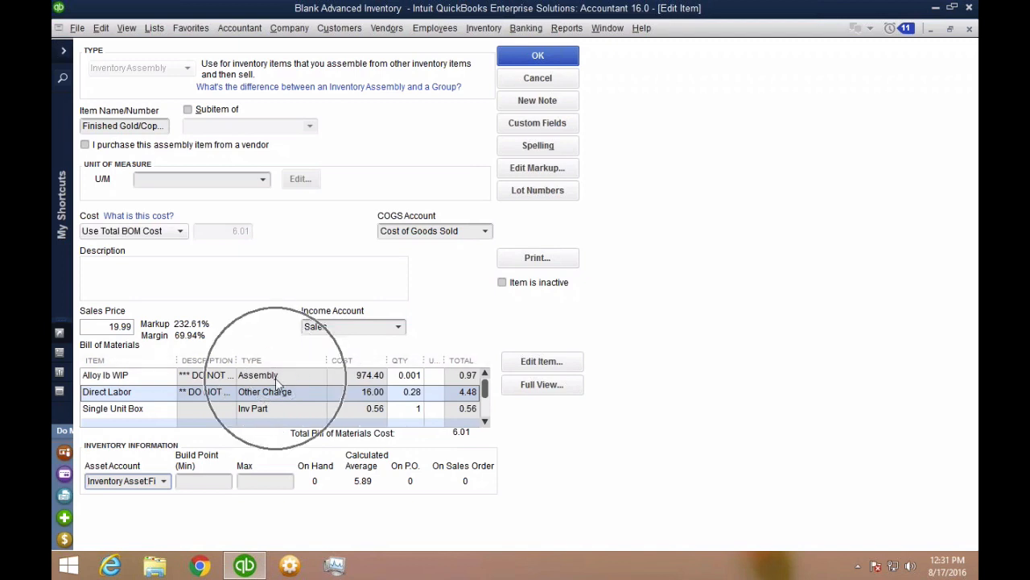
{"action": "left_click_drag", "start_coordinate": [236, 361], "coordinate": [209, 362]}
- Examine the Direct Labor quantity, the Single Unit Box component and the total bill of materials cost
{"action": "left_click", "coordinate": [158, 391]}
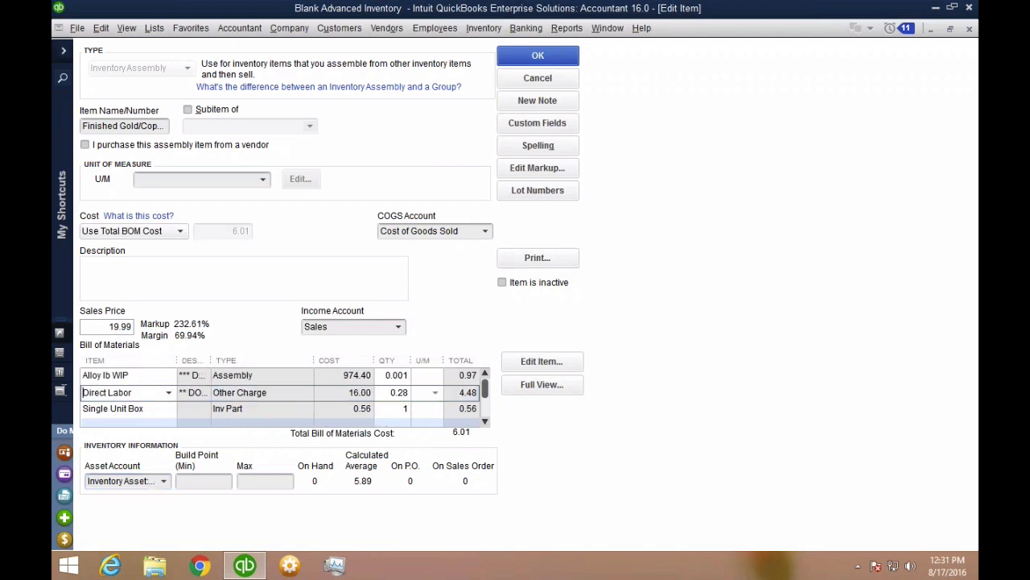
{"action": "left_click", "coordinate": [388, 393]}
{"action": "left_click_drag", "start_coordinate": [489, 407], "coordinate": [486, 390]}
{"action": "left_click", "coordinate": [173, 412]}
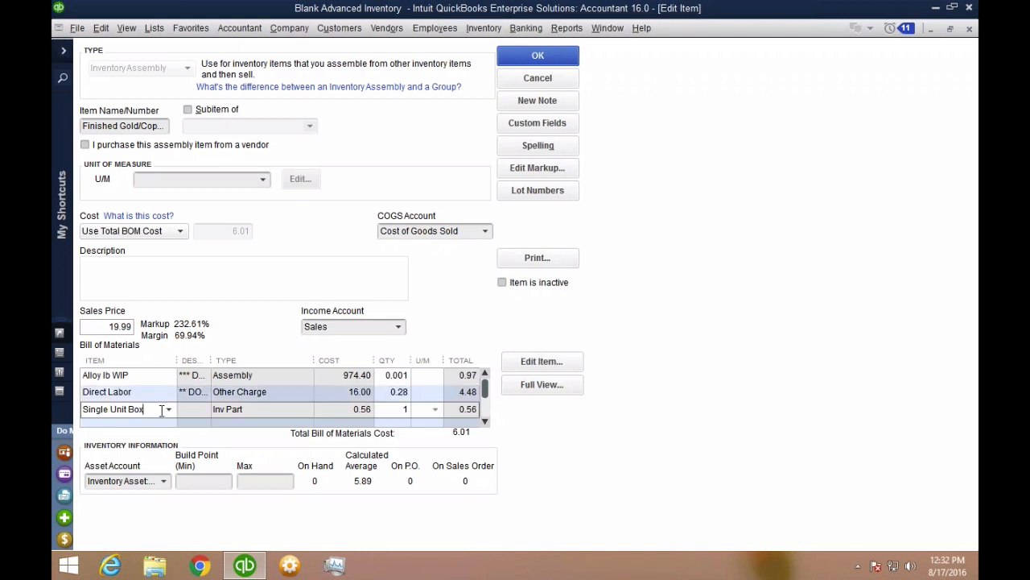
{"action": "left_click", "coordinate": [169, 409]}
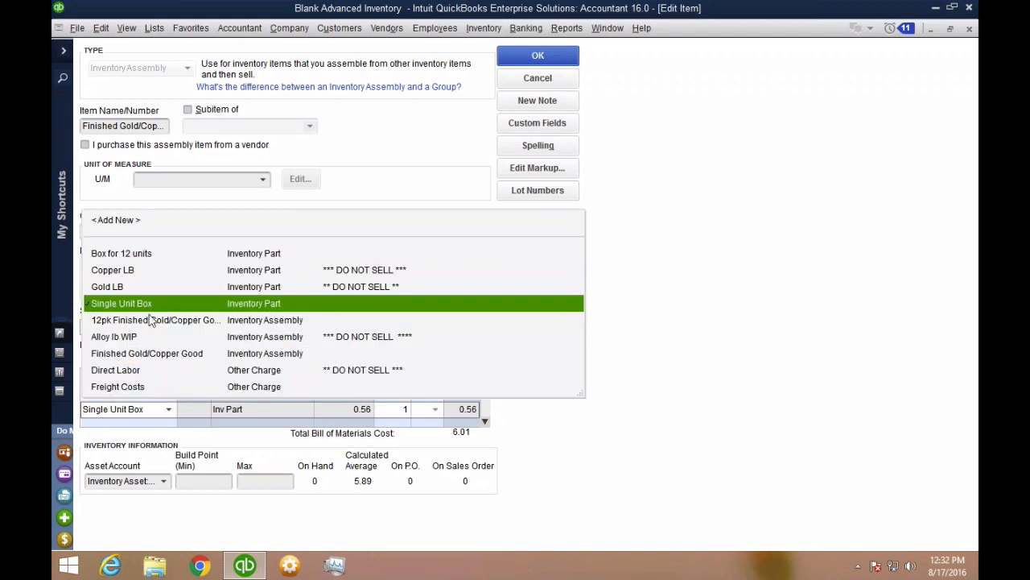
{"action": "left_click", "coordinate": [142, 311]}
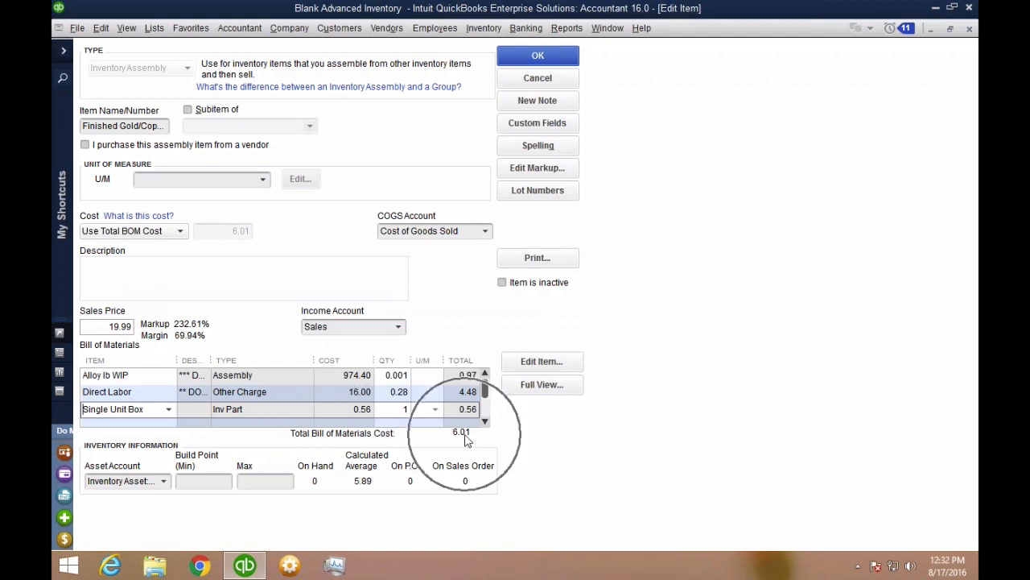
{"action": "left_click", "coordinate": [465, 438]}
{"action": "left_click", "coordinate": [465, 438]}
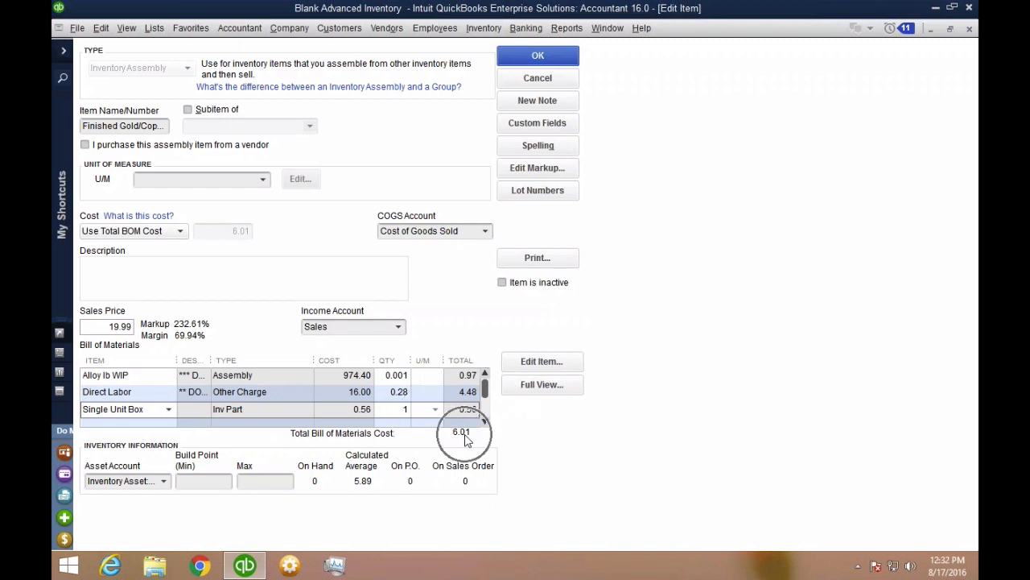
- Try a user-defined cost of 7.00 for the finished good, and restore the Use Total BOM Cost setting
{"action": "left_click", "coordinate": [125, 234]}
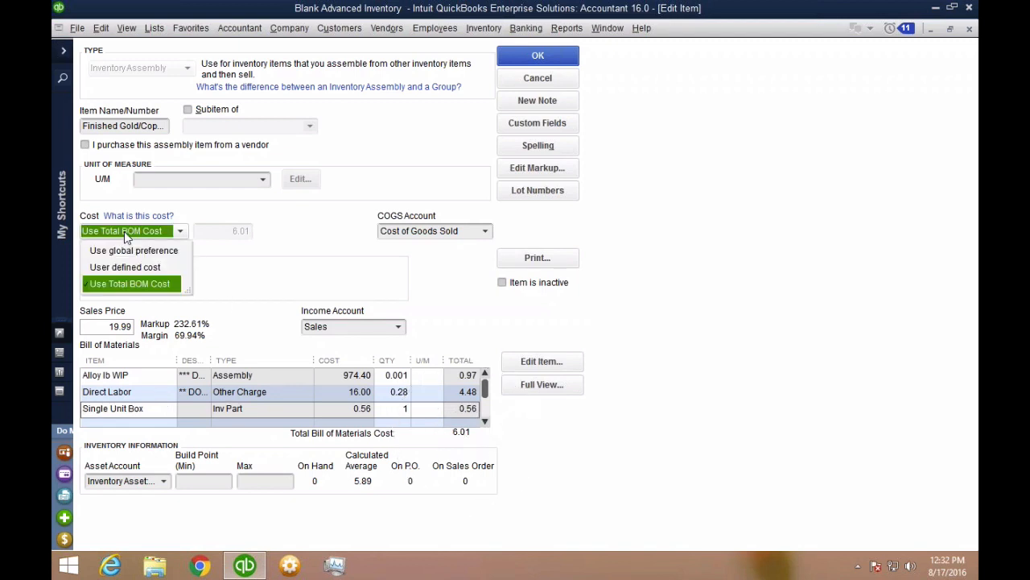
{"action": "left_click", "coordinate": [133, 267]}
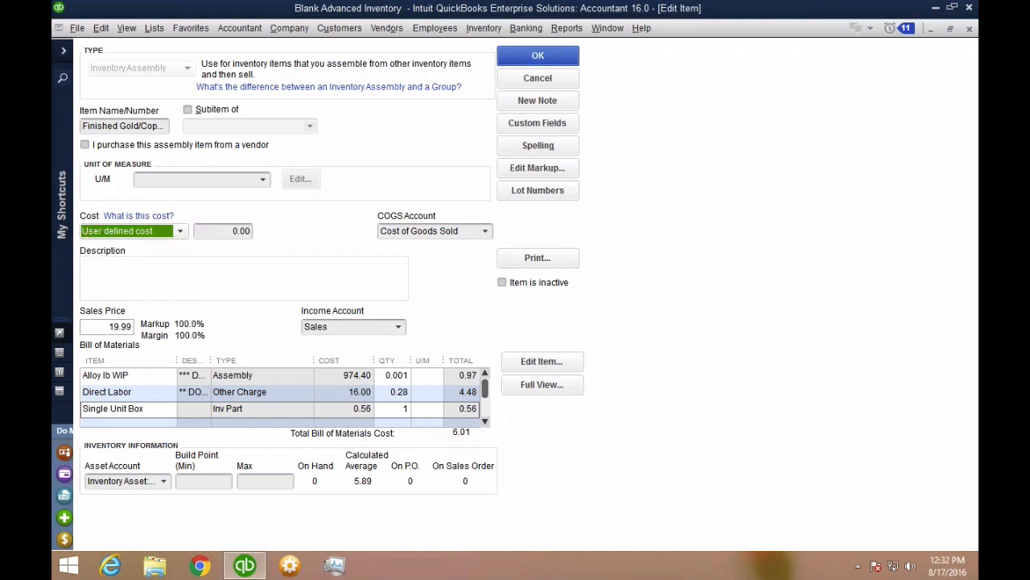
{"action": "key", "text": "Tab"}
{"action": "type", "text": "7"}
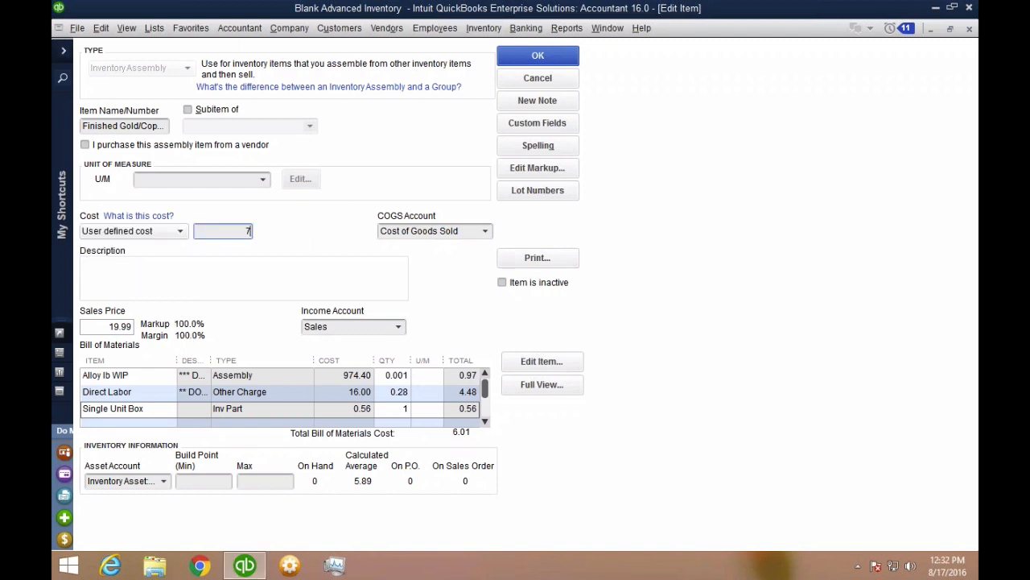
{"action": "left_click", "coordinate": [164, 233]}
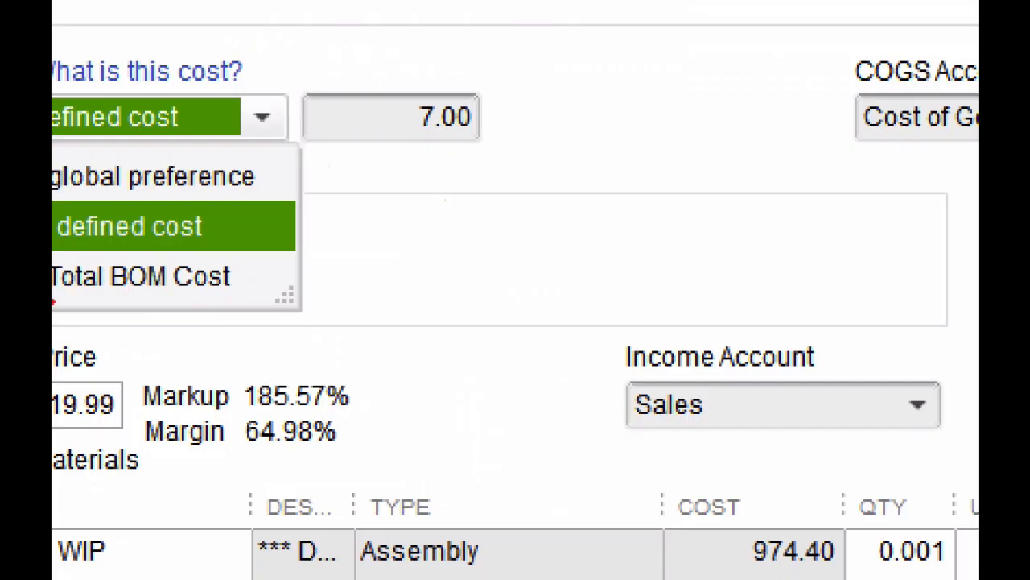
{"action": "key", "text": "Escape"}
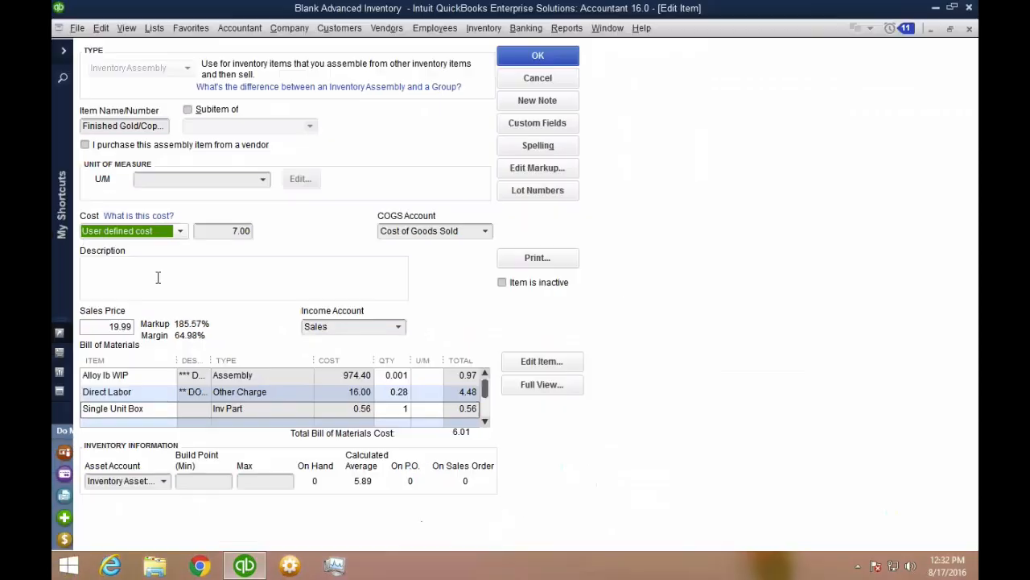
{"action": "left_click", "coordinate": [127, 236]}
{"action": "left_click", "coordinate": [127, 280]}
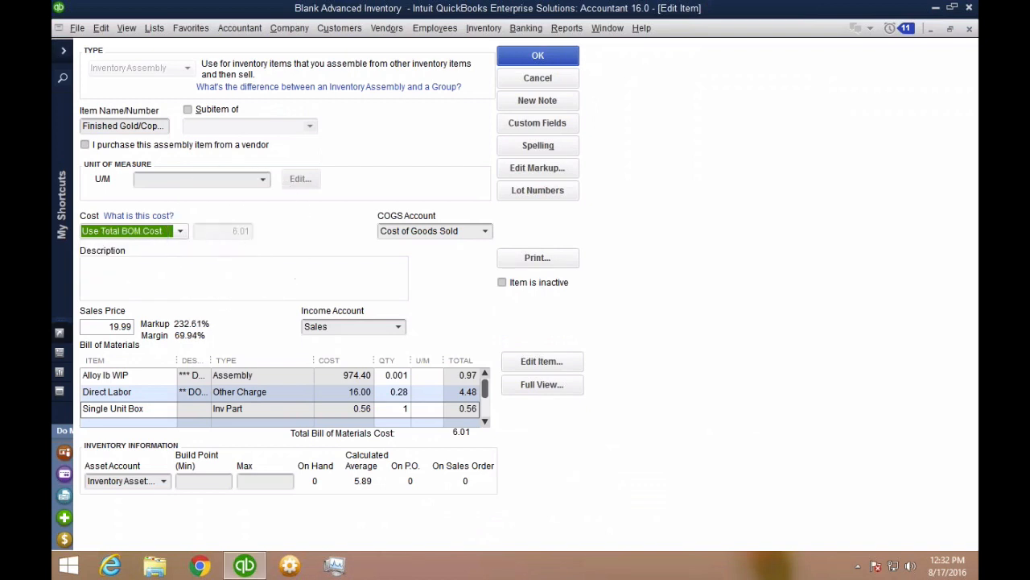
- Check the quantities of Alloy lb WIP, Direct Labor and Single Unit Box in the bill of materials
{"action": "left_click", "coordinate": [394, 375]}
{"action": "left_click", "coordinate": [395, 392]}
{"action": "left_click", "coordinate": [392, 408]}
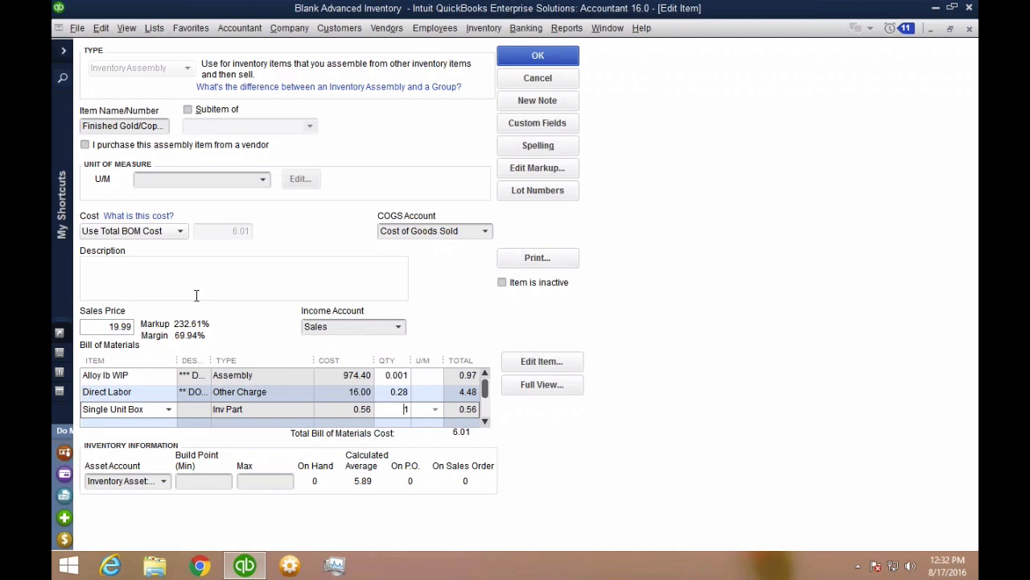
- Enter "1 Unit of Finished Jewerly" as the finished good's description and save the item without spelling corrections
{"action": "left_click", "coordinate": [143, 290]}
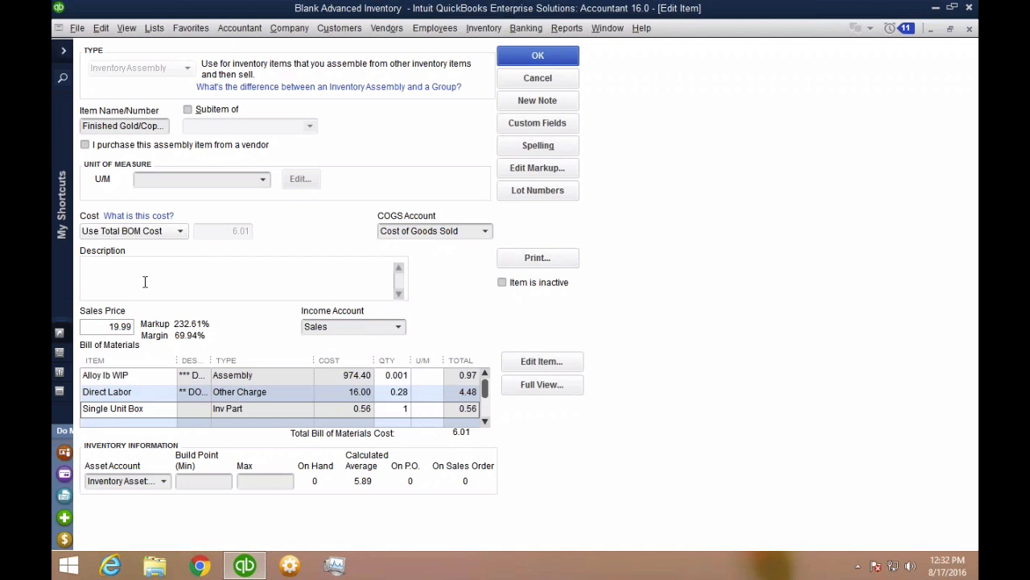
{"action": "type", "text": "1 Unit o f Finished Jewerly"}
{"action": "left_click", "coordinate": [537, 56]}
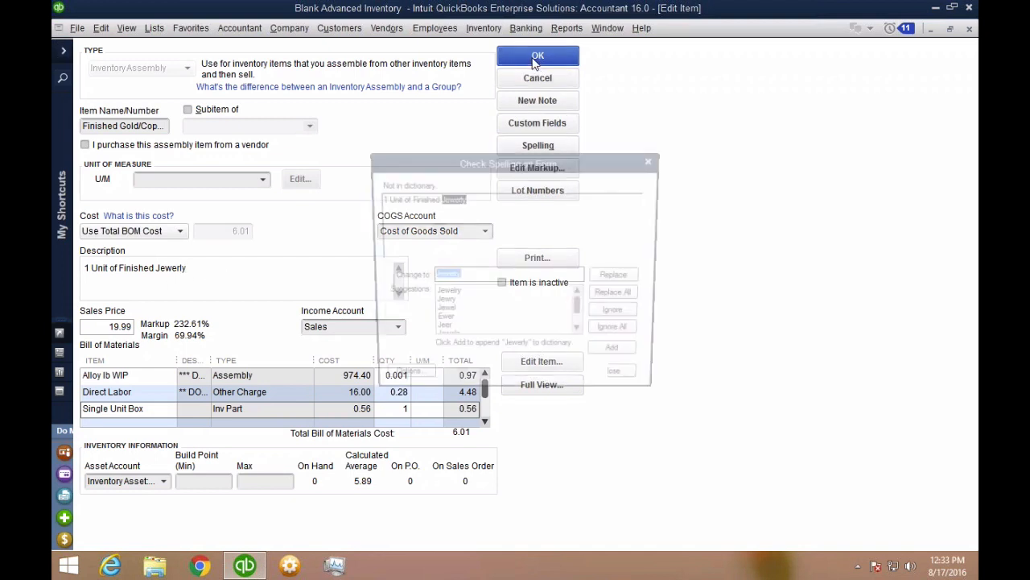
{"action": "left_click", "coordinate": [624, 388]}
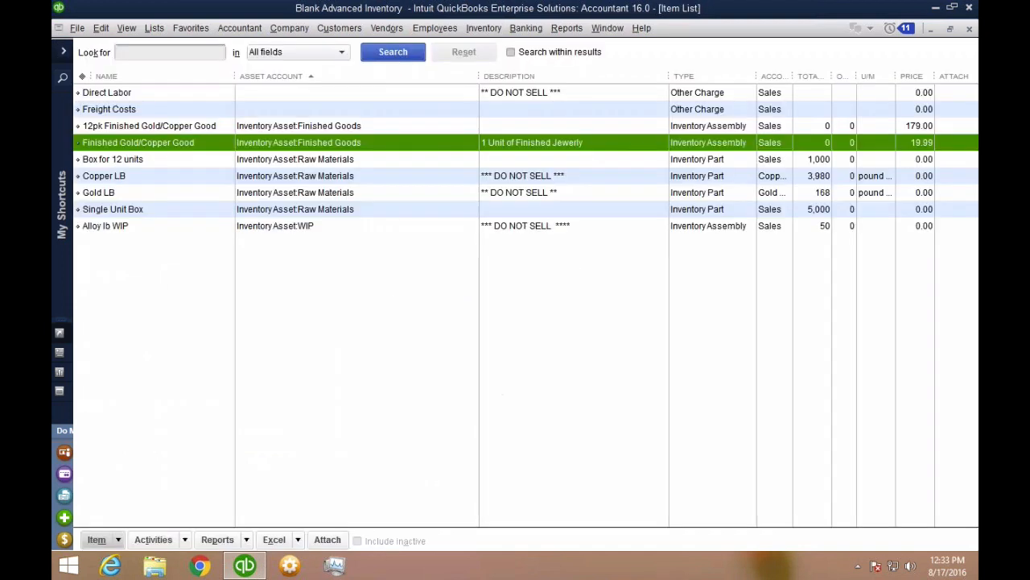
{"action": "key", "text": "ctrl"}
{"action": "key", "text": "ctrl"}
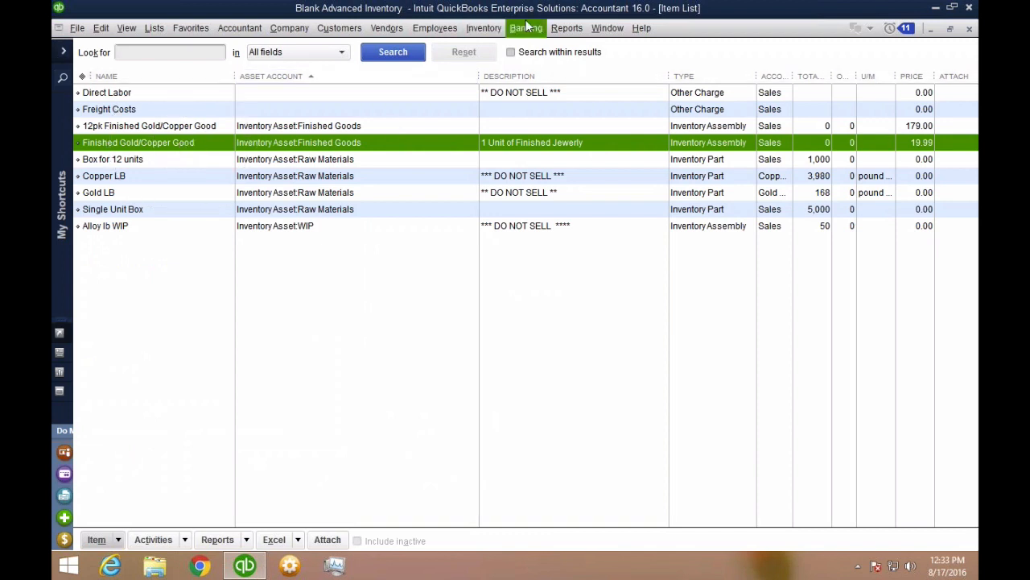
- Start a new build assembly for the Finished Gold/Copper Good item
{"action": "key", "text": "ctrl"}
{"action": "left_click", "coordinate": [484, 27]}
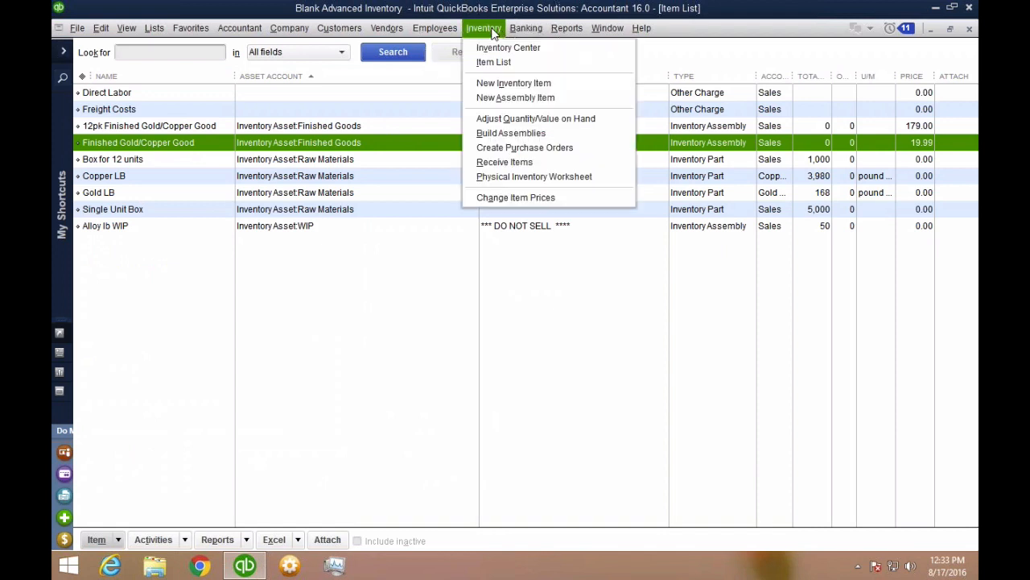
{"action": "left_click", "coordinate": [516, 134]}
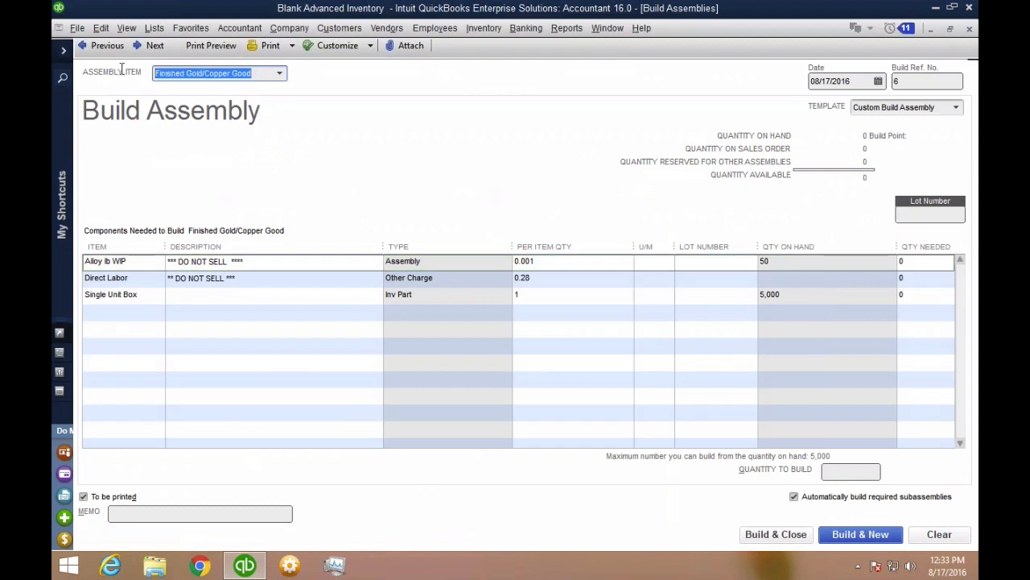
{"action": "left_click", "coordinate": [279, 74]}
{"action": "left_click", "coordinate": [280, 74]}
{"action": "left_click", "coordinate": [228, 160]}
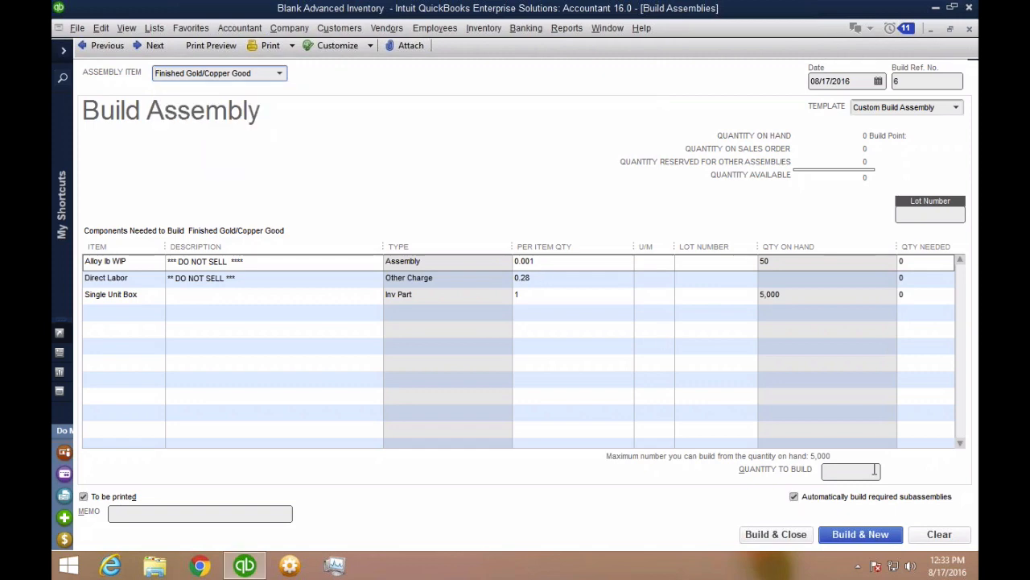
- Check the on-hand quantities of Single Unit Box and Alloy lb WIP, and set the quantity to build to 1,200
{"action": "left_click", "coordinate": [823, 464]}
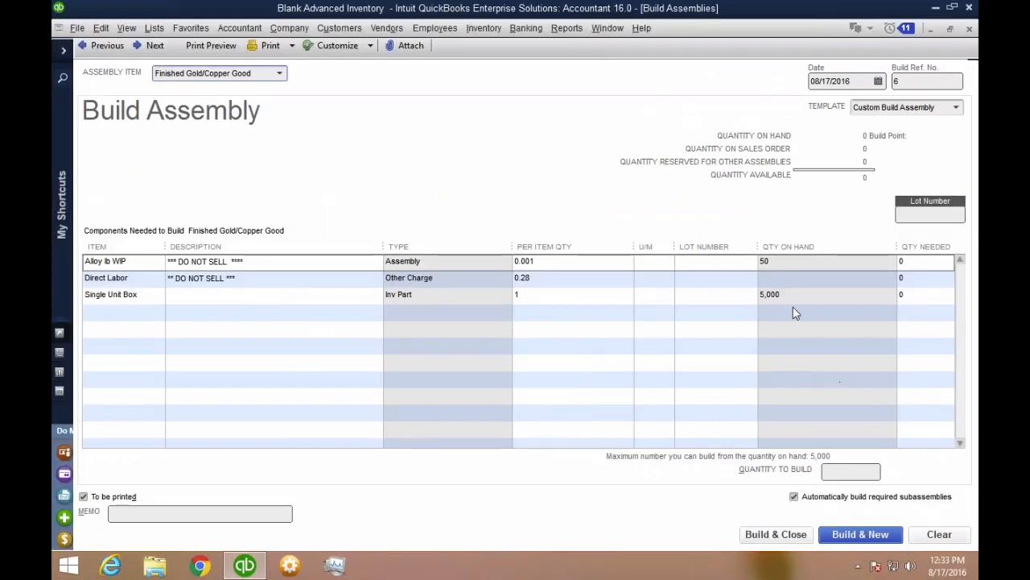
{"action": "left_click", "coordinate": [793, 302]}
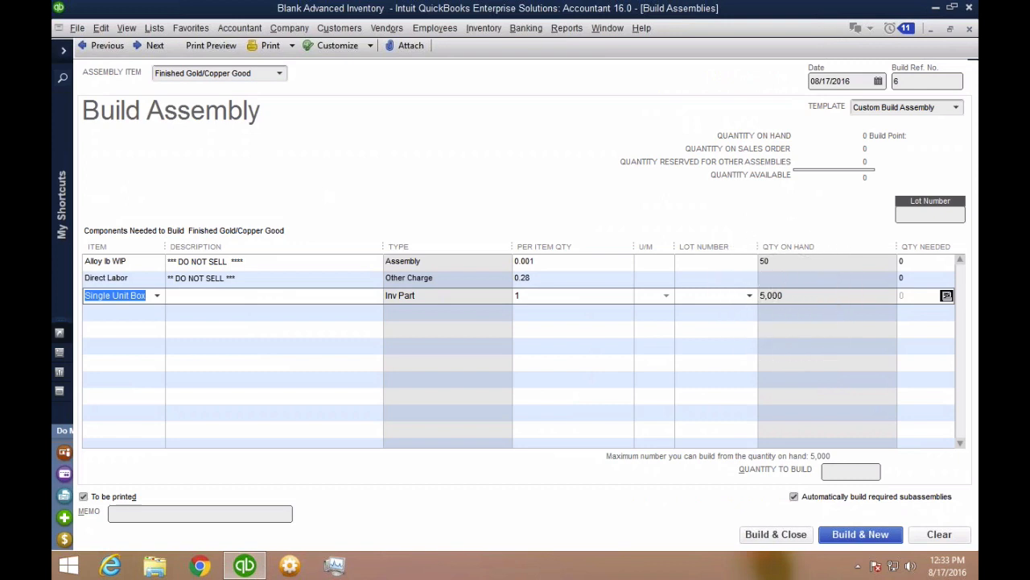
{"action": "left_click", "coordinate": [775, 264]}
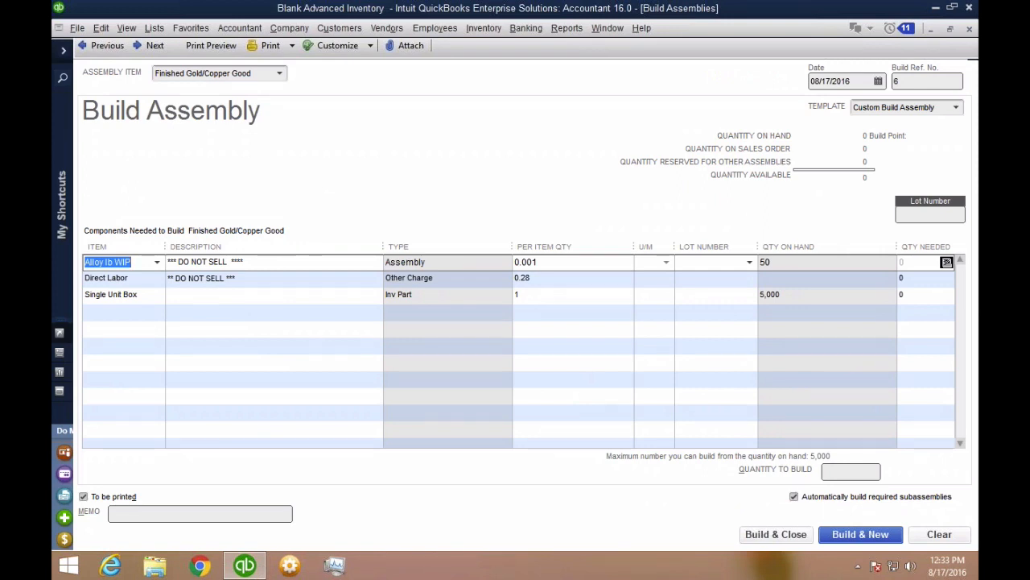
{"action": "left_click", "coordinate": [847, 473]}
{"action": "left_click", "coordinate": [847, 473]}
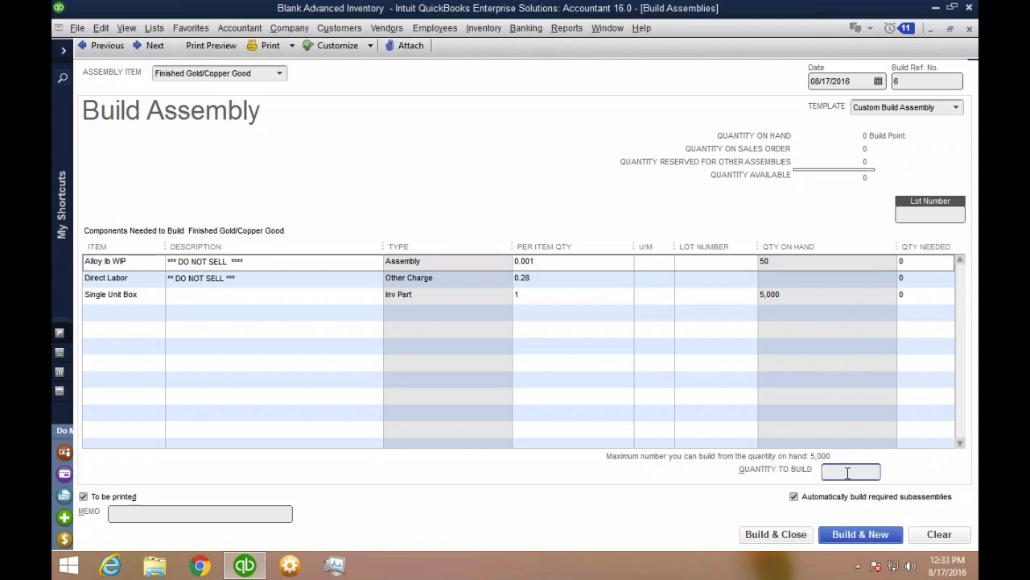
{"action": "type", "text": "1,200"}
{"action": "key", "text": "Tab"}
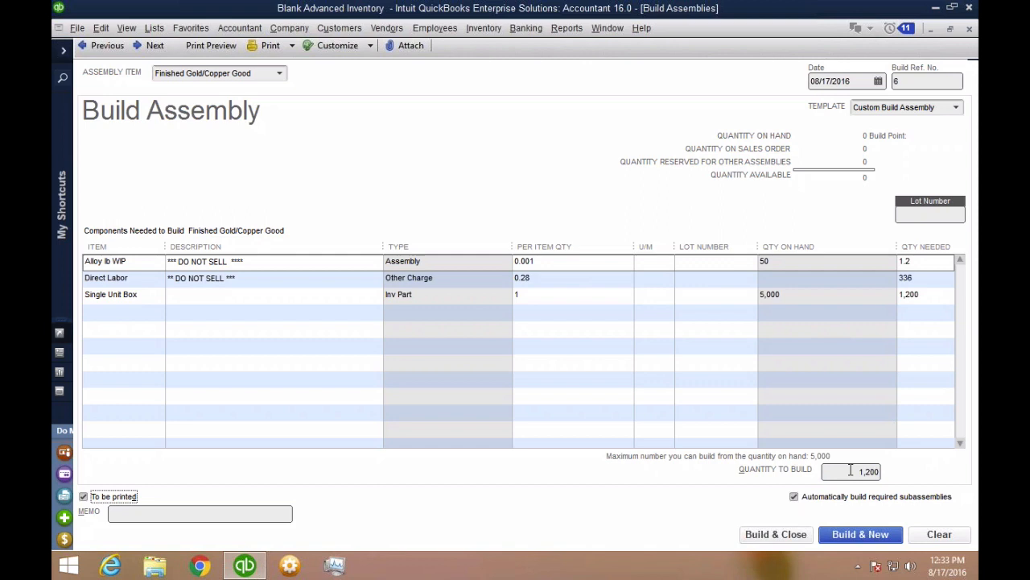
- Assign lot 08172016 to the Alloy lb WIP component and enter 08172016 as the finished good's lot number
{"action": "left_click", "coordinate": [755, 261]}
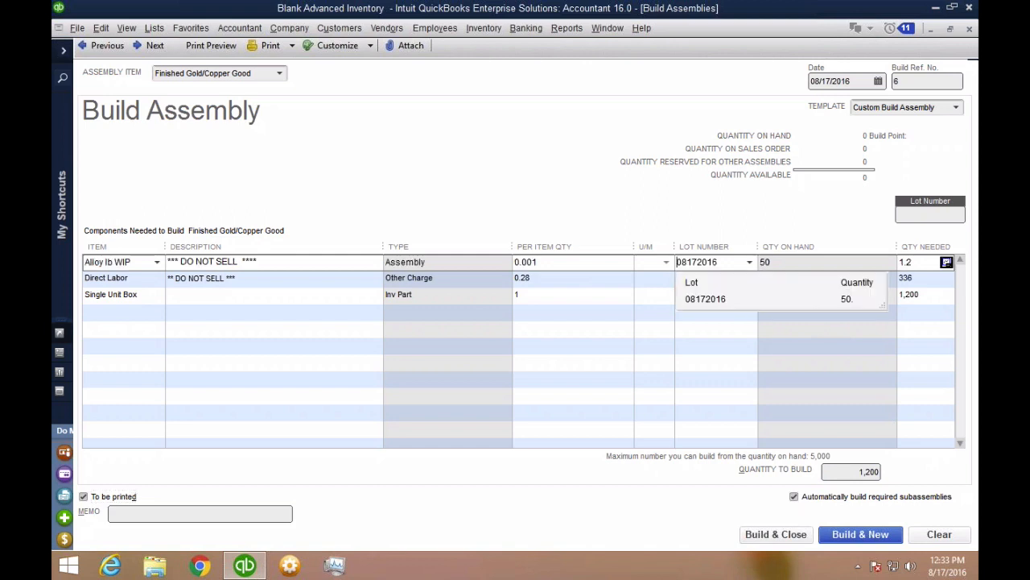
{"action": "left_click", "coordinate": [703, 298]}
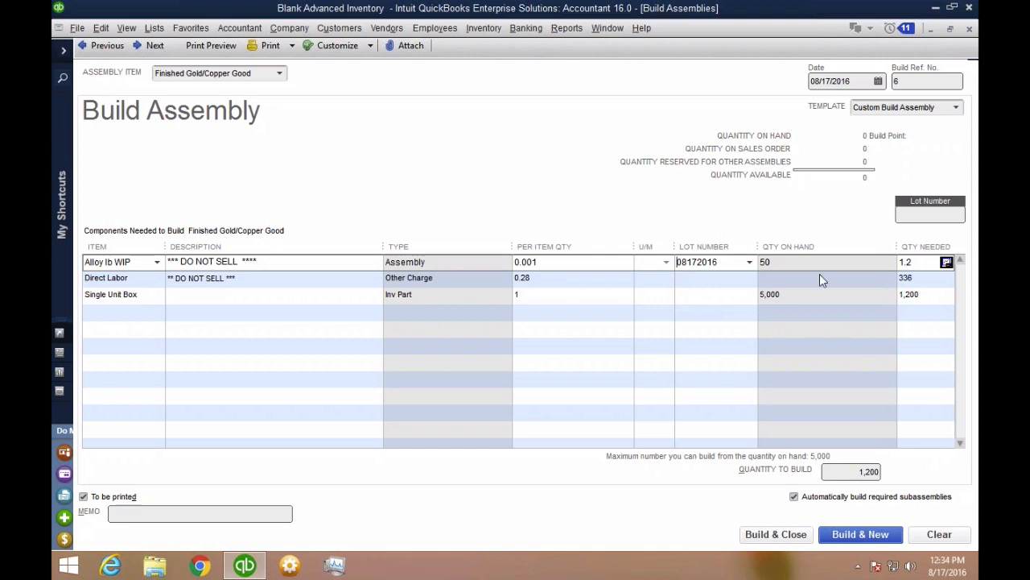
{"action": "left_click", "coordinate": [911, 216]}
{"action": "type", "text": "08172016"}
{"action": "key", "text": "Tab"}
{"action": "left_click", "coordinate": [934, 221]}
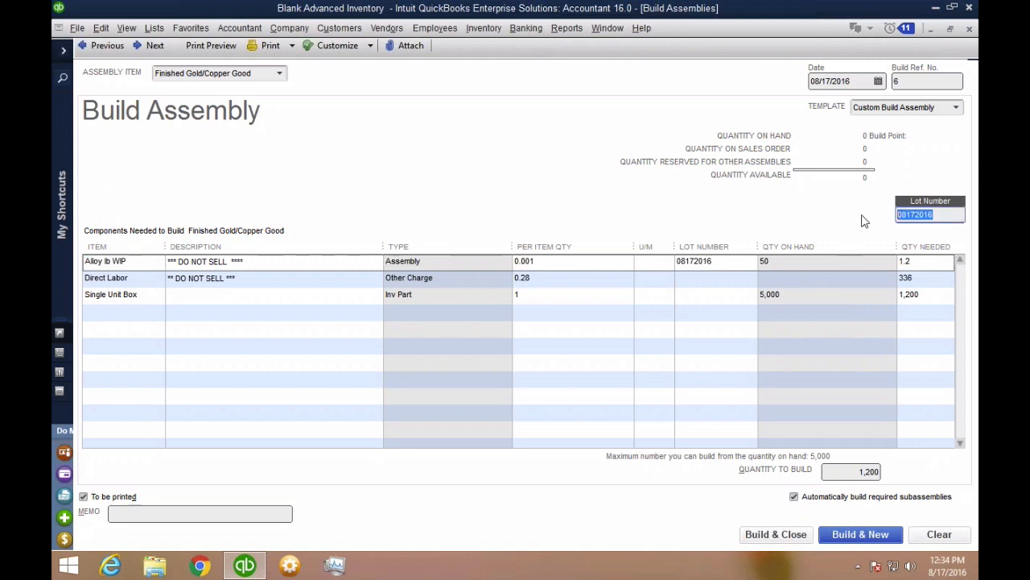
{"action": "left_click", "coordinate": [695, 320]}
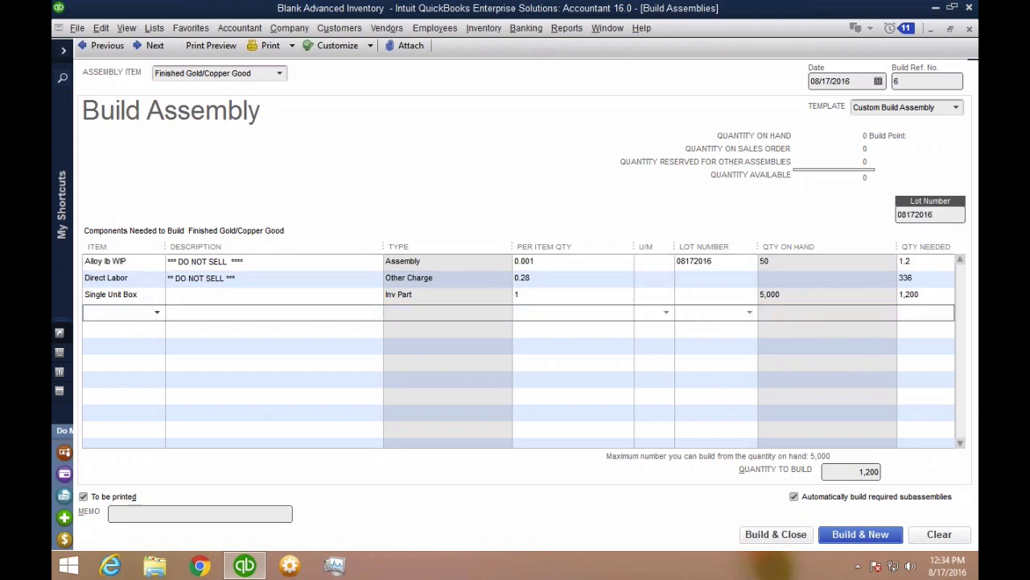
{"action": "left_click", "coordinate": [870, 472]}
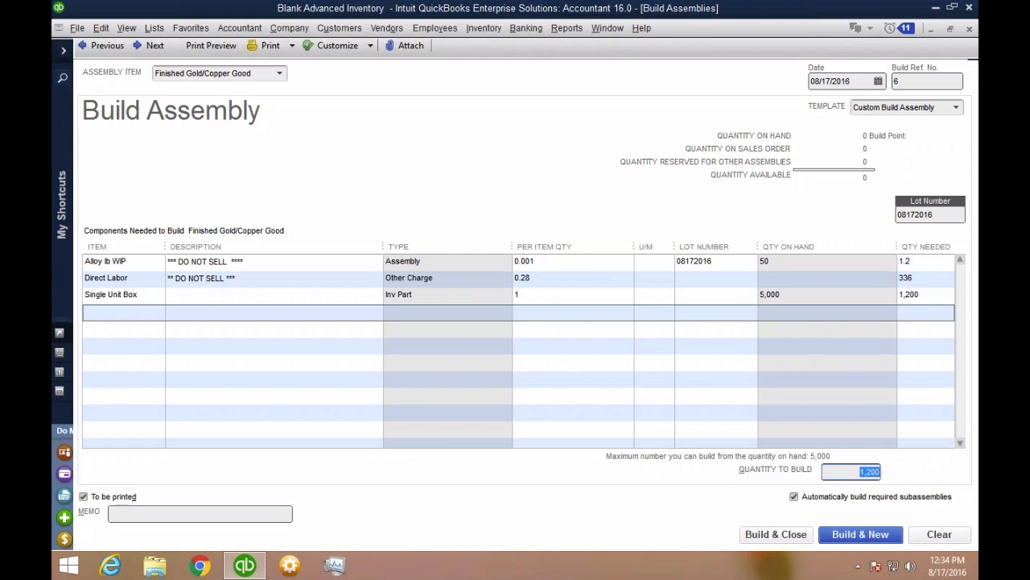
- Try turning off automatic building of required subassemblies, restore the option, and check the Alloy lb WIP component
{"action": "left_click", "coordinate": [794, 497]}
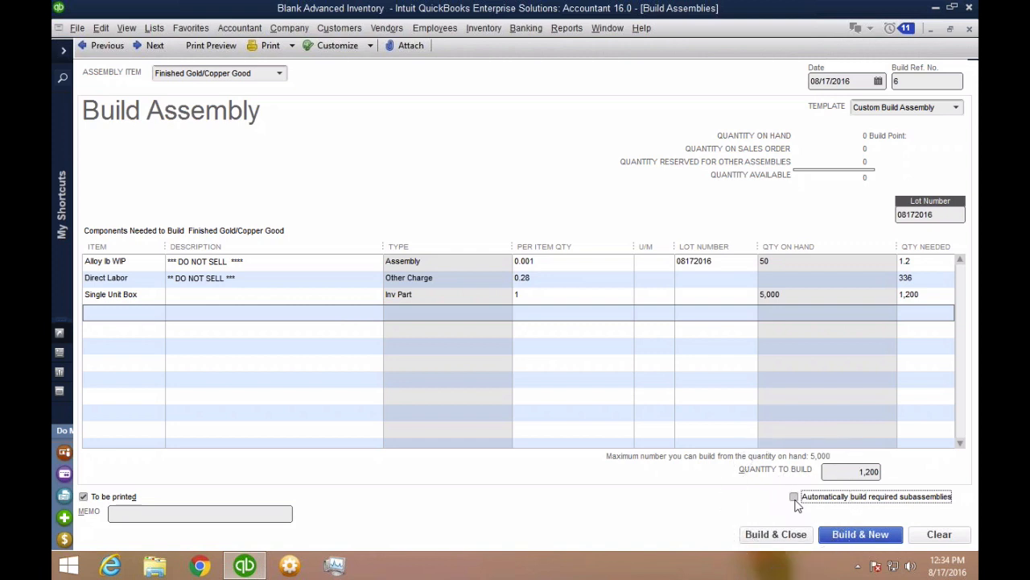
{"action": "left_click", "coordinate": [797, 502]}
{"action": "left_click", "coordinate": [132, 265]}
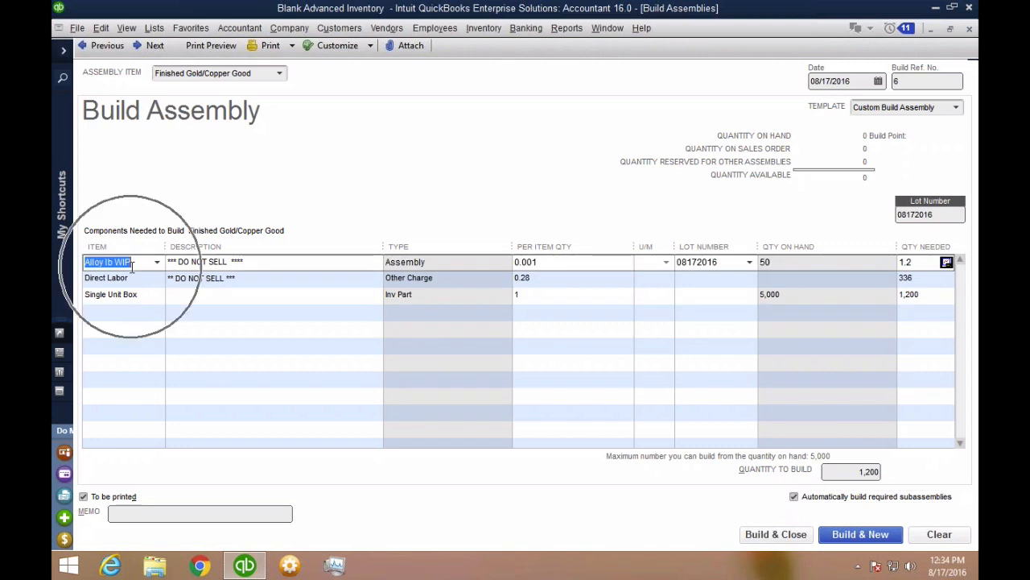
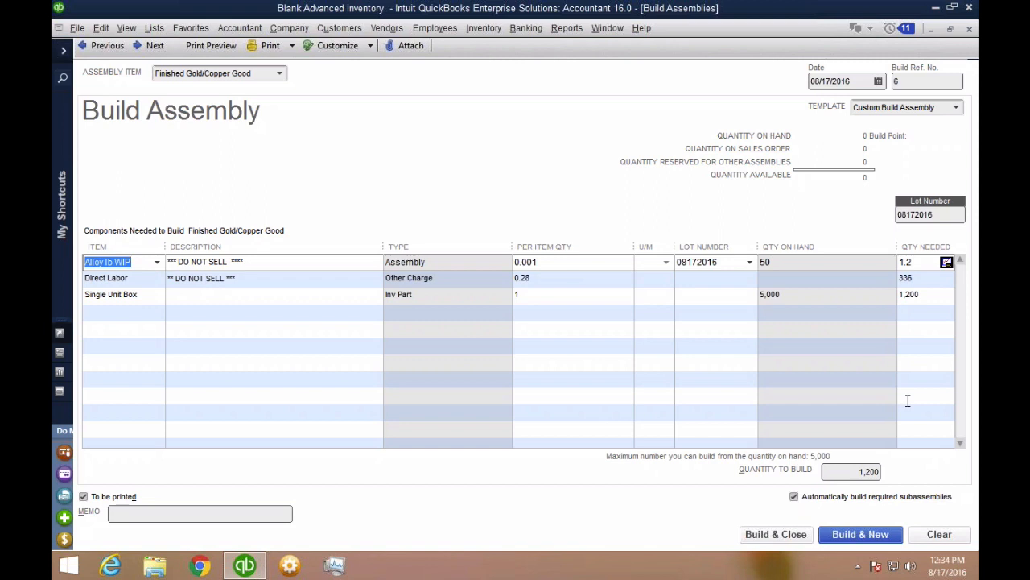
{"action": "left_click", "coordinate": [842, 497]}
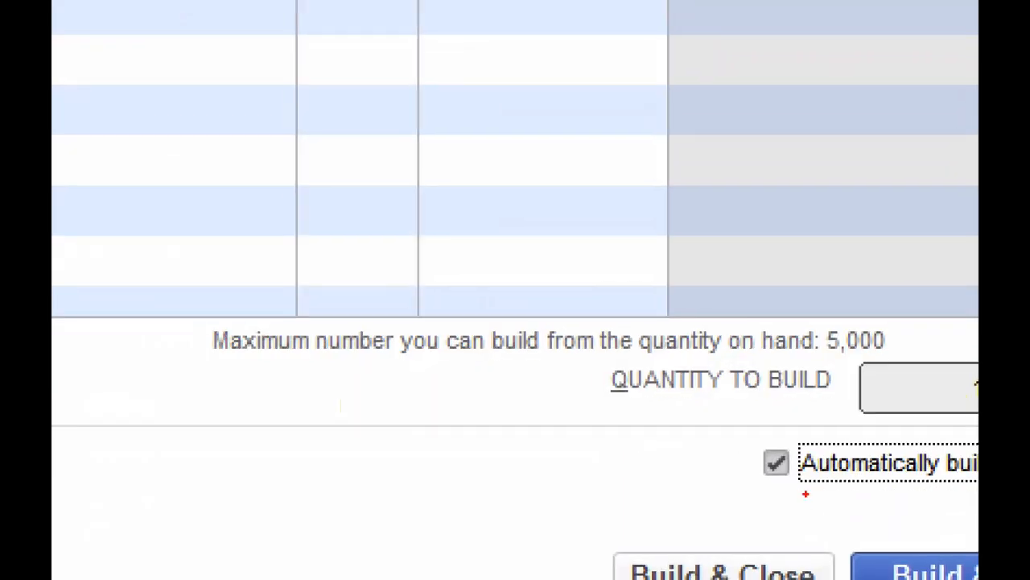
{"action": "mouse_move", "coordinate": [781, 415]}
{"action": "left_mouse_down"}
{"action": "mouse_move", "coordinate": [769, 521]}
{"action": "mouse_move", "coordinate": [758, 435]}
{"action": "left_mouse_up"}
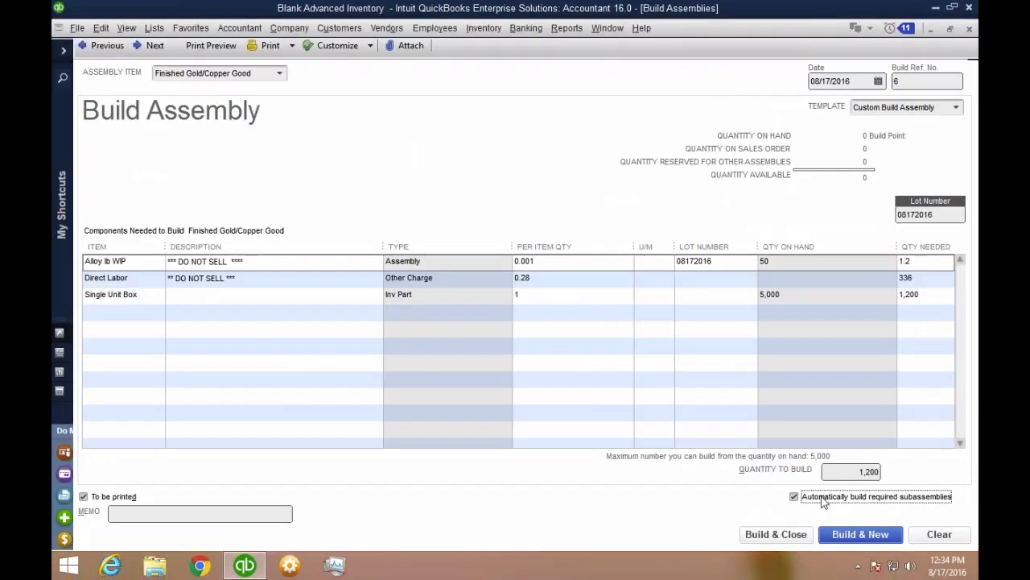
- Turn off automatic building of required subassemblies, then record the finished goods build and close its form
{"action": "left_click", "coordinate": [776, 462]}
{"action": "key", "text": "shift+Tab"}
{"action": "left_click", "coordinate": [778, 534]}
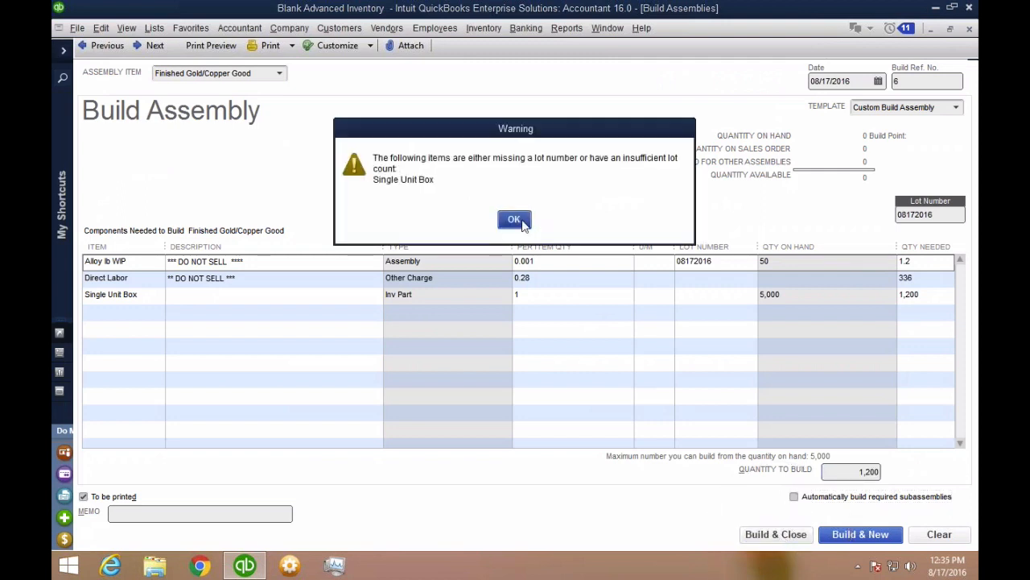
{"action": "left_click", "coordinate": [521, 224]}
{"action": "left_click", "coordinate": [758, 535]}
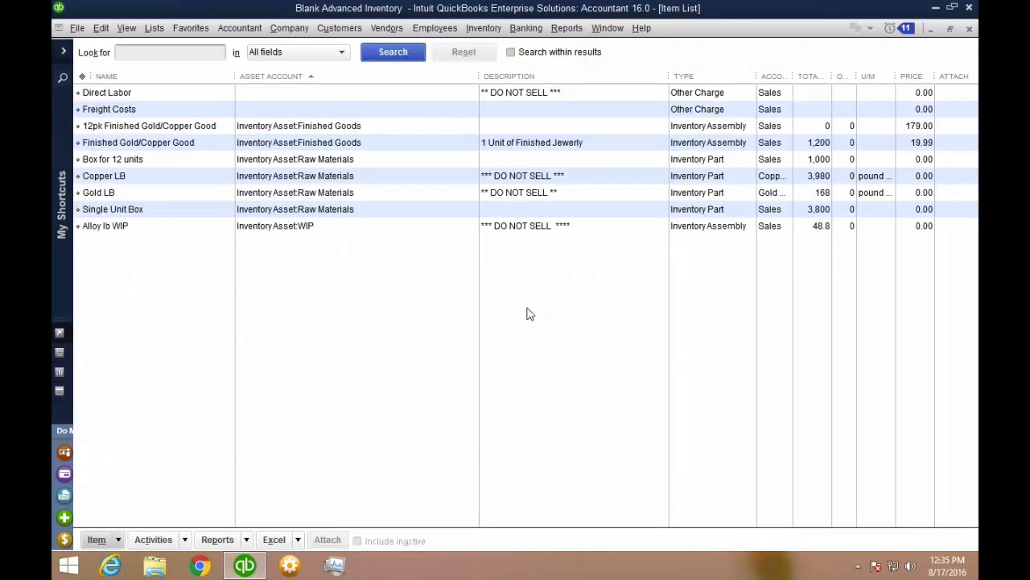
- Open the standard balance sheet and examine the Finished Goods, Raw Materials and WIP inventory balances
{"action": "left_click", "coordinate": [568, 29]}
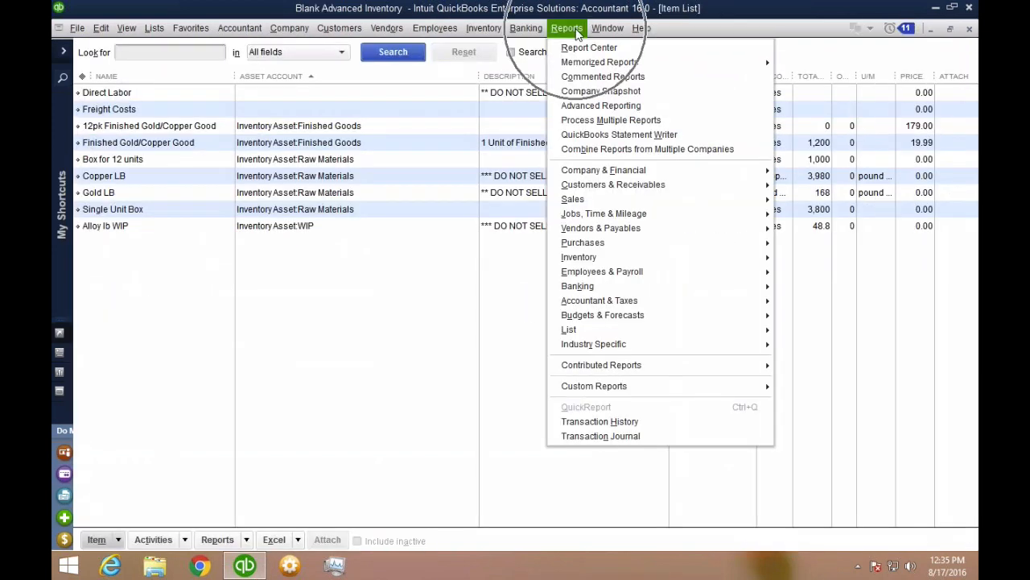
{"action": "left_click", "coordinate": [619, 172]}
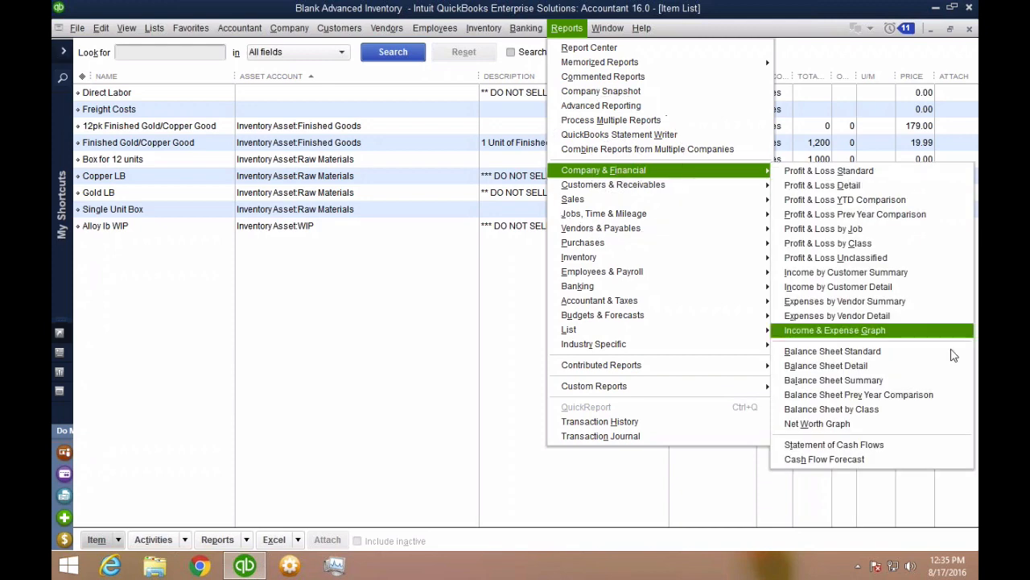
{"action": "left_click", "coordinate": [918, 354]}
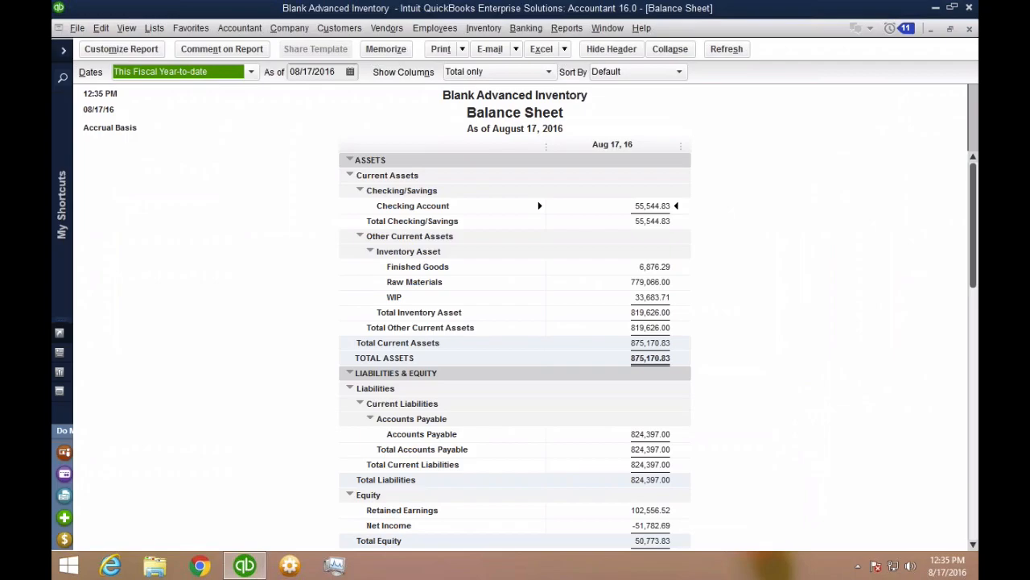
{"action": "key", "text": "ctrl+1"}
{"action": "left_click", "coordinate": [672, 271]}
{"action": "mouse_move", "coordinate": [675, 233]}
{"action": "left_mouse_down"}
{"action": "mouse_move", "coordinate": [518, 233]}
{"action": "mouse_move", "coordinate": [749, 243]}
{"action": "mouse_move", "coordinate": [672, 217]}
{"action": "left_mouse_up"}
{"action": "mouse_move", "coordinate": [554, 256]}
{"action": "left_mouse_down"}
{"action": "mouse_move", "coordinate": [760, 307]}
{"action": "mouse_move", "coordinate": [555, 282]}
{"action": "left_mouse_up"}
{"action": "mouse_move", "coordinate": [560, 338]}
{"action": "left_mouse_down"}
{"action": "mouse_move", "coordinate": [566, 325]}
{"action": "mouse_move", "coordinate": [735, 379]}
{"action": "mouse_move", "coordinate": [503, 326]}
{"action": "left_mouse_up"}
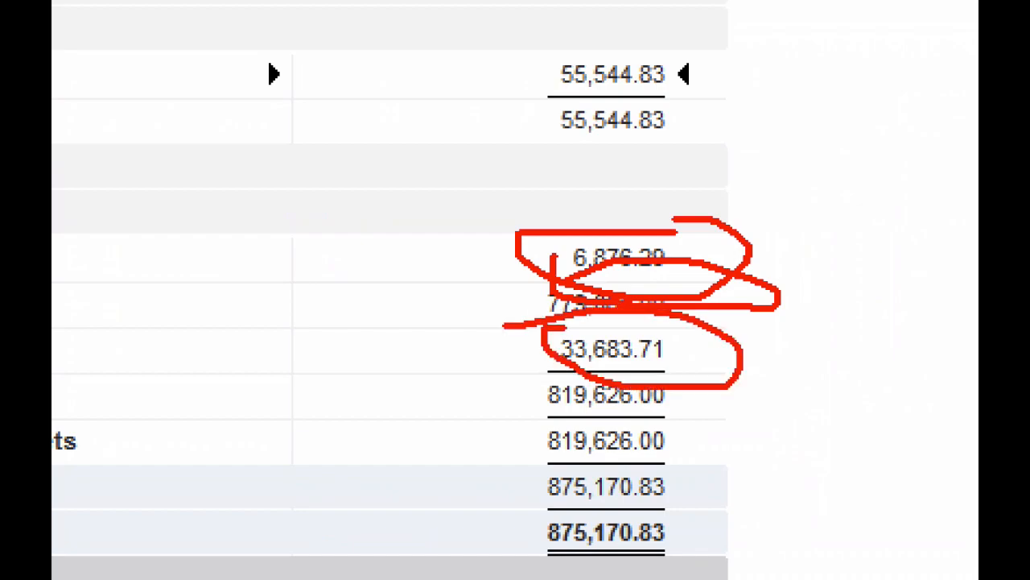
{"action": "key", "text": "Escape"}
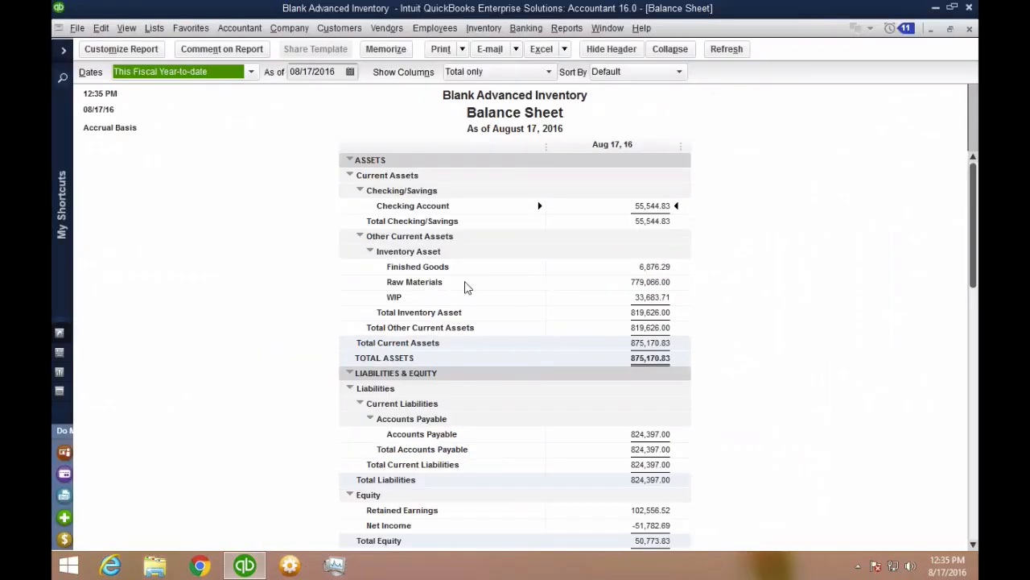
- Narrow the balance sheet's columns and window, and close the item list and the outdated balance sheet
{"action": "left_click_drag", "start_coordinate": [545, 147], "coordinate": [506, 146]}
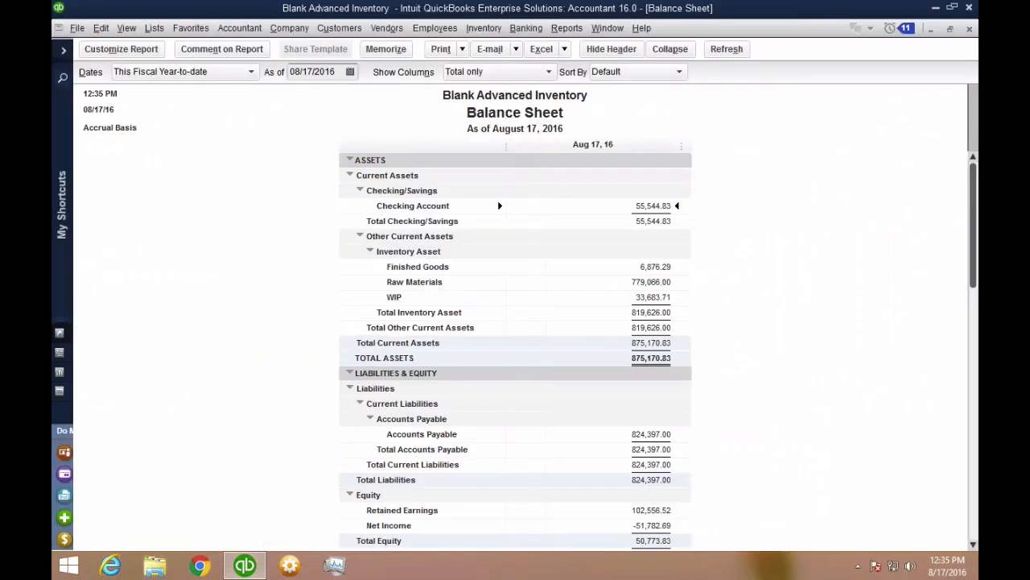
{"action": "left_click_drag", "start_coordinate": [681, 150], "coordinate": [603, 148]}
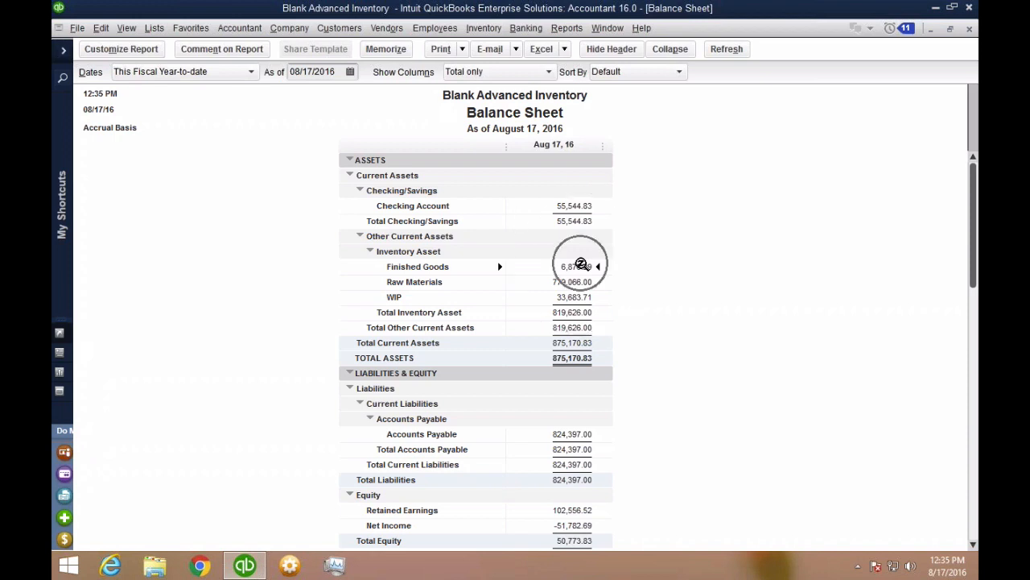
{"action": "left_click", "coordinate": [952, 30]}
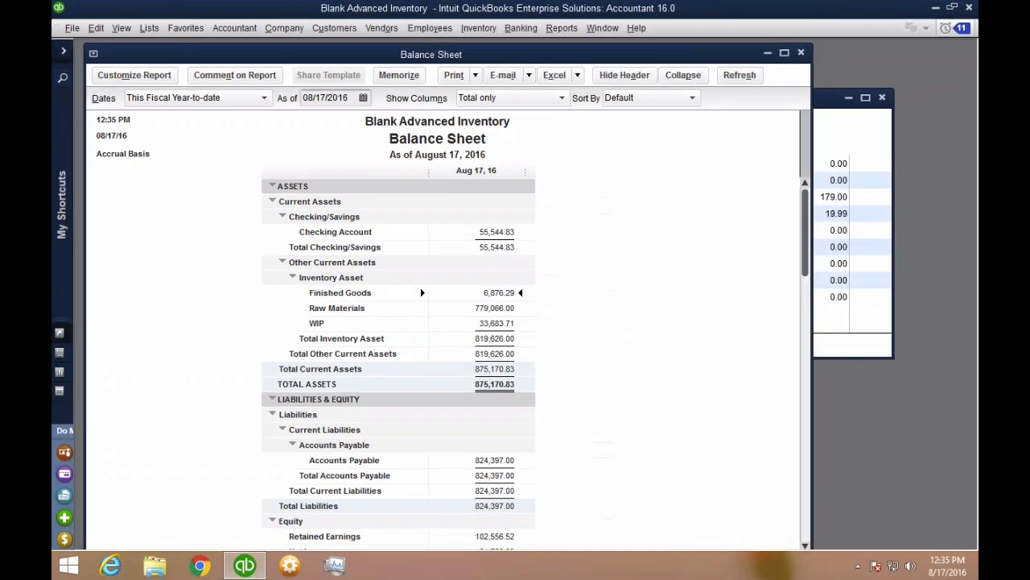
{"action": "left_click", "coordinate": [820, 141]}
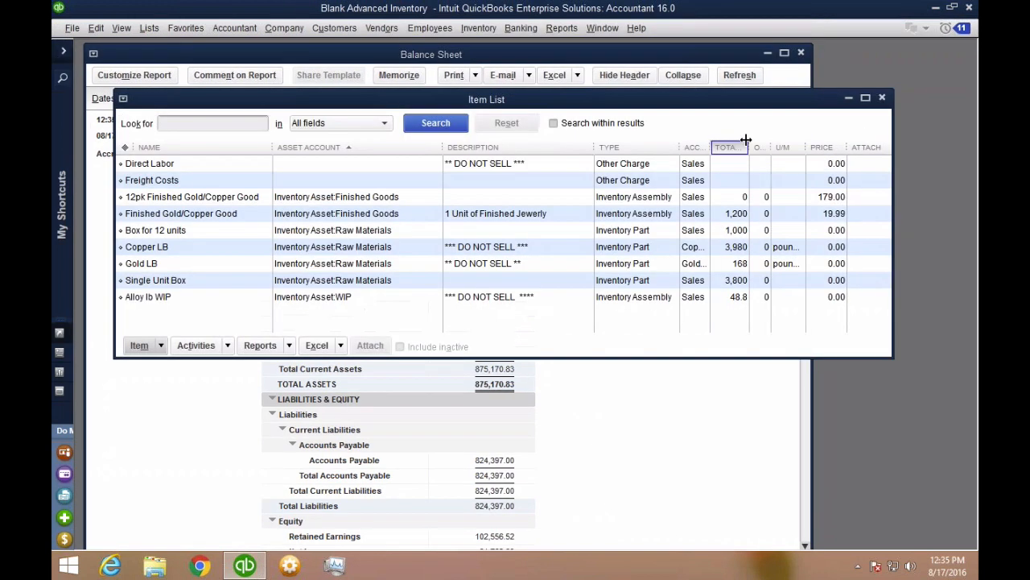
{"action": "left_click", "coordinate": [883, 98]}
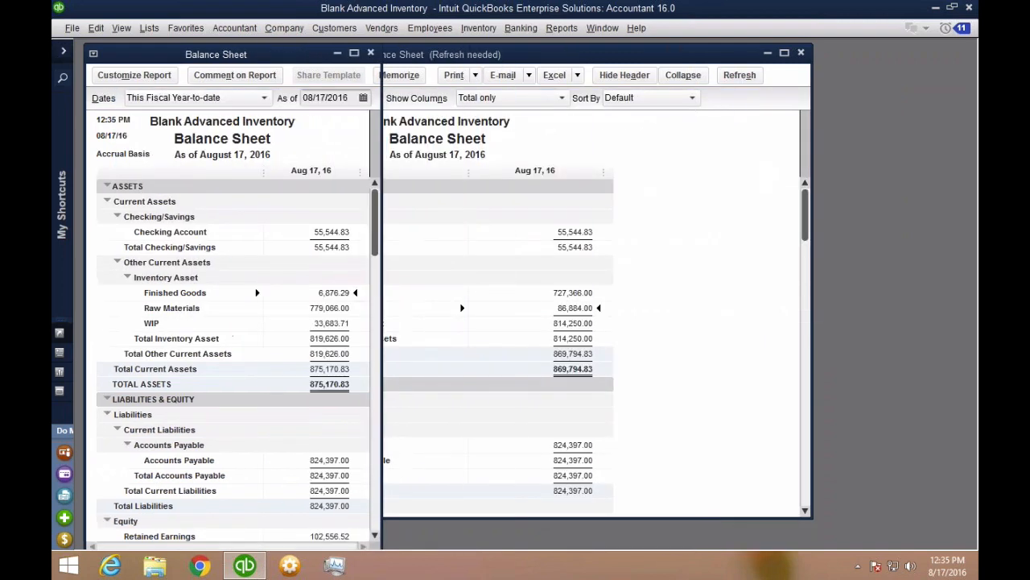
{"action": "left_click_drag", "start_coordinate": [381, 322], "coordinate": [379, 322]}
{"action": "left_click", "coordinate": [801, 52]}
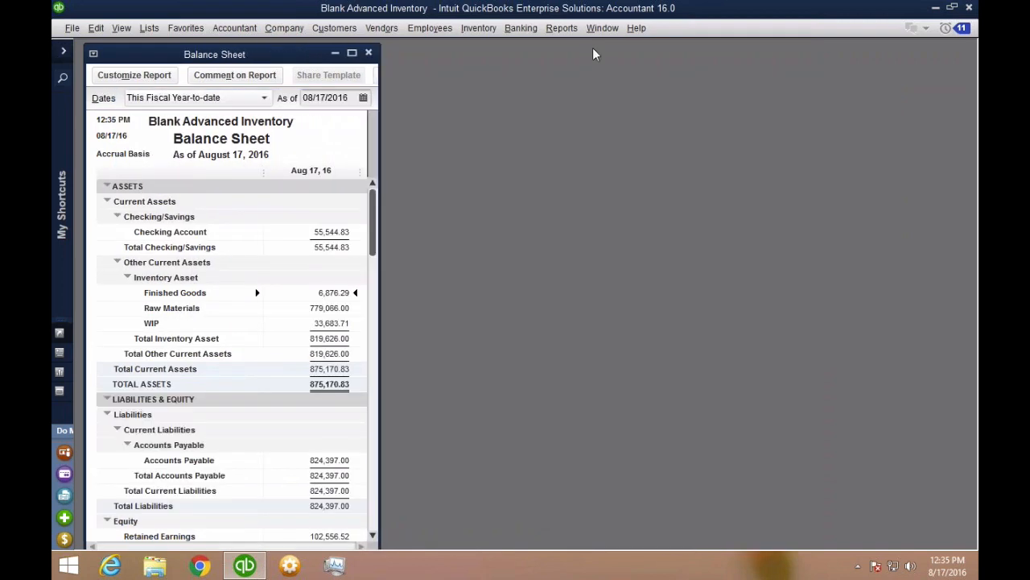
- Open the standard Profit & Loss report for Today and place it beside the balance sheet
{"action": "left_click", "coordinate": [561, 29]}
{"action": "mouse_move", "coordinate": [638, 171]}
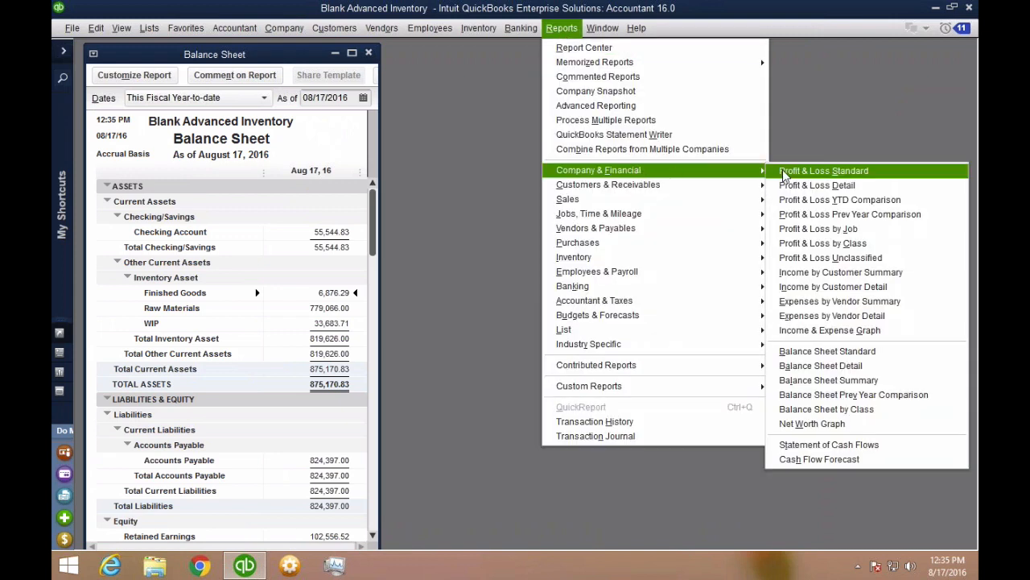
{"action": "left_click", "coordinate": [784, 174]}
{"action": "left_click", "coordinate": [188, 98]}
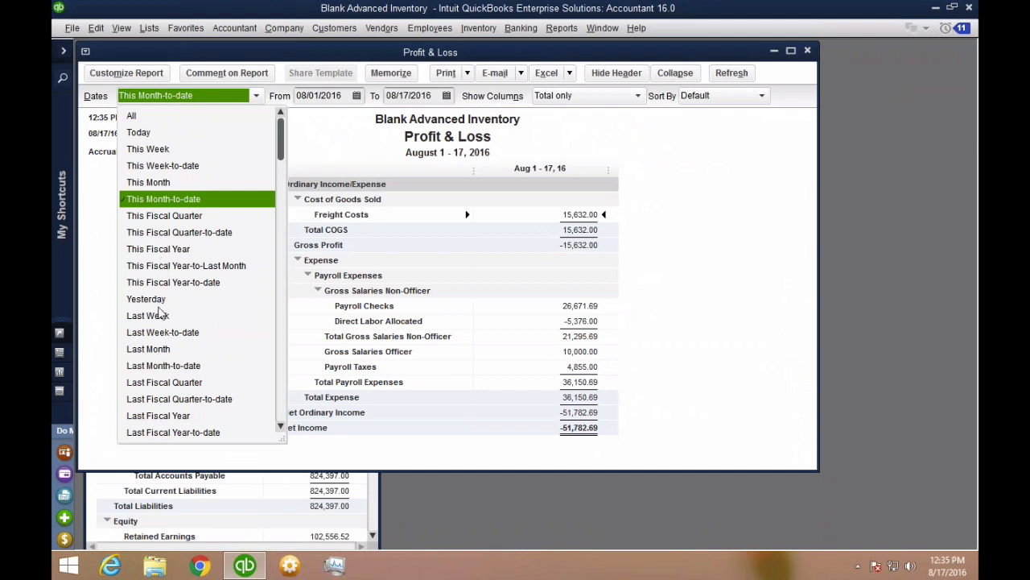
{"action": "left_click", "coordinate": [139, 132]}
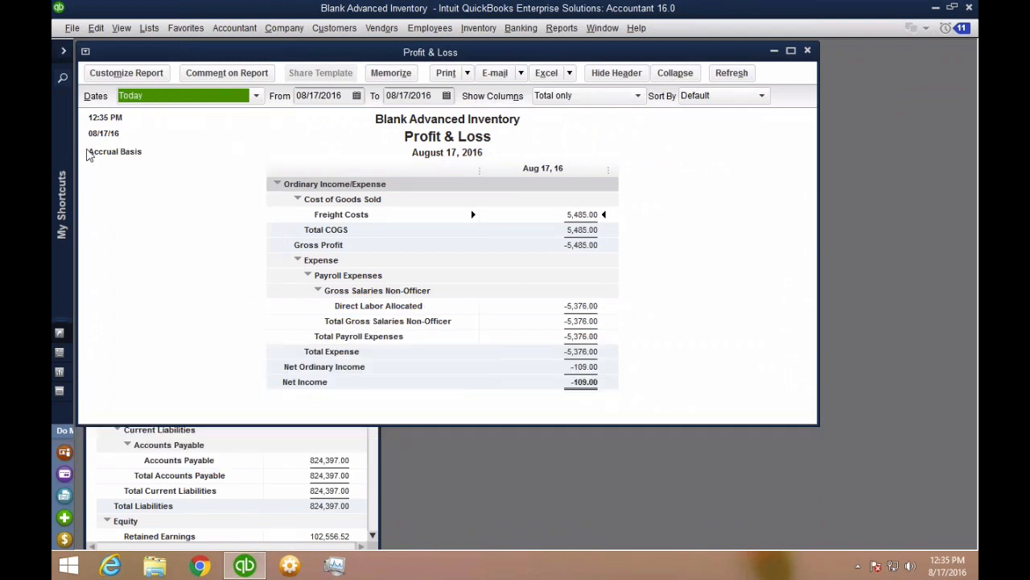
{"action": "left_click_drag", "start_coordinate": [77, 155], "coordinate": [389, 155]}
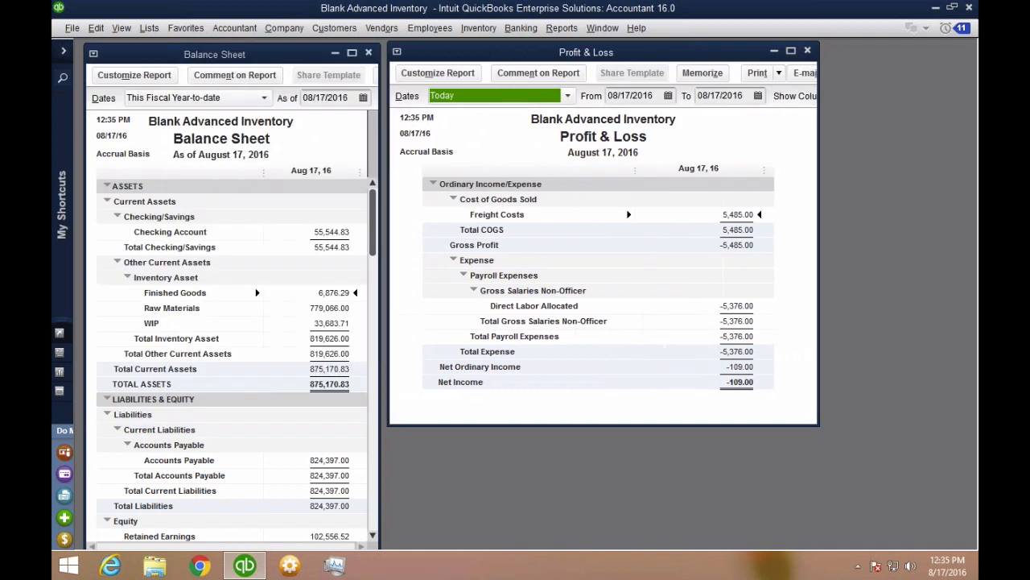
- Enlarge the Profit & Loss window, examine the transactions behind Direct Labor Allocated, and close the detail report
{"action": "left_click_drag", "start_coordinate": [818, 425], "coordinate": [974, 549]}
{"action": "key", "text": "ctrl"}
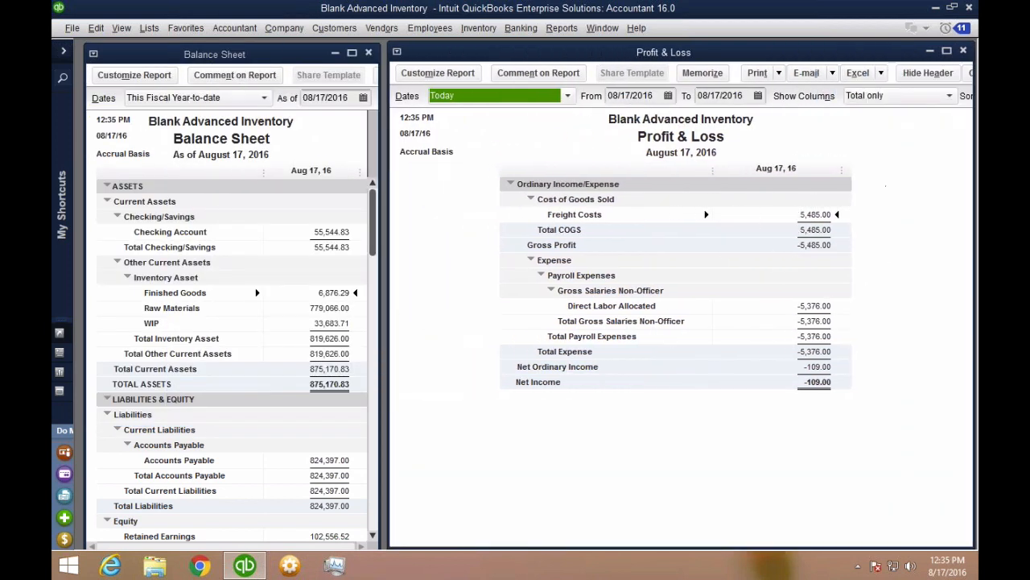
{"action": "key", "text": "ctrl"}
{"action": "double_click", "coordinate": [816, 306]}
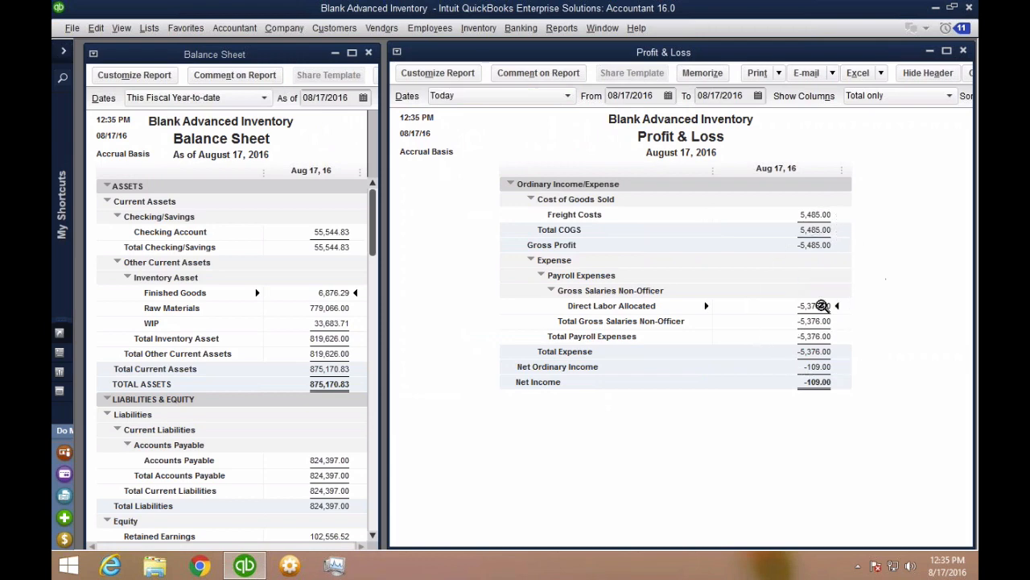
{"action": "left_click_drag", "start_coordinate": [498, 202], "coordinate": [460, 67]}
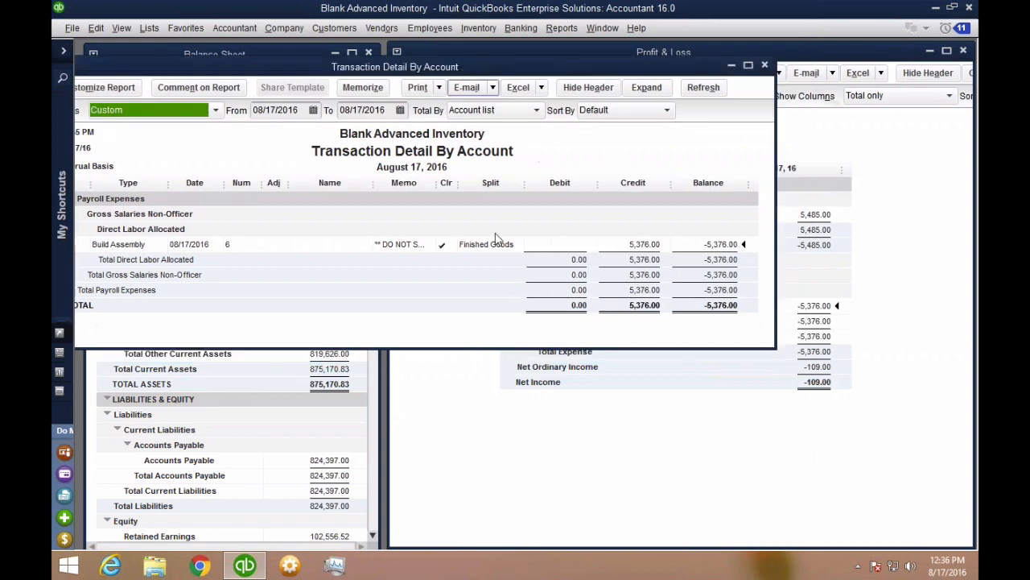
{"action": "key", "text": "ctrl"}
{"action": "key", "text": "ctrl"}
{"action": "key", "text": "ctrl"}
{"action": "left_click", "coordinate": [766, 65]}
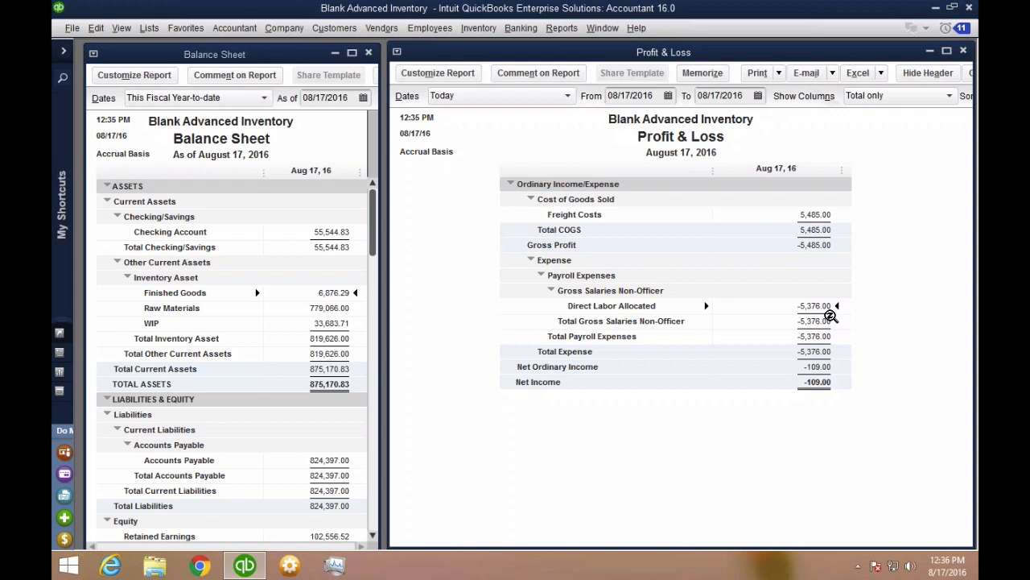
- Set the Profit & Loss report's start date to 08/01/2016, keeping 08/17/2016 as the end date
{"action": "left_click", "coordinate": [644, 96]}
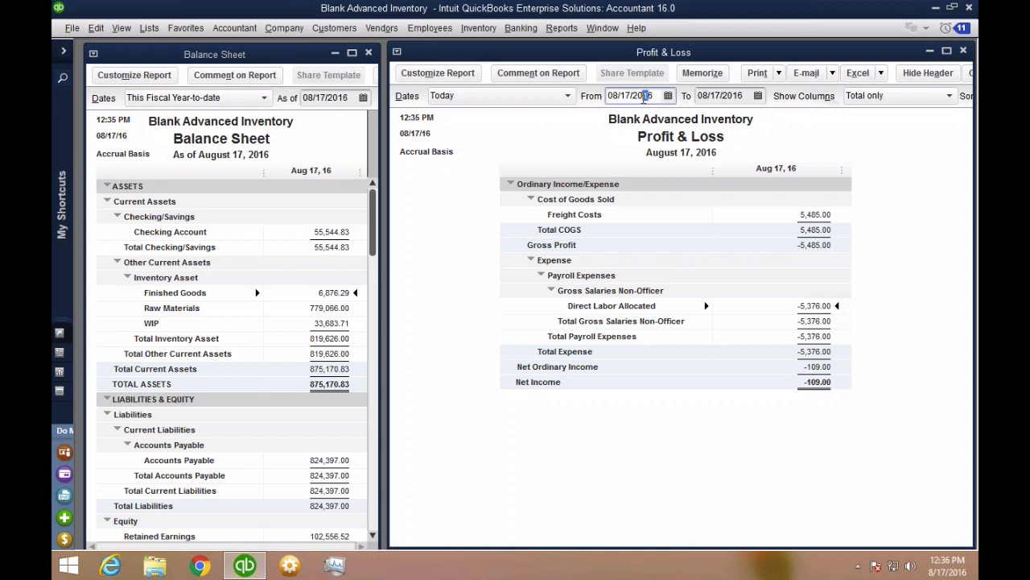
{"action": "key", "text": "m"}
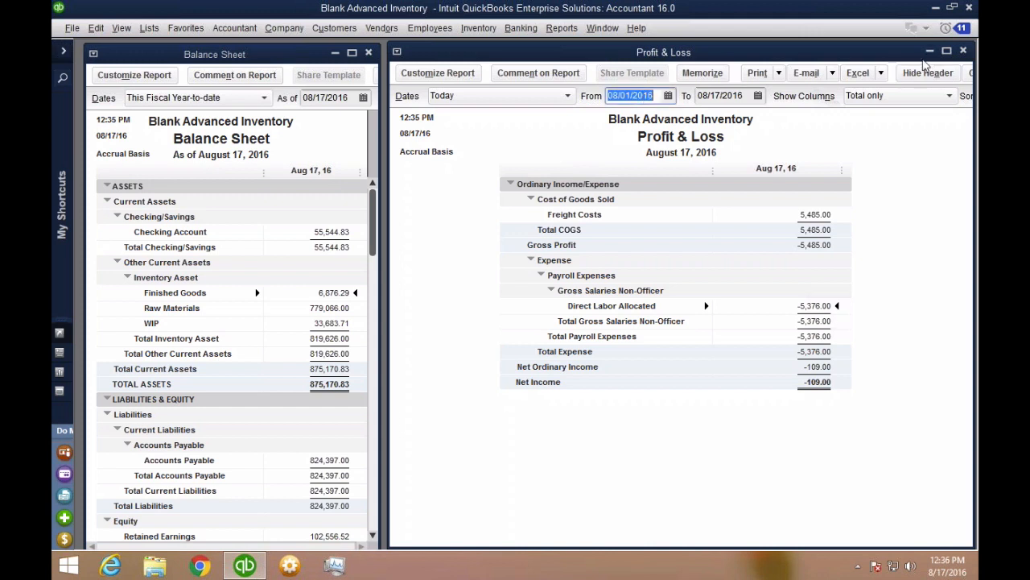
{"action": "key", "text": "Tab"}
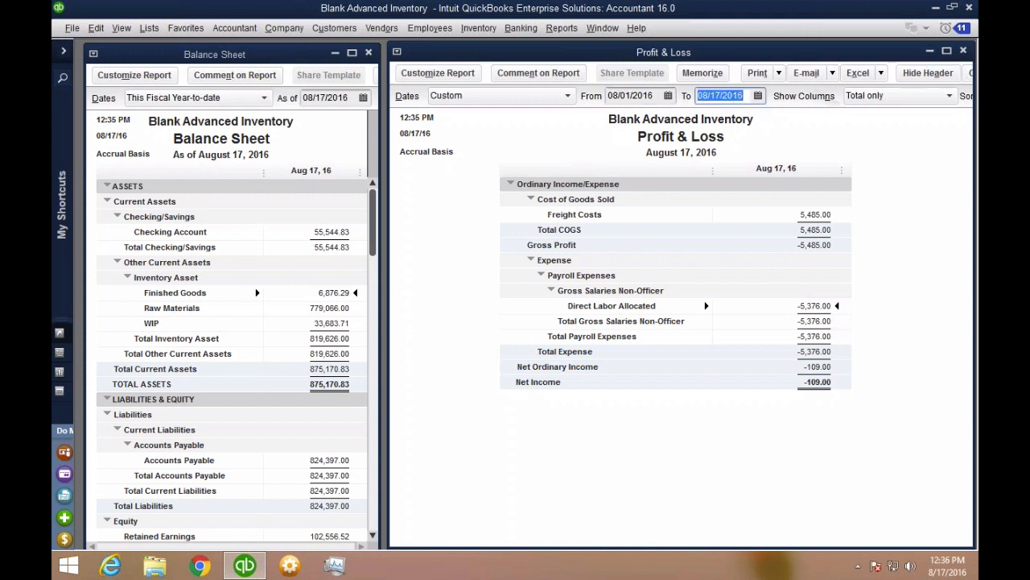
{"action": "key", "text": "Tab"}
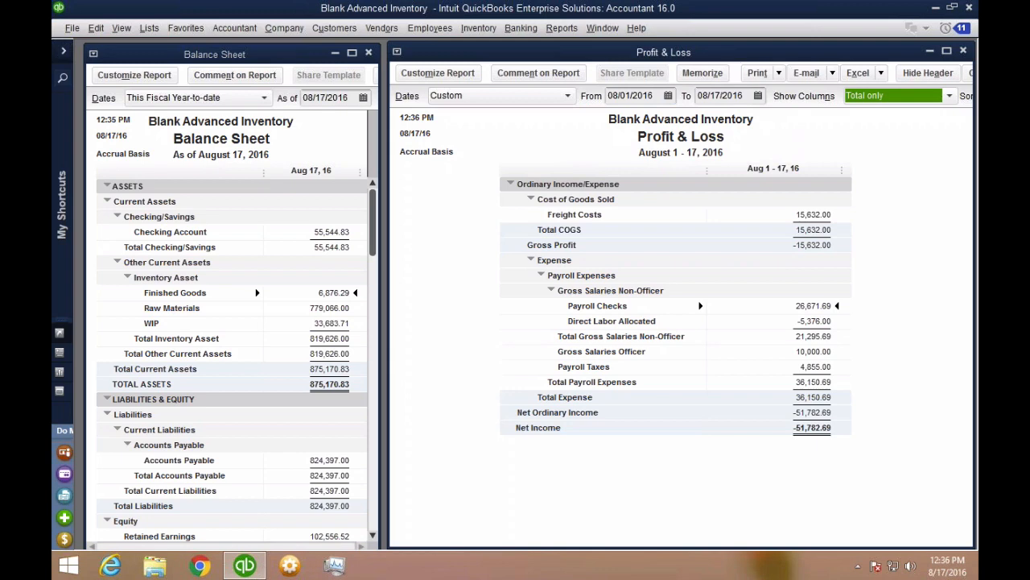
- Trace the Payroll Checks amount to its source check, examine the check's total, and close the check and detail report
{"action": "double_click", "coordinate": [824, 306]}
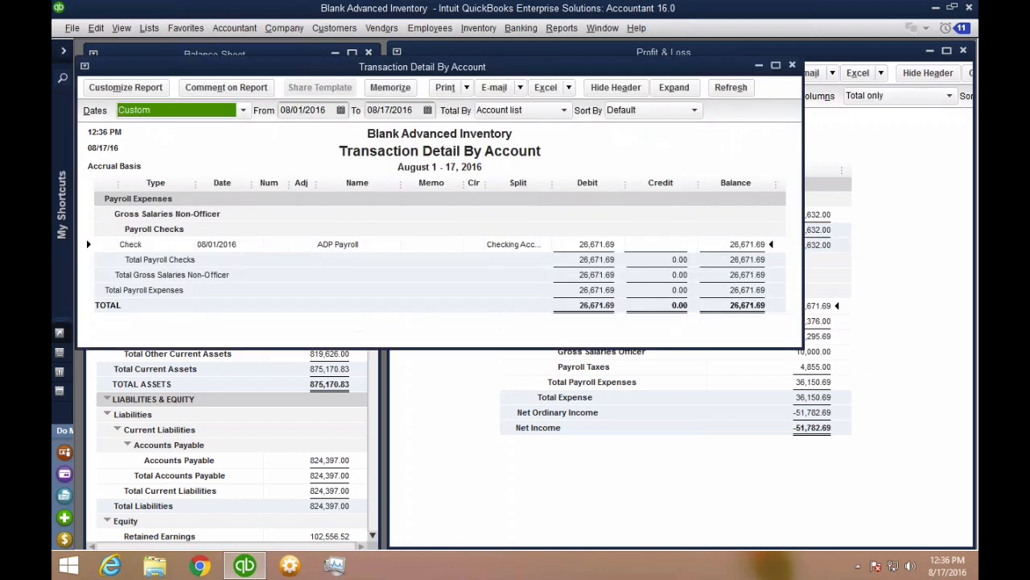
{"action": "double_click", "coordinate": [346, 244]}
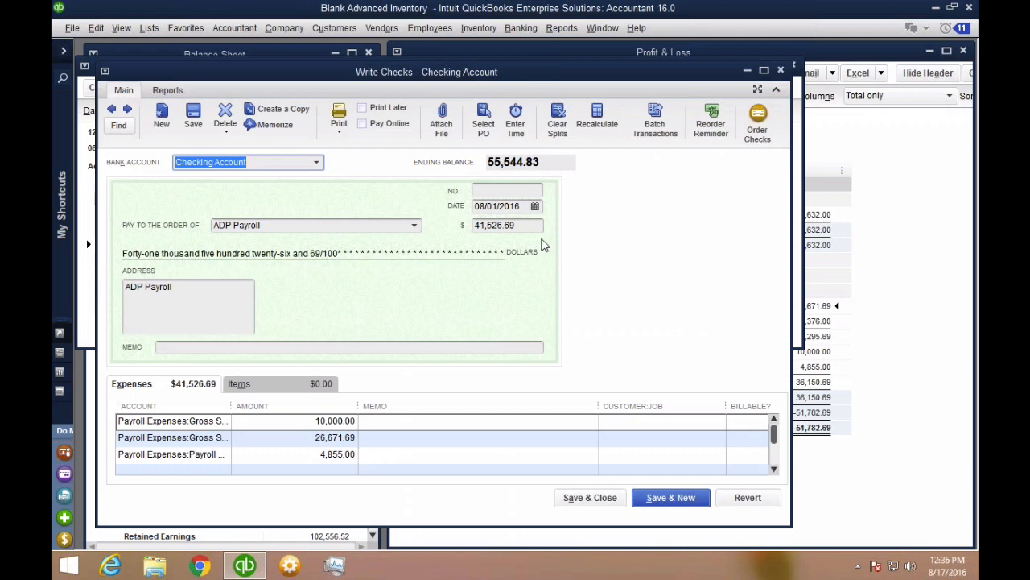
{"action": "left_click", "coordinate": [531, 227]}
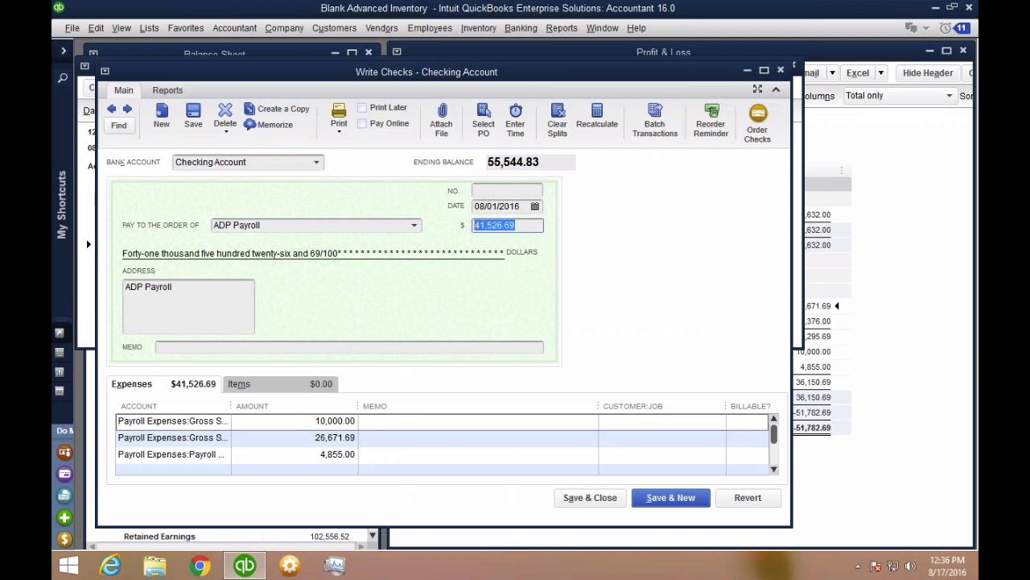
{"action": "left_click", "coordinate": [780, 70]}
{"action": "left_click", "coordinate": [792, 67]}
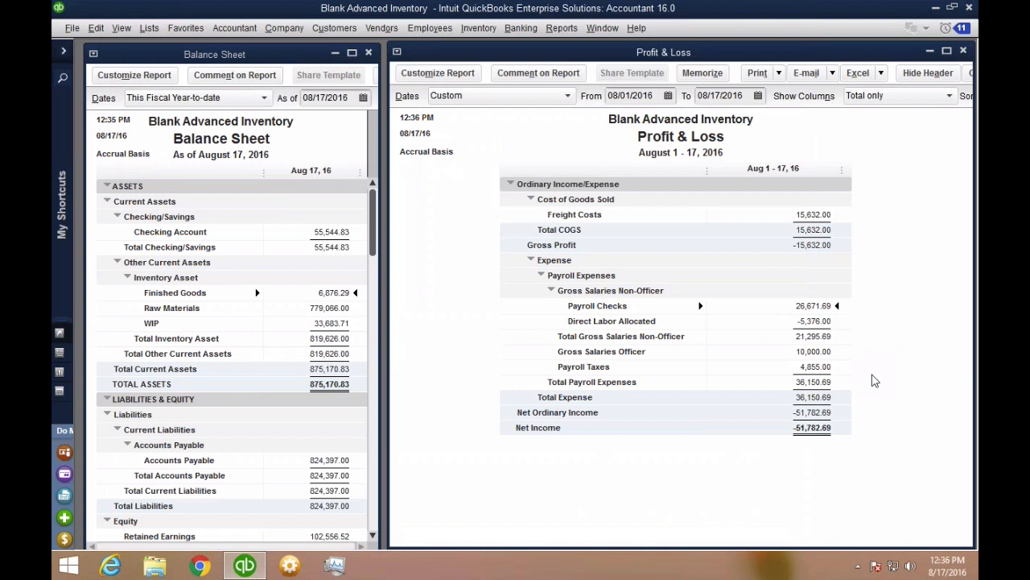
{"action": "key", "text": "ctrl"}
{"action": "key", "text": "ctrl"}
{"action": "key", "text": "ctrl"}
{"action": "left_click", "coordinate": [499, 95]}
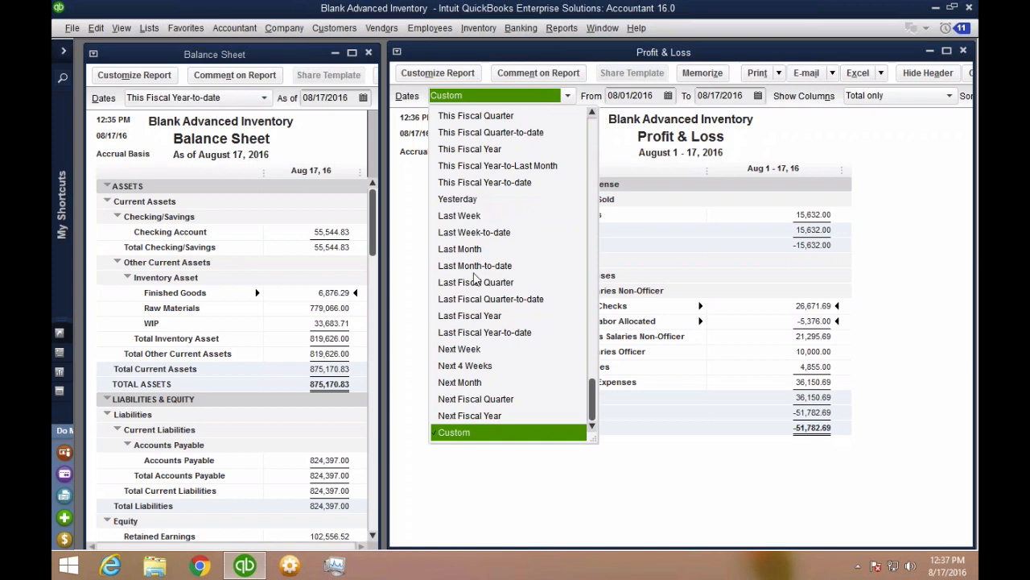
{"action": "left_click", "coordinate": [950, 333]}
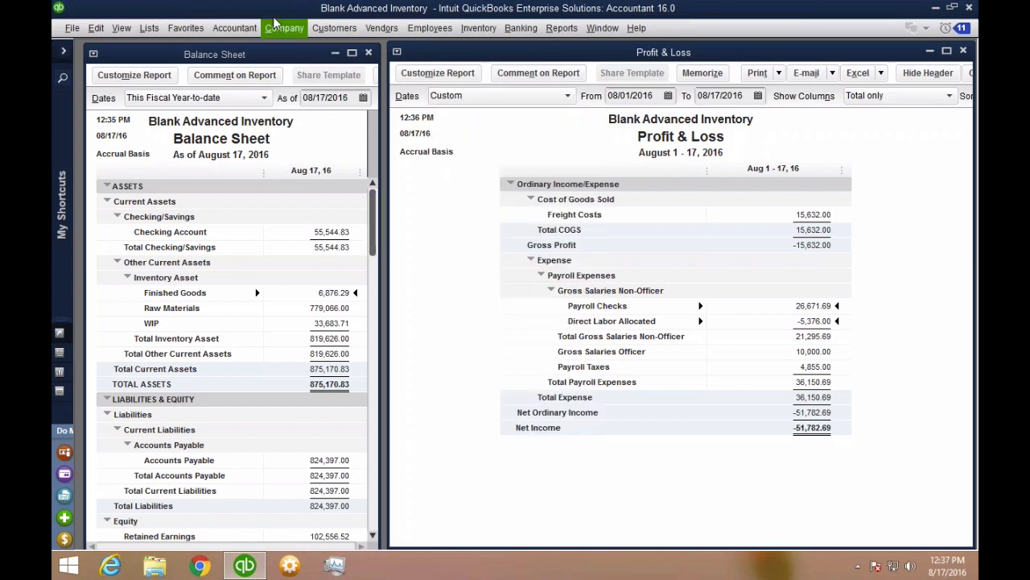
- Start a new customer invoice for US Buyer Corp, leaving its item lines unsorted
{"action": "left_click", "coordinate": [349, 31]}
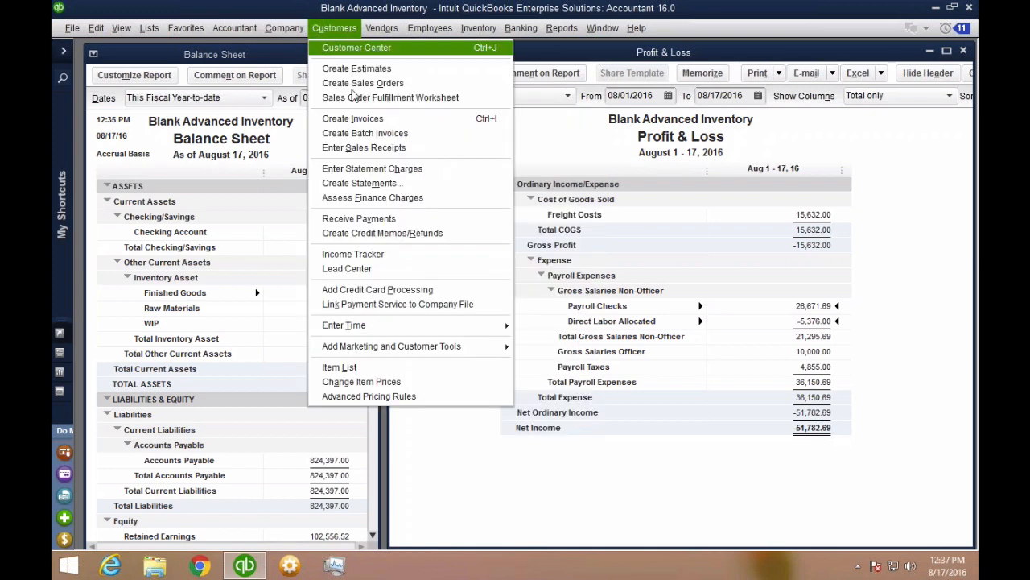
{"action": "left_click", "coordinate": [353, 118]}
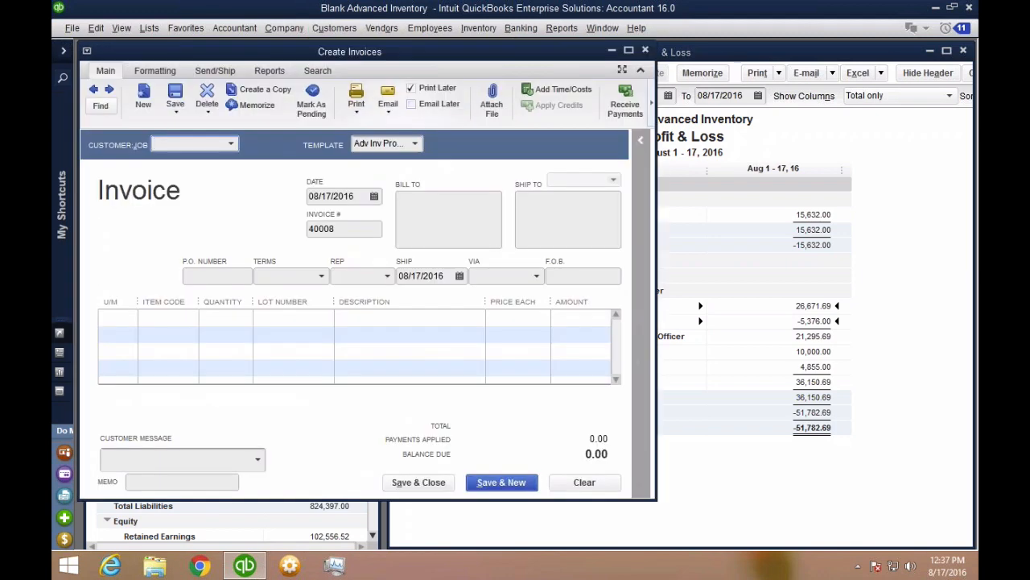
{"action": "left_click", "coordinate": [231, 143]}
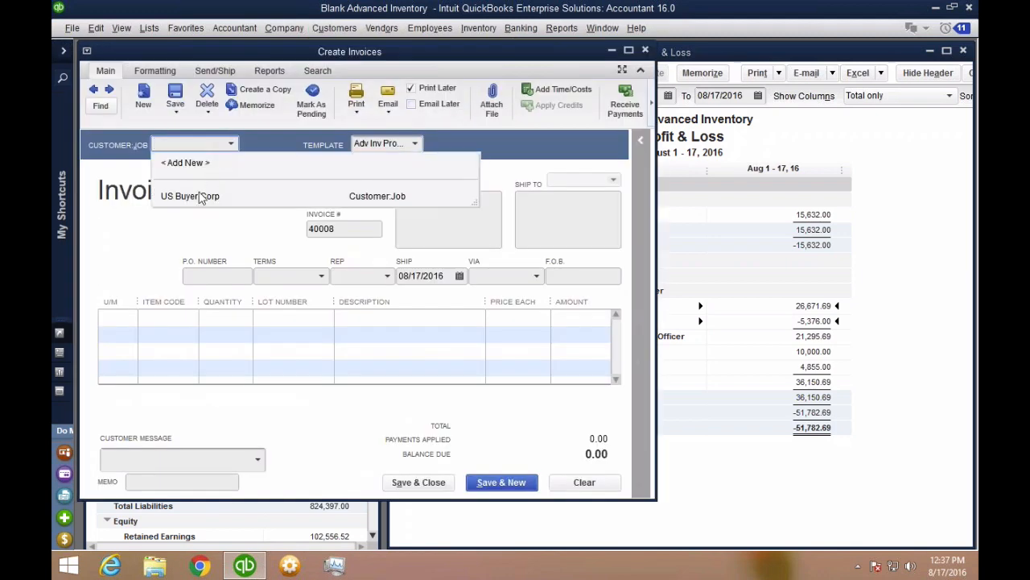
{"action": "left_click", "coordinate": [199, 196]}
{"action": "left_click", "coordinate": [165, 303]}
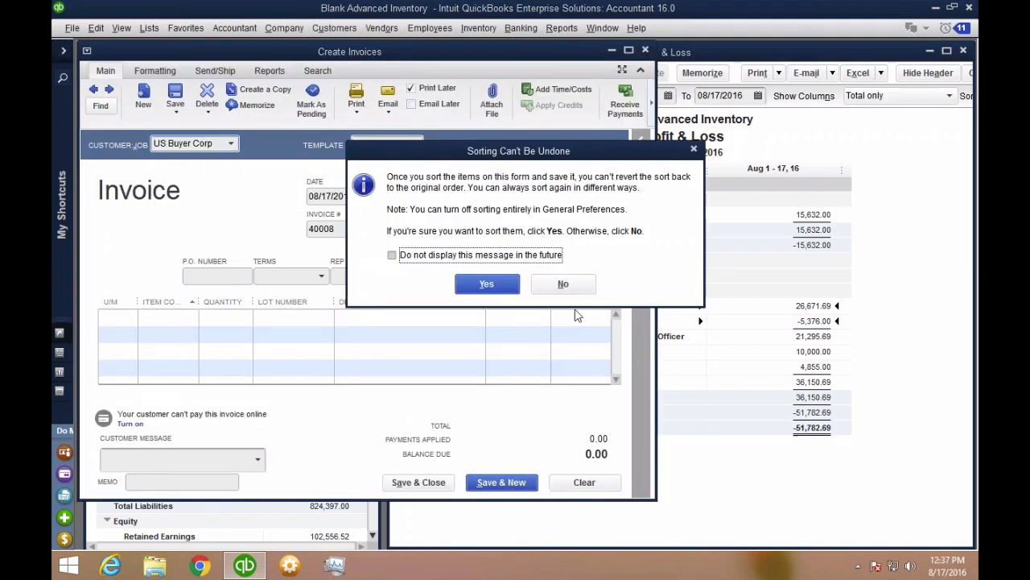
{"action": "left_click", "coordinate": [563, 283]}
- Add 100 units of Finished Gold/Copper Good from lot 08172016 to the invoice
{"action": "left_click", "coordinate": [190, 317]}
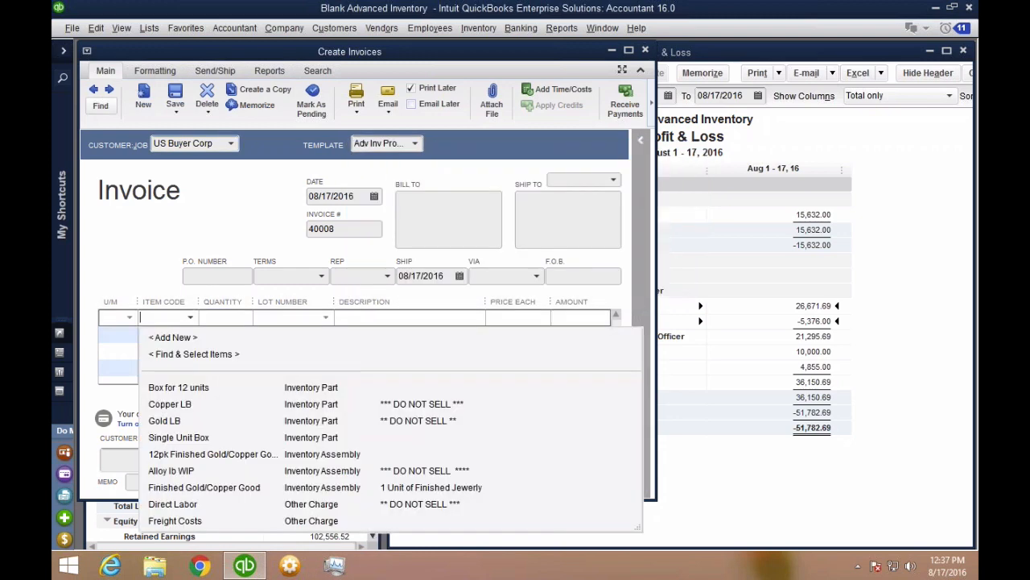
{"action": "left_click", "coordinate": [187, 487]}
{"action": "left_click", "coordinate": [211, 315]}
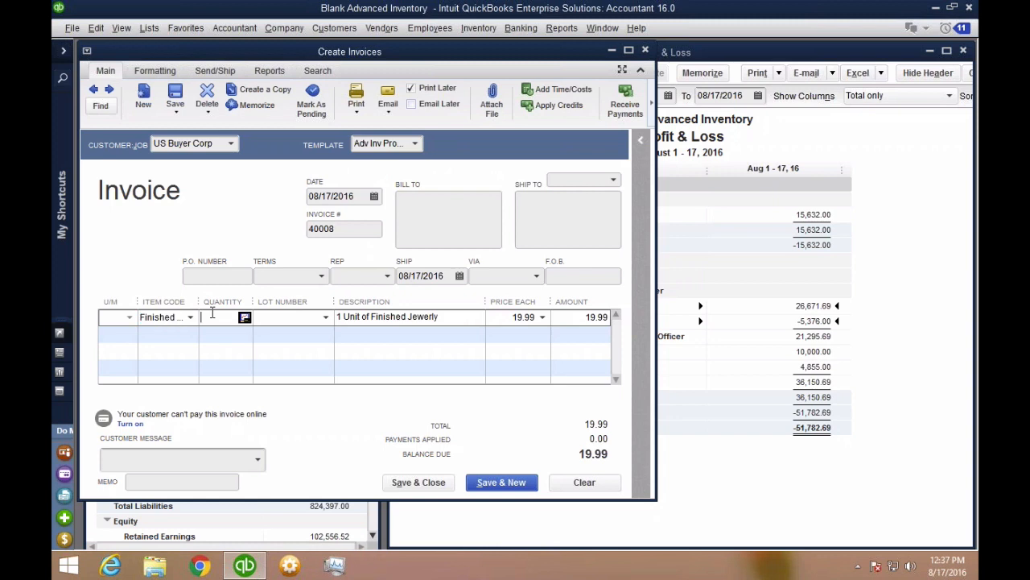
{"action": "type", "text": "100"}
{"action": "key", "text": "Tab"}
{"action": "left_click", "coordinate": [330, 320]}
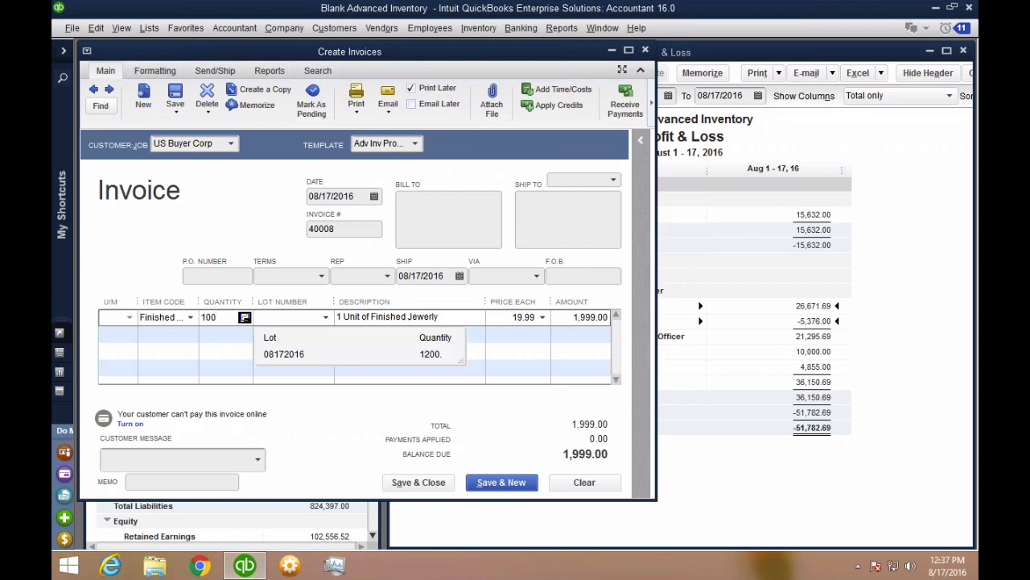
{"action": "left_click", "coordinate": [299, 352]}
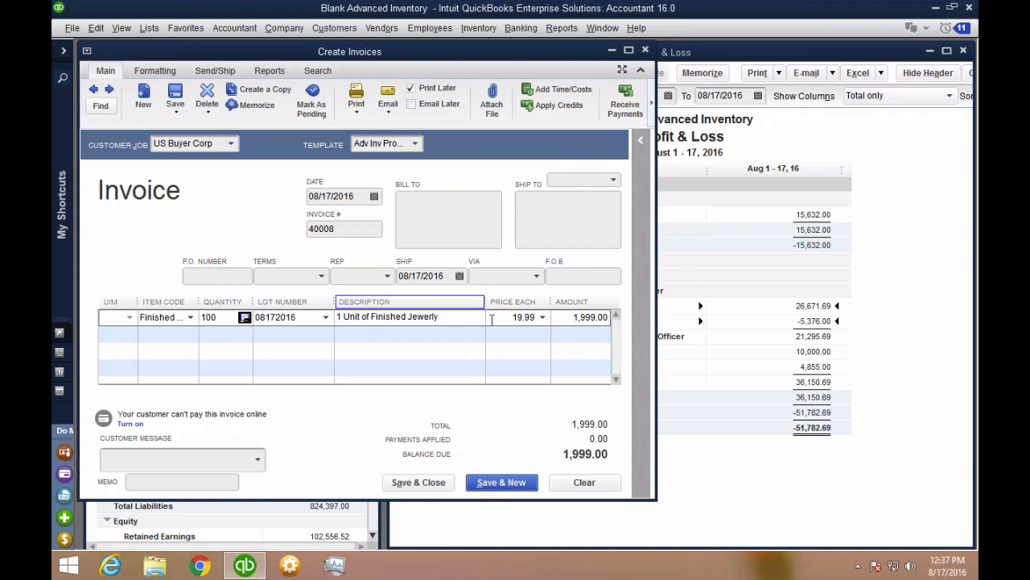
- Check the finished goods line's amount, then save the invoice and close its form
{"action": "left_click", "coordinate": [467, 354]}
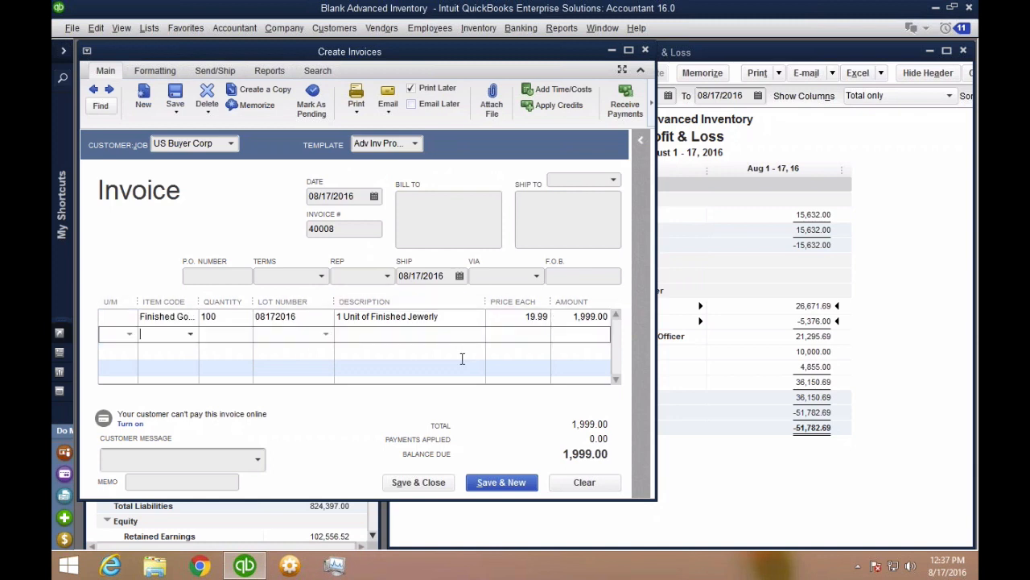
{"action": "left_click", "coordinate": [594, 317]}
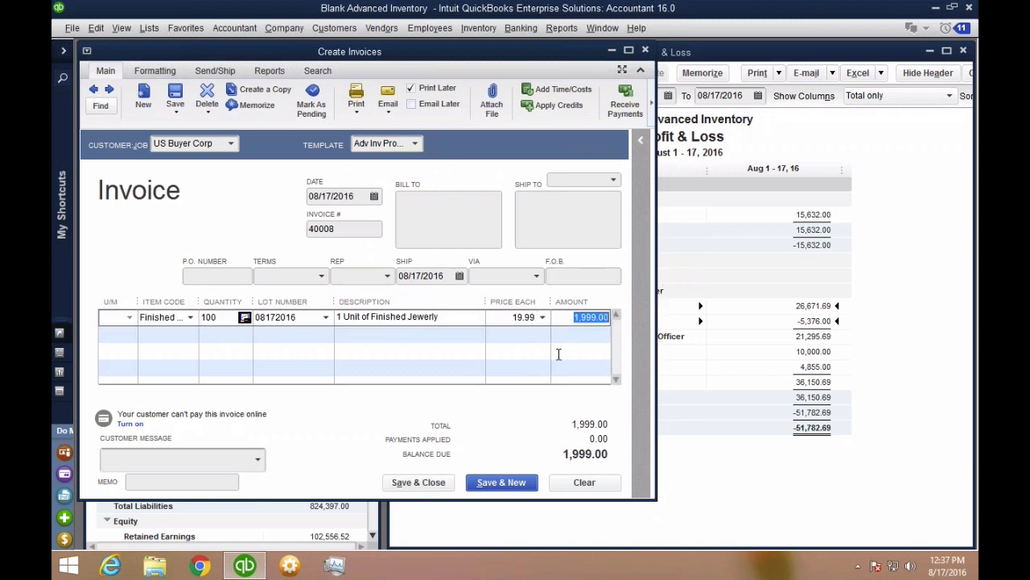
{"action": "left_click", "coordinate": [417, 483]}
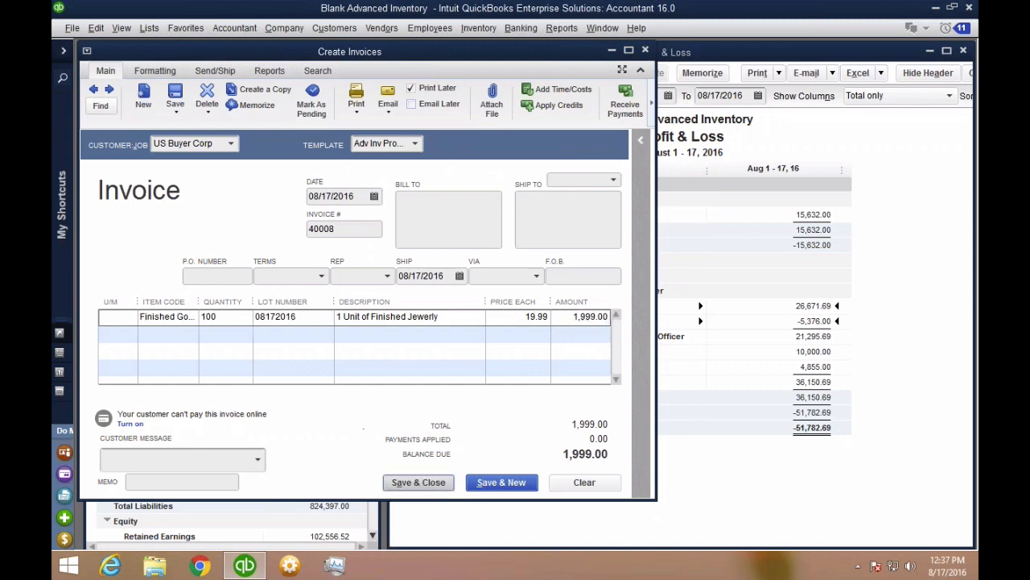
{"action": "left_click", "coordinate": [609, 385]}
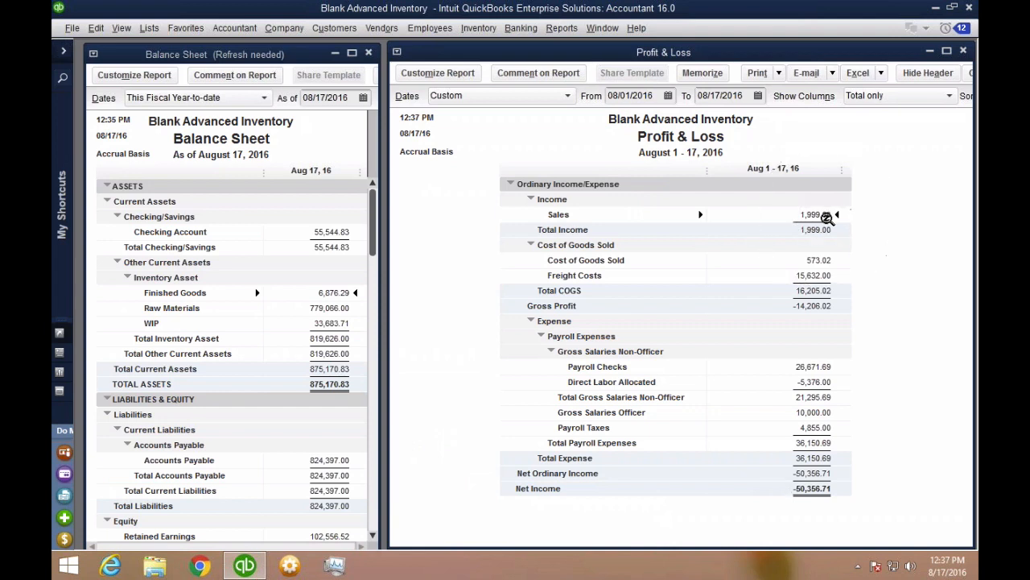
- Trace Cost of Goods Sold to its source invoice, widen the item code column to read the item, and close both windows
{"action": "double_click", "coordinate": [828, 260]}
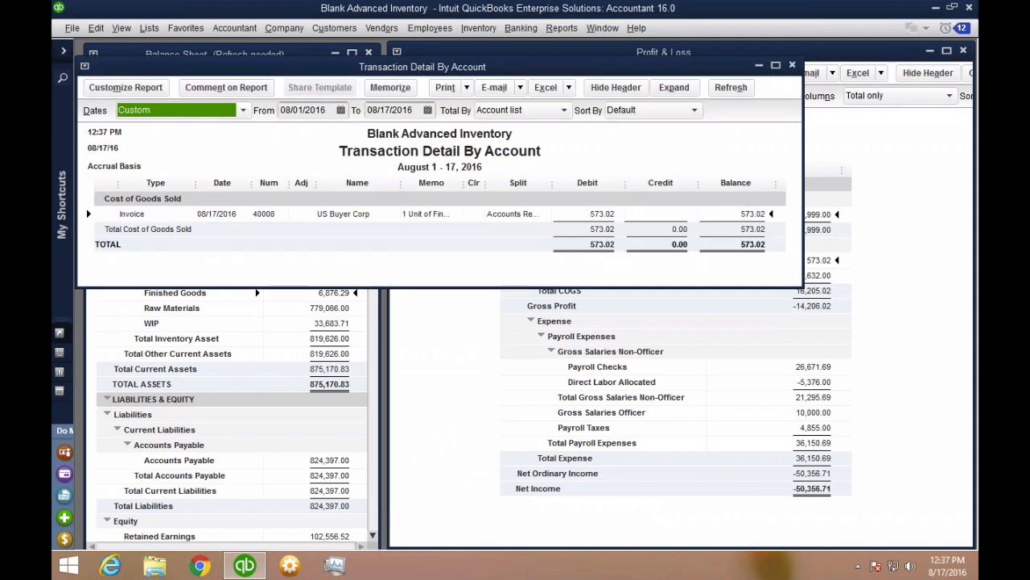
{"action": "double_click", "coordinate": [602, 213]}
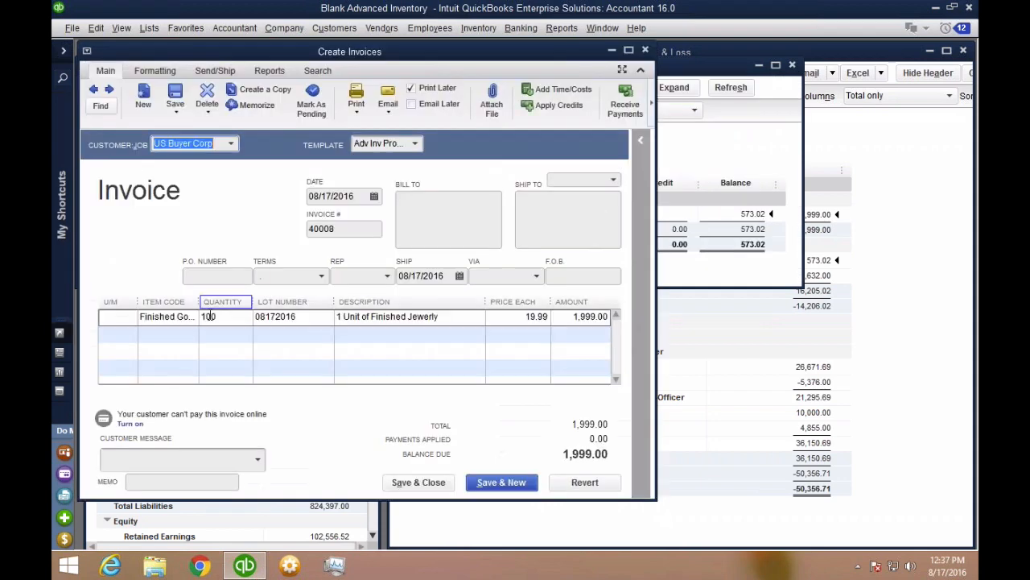
{"action": "left_click_drag", "start_coordinate": [198, 301], "coordinate": [245, 301]}
{"action": "left_click", "coordinate": [210, 317]}
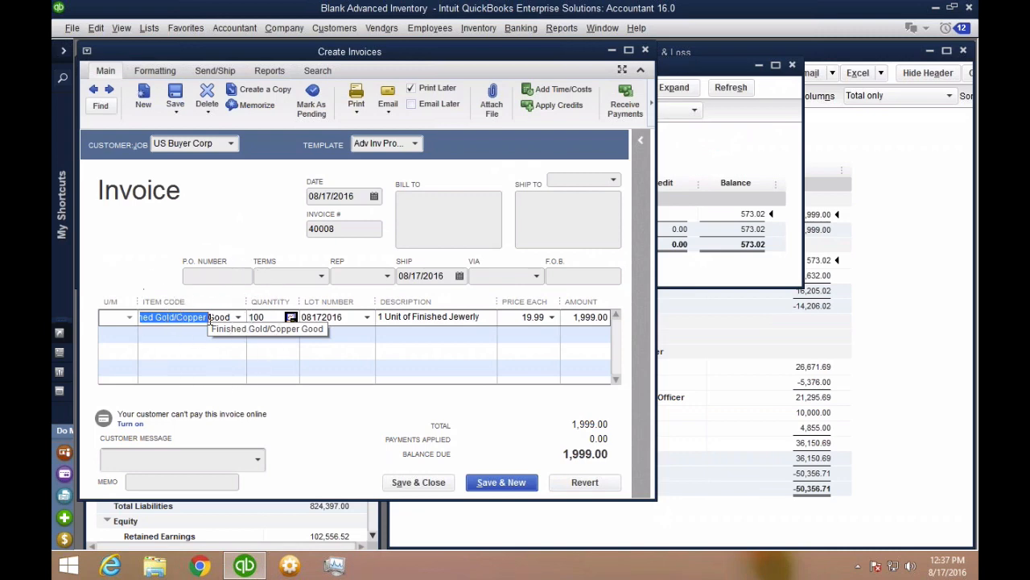
{"action": "key", "text": "Escape"}
{"action": "key", "text": "Escape"}
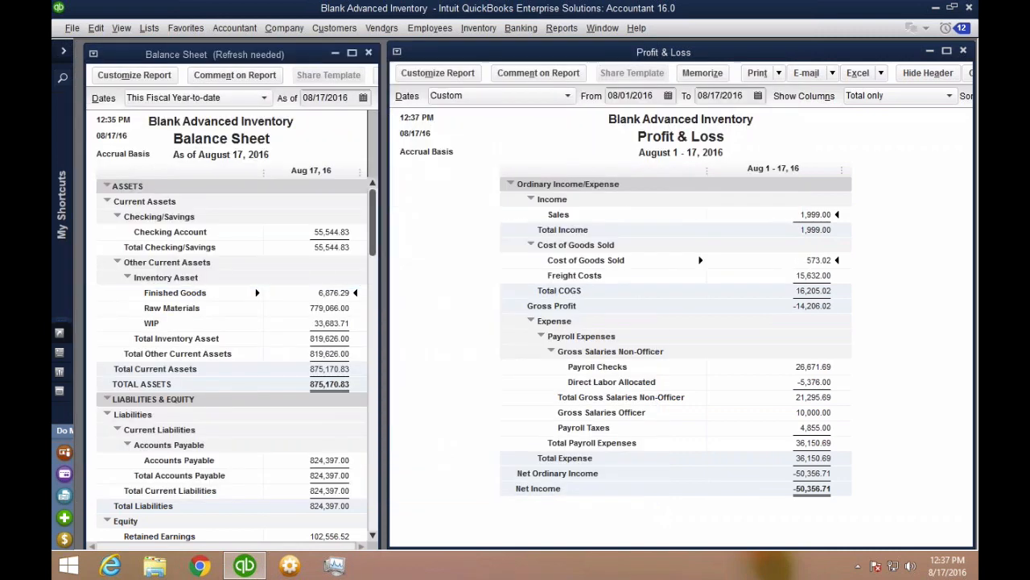
- Open the Inventory Valuation Summary report and examine the on-hand quantities of raw materials, WIP and finished goods
{"action": "left_click", "coordinate": [562, 28]}
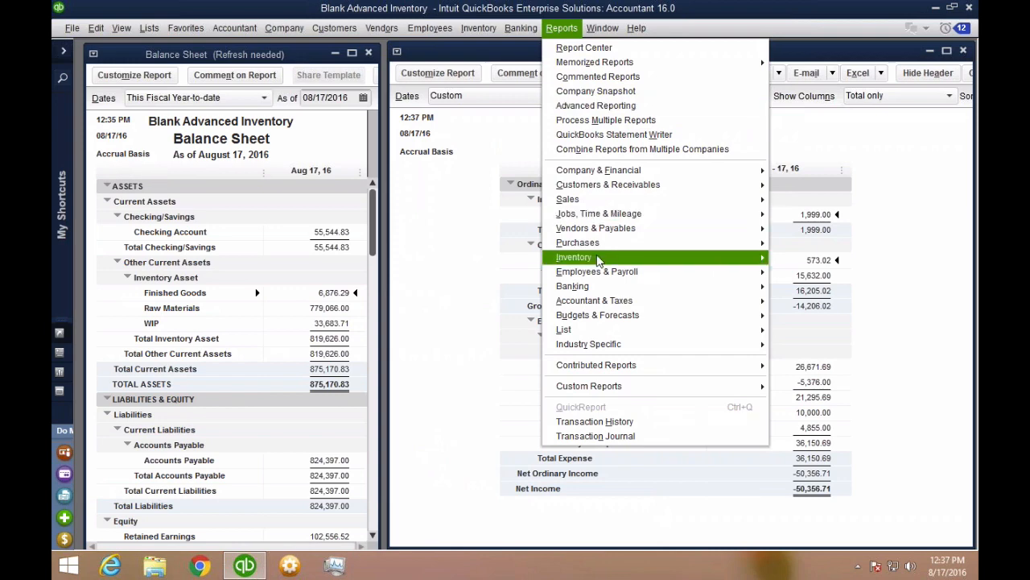
{"action": "mouse_move", "coordinate": [599, 261]}
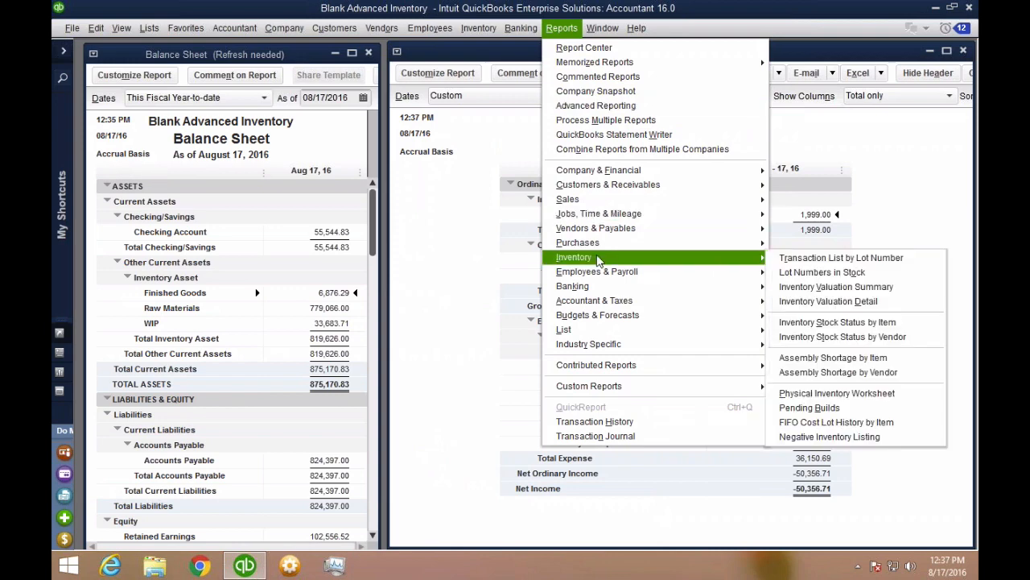
{"action": "left_click", "coordinate": [853, 287]}
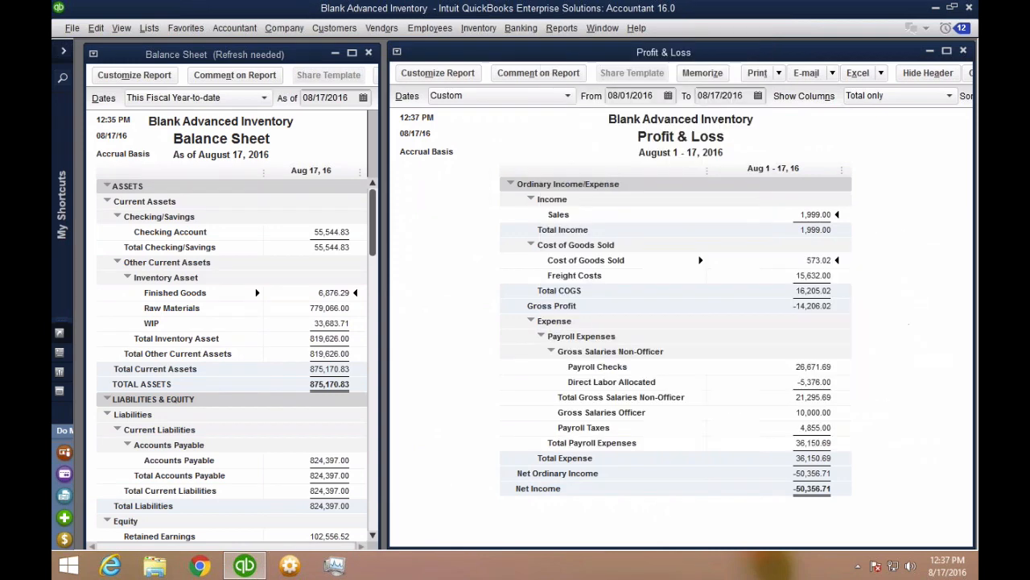
{"action": "left_click_drag", "start_coordinate": [465, 122], "coordinate": [457, 75]}
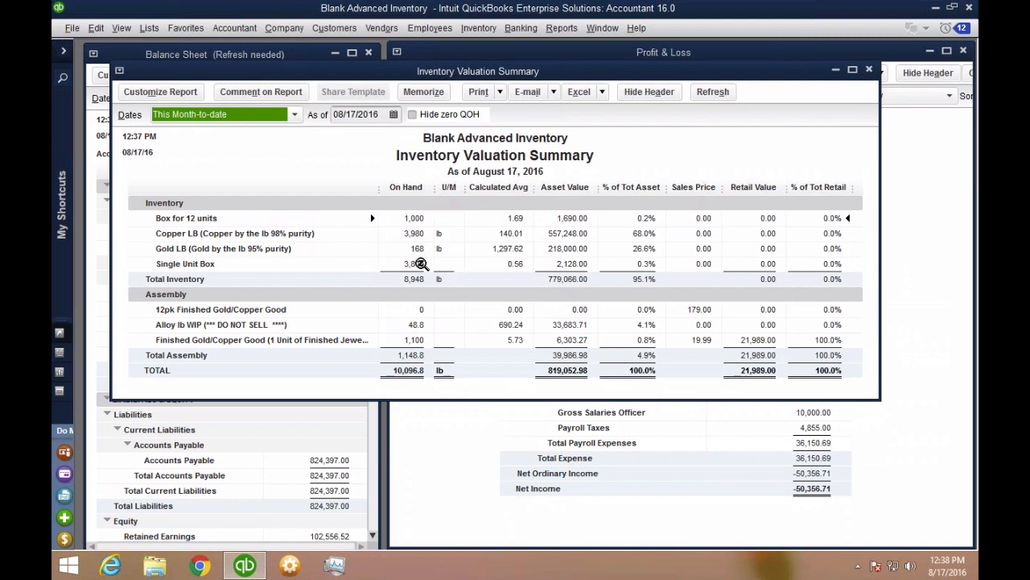
{"action": "left_click", "coordinate": [415, 324]}
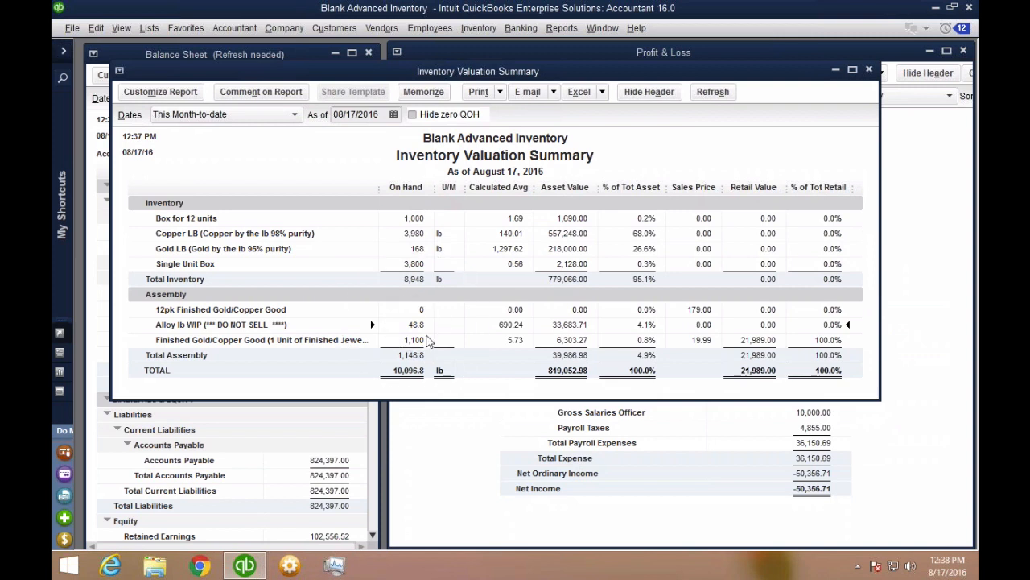
- Examine the Finished Gold/Copper Good row in the Inventory Valuation Summary, then bring the Profit & Loss report to the front
{"action": "key", "text": "ctrl"}
{"action": "key", "text": "ctrl"}
{"action": "key", "text": "ctrl"}
{"action": "left_click", "coordinate": [418, 341]}
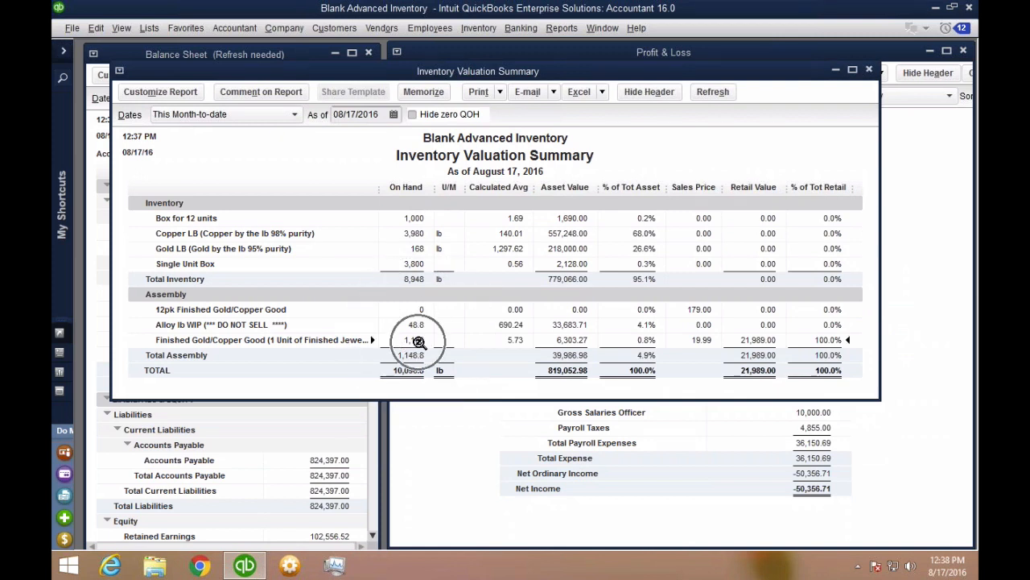
{"action": "key", "text": "Down"}
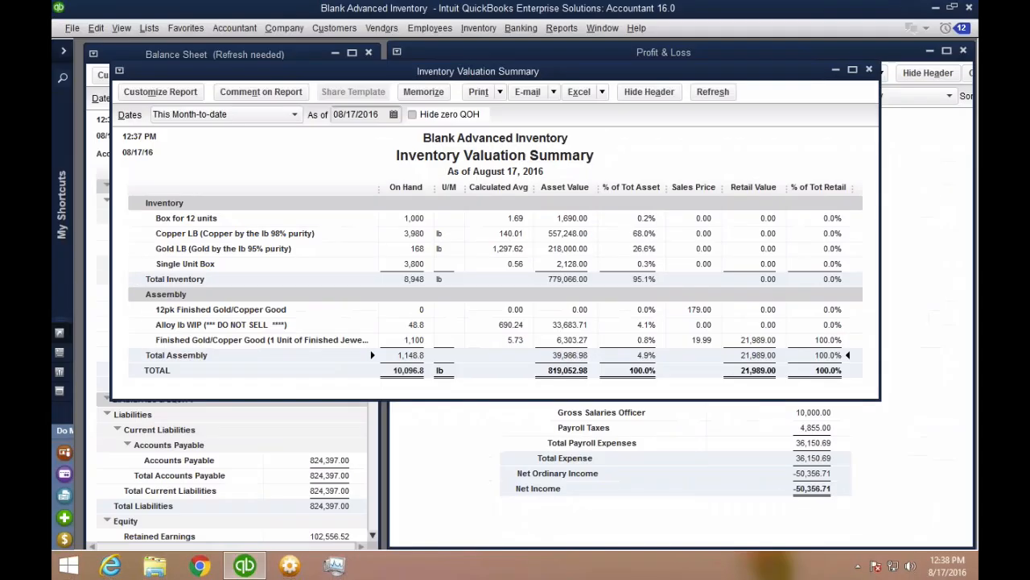
{"action": "left_click", "coordinate": [464, 427]}
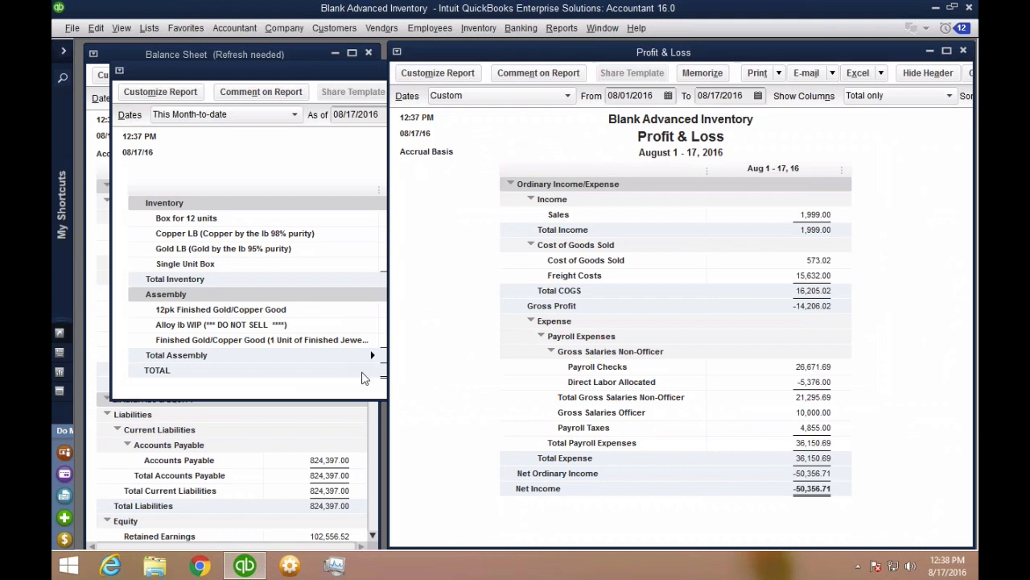
- Trace Freight Costs on the Profit & Loss to the FEDEX check, inspect its expense account, and close the check
{"action": "left_click", "coordinate": [859, 274]}
{"action": "double_click", "coordinate": [700, 276]}
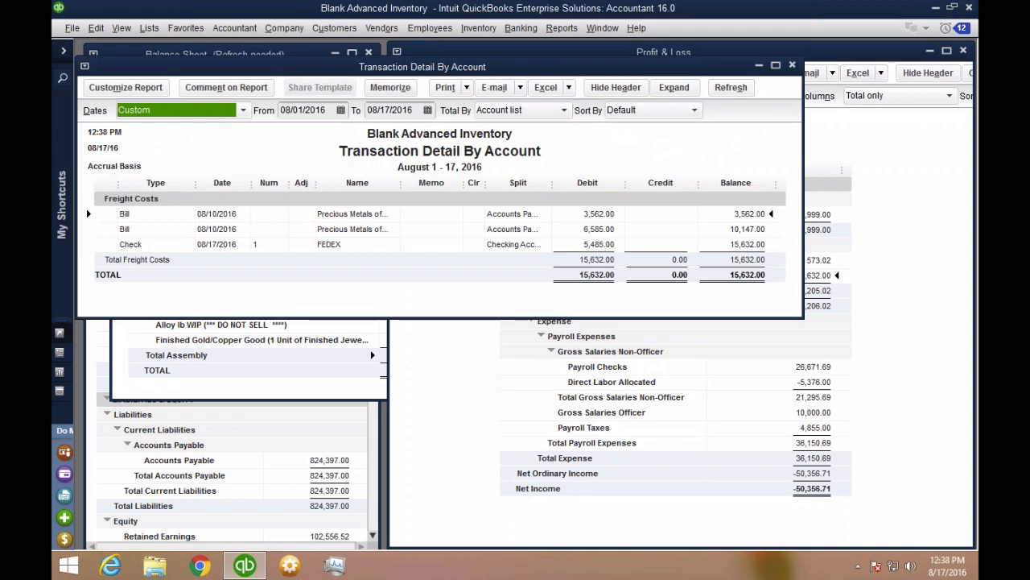
{"action": "double_click", "coordinate": [335, 245]}
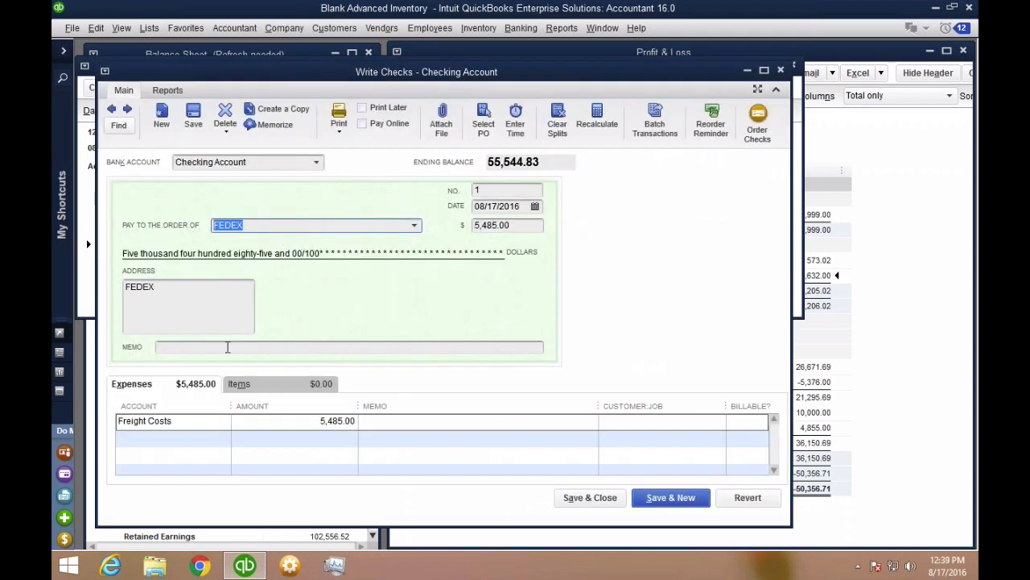
{"action": "left_click", "coordinate": [144, 420]}
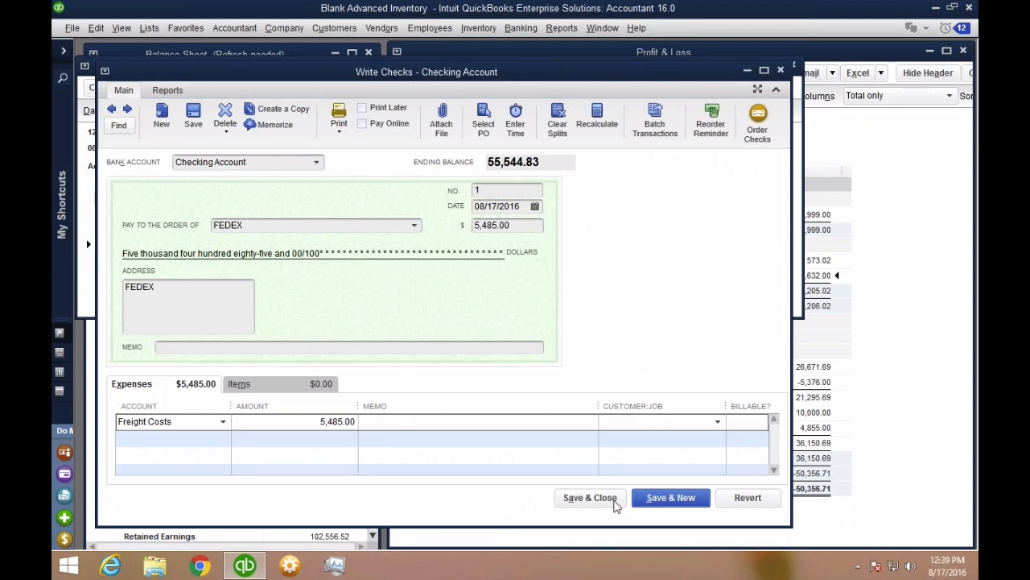
{"action": "left_click", "coordinate": [591, 496]}
- Inspect the freight line on the second Precious Metals of Chile LTD bill, then close the bill and the transaction detail
{"action": "double_click", "coordinate": [363, 229]}
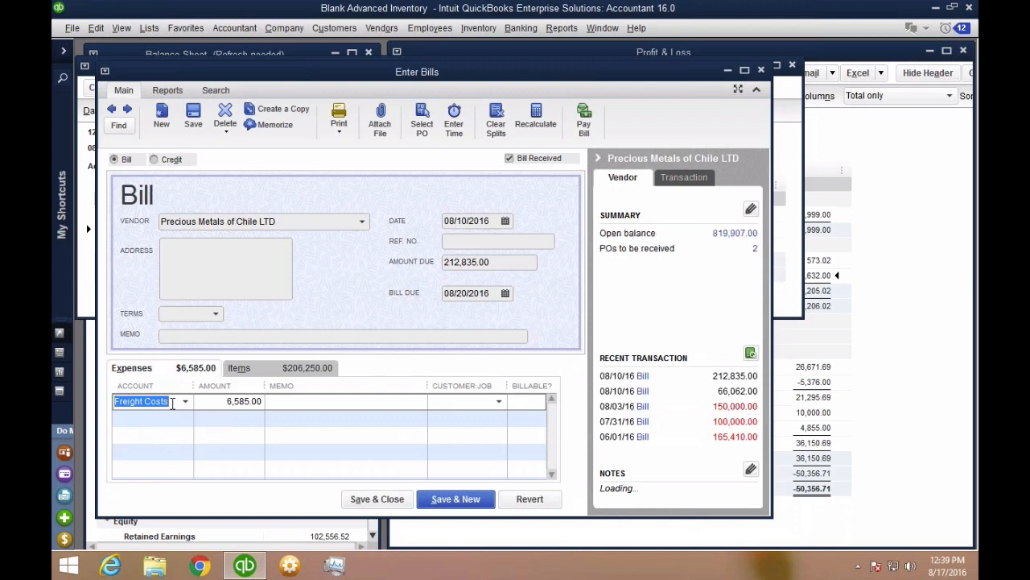
{"action": "key", "text": "Escape"}
{"action": "key", "text": "Escape"}
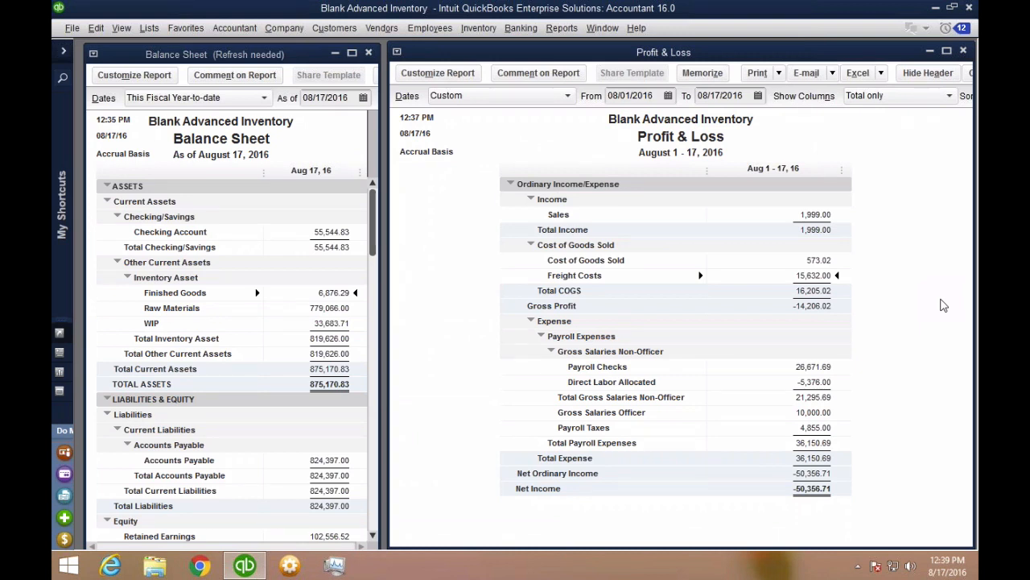
- Open the US Buyer Corp invoice behind the Profit & Loss Sales amount, delete it, and close the invoice and detail windows
{"action": "double_click", "coordinate": [816, 215]}
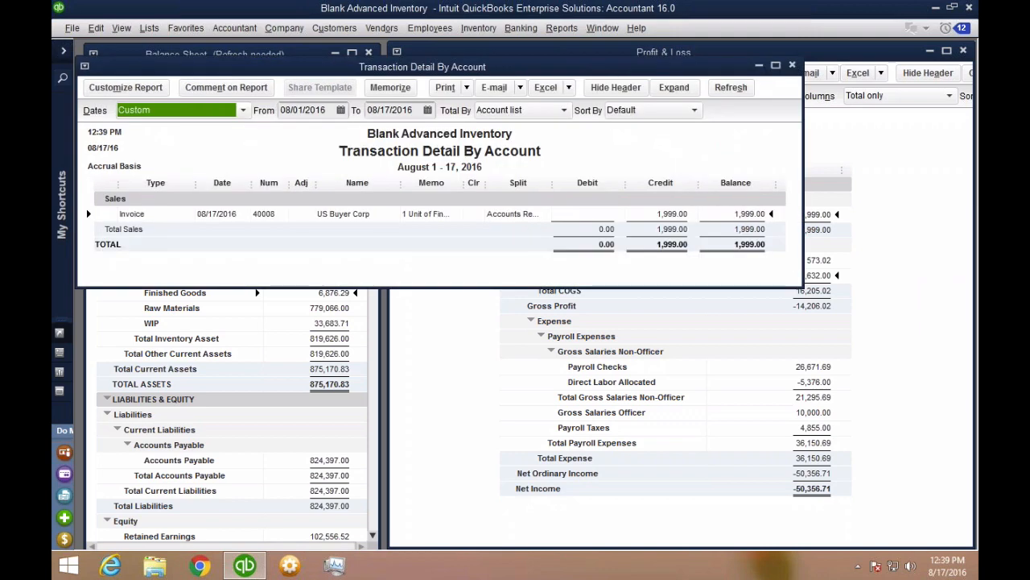
{"action": "double_click", "coordinate": [423, 214]}
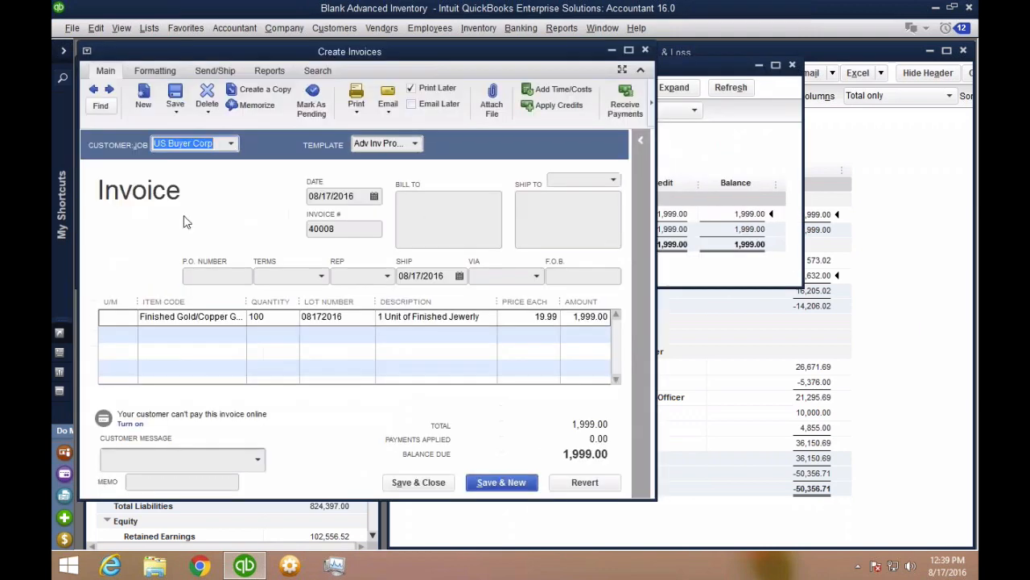
{"action": "right_click", "coordinate": [208, 207]}
{"action": "left_click", "coordinate": [250, 295]}
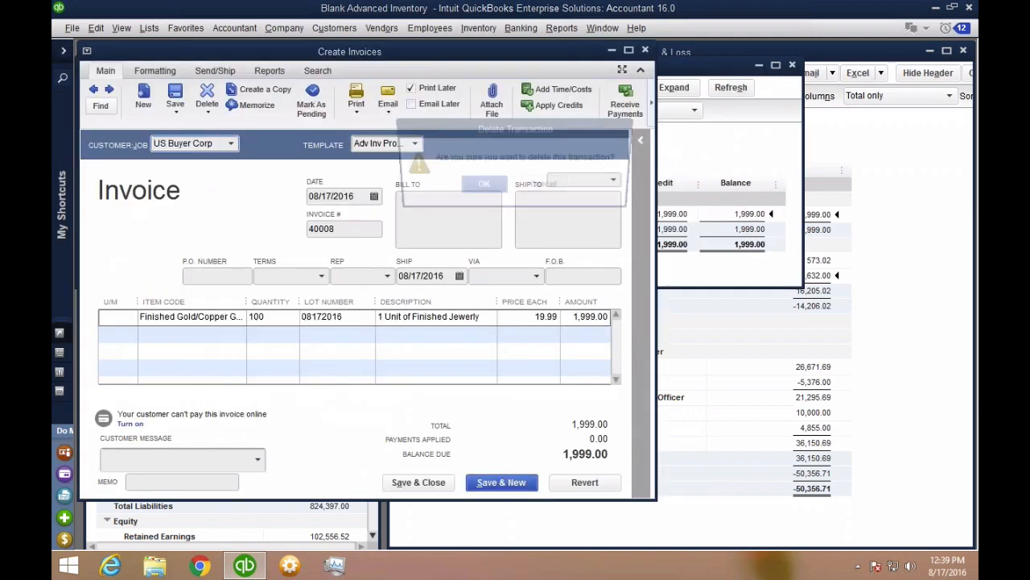
{"action": "left_click", "coordinate": [541, 184]}
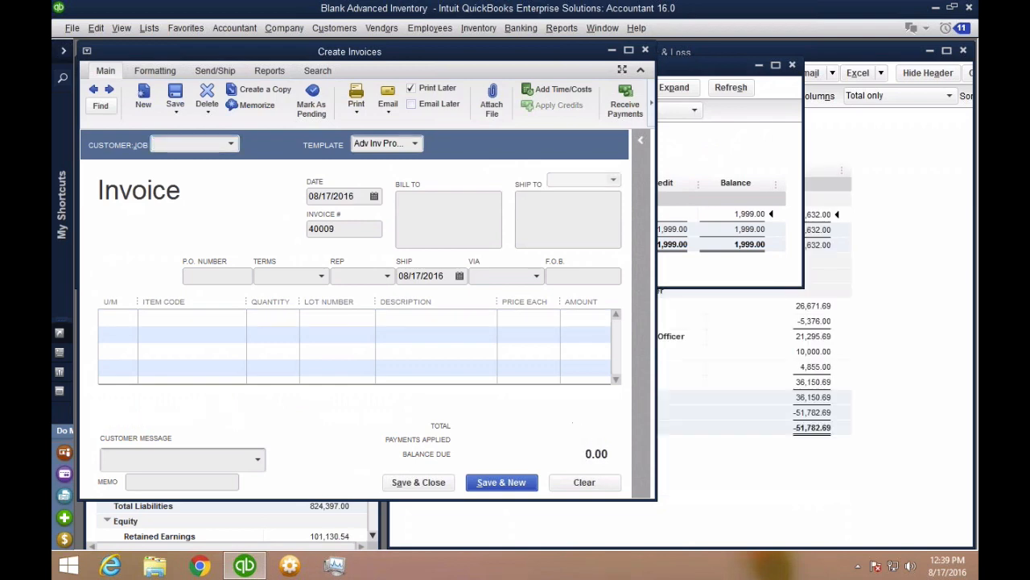
{"action": "left_click", "coordinate": [645, 50]}
{"action": "left_click", "coordinate": [793, 66]}
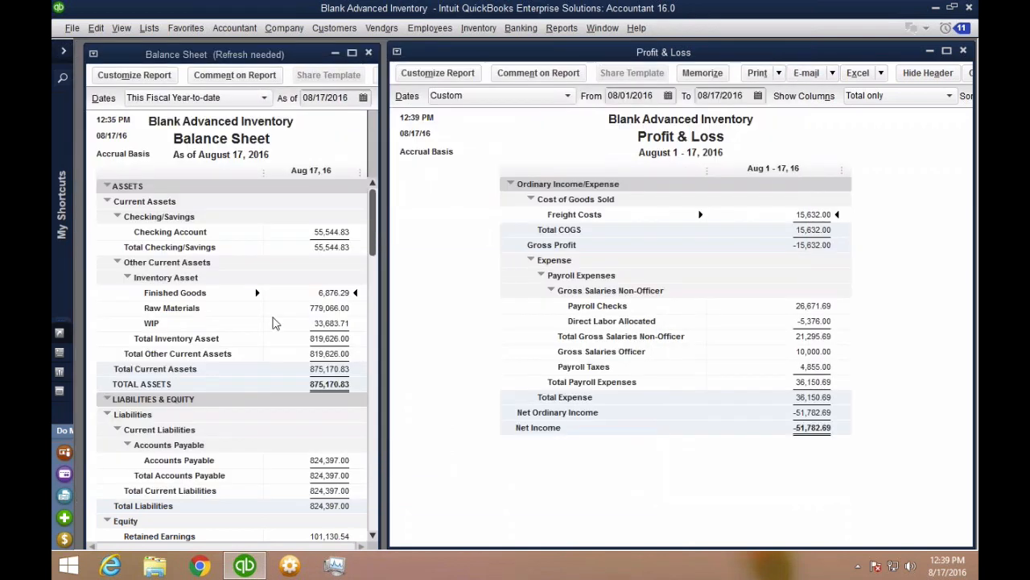
- Open the transactions behind the Finished Goods inventory balance on the Balance Sheet
{"action": "double_click", "coordinate": [335, 293]}
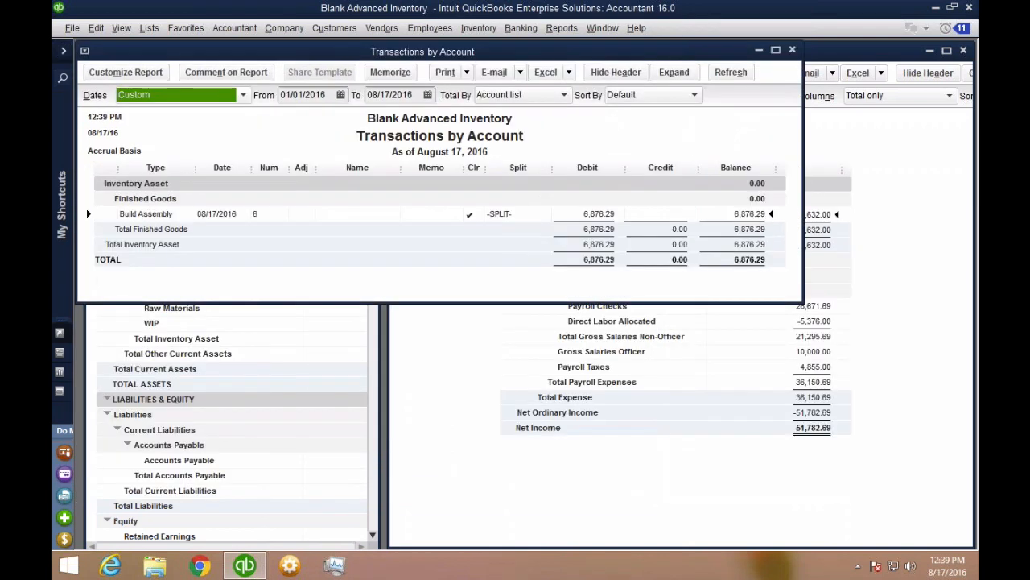
- Delete the Finished Gold/Copper Good build assembly with reference number 6 and close the build window
{"action": "double_click", "coordinate": [313, 214]}
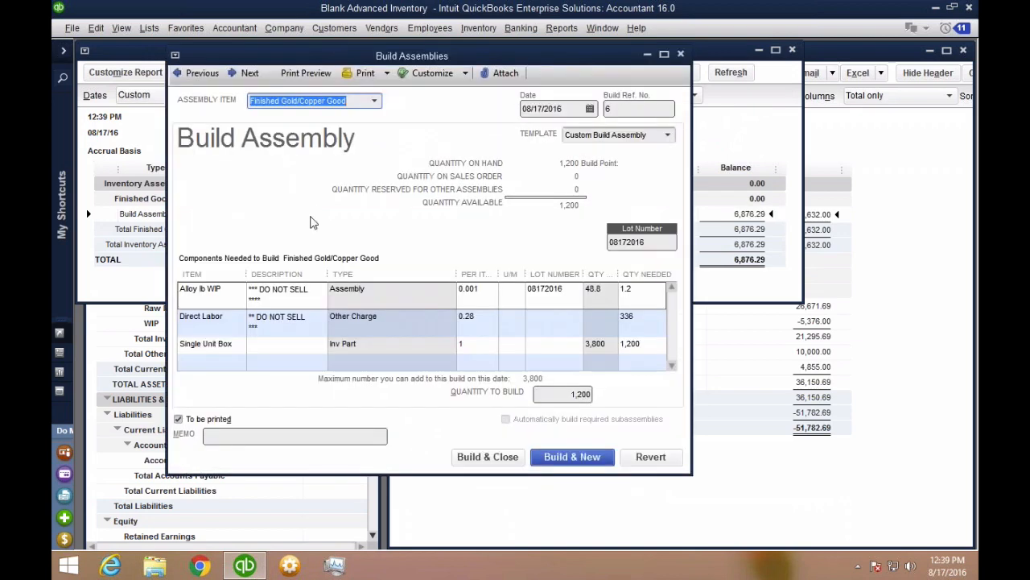
{"action": "left_click", "coordinate": [96, 27]}
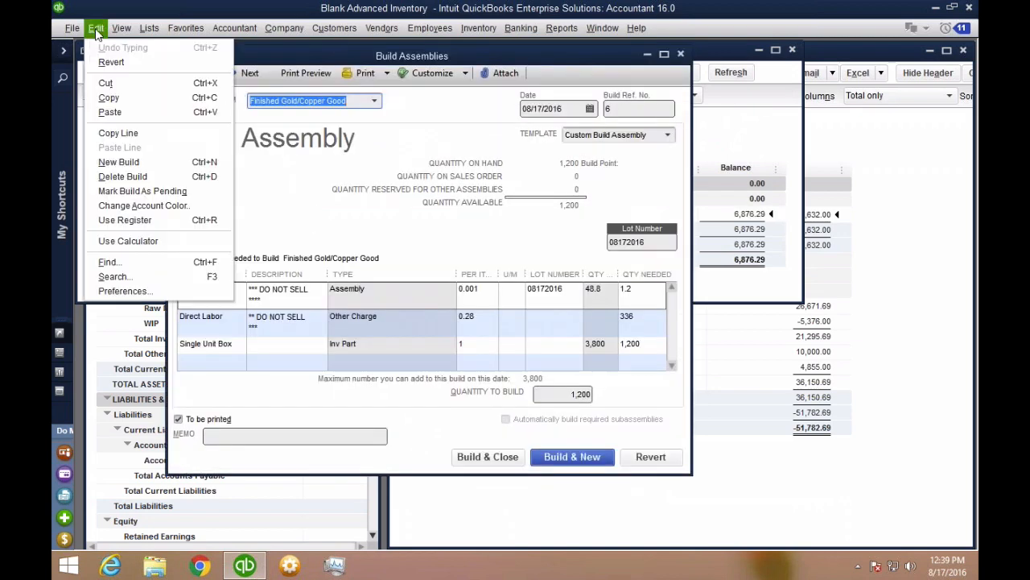
{"action": "left_click", "coordinate": [122, 176]}
{"action": "left_click", "coordinate": [483, 189]}
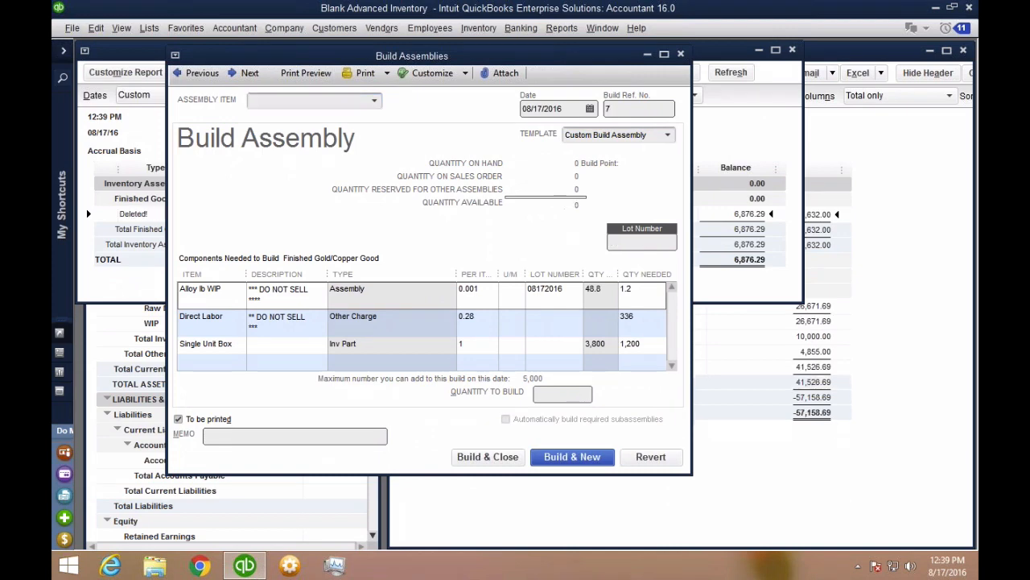
{"action": "left_click", "coordinate": [680, 54]}
- Open the Alloy lb WIP assembly from the item list for editing
{"action": "left_click", "coordinate": [149, 27]}
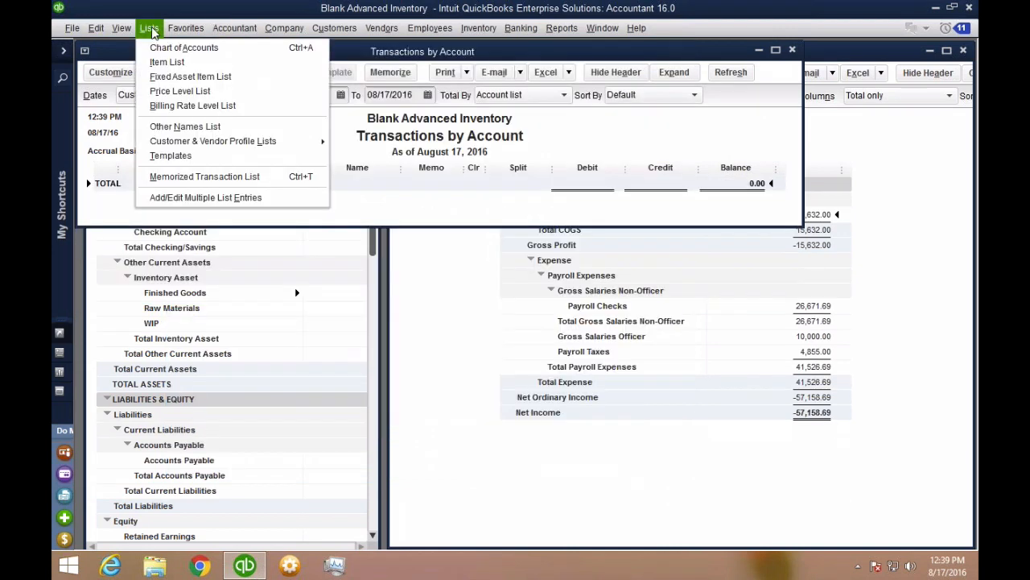
{"action": "left_click", "coordinate": [167, 62]}
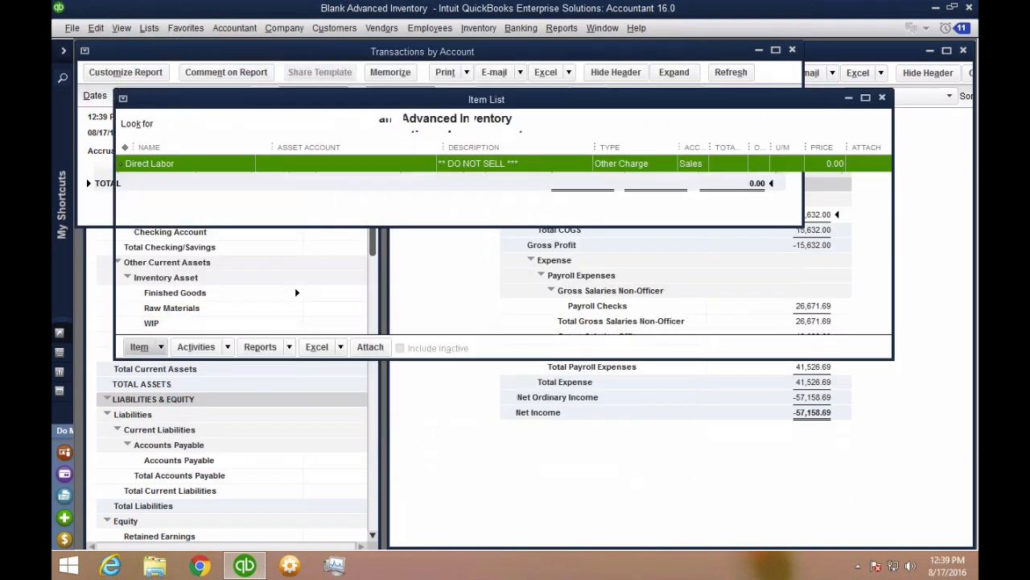
{"action": "left_click", "coordinate": [225, 332]}
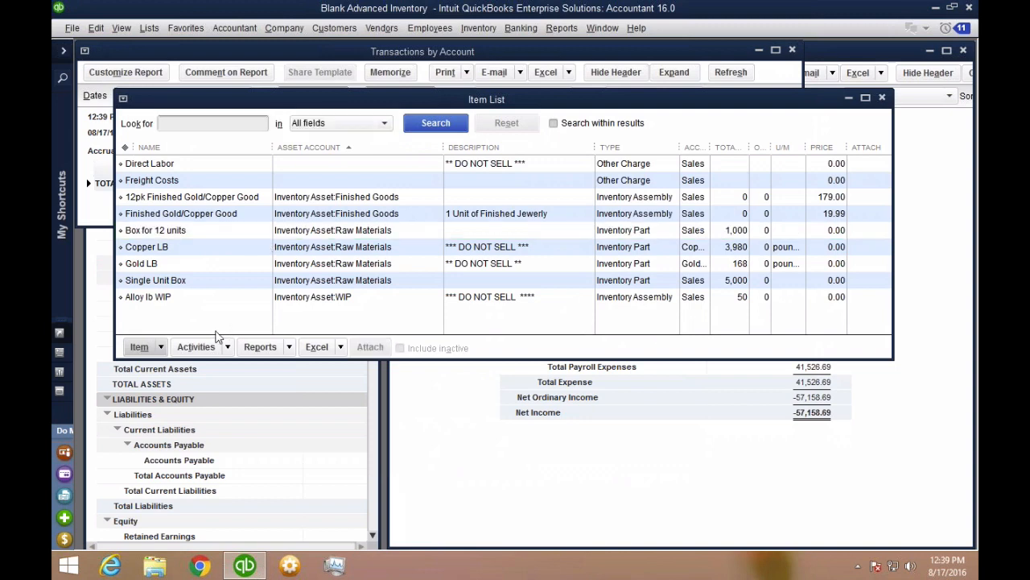
{"action": "left_click", "coordinate": [179, 254]}
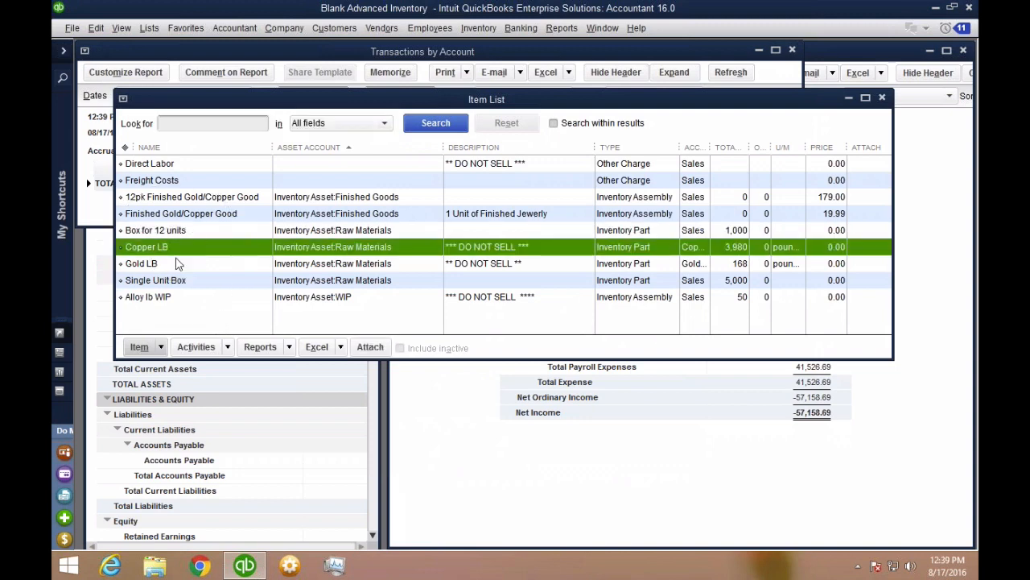
{"action": "left_click", "coordinate": [176, 257]}
{"action": "left_click", "coordinate": [171, 249]}
{"action": "left_click", "coordinate": [169, 261]}
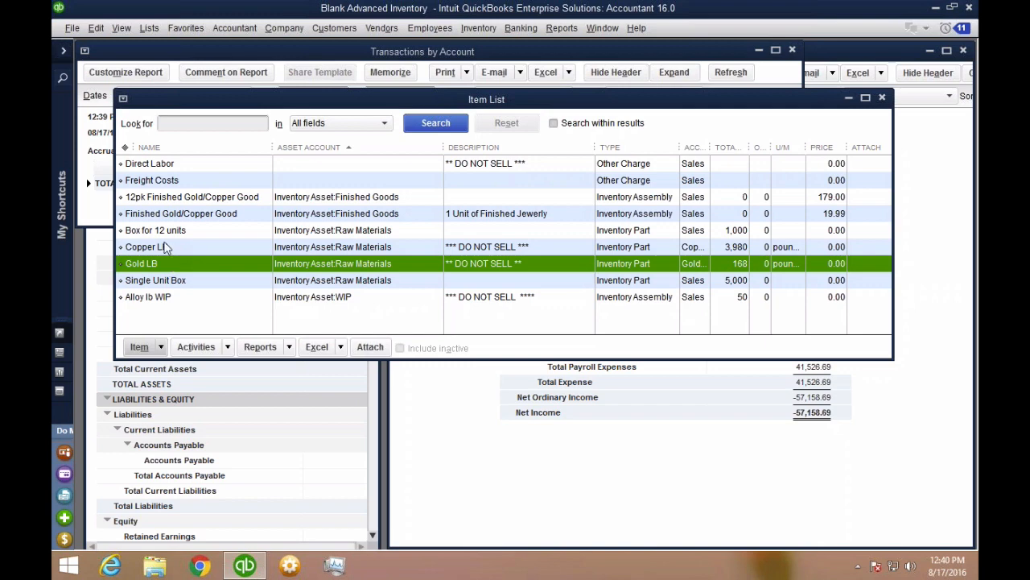
{"action": "left_click", "coordinate": [171, 298]}
{"action": "double_click", "coordinate": [171, 298]}
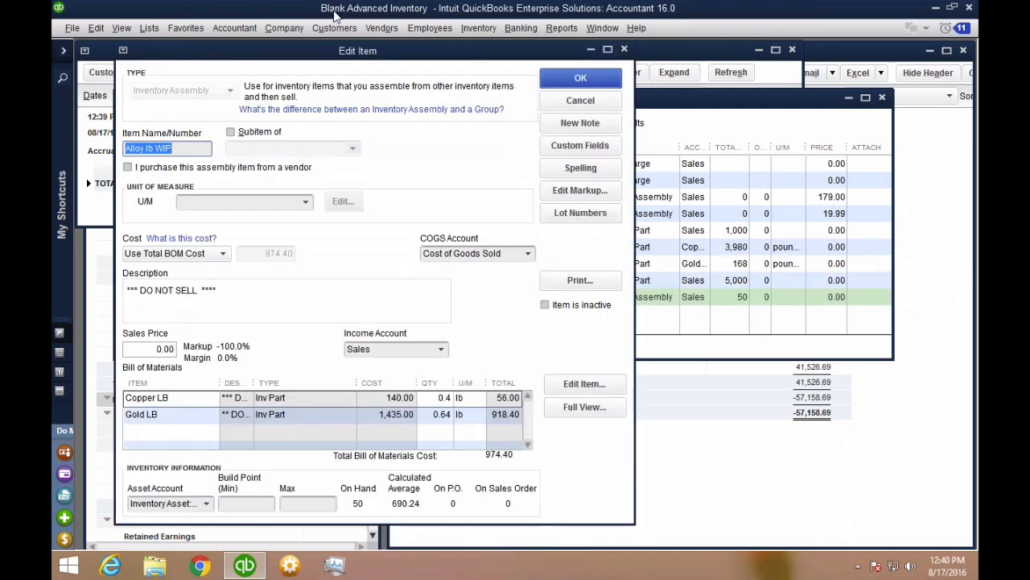
{"action": "left_click_drag", "start_coordinate": [319, 54], "coordinate": [340, 50]}
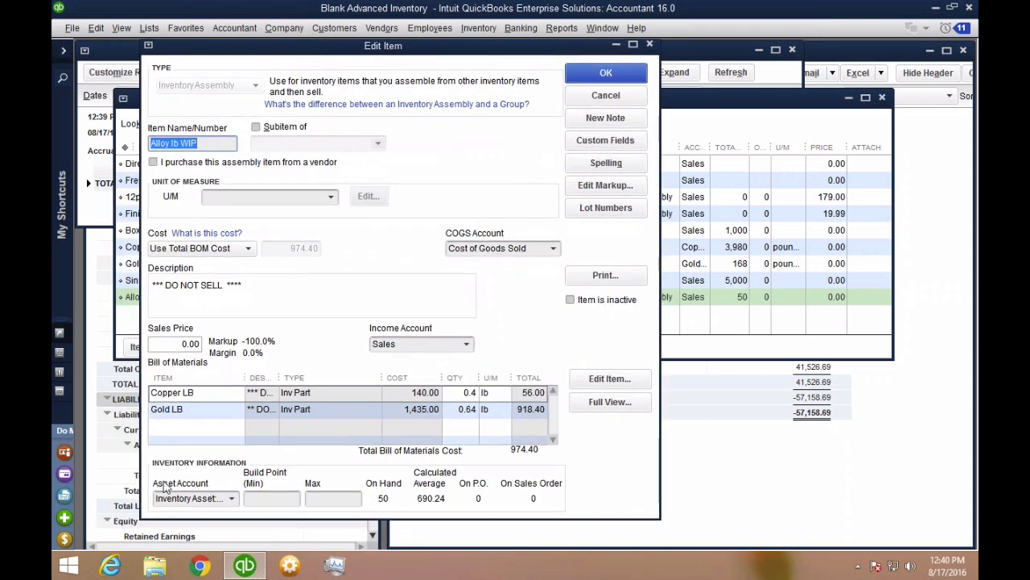
- Add Freight Costs as a component below Gold LB in the assembly's bill of materials
{"action": "left_click", "coordinate": [176, 425]}
{"action": "type", "text": "Freight Costs"}
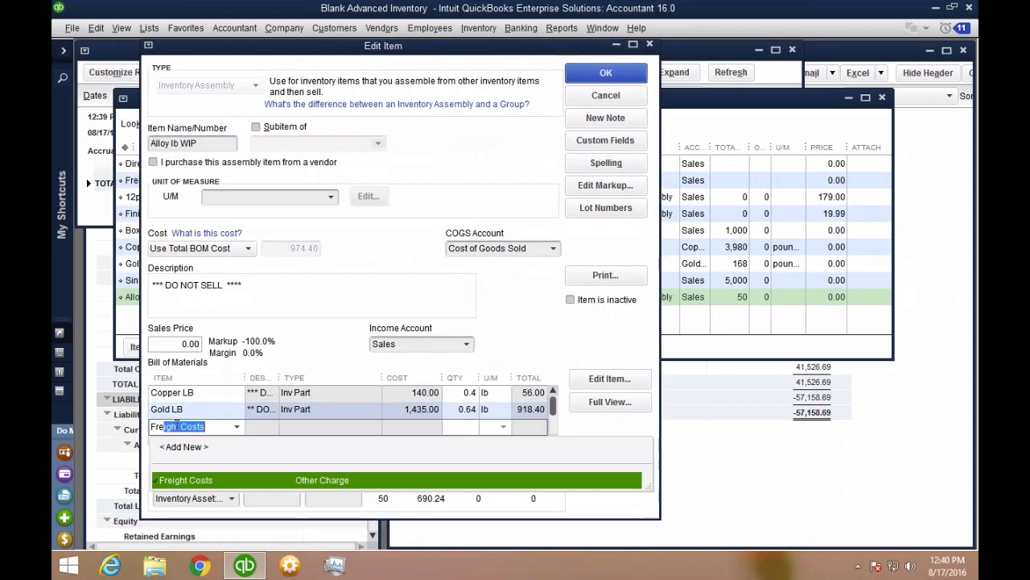
{"action": "left_click", "coordinate": [186, 481]}
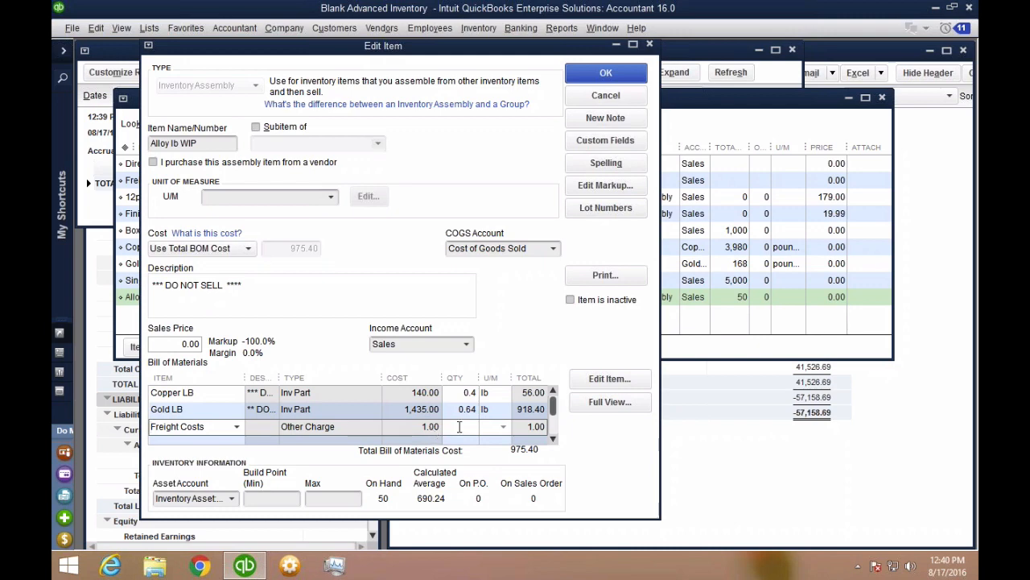
- Edit the Freight Costs item from the bill of materials and set its cost to 0
{"action": "left_click", "coordinate": [610, 379]}
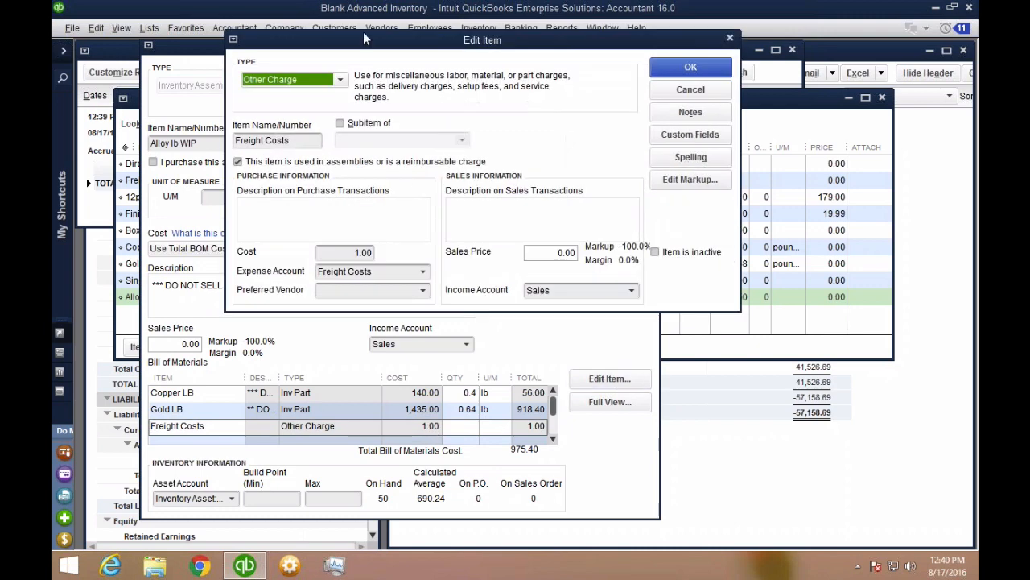
{"action": "left_click_drag", "start_coordinate": [361, 32], "coordinate": [360, 60]}
{"action": "left_click", "coordinate": [348, 280]}
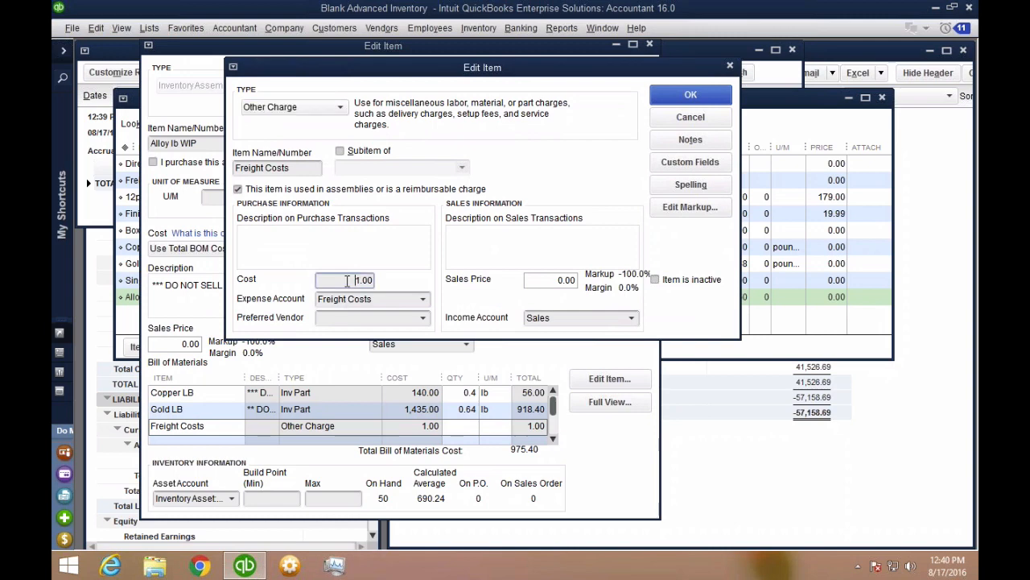
{"action": "key", "text": "BackSpace"}
{"action": "type", "text": "0"}
{"action": "left_click", "coordinate": [690, 95]}
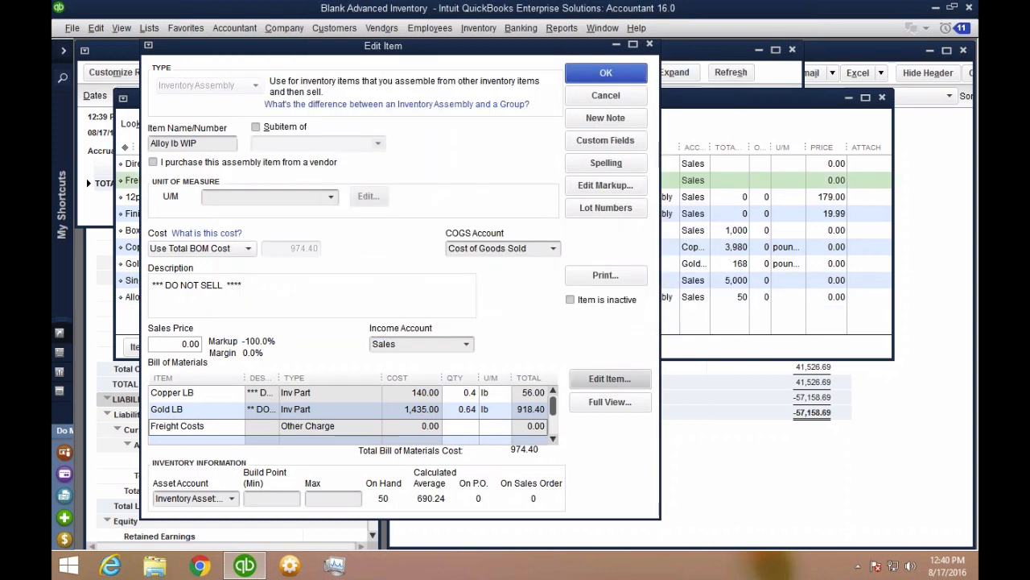
{"action": "left_click", "coordinate": [475, 426]}
{"action": "type", "text": "4773447"}
{"action": "key", "text": "Tab"}
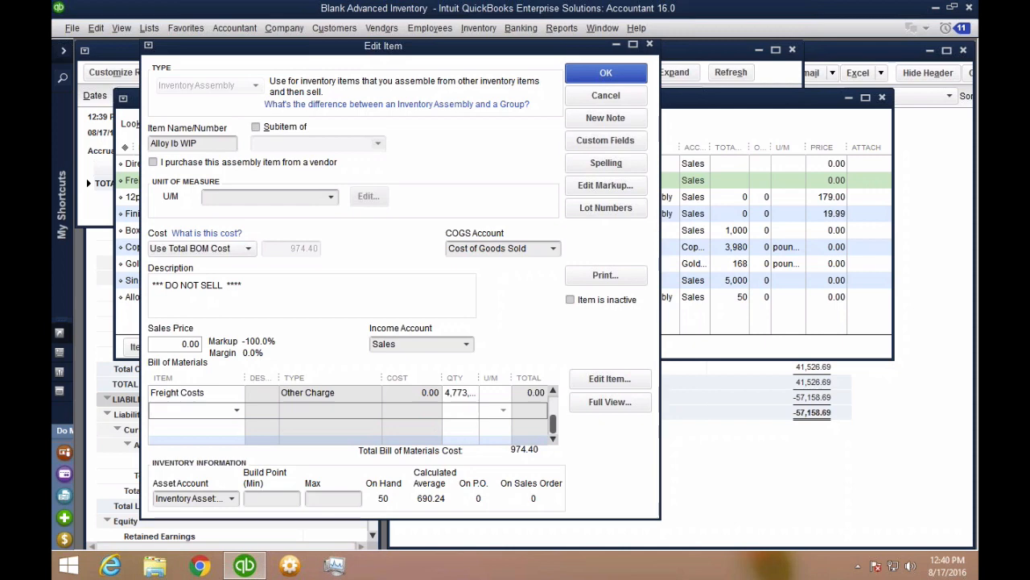
{"action": "scroll", "coordinate": [546, 431], "scroll_direction": "up", "scroll_amount": 2}
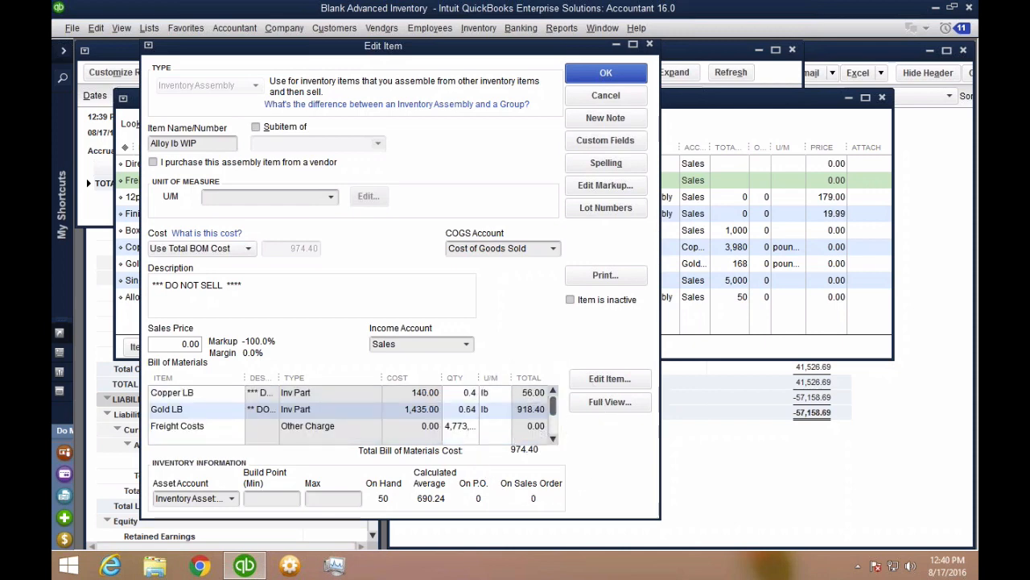
{"action": "scroll", "coordinate": [475, 427], "scroll_direction": "down", "scroll_amount": 2}
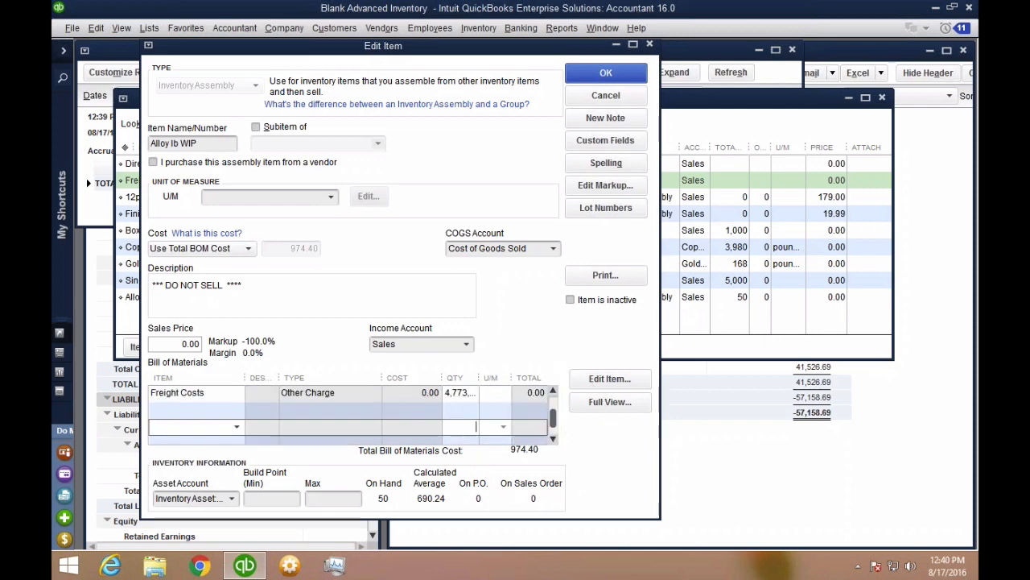
{"action": "left_click", "coordinate": [470, 393]}
{"action": "left_click_drag", "start_coordinate": [453, 393], "coordinate": [574, 399]}
{"action": "key", "text": "BackSpace"}
{"action": "left_click", "coordinate": [553, 391]}
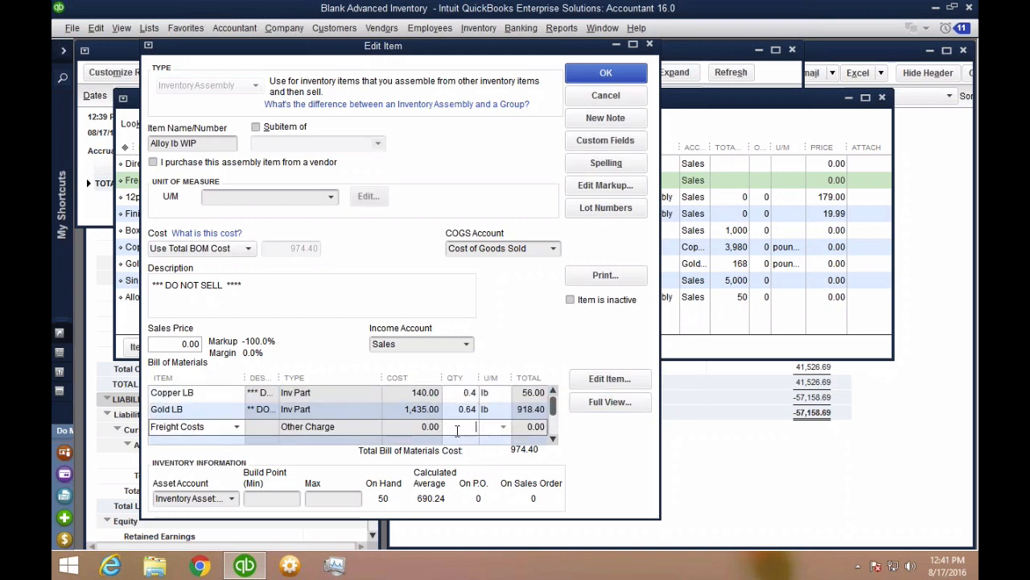
- Edit the Freight Costs item from the bill of materials and set its cost to 1
{"action": "left_click", "coordinate": [609, 382]}
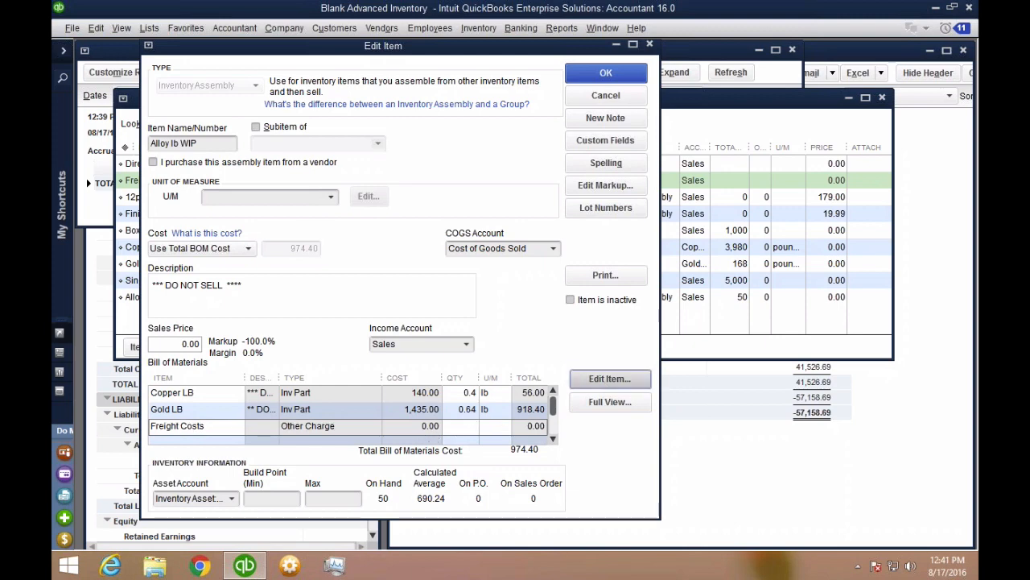
{"action": "double_click", "coordinate": [350, 282]}
{"action": "type", "text": "1"}
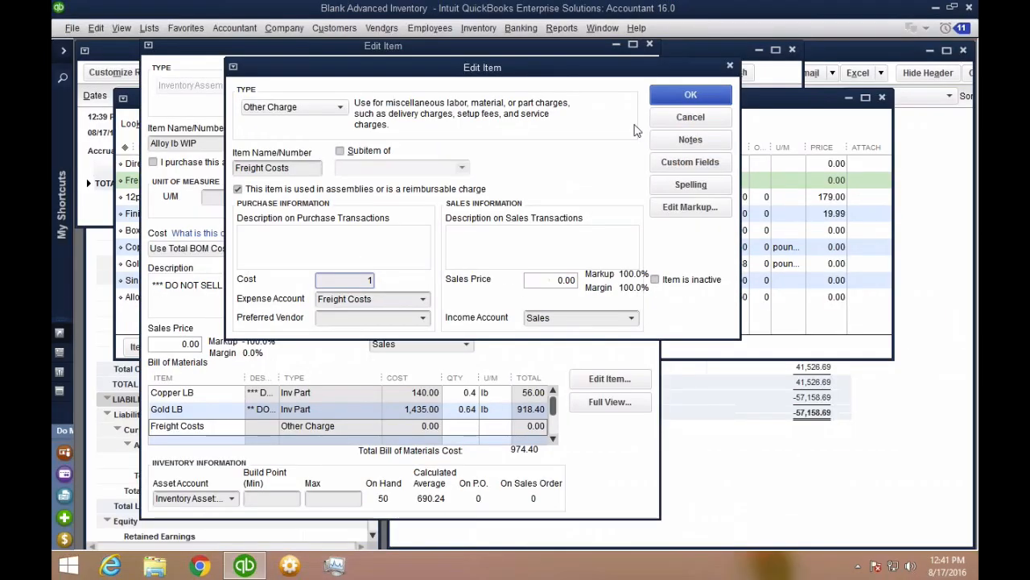
{"action": "left_click", "coordinate": [690, 95]}
- Set the Freight Costs component's quantity to 1.39 and save the Alloy lb WIP assembly
{"action": "left_click", "coordinate": [465, 429]}
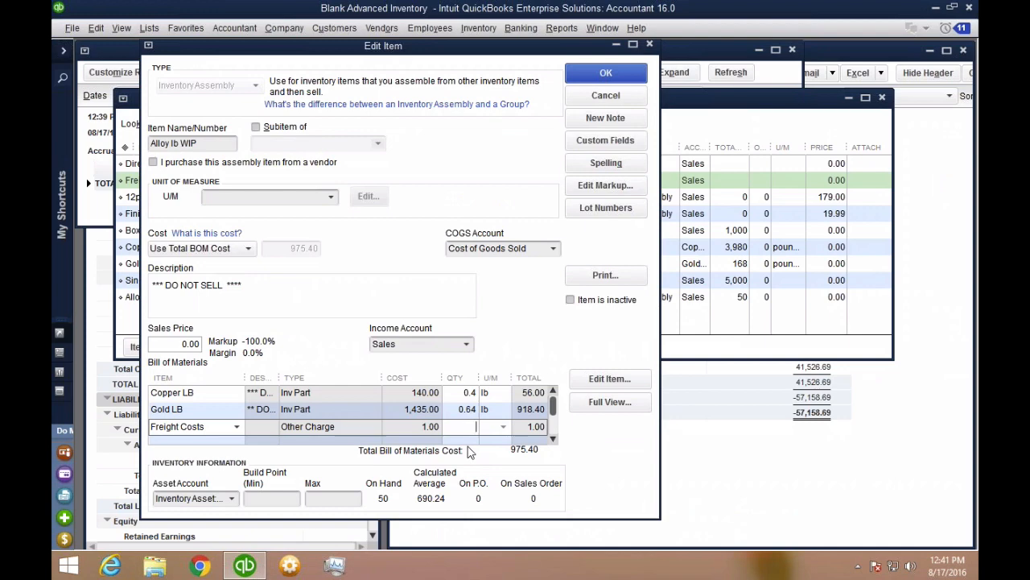
{"action": "type", "text": "1.39"}
{"action": "key", "text": "Tab"}
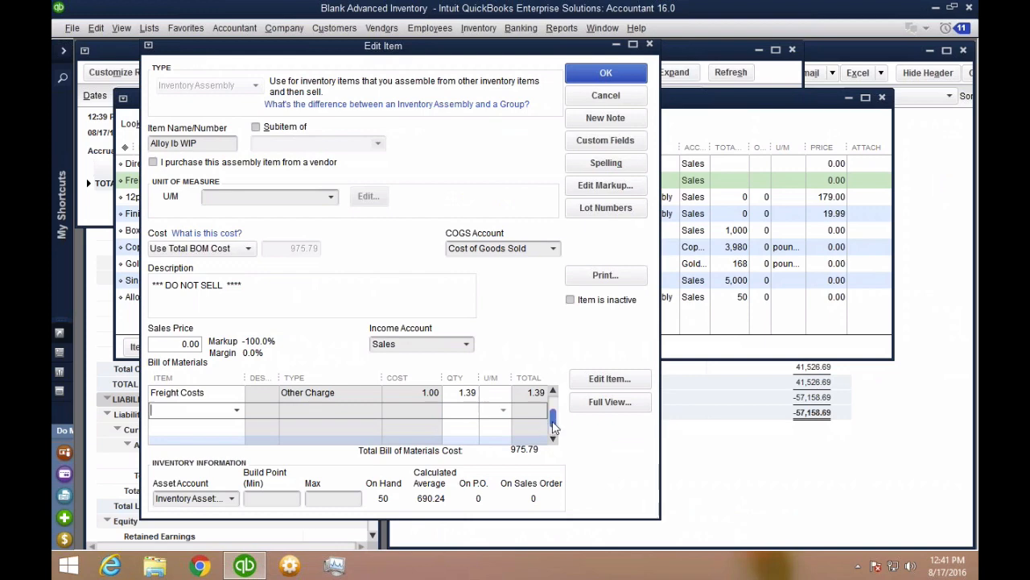
{"action": "scroll", "coordinate": [552, 423], "scroll_direction": "up", "scroll_amount": 1}
{"action": "left_click", "coordinate": [459, 432]}
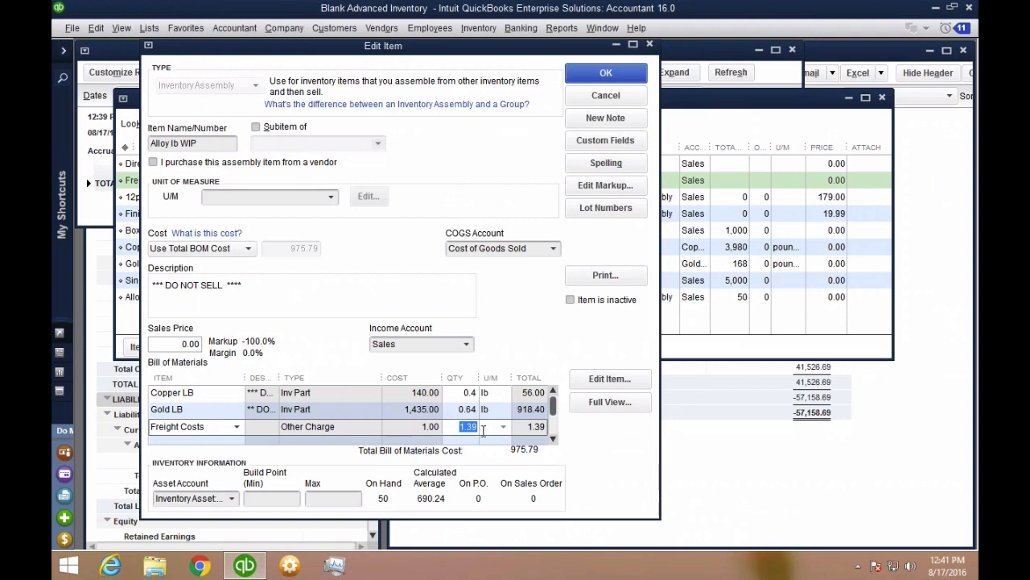
{"action": "left_click", "coordinate": [606, 72]}
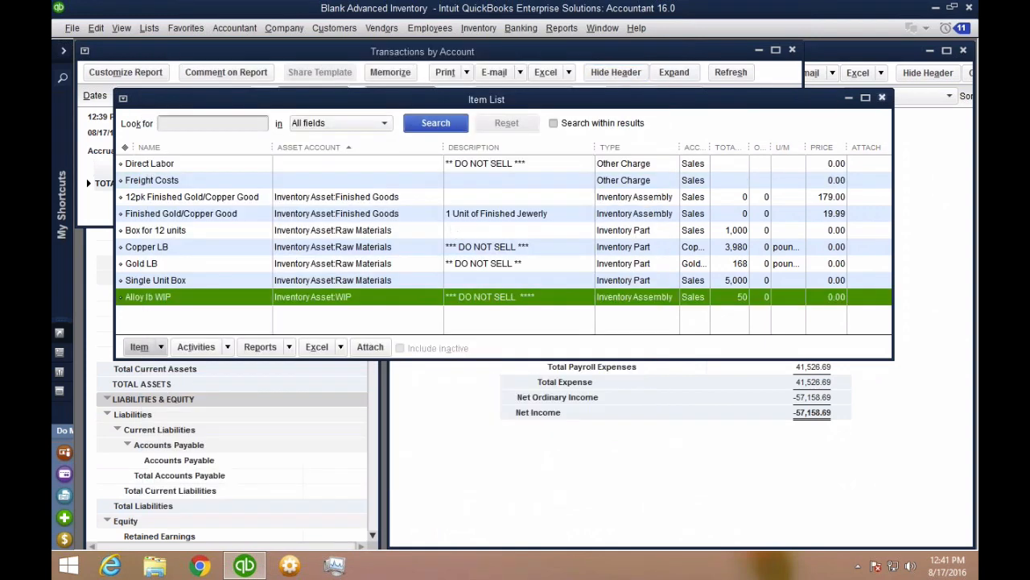
- Close the item list and the Transactions by Account report, and start a new assembly build for Alloy lb WIP
{"action": "left_click", "coordinate": [882, 98]}
{"action": "left_click", "coordinate": [792, 50]}
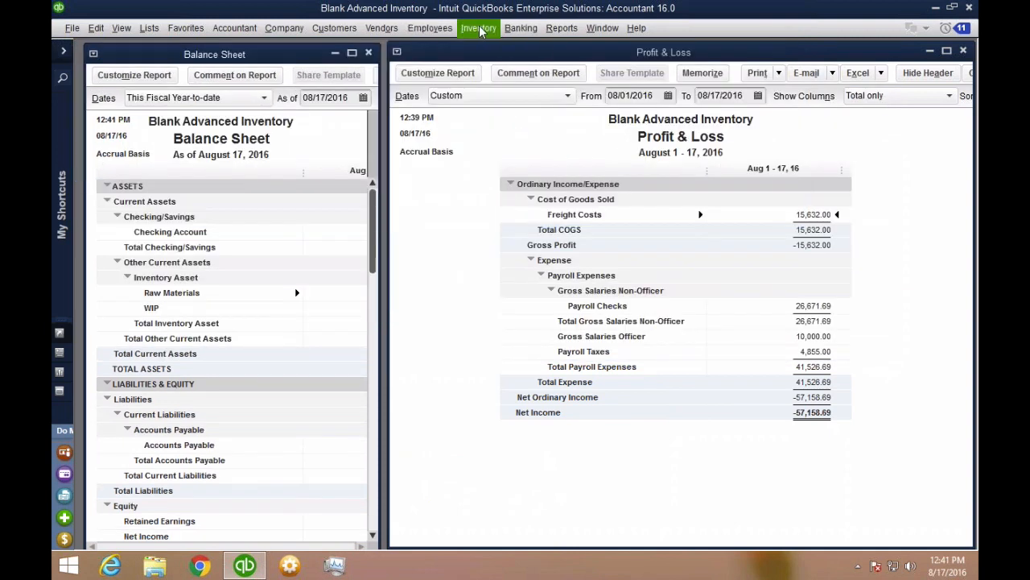
{"action": "left_click", "coordinate": [479, 29]}
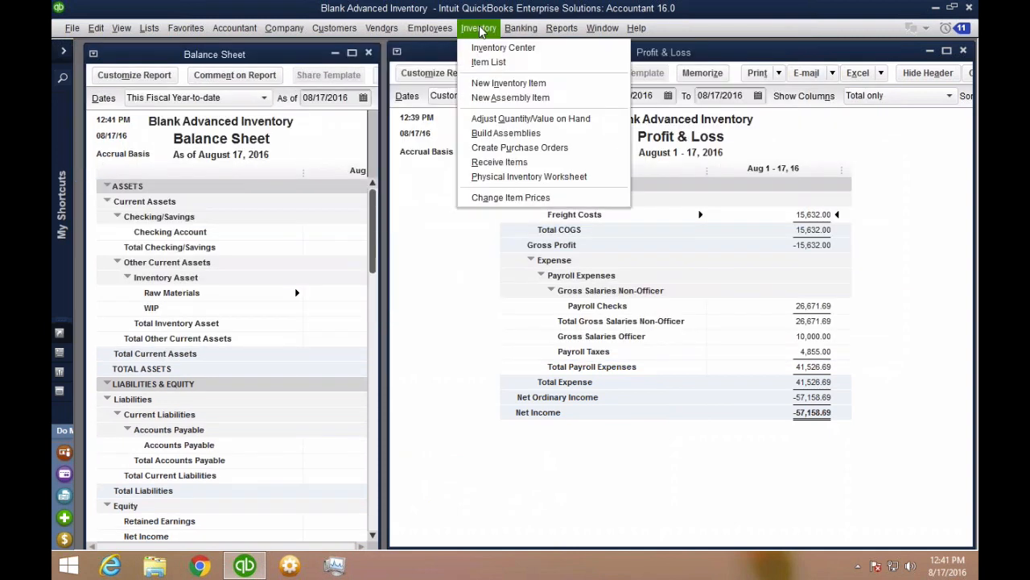
{"action": "left_click", "coordinate": [508, 136]}
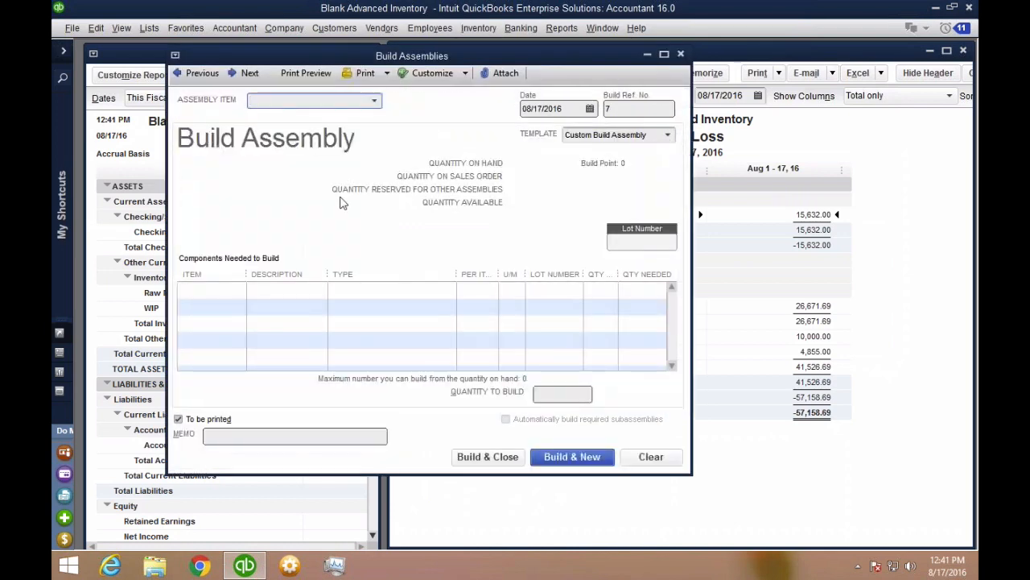
{"action": "key", "text": "alt+Down"}
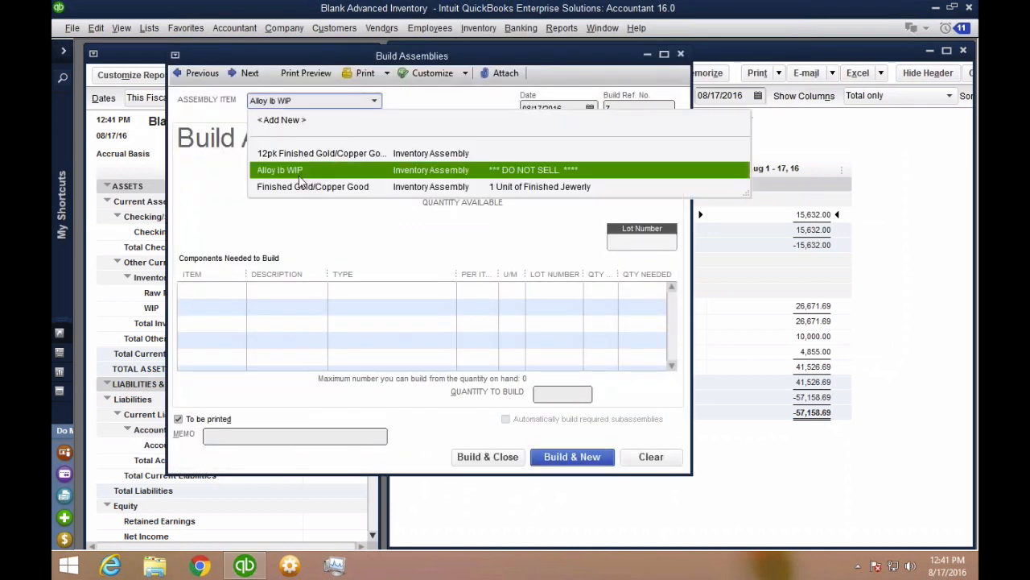
{"action": "left_click", "coordinate": [300, 173]}
- Set the quantity to build to 100 and record the Alloy lb WIP build, closing its window
{"action": "left_click", "coordinate": [562, 393]}
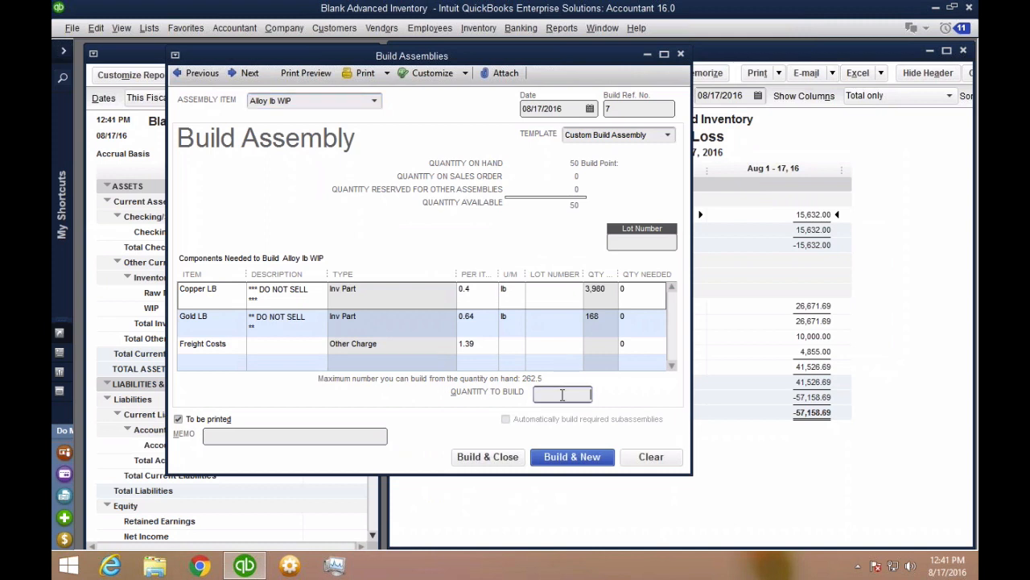
{"action": "type", "text": "50"}
{"action": "key", "text": "Tab"}
{"action": "key", "text": "shift+Tab"}
{"action": "type", "text": "100"}
{"action": "key", "text": "Tab"}
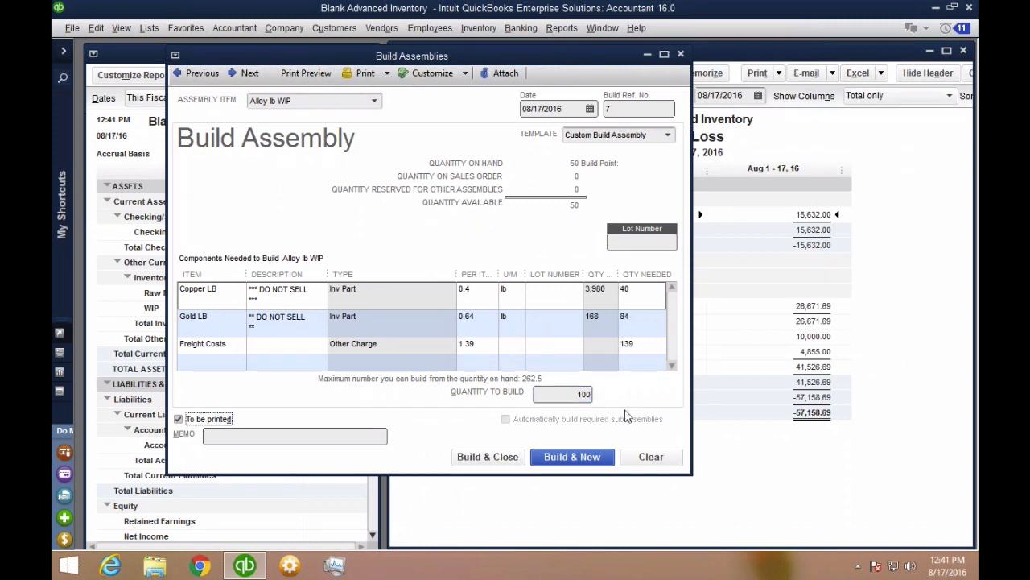
{"action": "left_click", "coordinate": [503, 458]}
{"action": "left_click", "coordinate": [514, 242]}
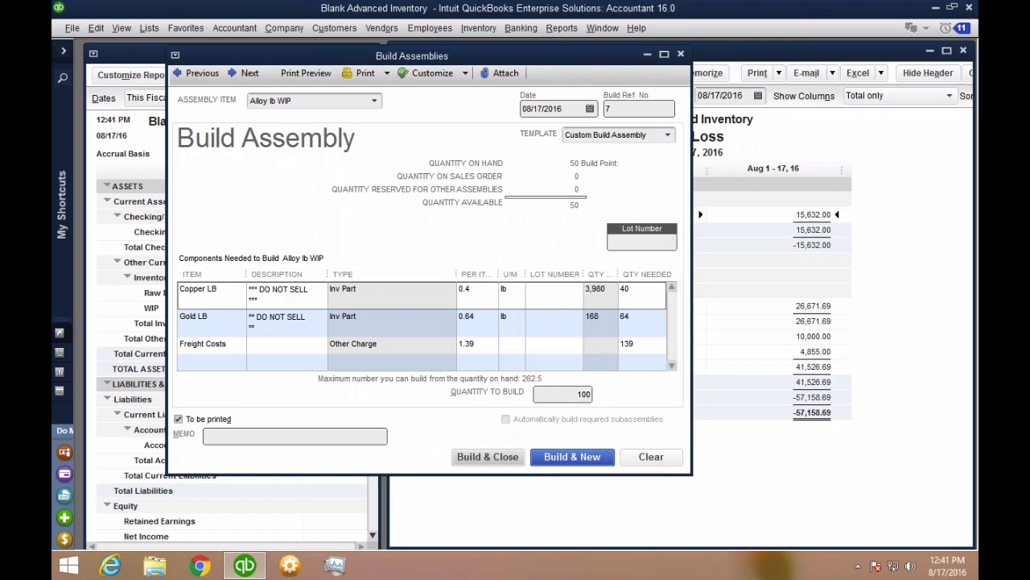
{"action": "left_click", "coordinate": [487, 456]}
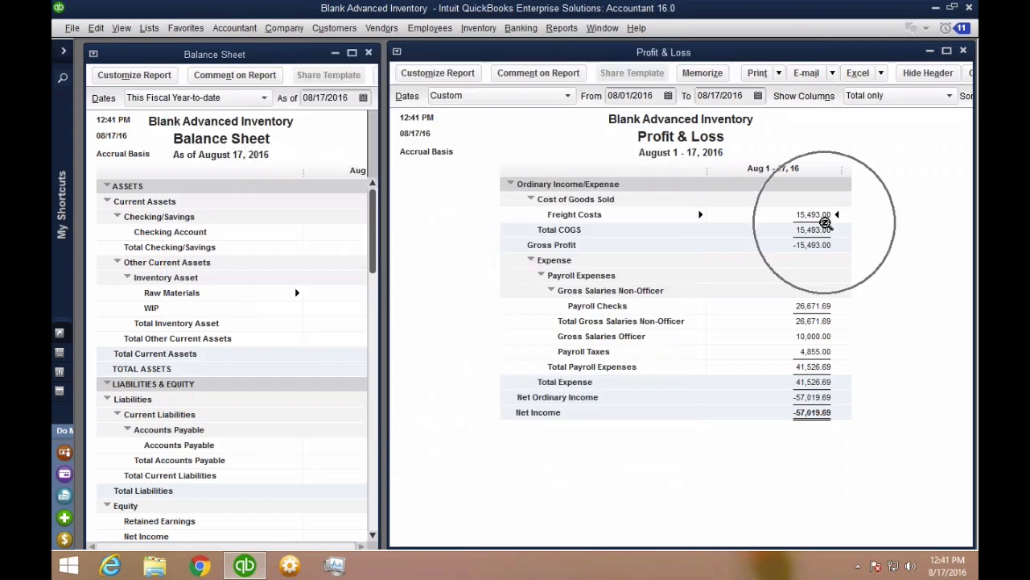
- Open the transaction detail behind the Freight Costs amount in the Profit & Loss report and examine the build assembly entry
{"action": "double_click", "coordinate": [823, 220]}
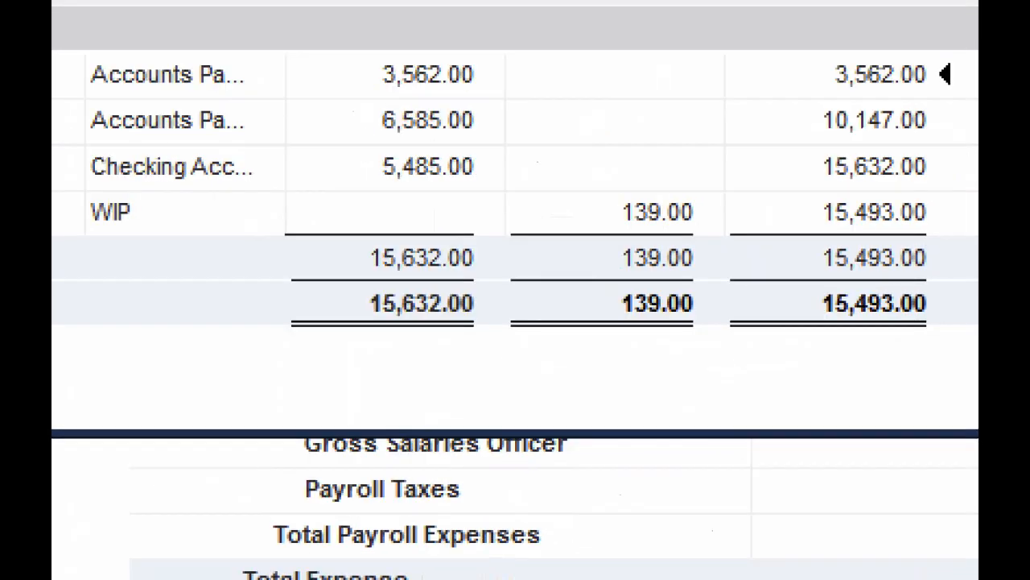
{"action": "left_click_drag", "start_coordinate": [748, 256], "coordinate": [693, 219]}
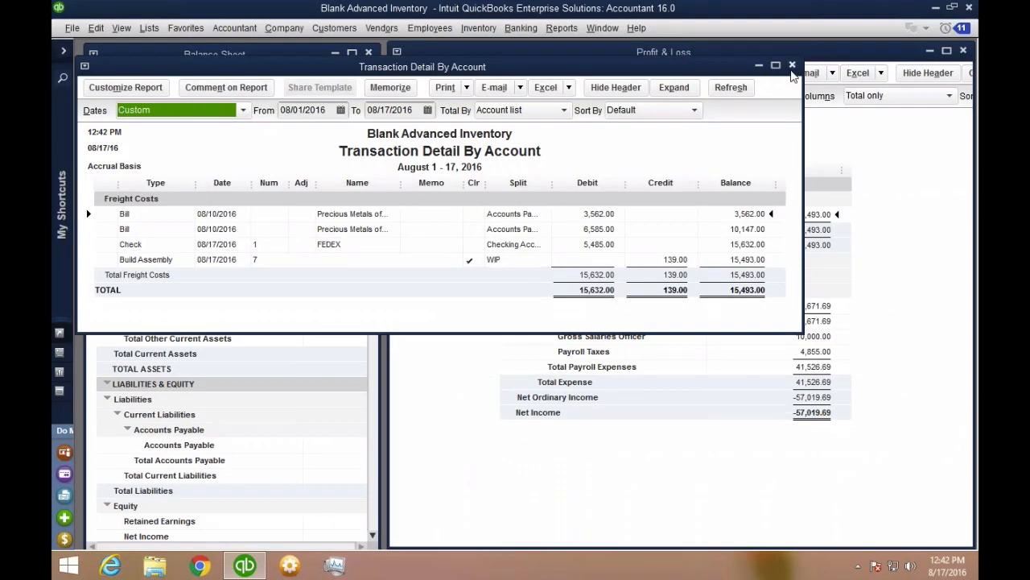
- Close the freight transaction detail report and widen the Balance Sheet window so its amounts column shows
{"action": "left_click", "coordinate": [792, 64]}
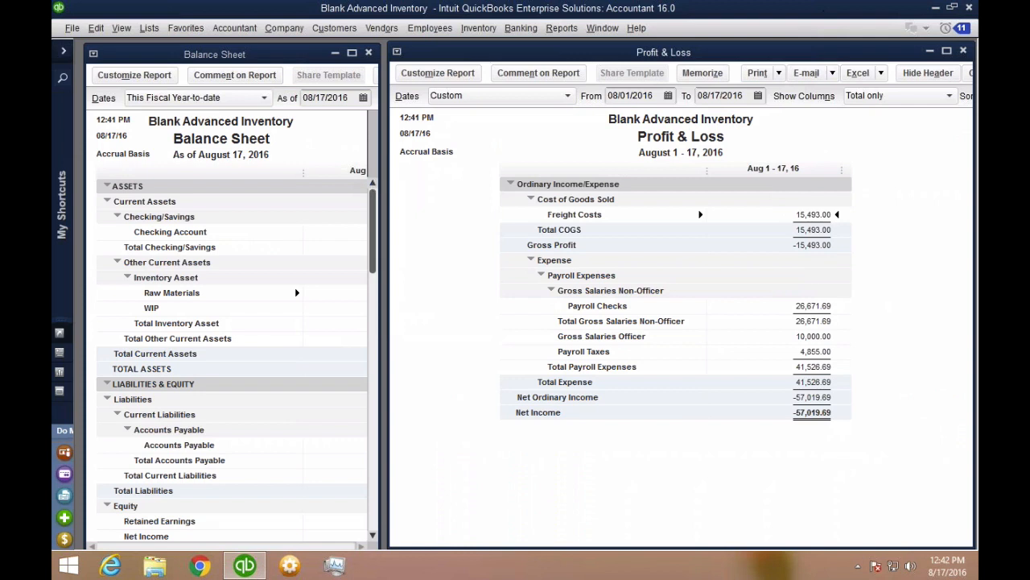
{"action": "left_click_drag", "start_coordinate": [381, 302], "coordinate": [542, 302]}
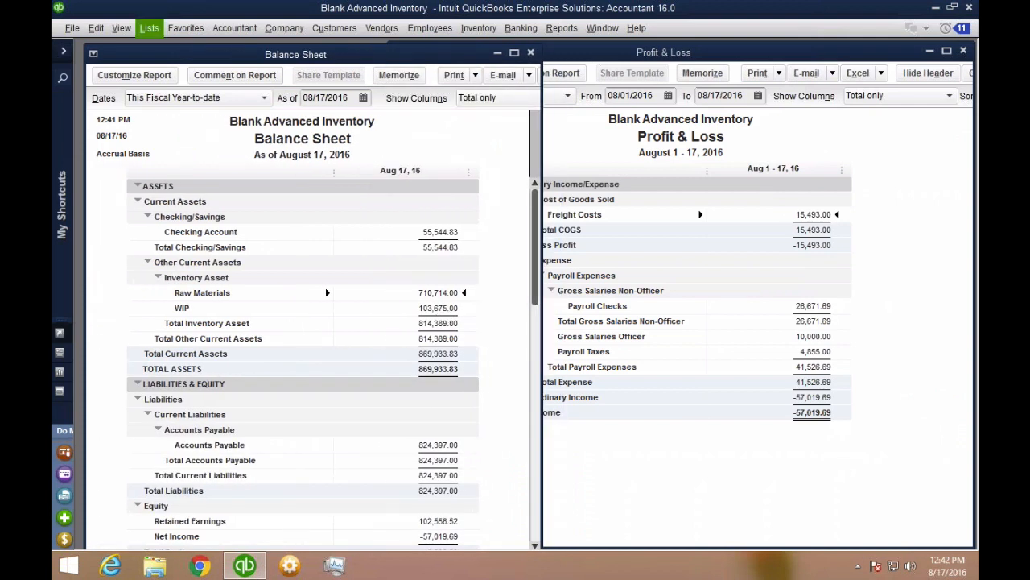
- Open the Alloy lb WIP assembly from the item list, review its cost and bill of materials, and close it
{"action": "left_click", "coordinate": [149, 27]}
{"action": "left_click", "coordinate": [157, 63]}
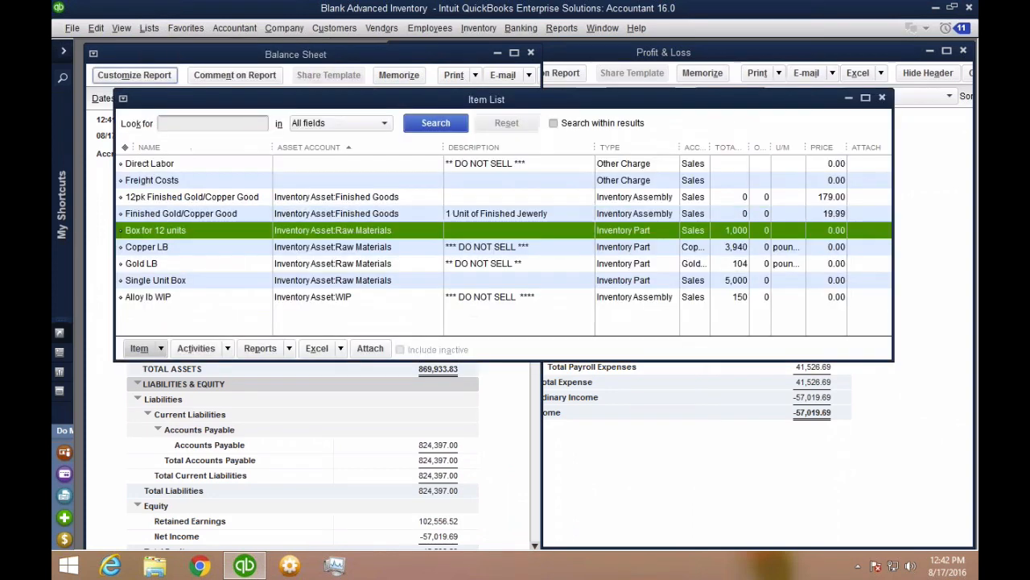
{"action": "double_click", "coordinate": [153, 297]}
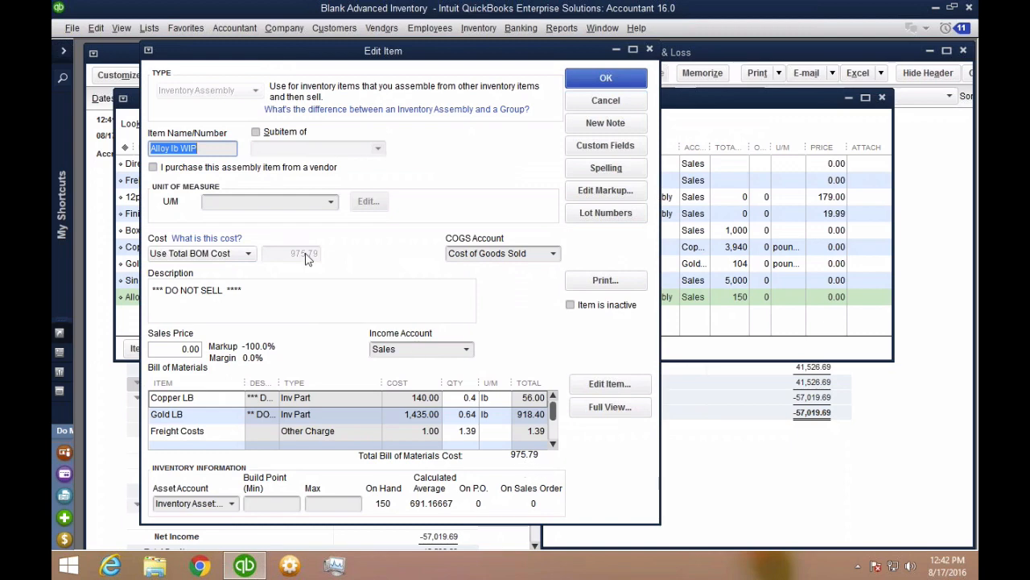
{"action": "left_click", "coordinate": [618, 77]}
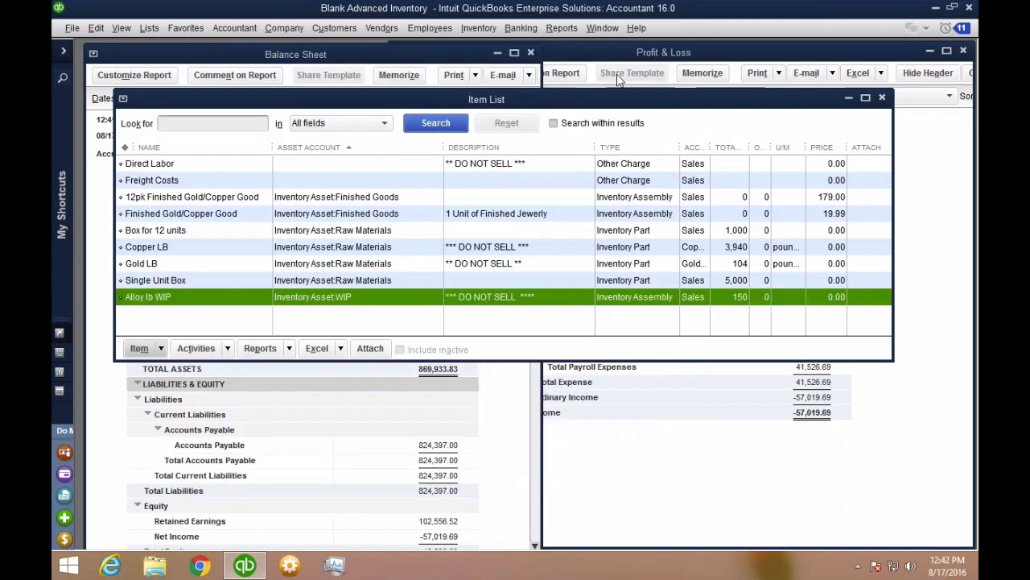
- View the quick report for the Finished Gold/Copper Good item, and close it along with the item list
{"action": "left_click", "coordinate": [190, 228]}
{"action": "left_click", "coordinate": [182, 215]}
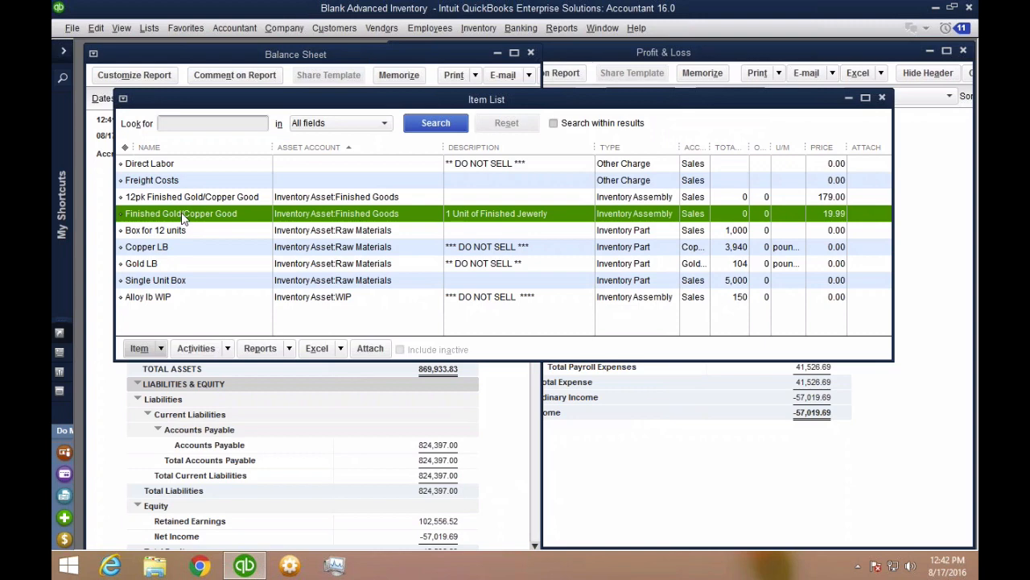
{"action": "key", "text": "ctrl+q"}
{"action": "key", "text": "a"}
{"action": "key", "text": "Escape"}
{"action": "key", "text": "Escape"}
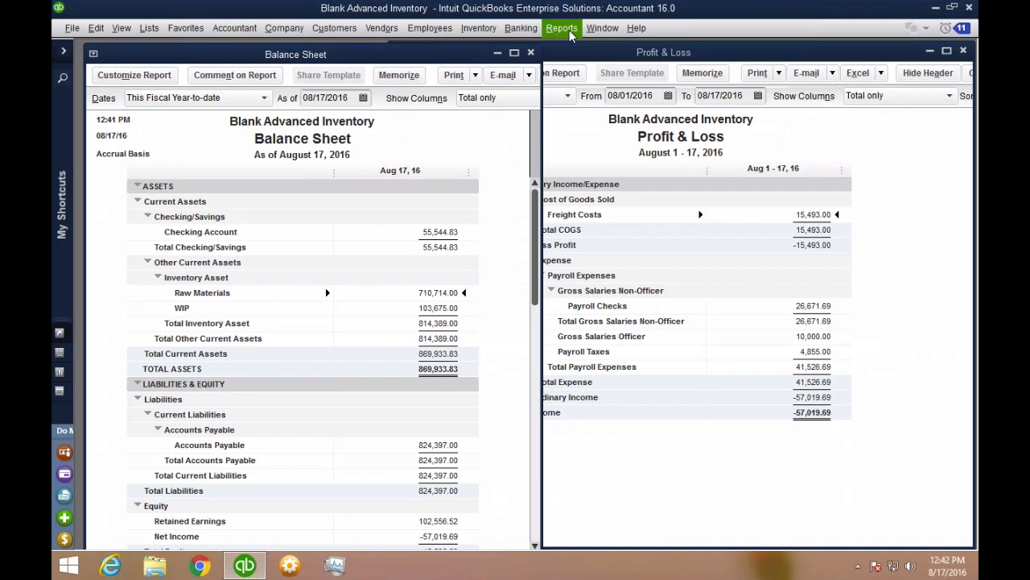
- Start a new assembly build for Finished Gold/Copper Good and set the quantity to build to 300
{"action": "left_click", "coordinate": [479, 27]}
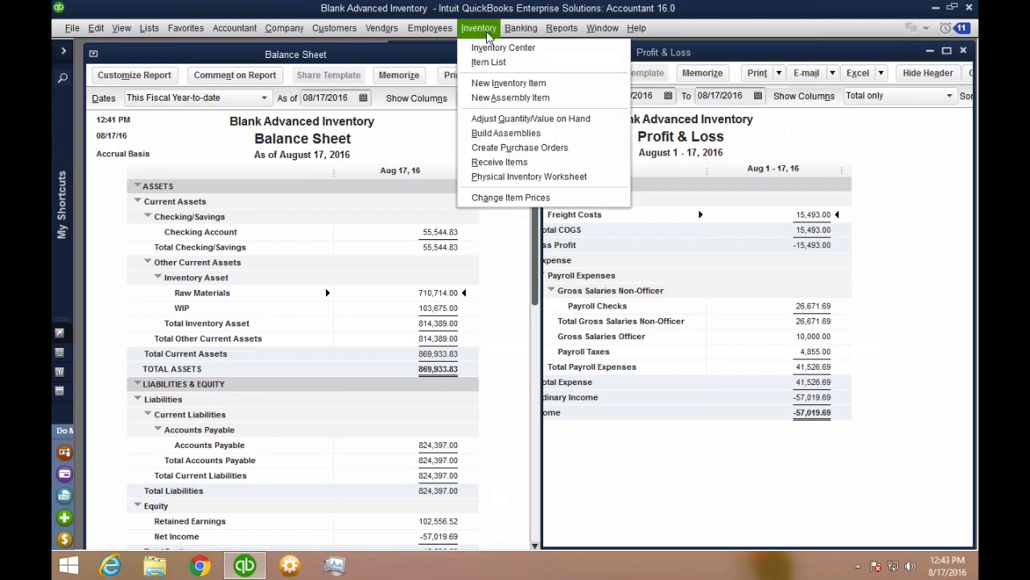
{"action": "left_click", "coordinate": [537, 138]}
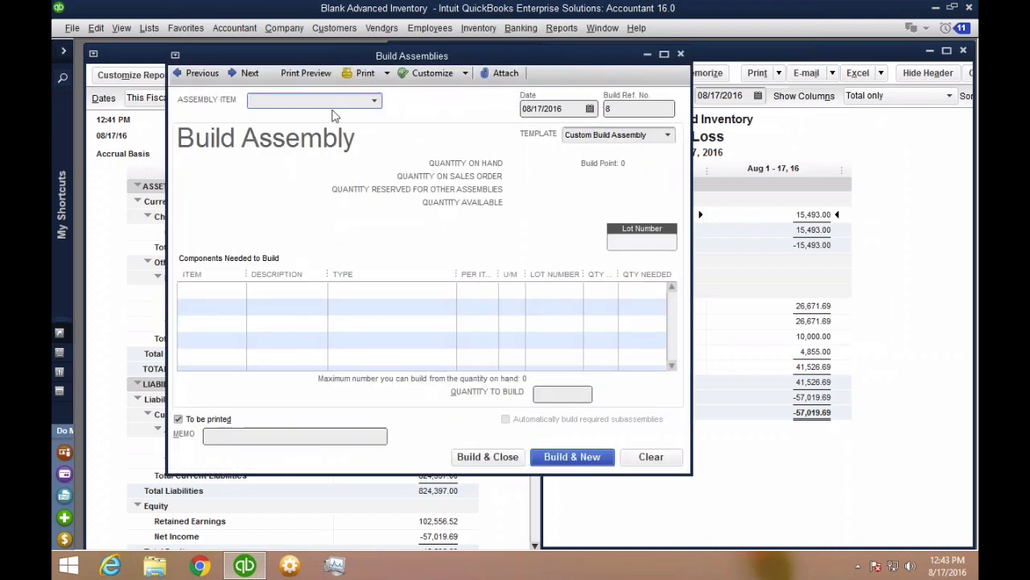
{"action": "left_click", "coordinate": [376, 102]}
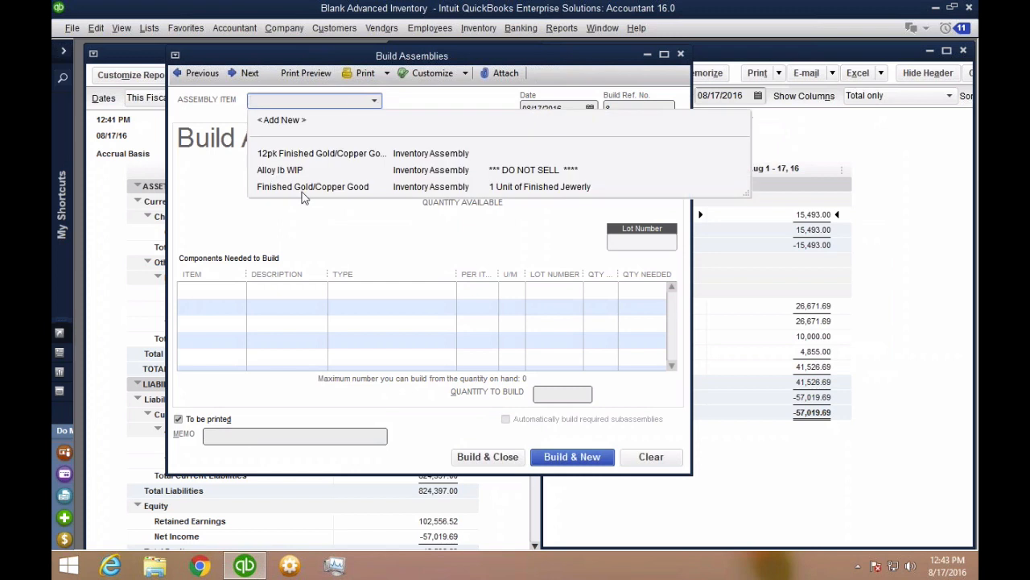
{"action": "left_click", "coordinate": [304, 190]}
{"action": "left_click", "coordinate": [563, 395]}
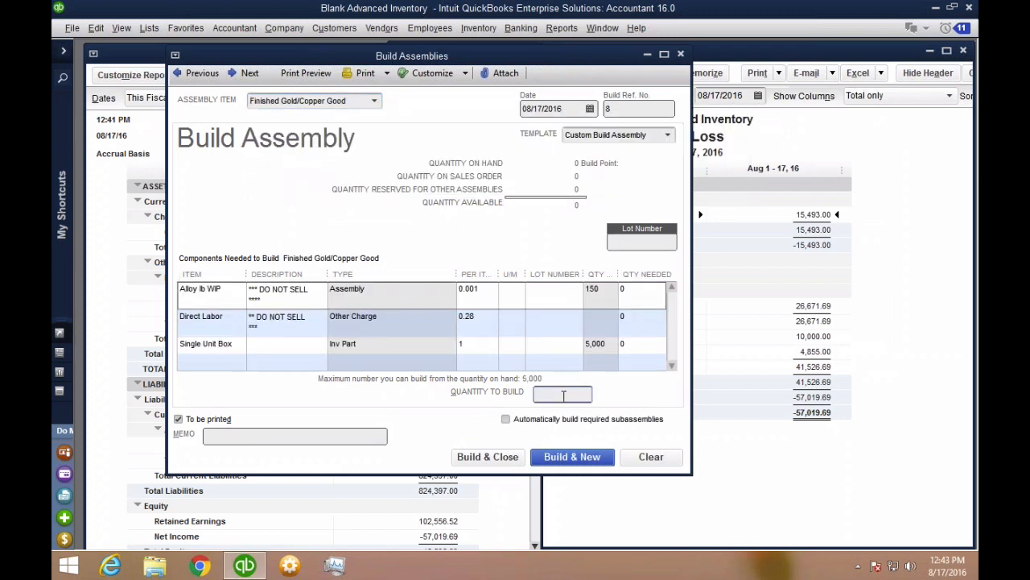
{"action": "type", "text": "300"}
{"action": "key", "text": "Tab"}
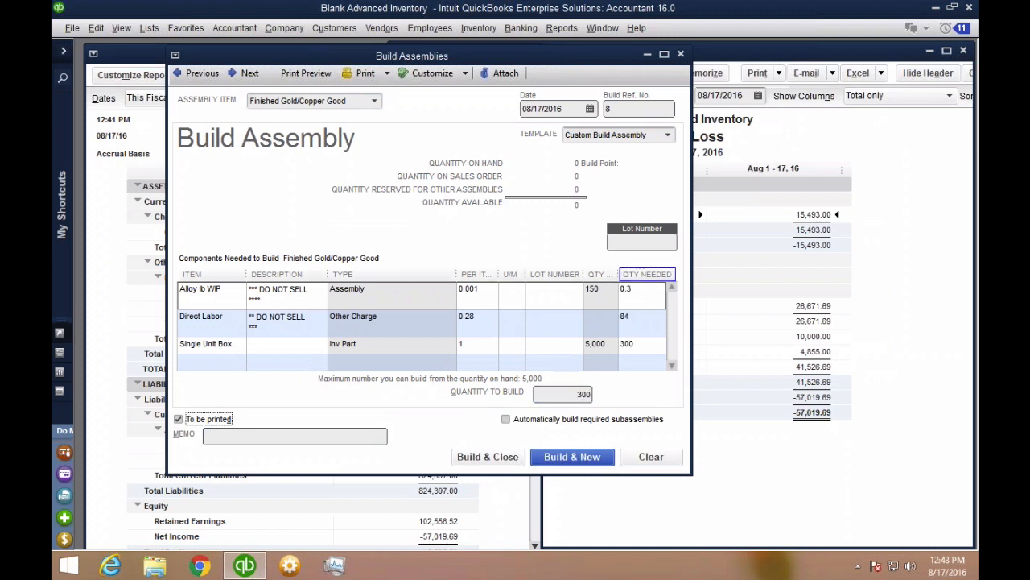
- Widen the per-item quantity column of the components table and record the Finished Gold/Copper Good build
{"action": "left_click_drag", "start_coordinate": [456, 274], "coordinate": [426, 272]}
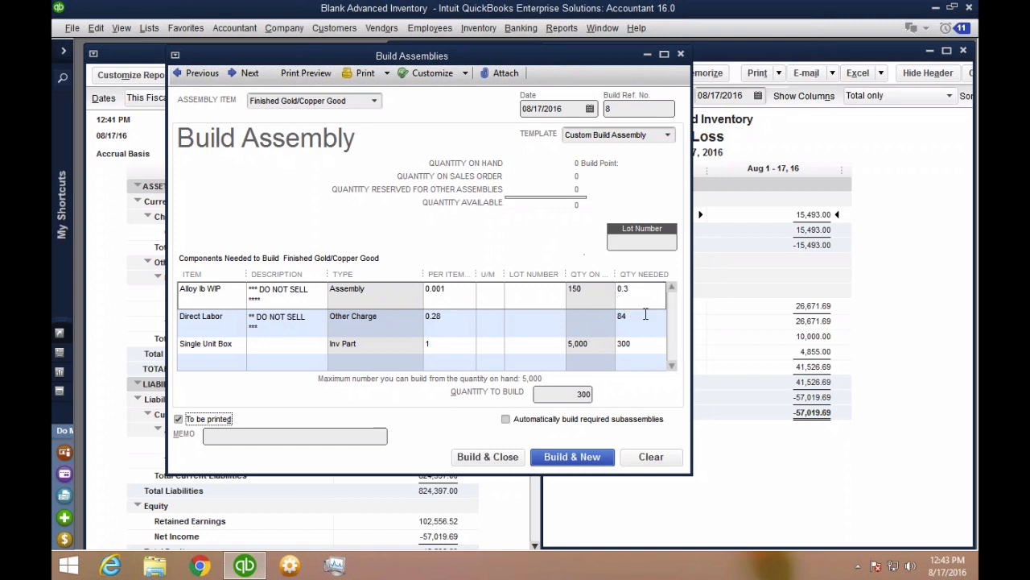
{"action": "key", "text": "ctrl+y"}
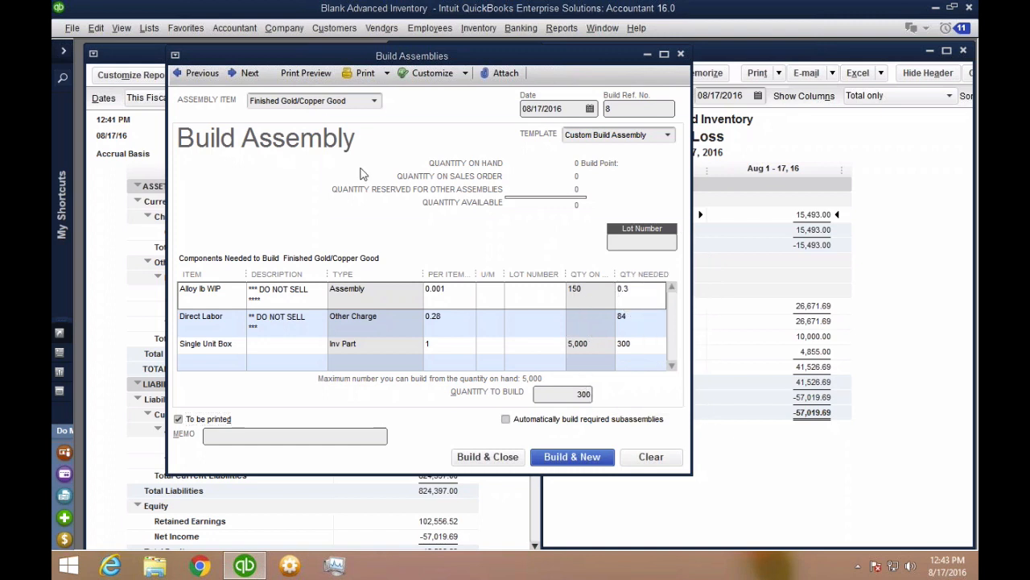
{"action": "left_click", "coordinate": [513, 192]}
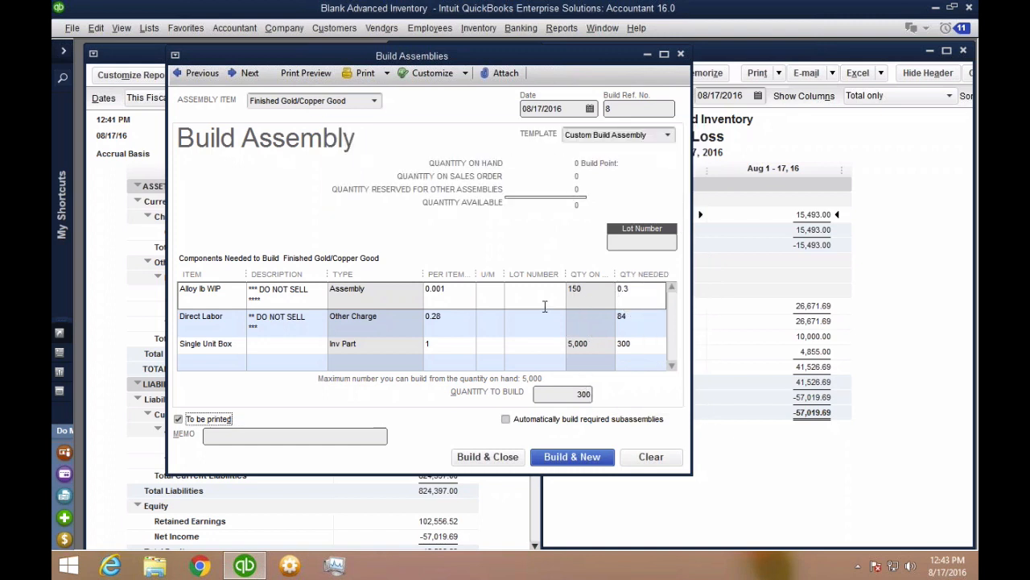
{"action": "left_click", "coordinate": [487, 457]}
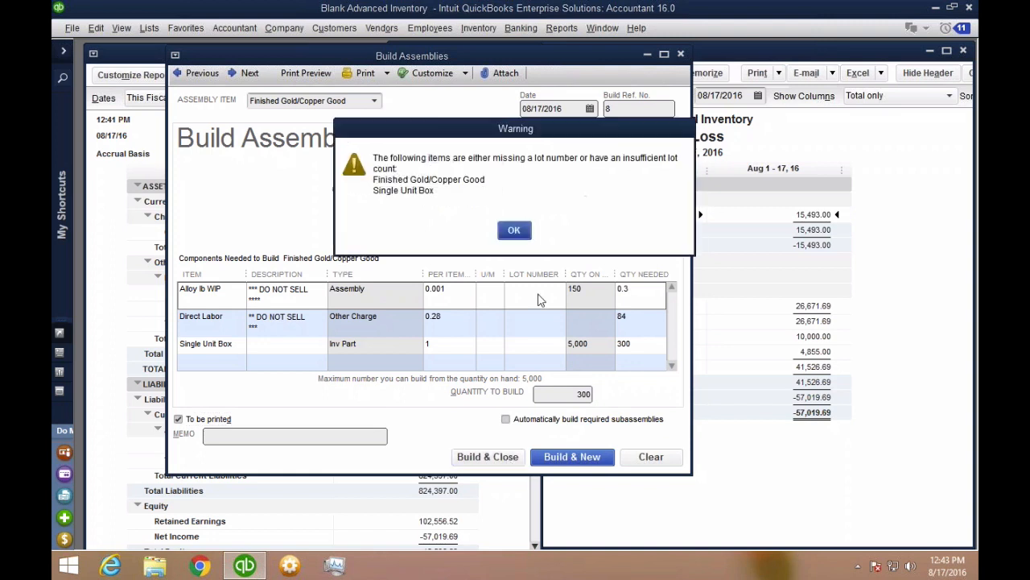
{"action": "left_click", "coordinate": [514, 230]}
- Examine the transaction journal of the previous Alloy lb WIP build, close both windows, and return to the Profit & Loss report
{"action": "left_click", "coordinate": [200, 73]}
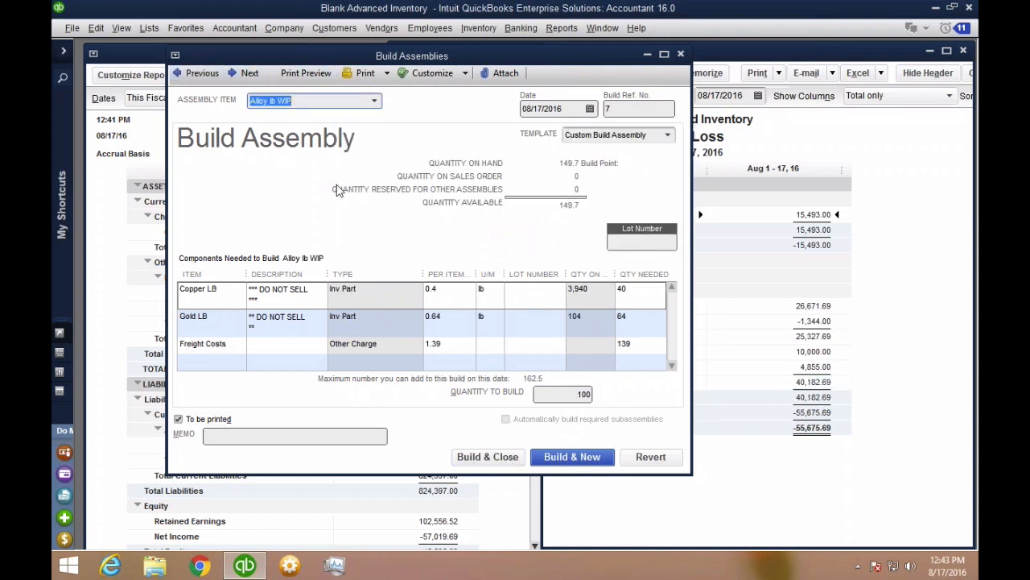
{"action": "key", "text": "ctrl+y"}
{"action": "left_click", "coordinate": [816, 279]}
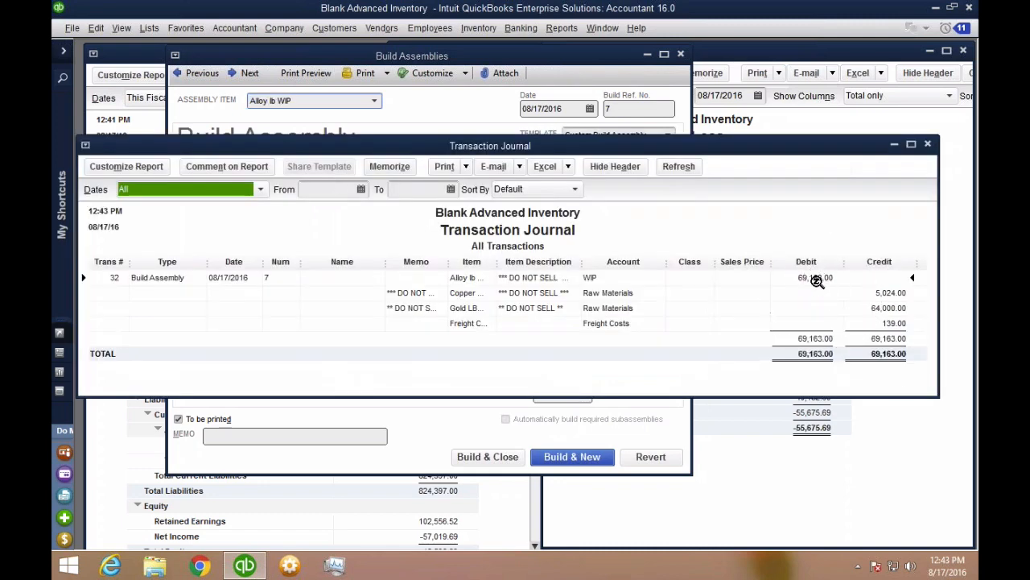
{"action": "key", "text": "Escape"}
{"action": "key", "text": "Escape"}
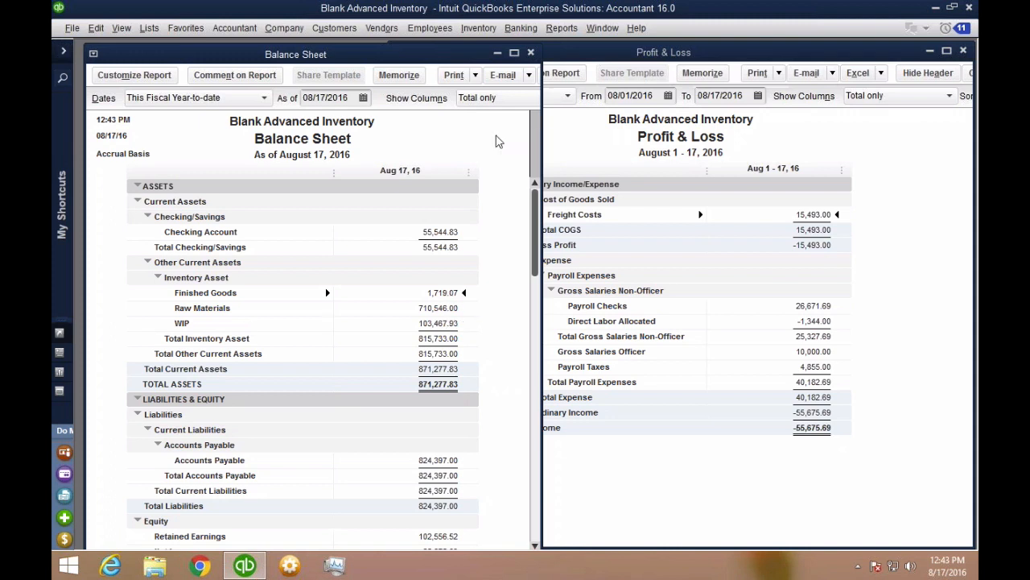
{"action": "left_click", "coordinate": [607, 145]}
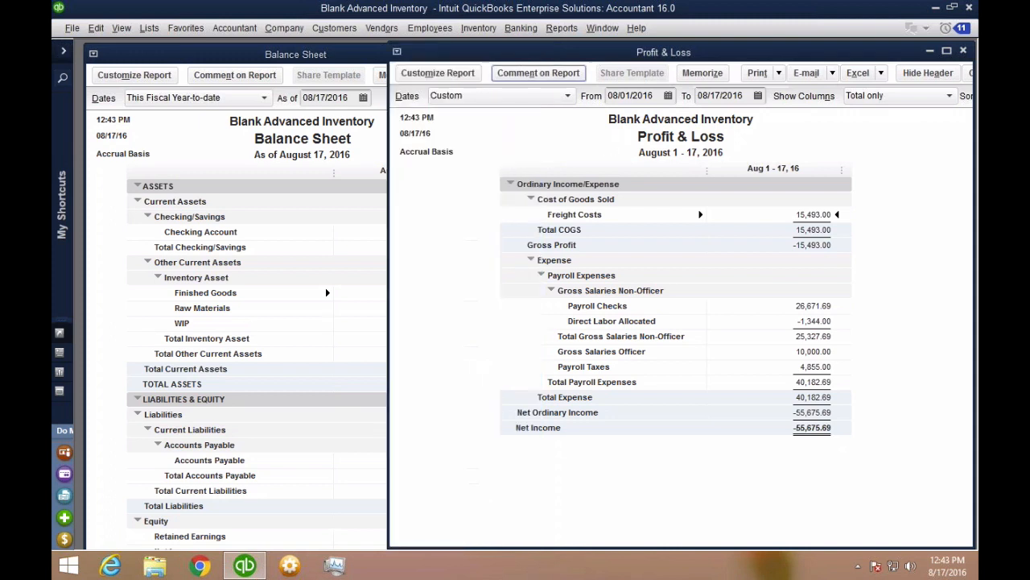
- Open the 12pk Finished Gold/Copper Good assembly from the item list and review each component in its bill of materials
{"action": "left_click", "coordinate": [152, 29]}
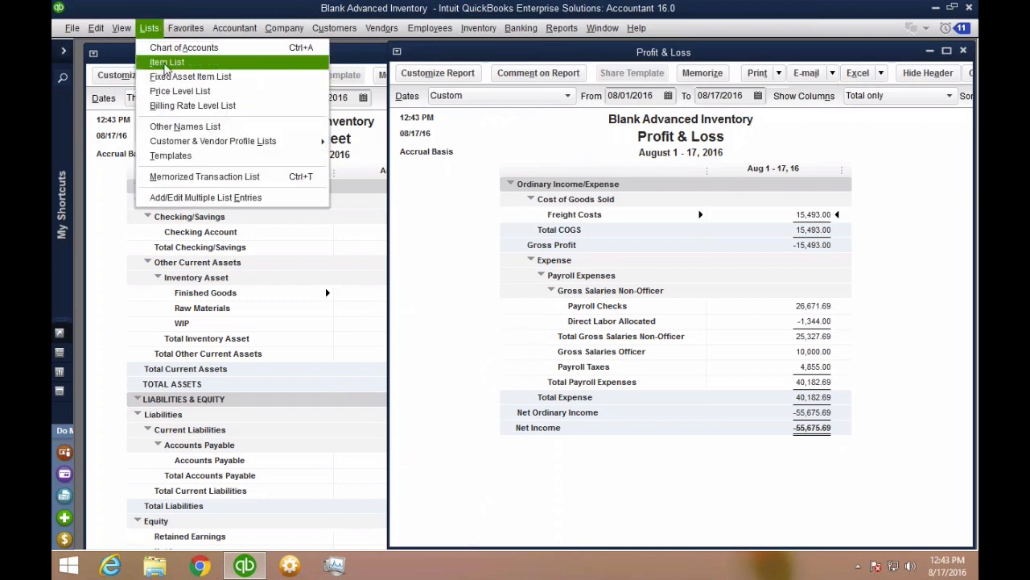
{"action": "left_click", "coordinate": [160, 61]}
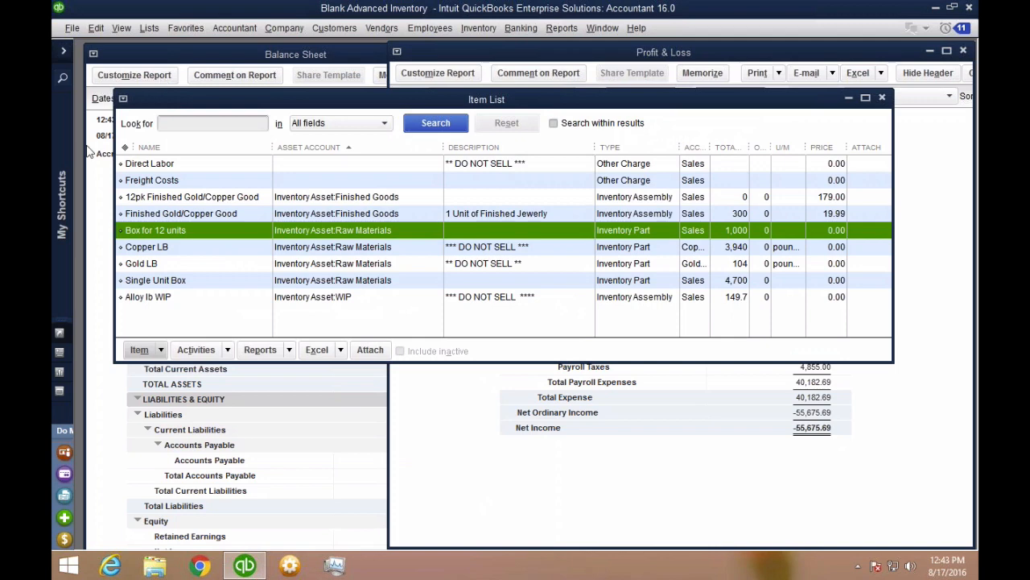
{"action": "left_click", "coordinate": [171, 200]}
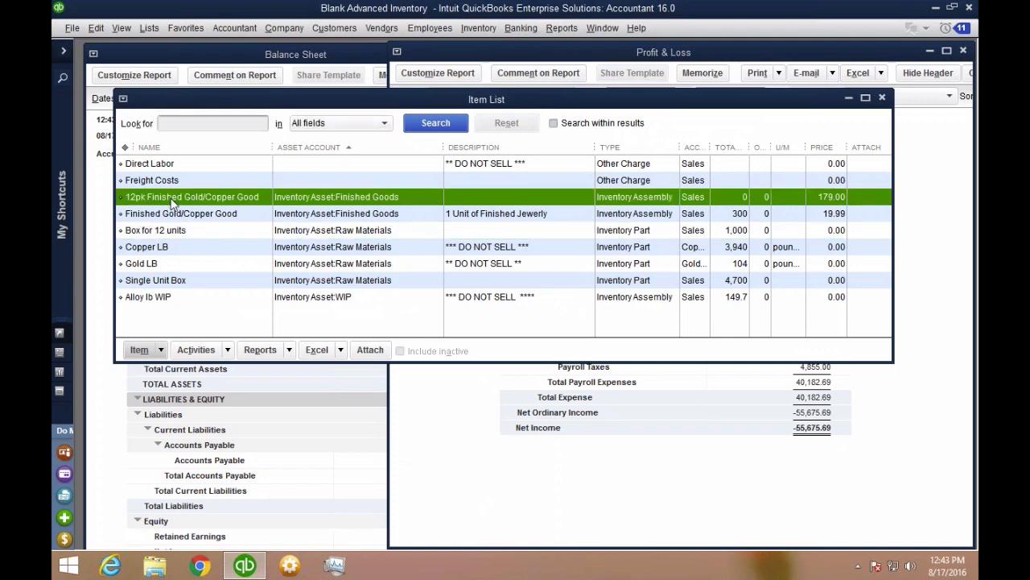
{"action": "double_click", "coordinate": [171, 203]}
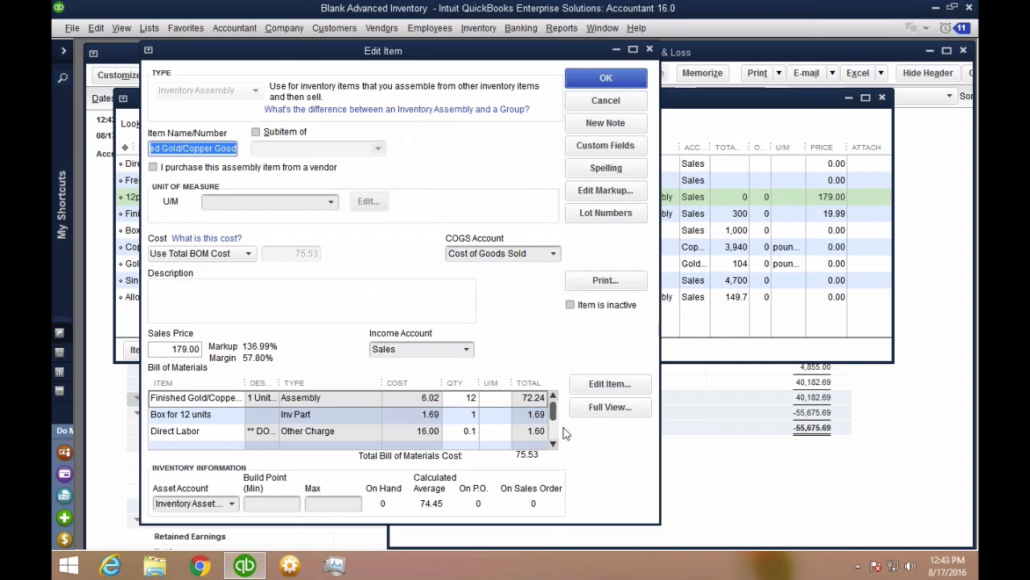
{"action": "left_click_drag", "start_coordinate": [245, 383], "coordinate": [337, 393]}
{"action": "left_click", "coordinate": [283, 397]}
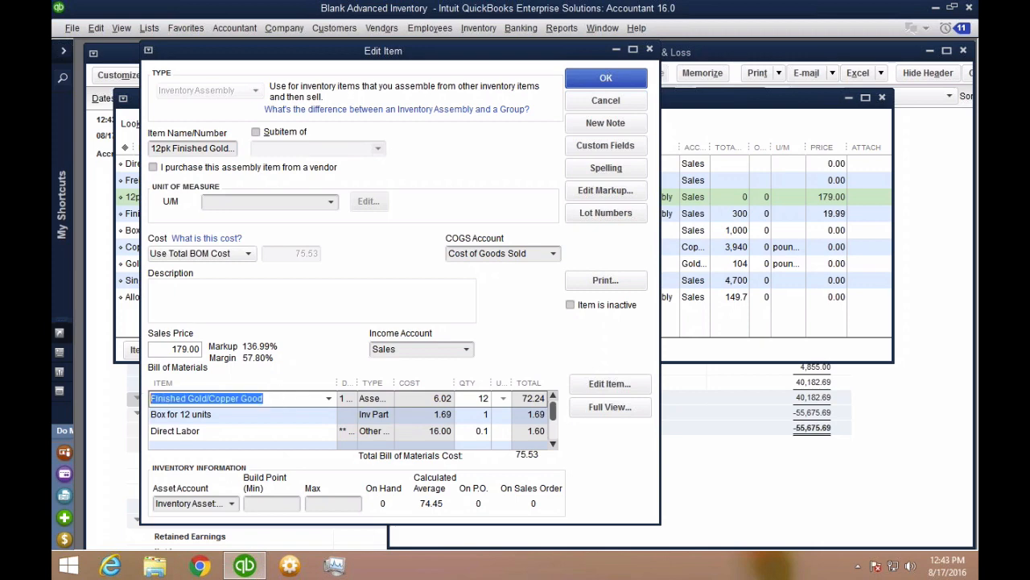
{"action": "left_click", "coordinate": [222, 417]}
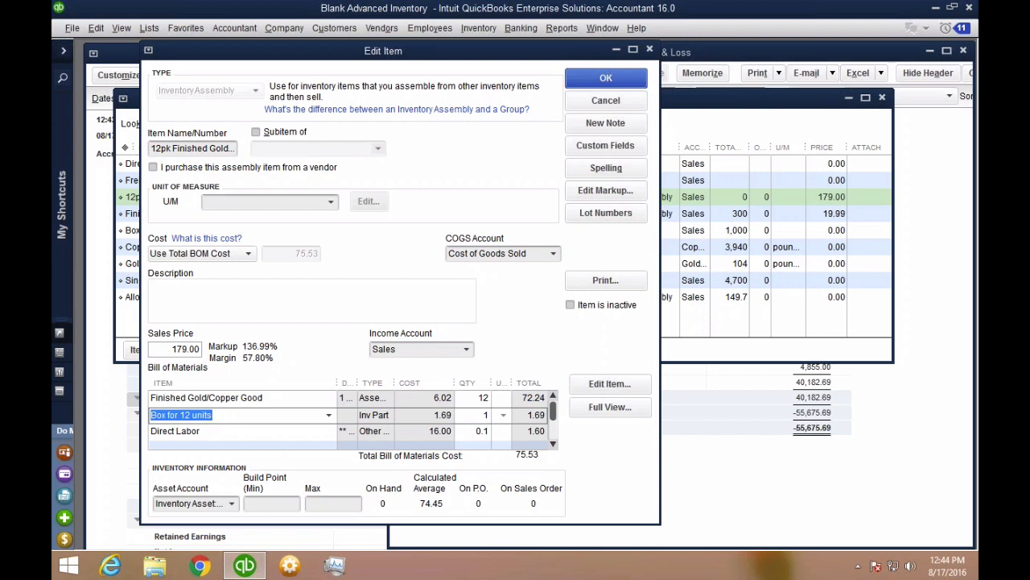
{"action": "left_click", "coordinate": [226, 431]}
- Narrow the bill of materials' item column and set the Direct Labor component's quantity to 0.25
{"action": "left_click_drag", "start_coordinate": [337, 383], "coordinate": [290, 381]}
{"action": "left_click", "coordinate": [489, 434]}
{"action": "left_click_drag", "start_coordinate": [488, 435], "coordinate": [500, 434]}
{"action": "type", "text": ".25"}
{"action": "key", "text": "Tab"}
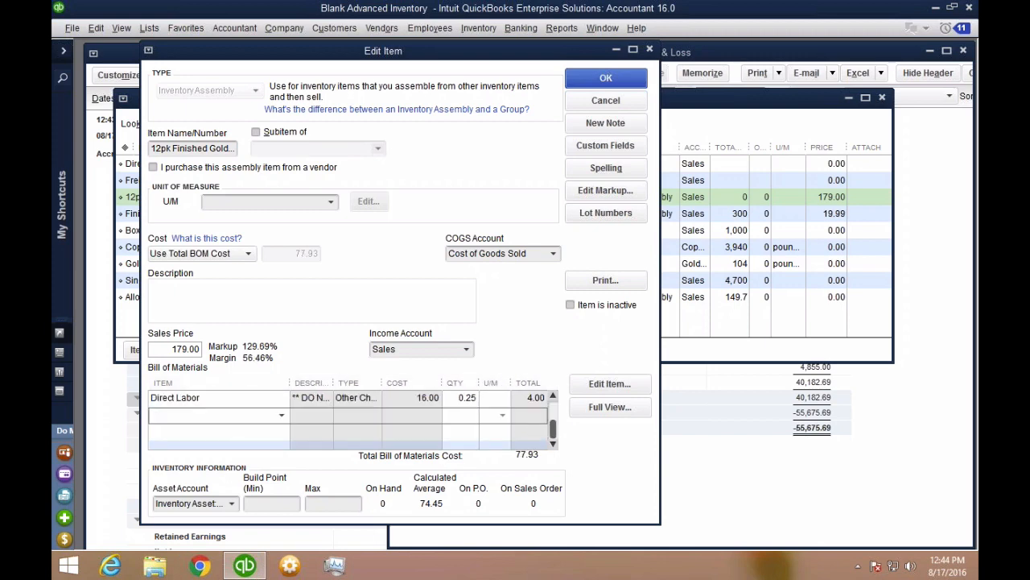
{"action": "scroll", "coordinate": [556, 423], "scroll_direction": "up", "scroll_amount": 2}
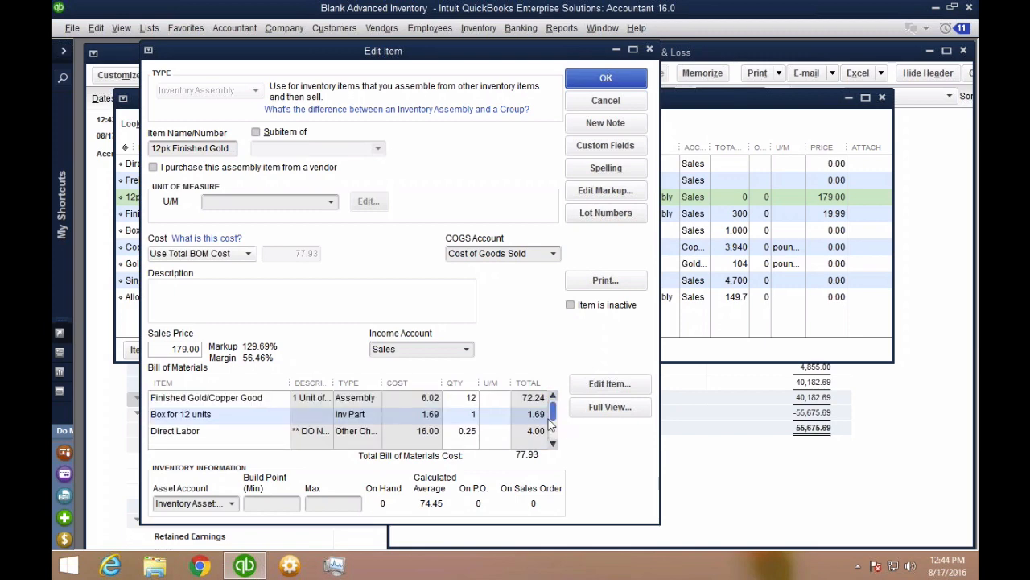
- Review the components of the 12pk Finished Gold/Copper Good assembly and save the item
{"action": "key", "text": "ctrl"}
{"action": "key", "text": "ctrl"}
{"action": "left_click", "coordinate": [277, 397]}
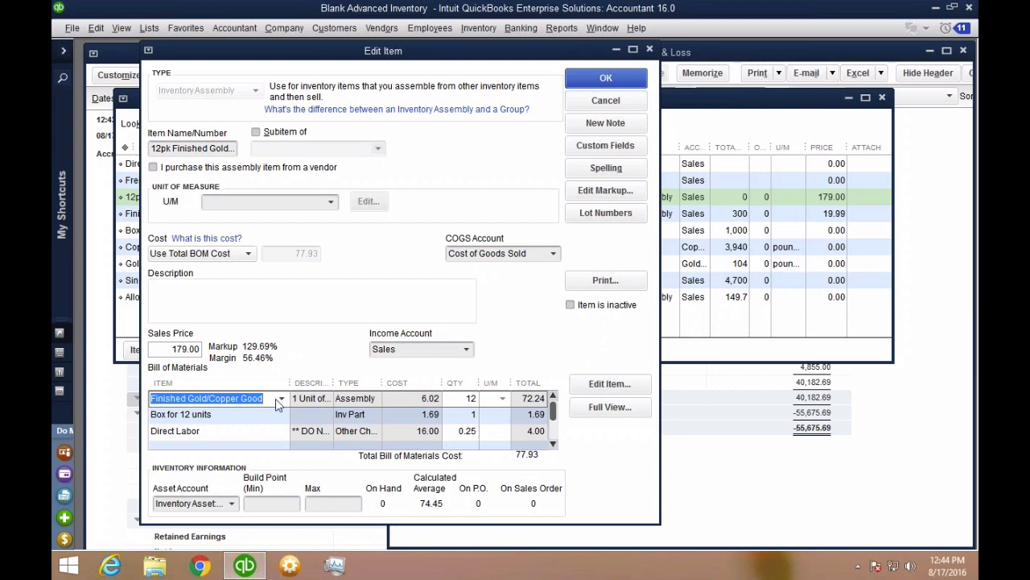
{"action": "left_click", "coordinate": [258, 422]}
{"action": "left_click", "coordinate": [247, 428]}
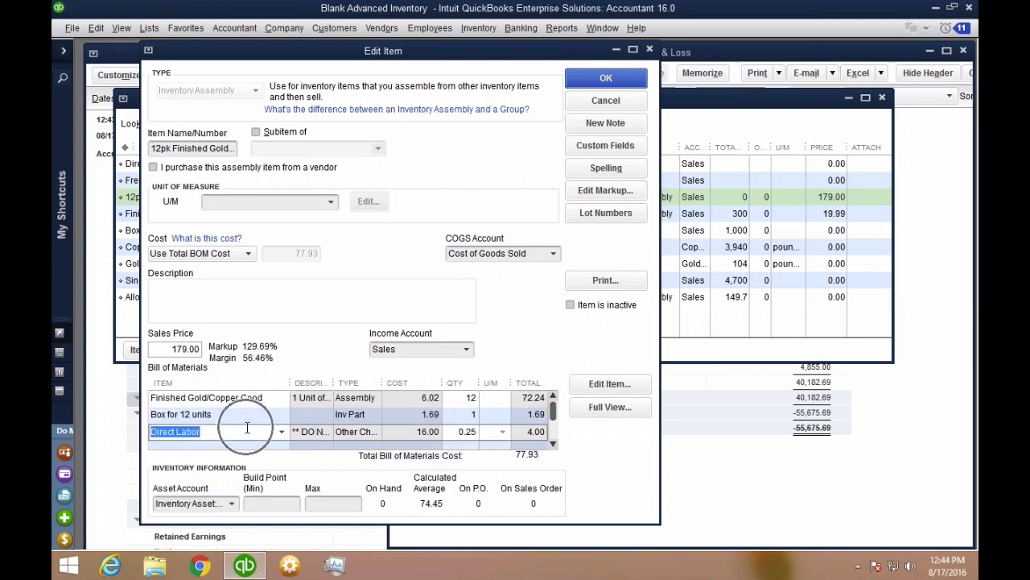
{"action": "left_click", "coordinate": [624, 78]}
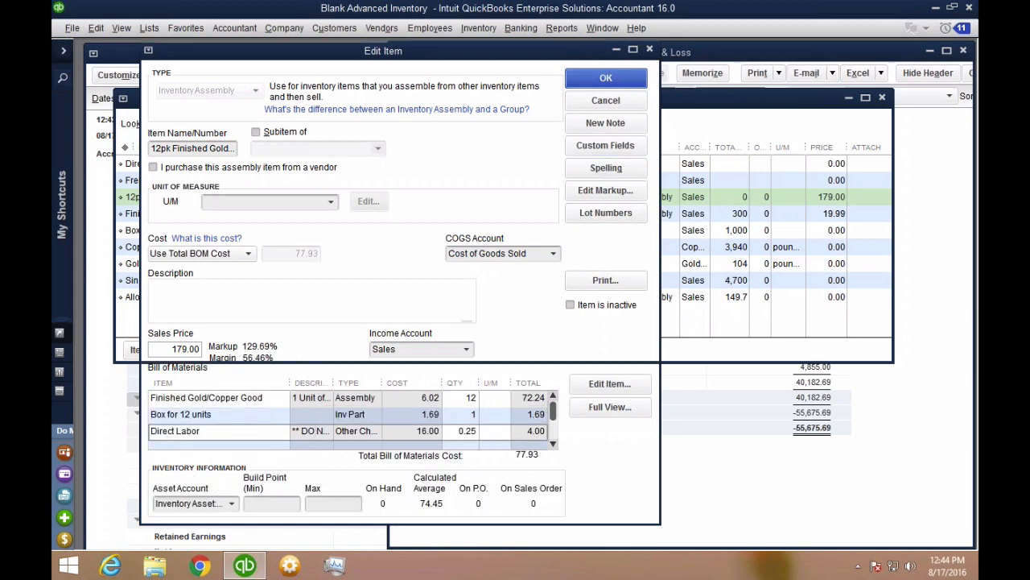
- Start a new assembly build for 12pk Finished Gold/Copper Good and maximize the build form
{"action": "left_click", "coordinate": [485, 30]}
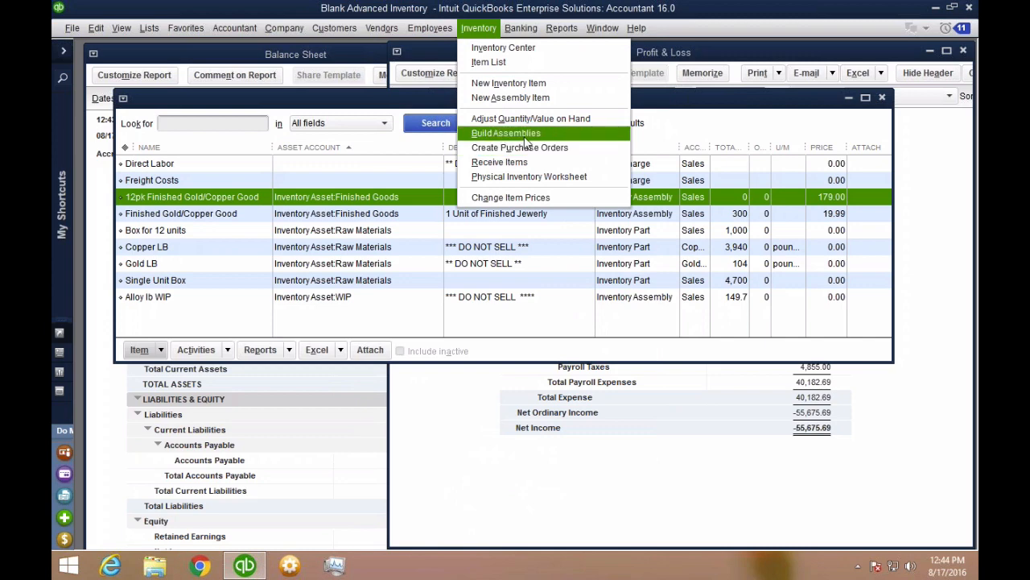
{"action": "left_click", "coordinate": [528, 135]}
{"action": "left_click", "coordinate": [374, 101]}
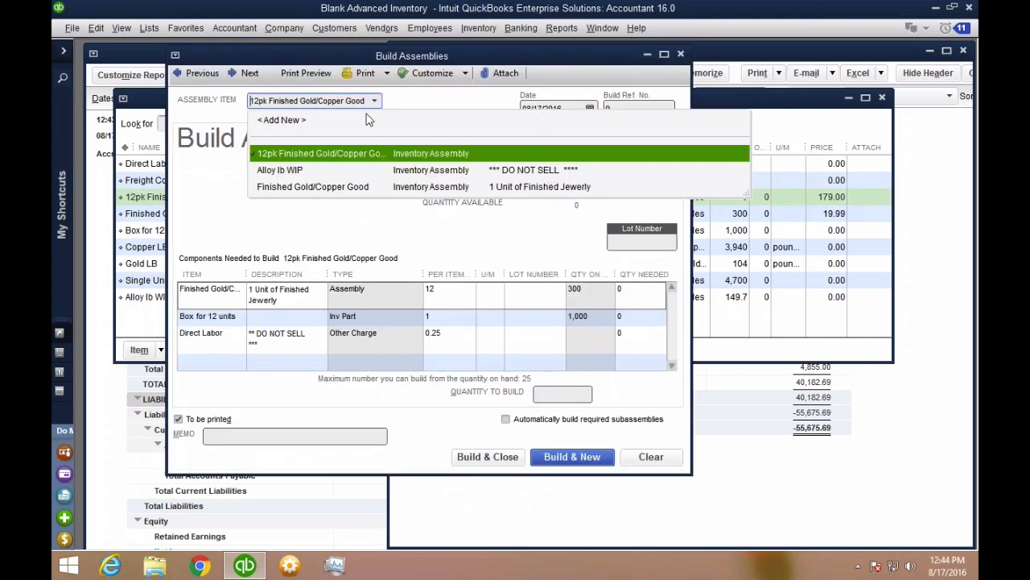
{"action": "left_click", "coordinate": [313, 161]}
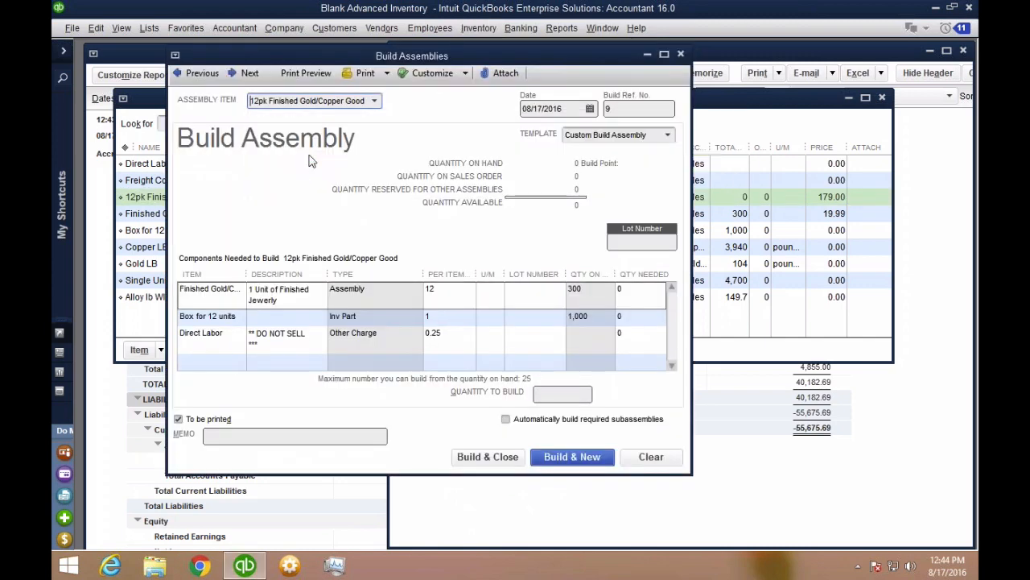
{"action": "left_click", "coordinate": [665, 54]}
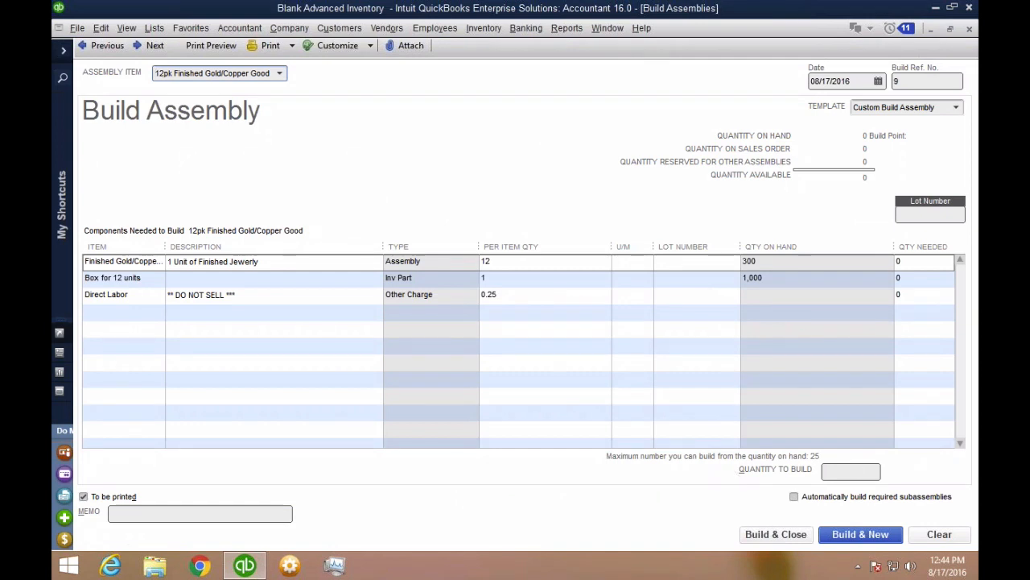
- Check the maximum buildable quantity and the on-hand quantity of the Finished Gold/Copper Good component
{"action": "key", "text": "ctrl"}
{"action": "key", "text": "ctrl"}
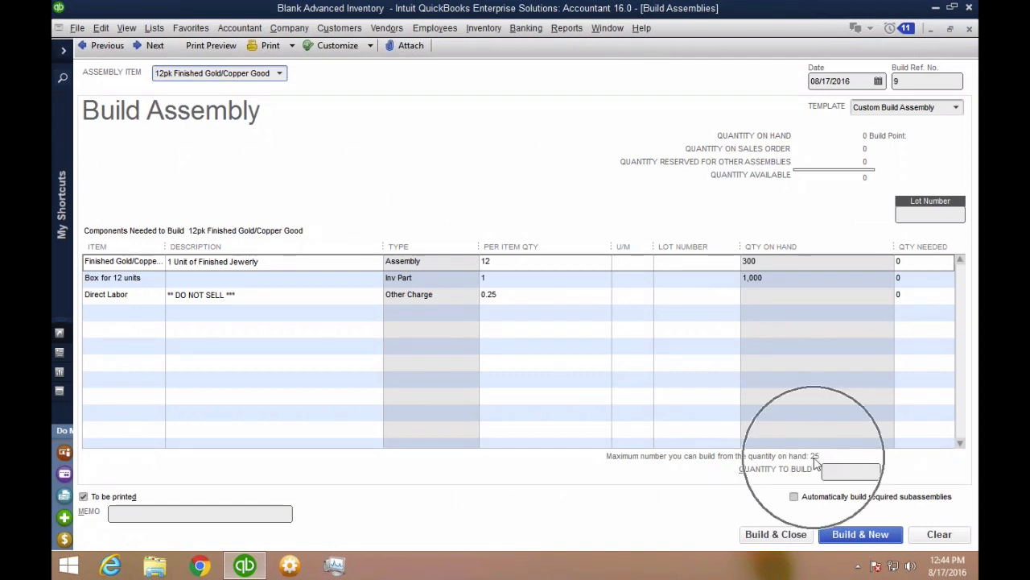
{"action": "key", "text": "ctrl"}
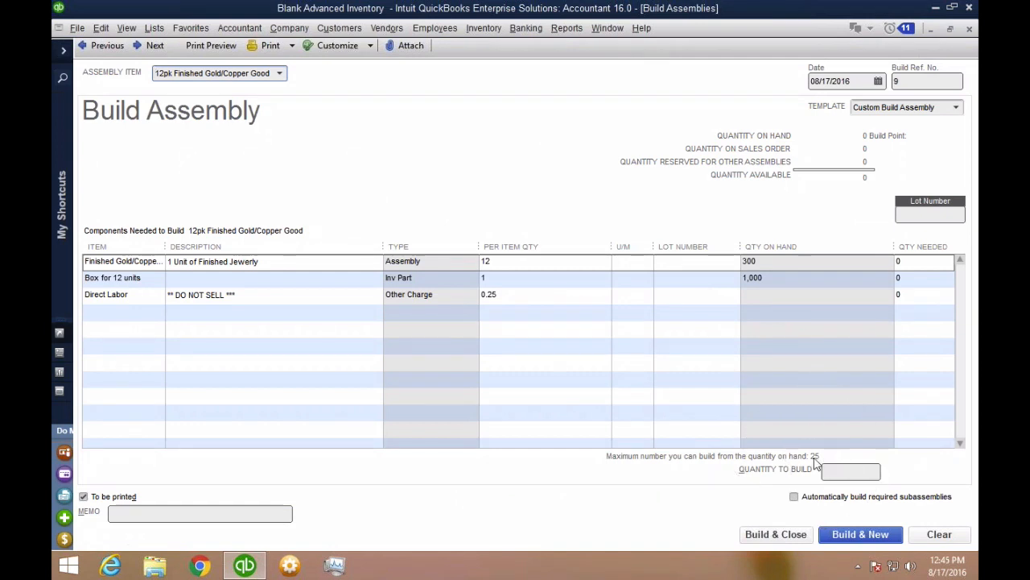
{"action": "left_click", "coordinate": [754, 268]}
{"action": "key", "text": "ctrl"}
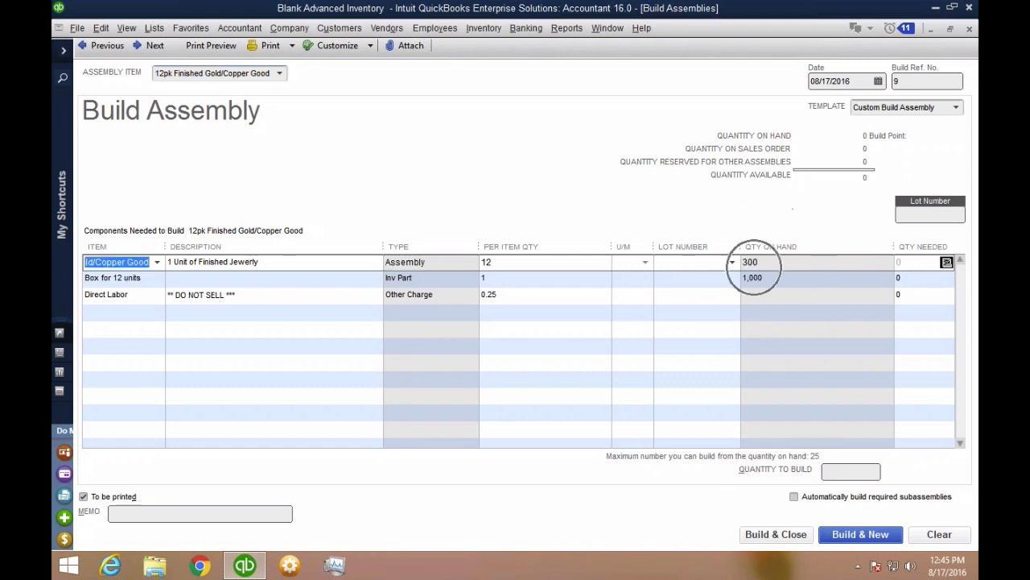
{"action": "key", "text": "ctrl"}
{"action": "key", "text": "ctrl"}
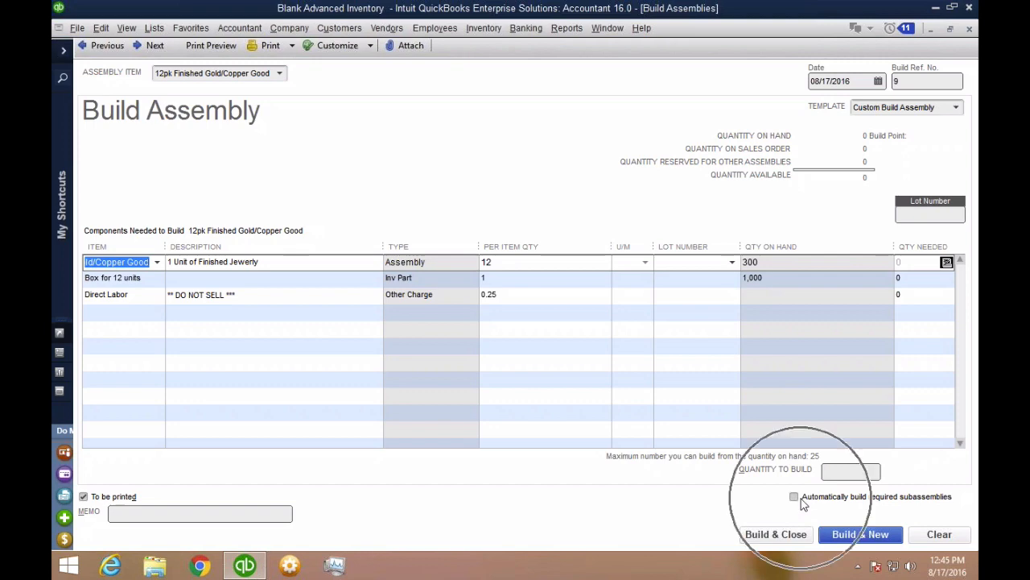
- Enable automatic building of required subassemblies and set the quantity to build to 125
{"action": "left_click", "coordinate": [803, 499]}
{"action": "key", "text": "ctrl"}
{"action": "key", "text": "ctrl"}
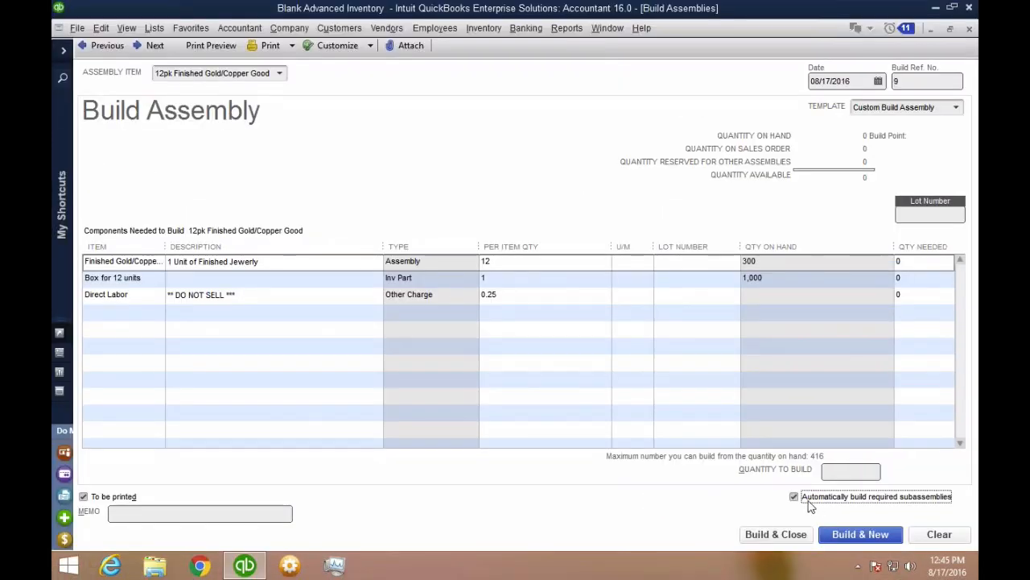
{"action": "left_click", "coordinate": [759, 498]}
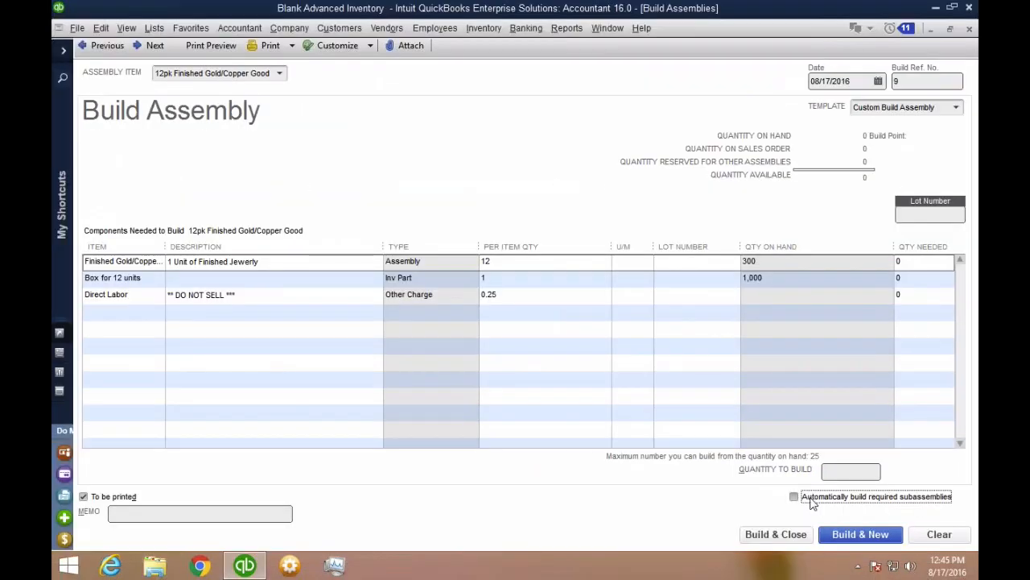
{"action": "left_click", "coordinate": [811, 499]}
{"action": "left_click", "coordinate": [838, 475]}
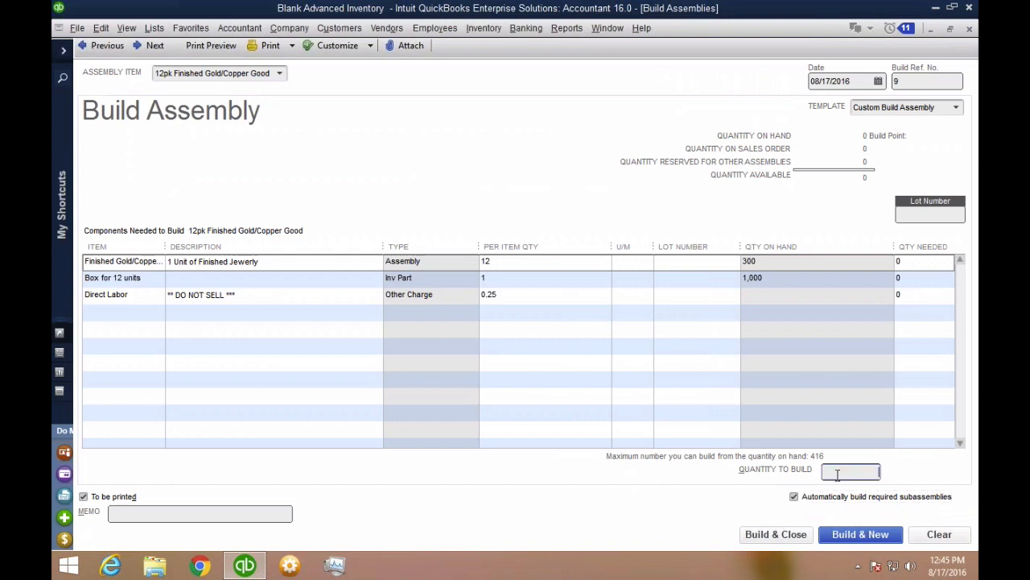
{"action": "type", "text": "125"}
{"action": "key", "text": "Tab"}
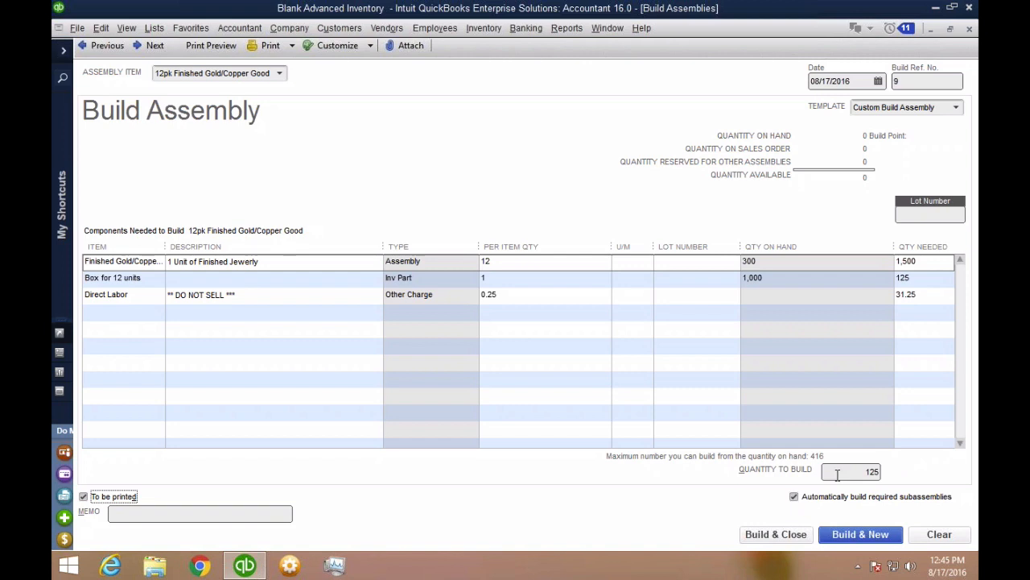
- Widen the item column of the components table and review the Finished Gold/Copper Good and Box for 12 units rows
{"action": "left_click", "coordinate": [165, 247]}
{"action": "left_click", "coordinate": [563, 283]}
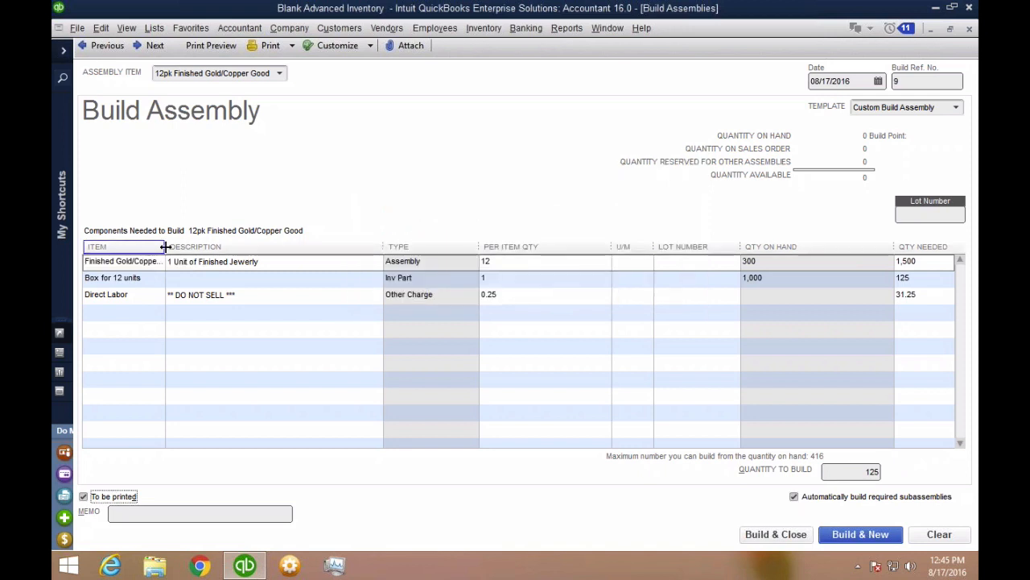
{"action": "left_click_drag", "start_coordinate": [180, 248], "coordinate": [240, 248]}
{"action": "left_click_drag", "start_coordinate": [85, 262], "coordinate": [241, 269]}
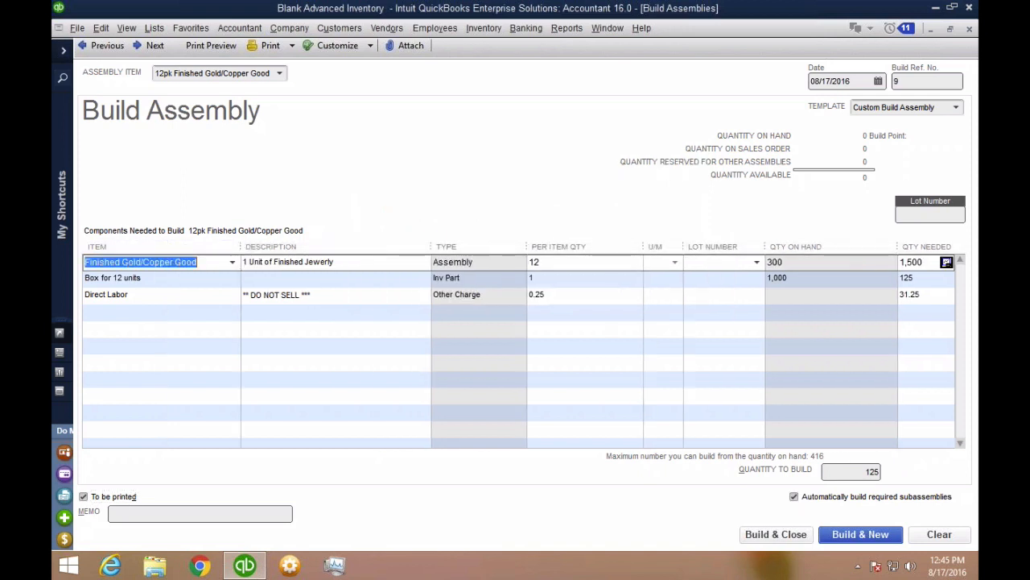
{"action": "left_click", "coordinate": [218, 280]}
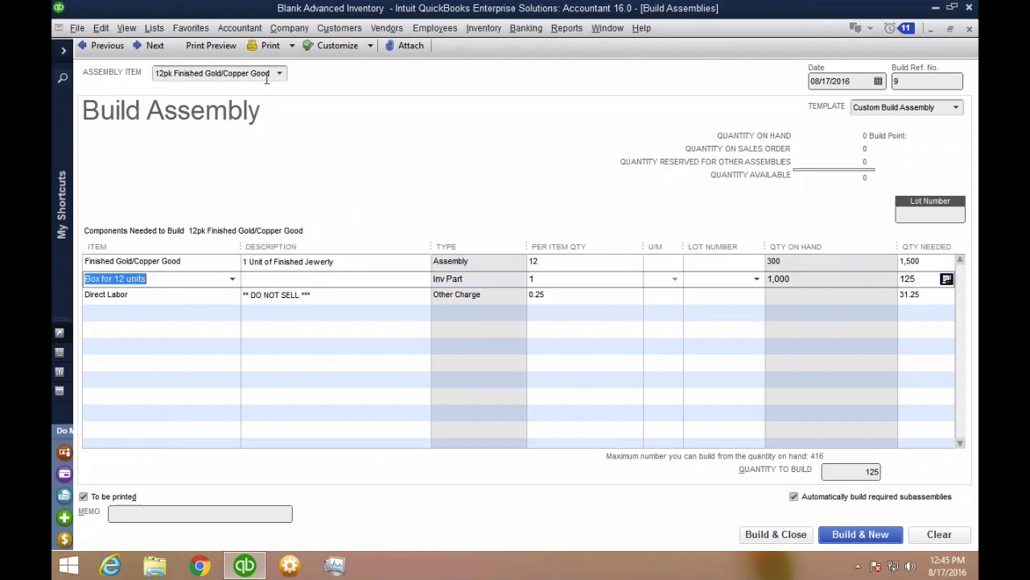
{"action": "left_click", "coordinate": [267, 77]}
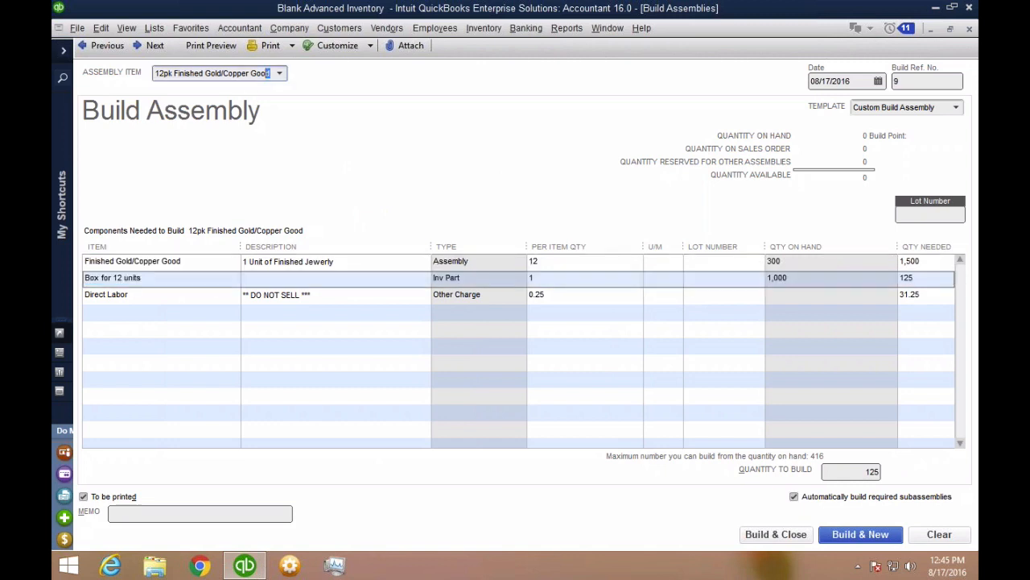
- Build the 12pk assembly and close the form, accepting the lot number warnings and adding "Jewerly" to the spelling dictionary
{"action": "left_click", "coordinate": [760, 537]}
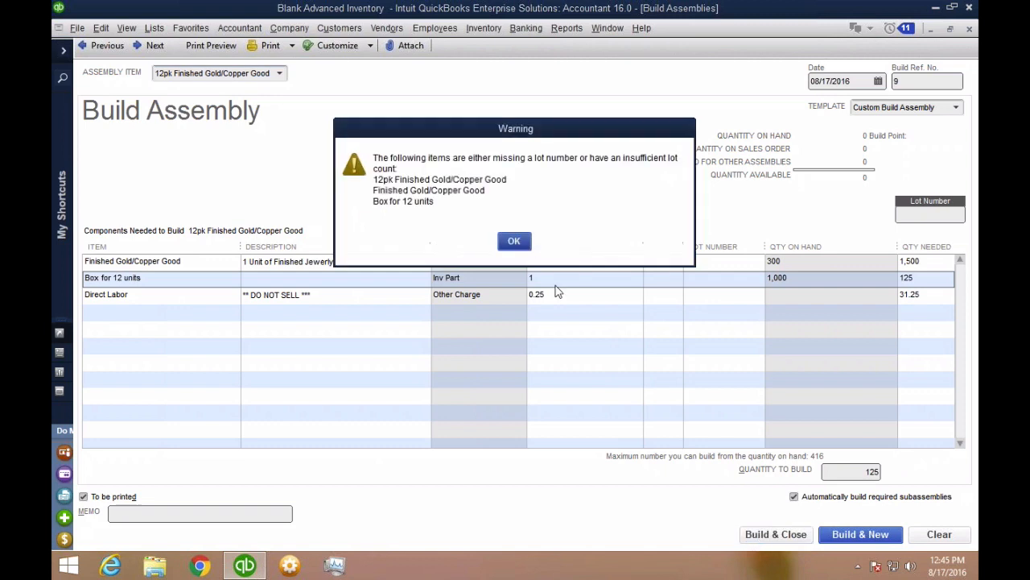
{"action": "left_click", "coordinate": [522, 244]}
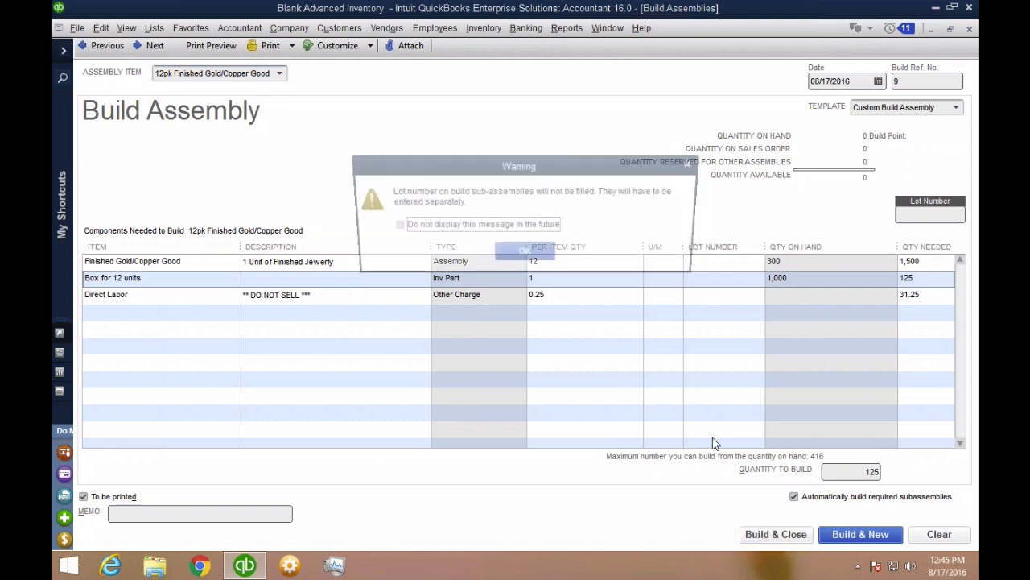
{"action": "left_click", "coordinate": [536, 256]}
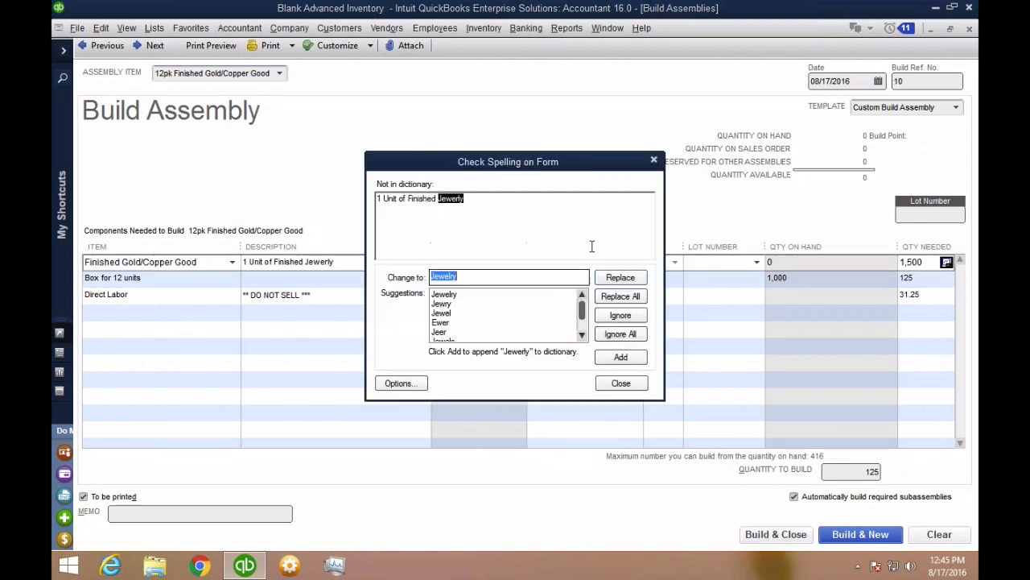
{"action": "left_click", "coordinate": [606, 357]}
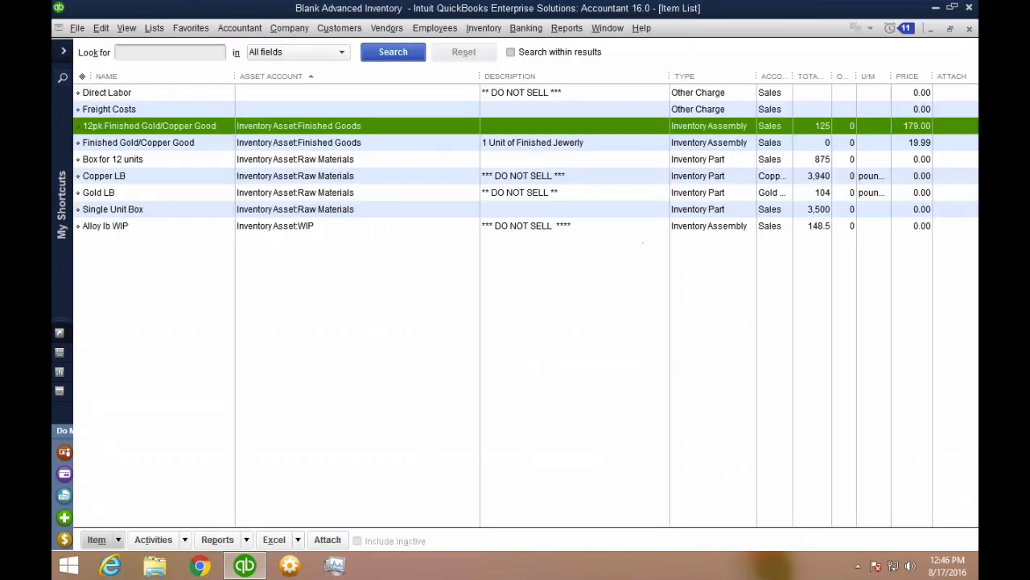
- Run a QuickReport for Finished Gold/Copper Good, examine the quantities of its build assemblies, and close the report
{"action": "left_click", "coordinate": [160, 146]}
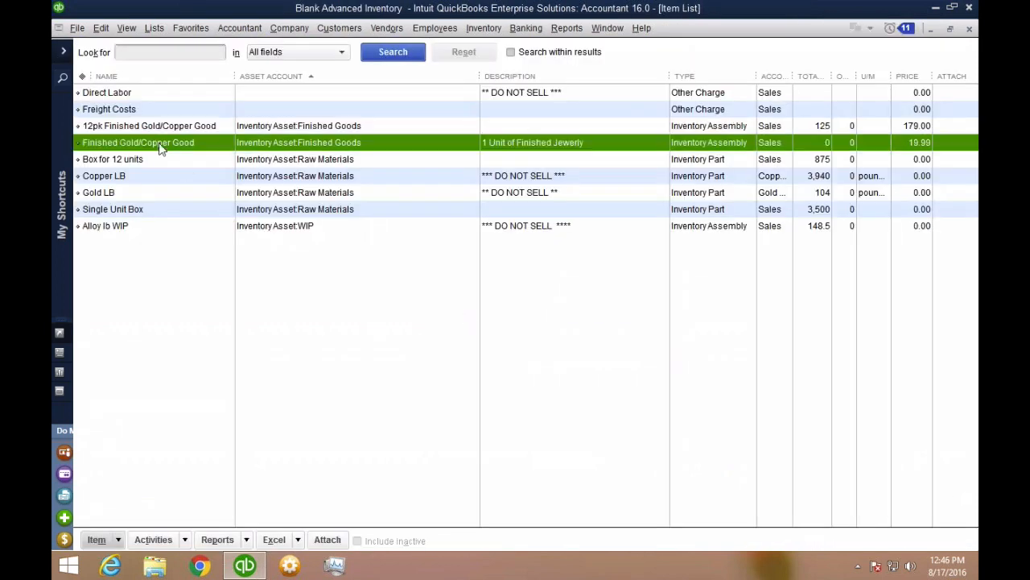
{"action": "left_click", "coordinate": [159, 147]}
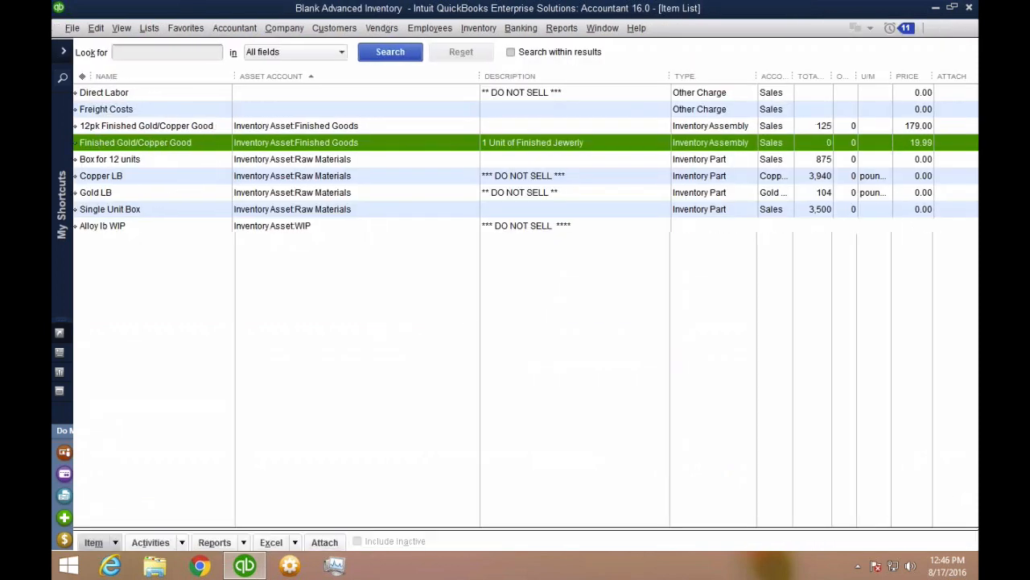
{"action": "key", "text": "ctrl+q"}
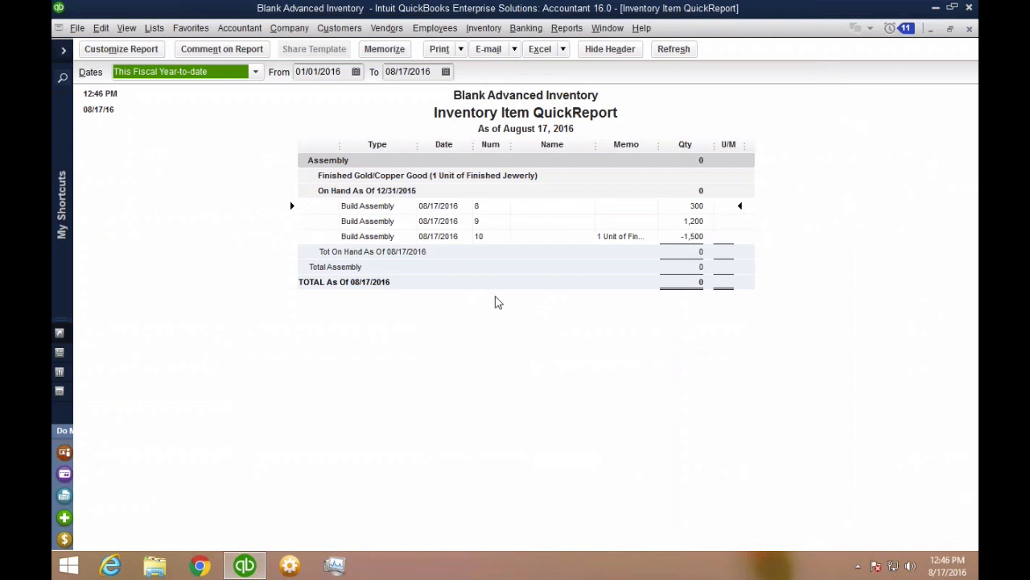
{"action": "double_click", "coordinate": [702, 208]}
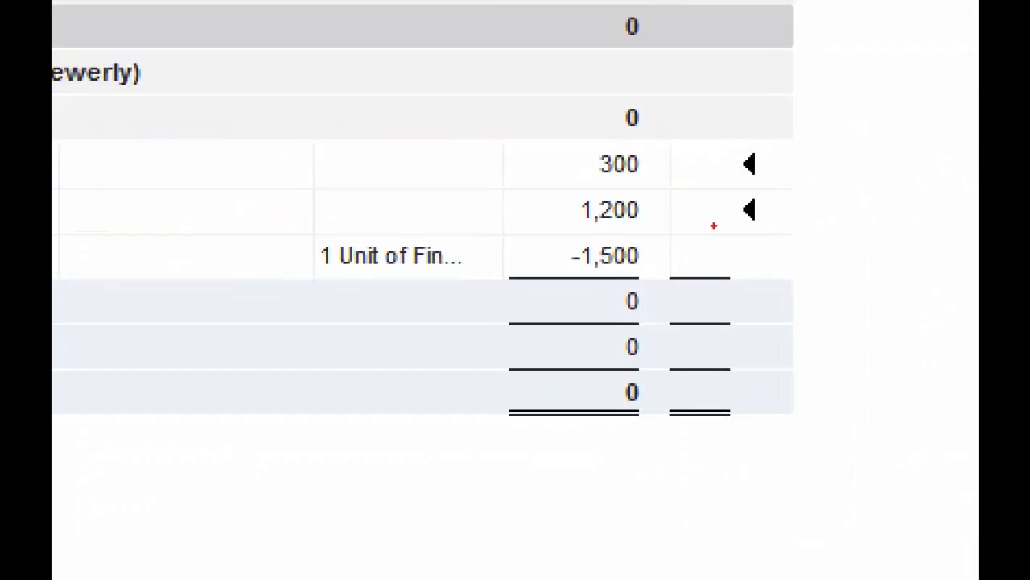
{"action": "mouse_move", "coordinate": [628, 190]}
{"action": "left_mouse_down"}
{"action": "mouse_move", "coordinate": [543, 190]}
{"action": "mouse_move", "coordinate": [592, 240]}
{"action": "mouse_move", "coordinate": [600, 183]}
{"action": "left_mouse_up"}
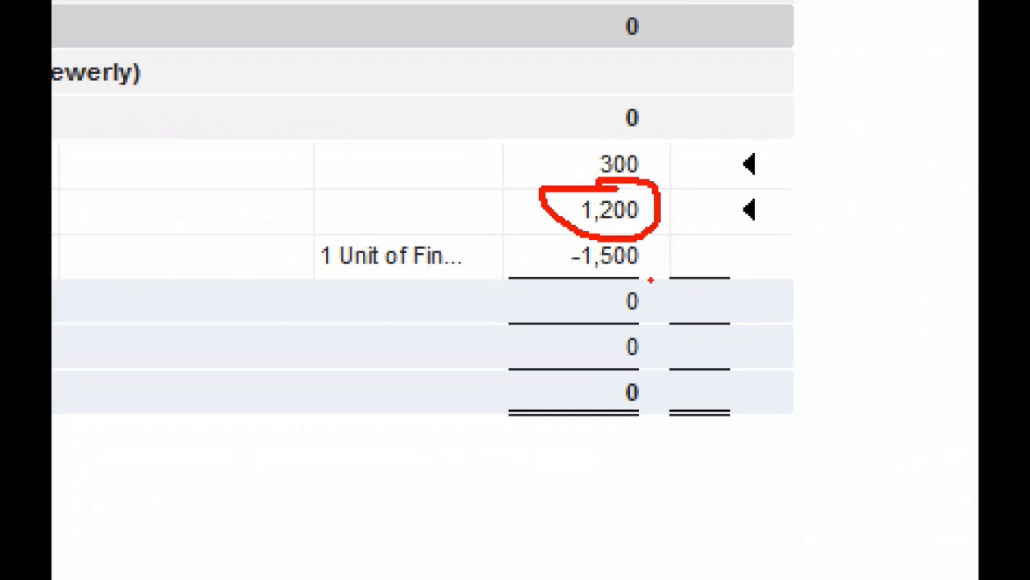
{"action": "mouse_move", "coordinate": [573, 233]}
{"action": "left_mouse_down"}
{"action": "mouse_move", "coordinate": [532, 242]}
{"action": "mouse_move", "coordinate": [628, 277]}
{"action": "mouse_move", "coordinate": [588, 234]}
{"action": "mouse_move", "coordinate": [567, 235]}
{"action": "left_mouse_up"}
{"action": "mouse_move", "coordinate": [636, 136]}
{"action": "left_mouse_down"}
{"action": "mouse_move", "coordinate": [616, 171]}
{"action": "mouse_move", "coordinate": [654, 144]}
{"action": "left_mouse_up"}
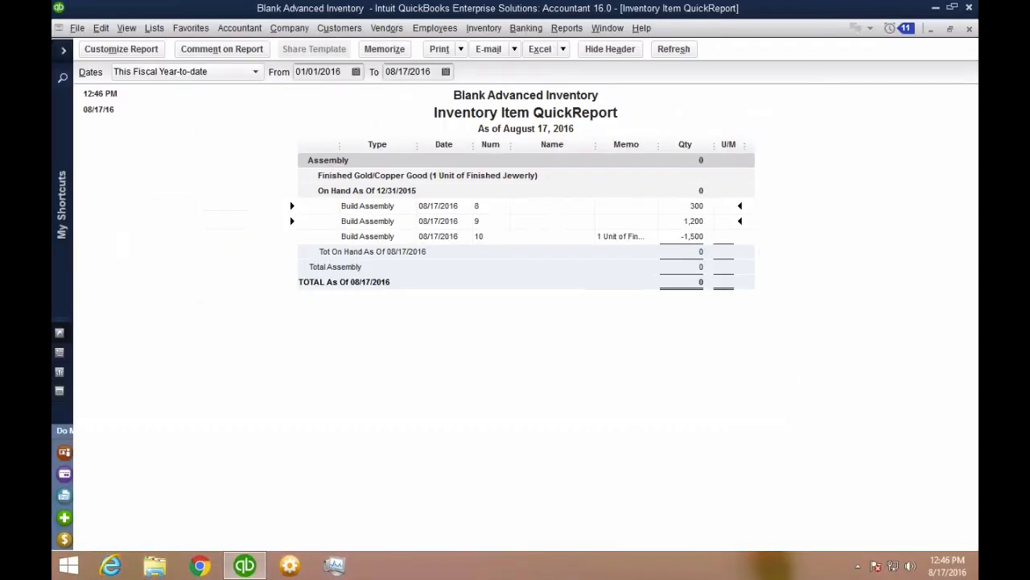
{"action": "key", "text": "Escape"}
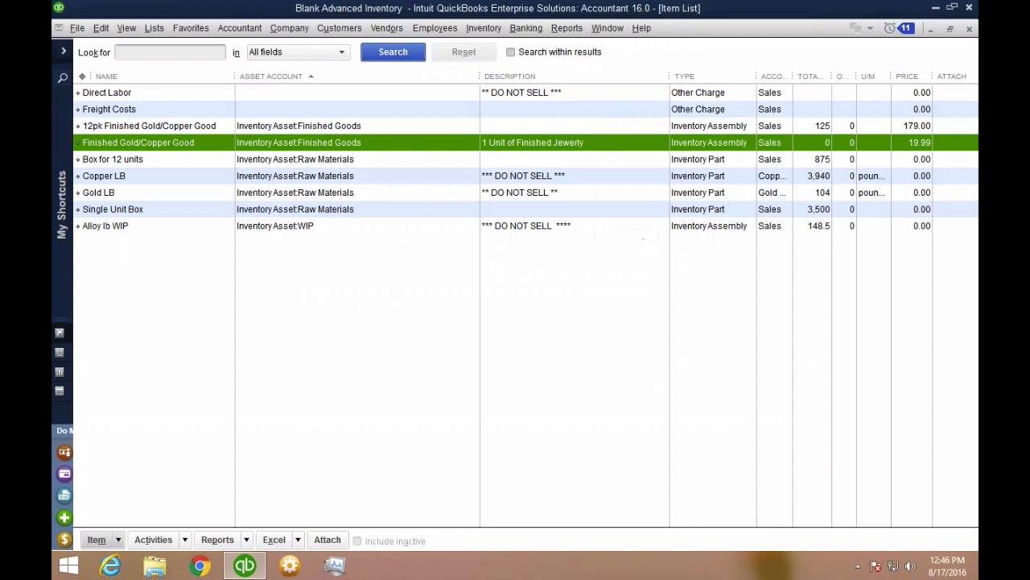
- Return to the Profit & Loss report, refresh it, and close it without memorizing to view the Balance Sheet
{"action": "key", "text": "Escape"}
{"action": "left_click", "coordinate": [727, 49]}
{"action": "key", "text": "Escape"}
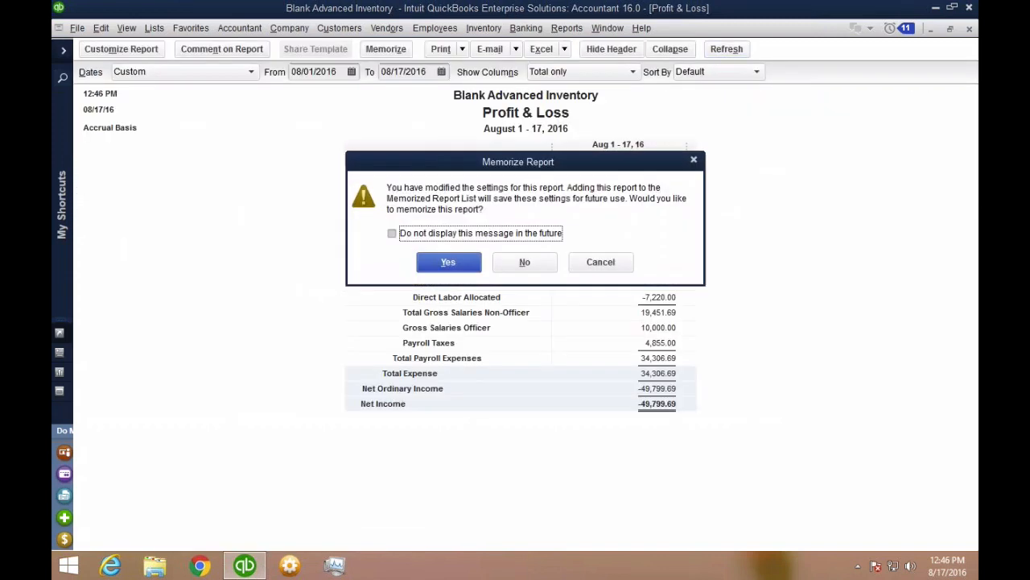
{"action": "left_click", "coordinate": [536, 265]}
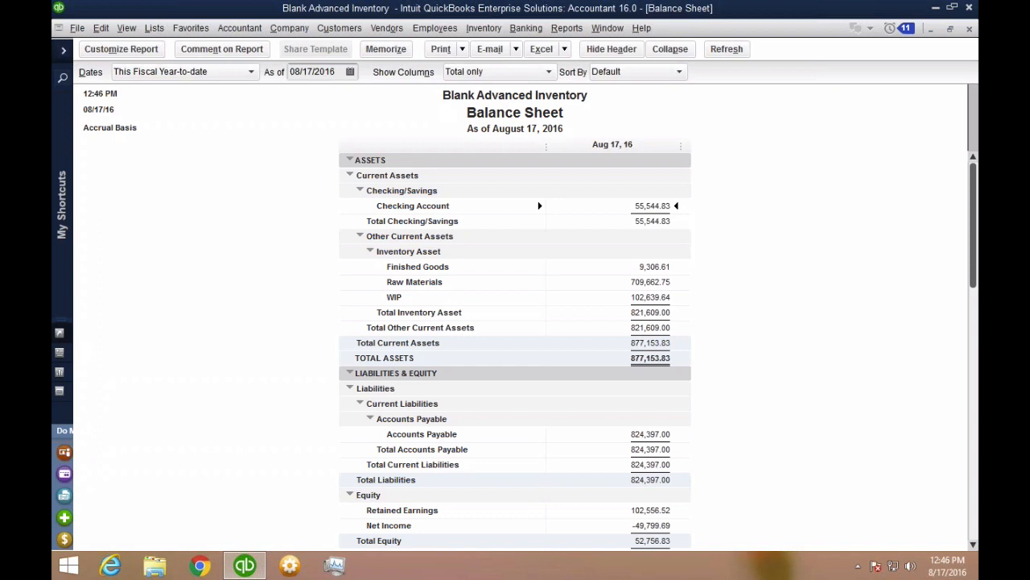
- Open the item list, widen its name column, and look over the Copper LB and Gold LB raw materials
{"action": "left_click", "coordinate": [153, 27]}
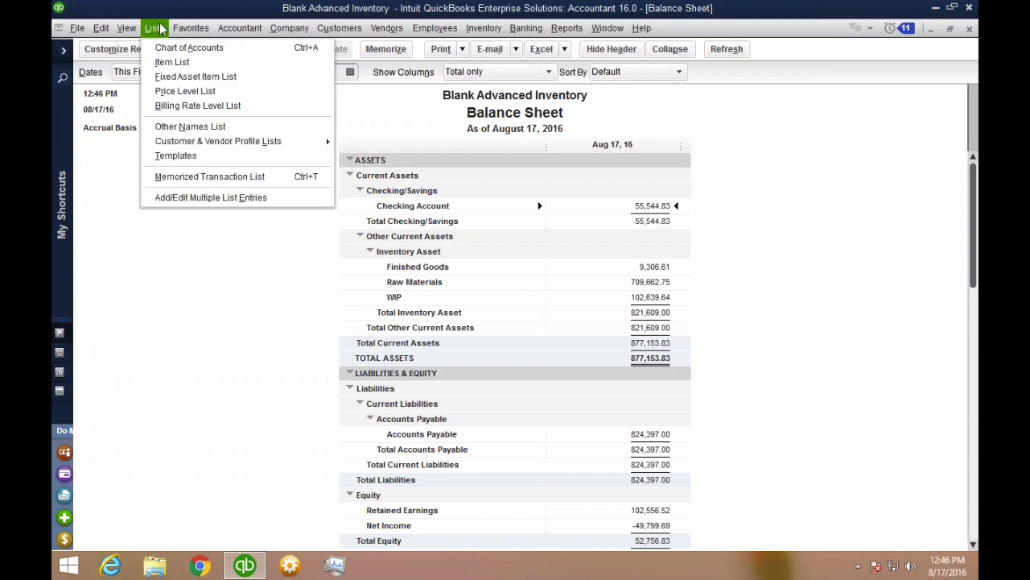
{"action": "left_click", "coordinate": [165, 61]}
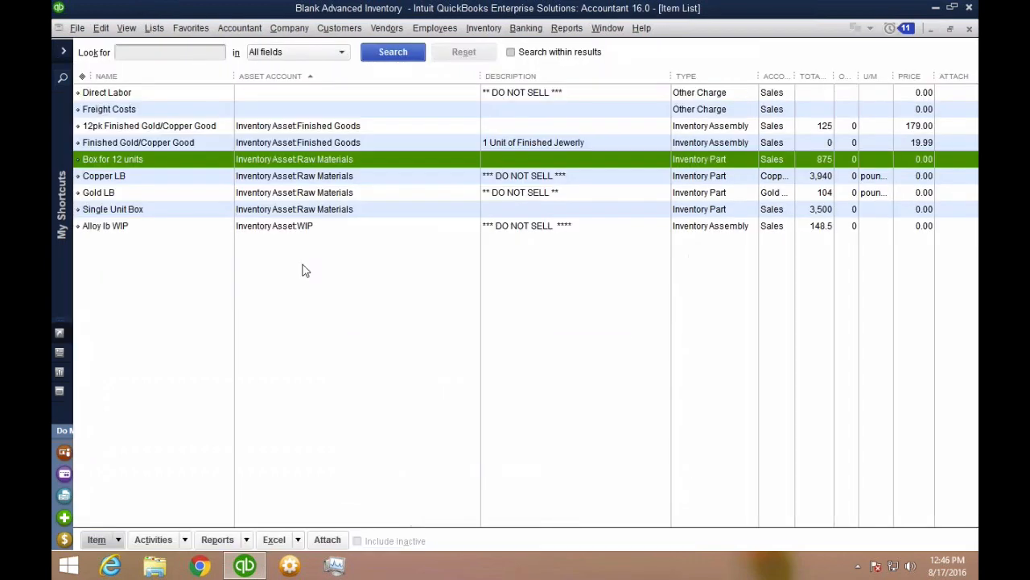
{"action": "left_click_drag", "start_coordinate": [234, 75], "coordinate": [281, 75]}
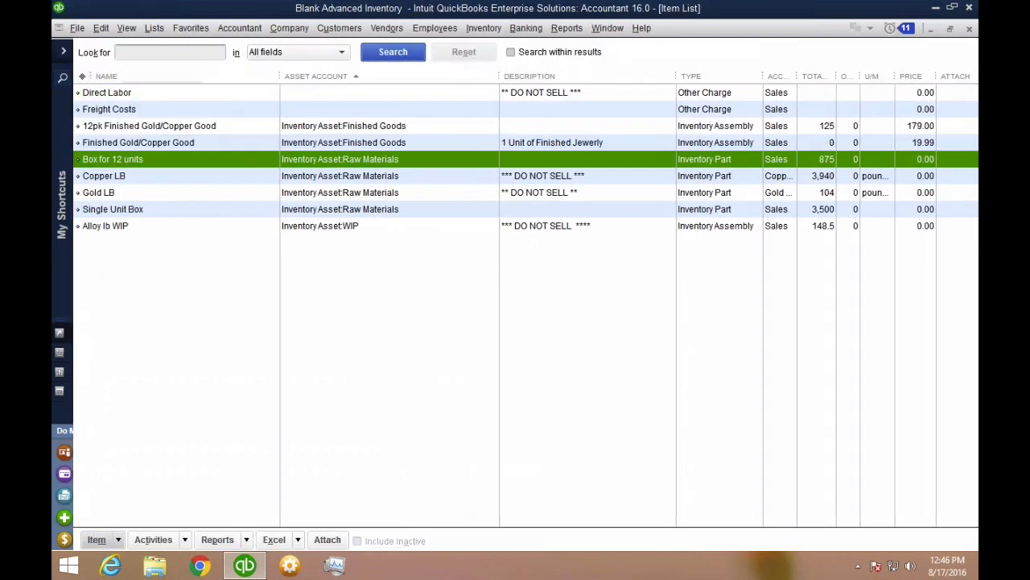
{"action": "left_click", "coordinate": [142, 177]}
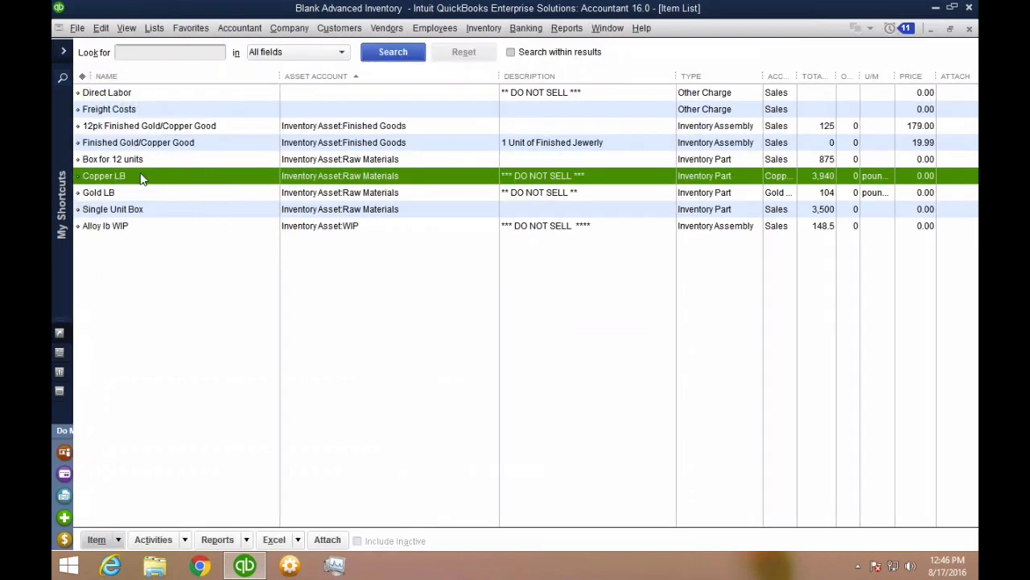
{"action": "left_click", "coordinate": [130, 192]}
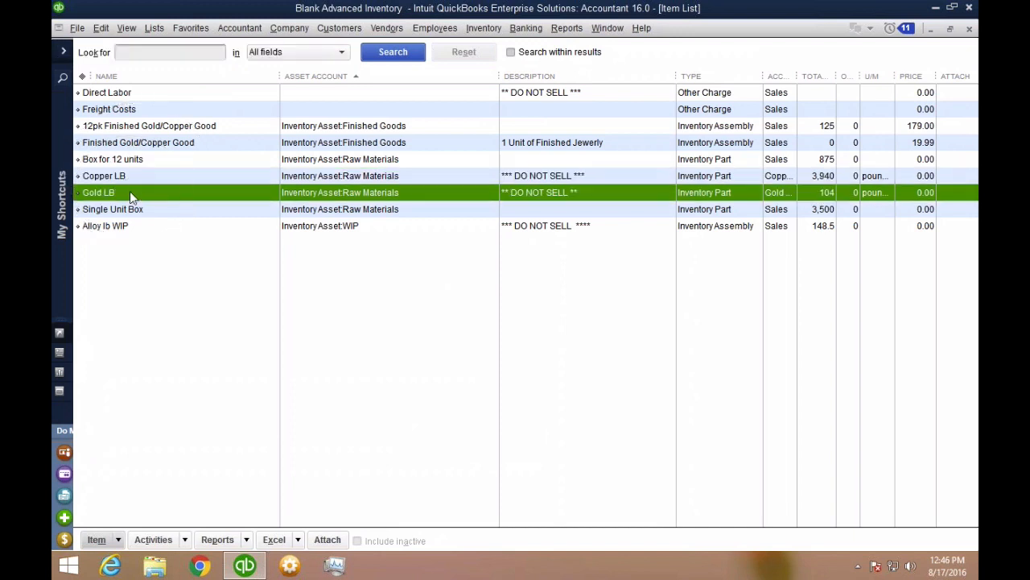
{"action": "left_click", "coordinate": [122, 177]}
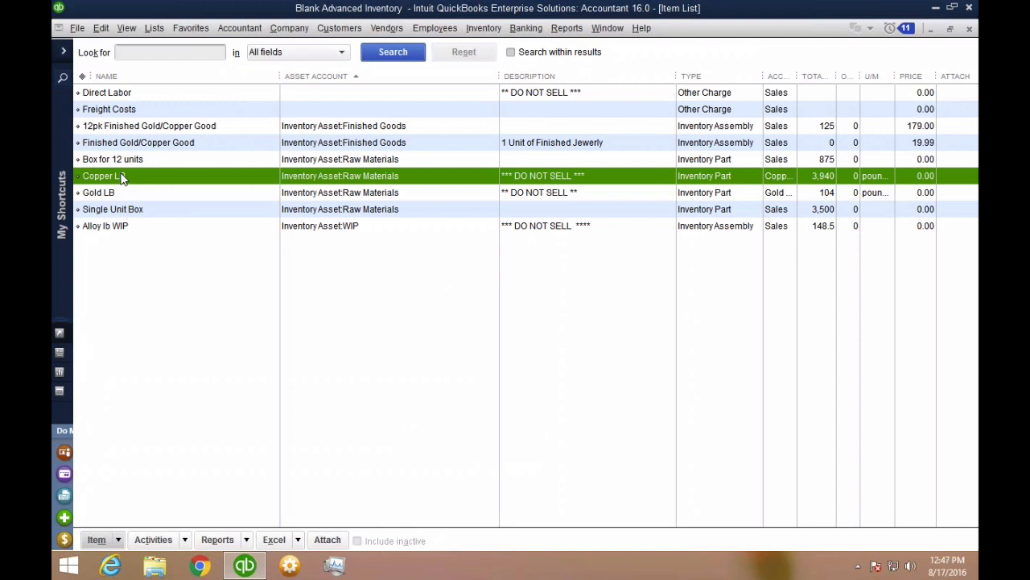
- Open Finished Gold/Copper Good and Alloy lb WIP, check for copper in the alloy's bill of materials, and return to Copper LB in the list
{"action": "double_click", "coordinate": [138, 142]}
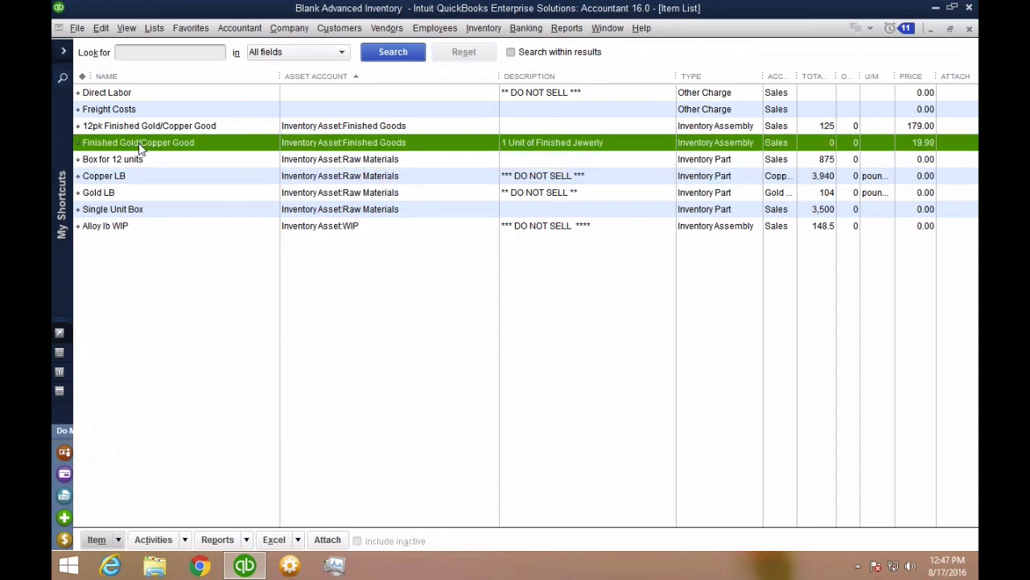
{"action": "key", "text": "Escape"}
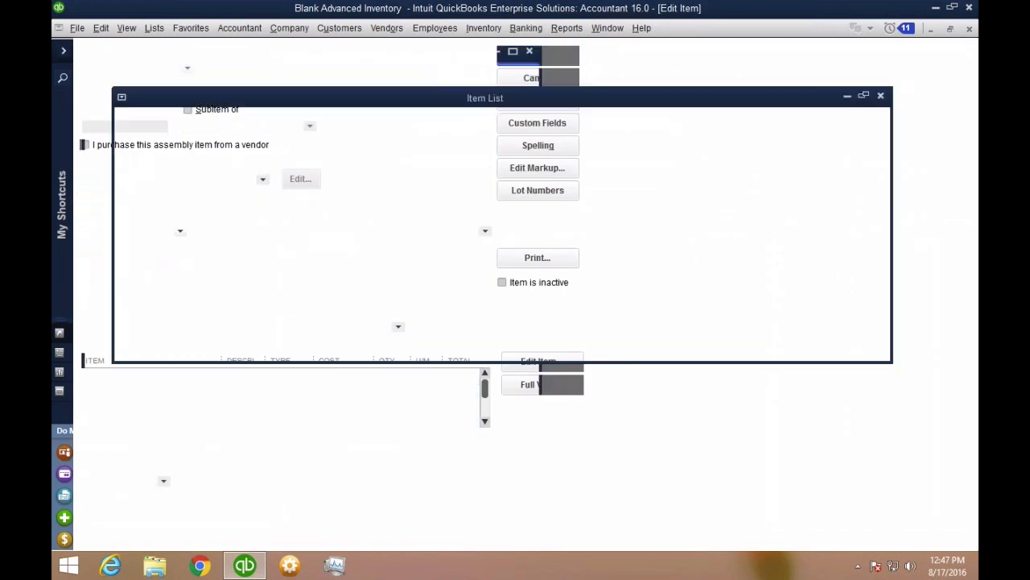
{"action": "double_click", "coordinate": [129, 226]}
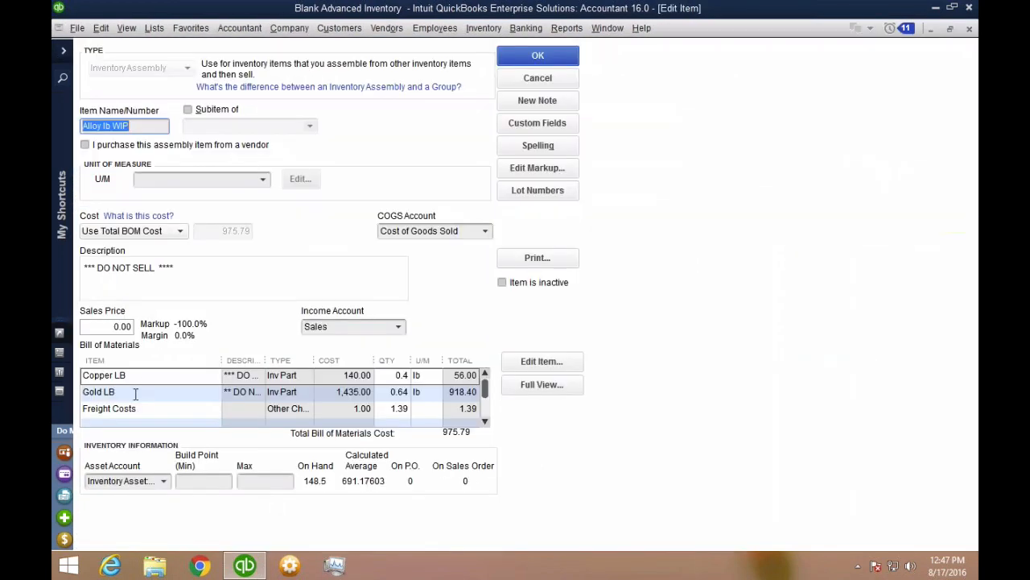
{"action": "left_click", "coordinate": [141, 374]}
{"action": "key", "text": "Escape"}
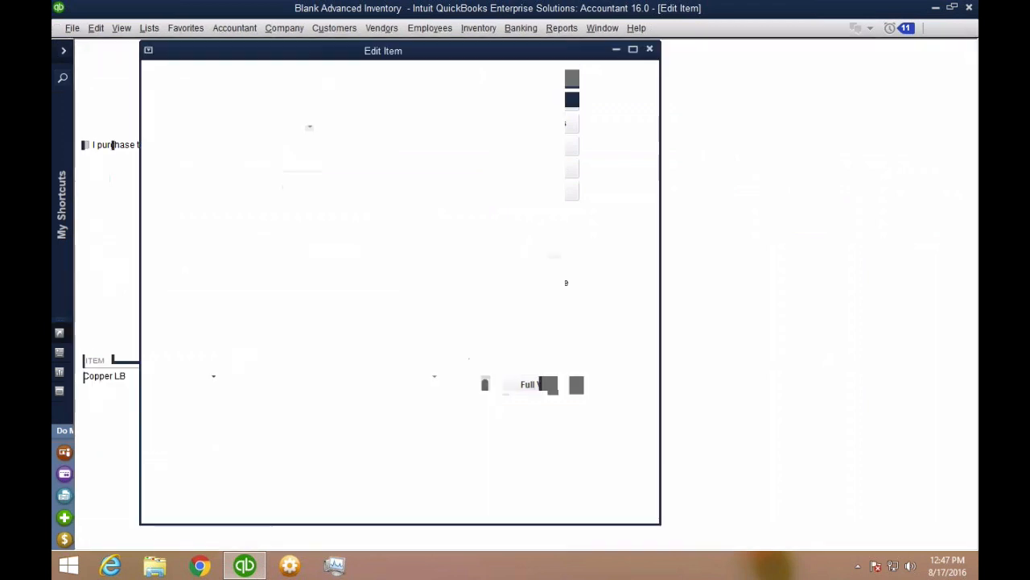
{"action": "left_click", "coordinate": [132, 178]}
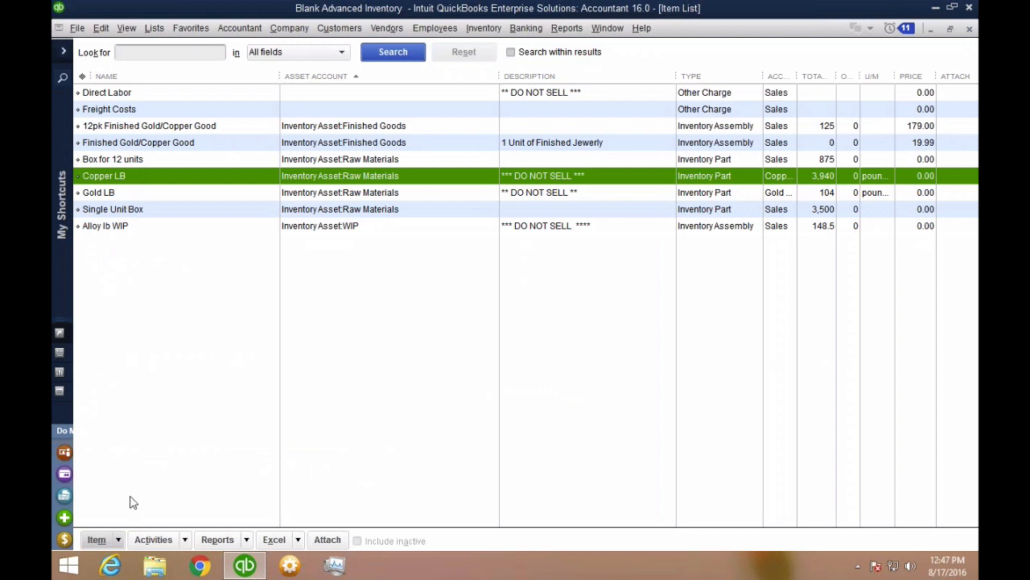
- Start a new Inventory Part item named Light Copper LB with a cost of 123
{"action": "left_click", "coordinate": [119, 540]}
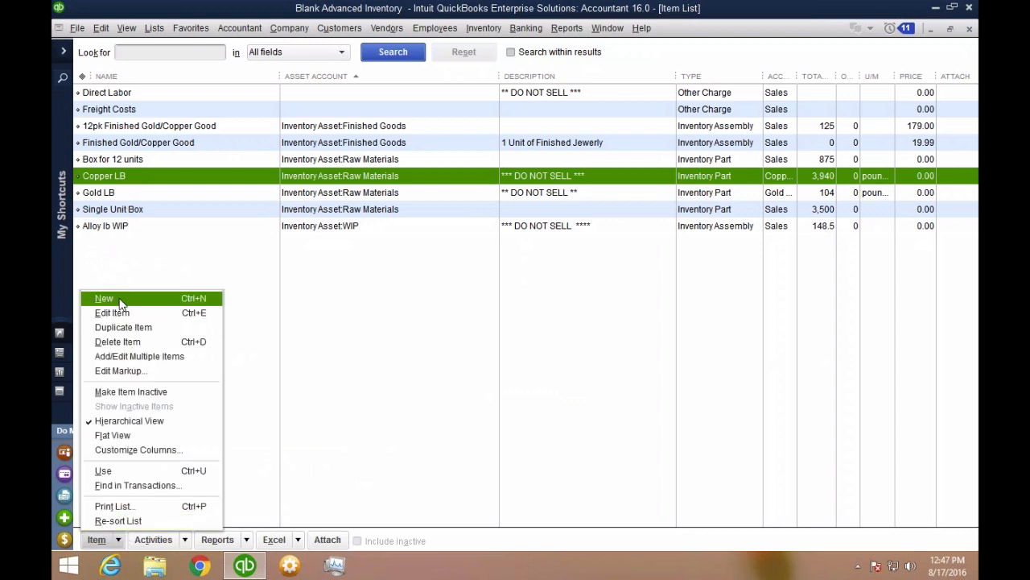
{"action": "left_click", "coordinate": [120, 299]}
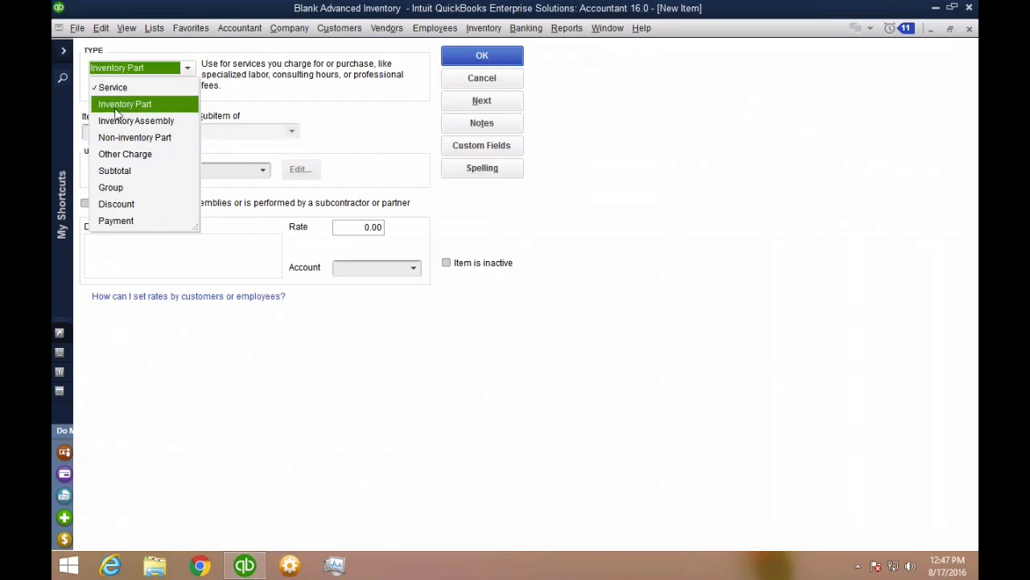
{"action": "left_click", "coordinate": [121, 104]}
{"action": "left_click", "coordinate": [114, 130]}
{"action": "type", "text": "Light Cop"}
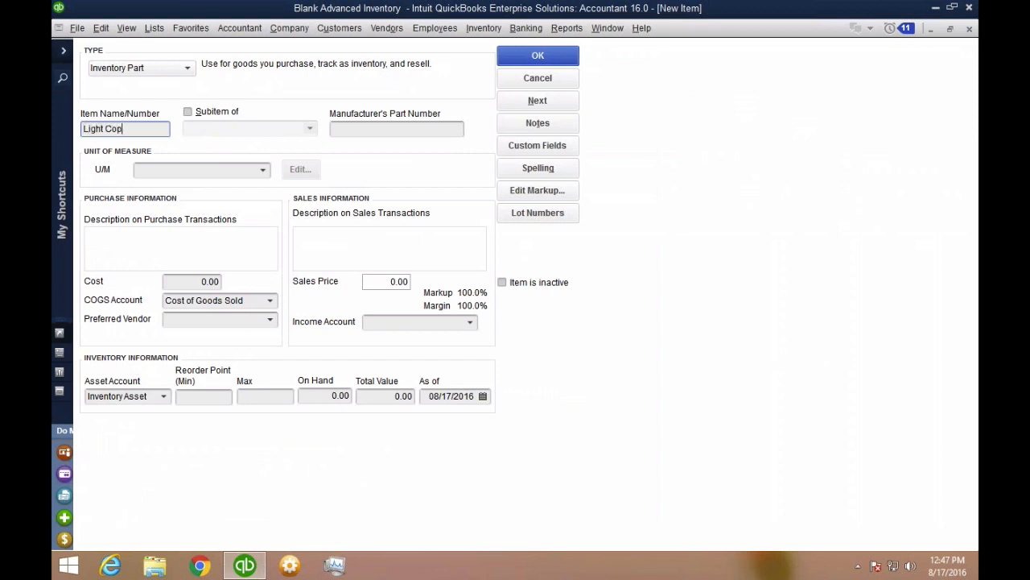
{"action": "type", "text": "per LB"}
{"action": "left_click", "coordinate": [190, 282]}
{"action": "type", "text": "123"}
{"action": "key", "text": "Tab"}
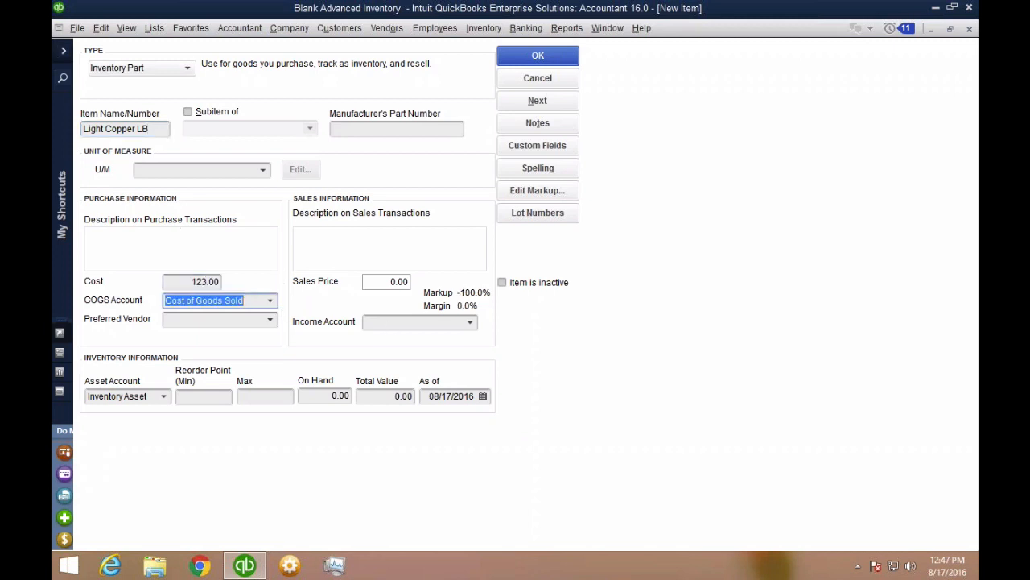
- Assign the Sales income account, enter "** DO NOT SEL **" as the sales description, and save the new item
{"action": "left_click", "coordinate": [408, 321]}
{"action": "type", "text": "s"}
{"action": "left_click", "coordinate": [403, 253]}
{"action": "type", "text": "** DO NOT SEL **"}
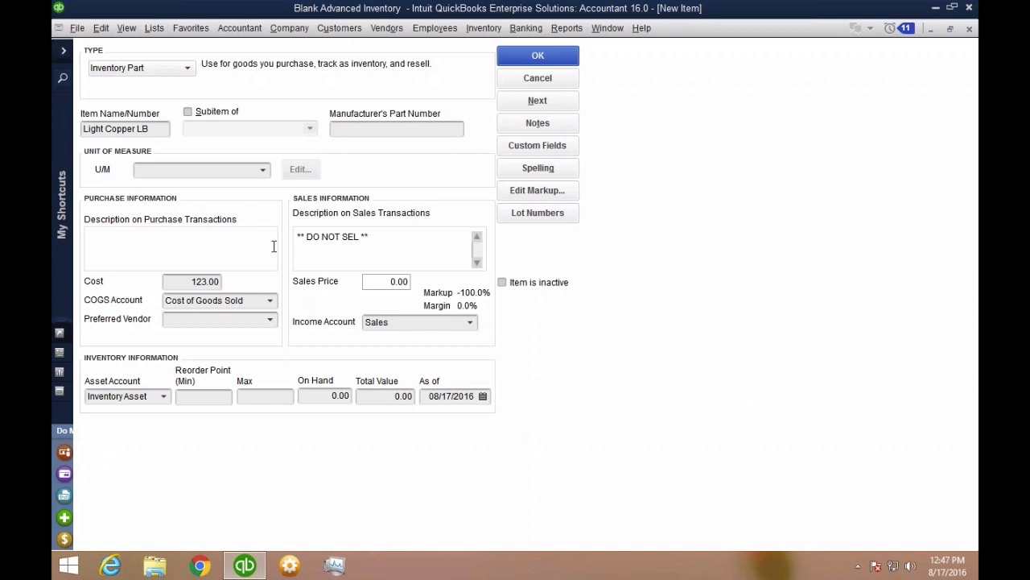
{"action": "left_click", "coordinate": [273, 247]}
{"action": "left_click", "coordinate": [531, 56]}
{"action": "left_click", "coordinate": [628, 386]}
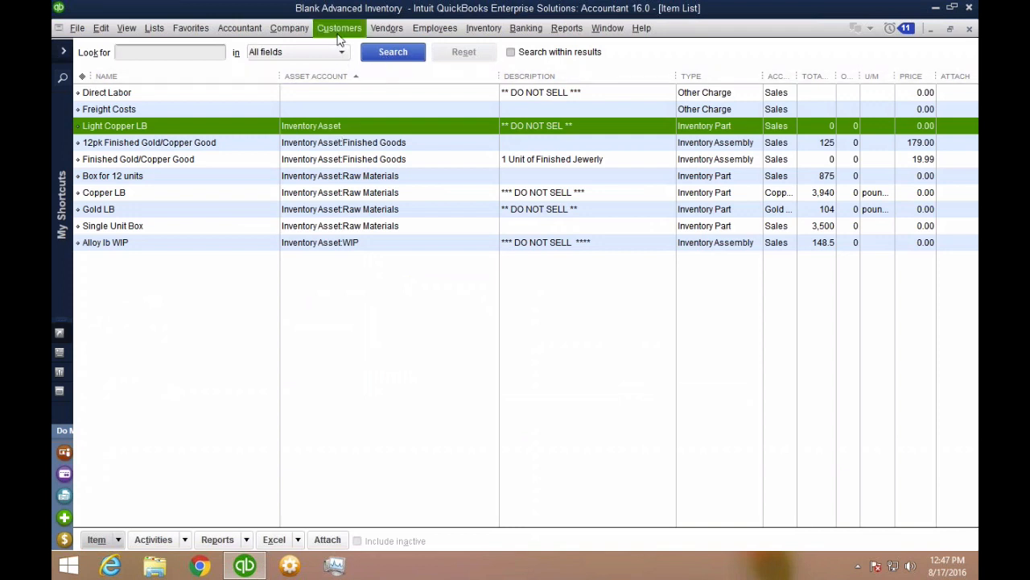
- Start a new bill for the vendor Precious Metals of Chile LTD
{"action": "left_click", "coordinate": [386, 28]}
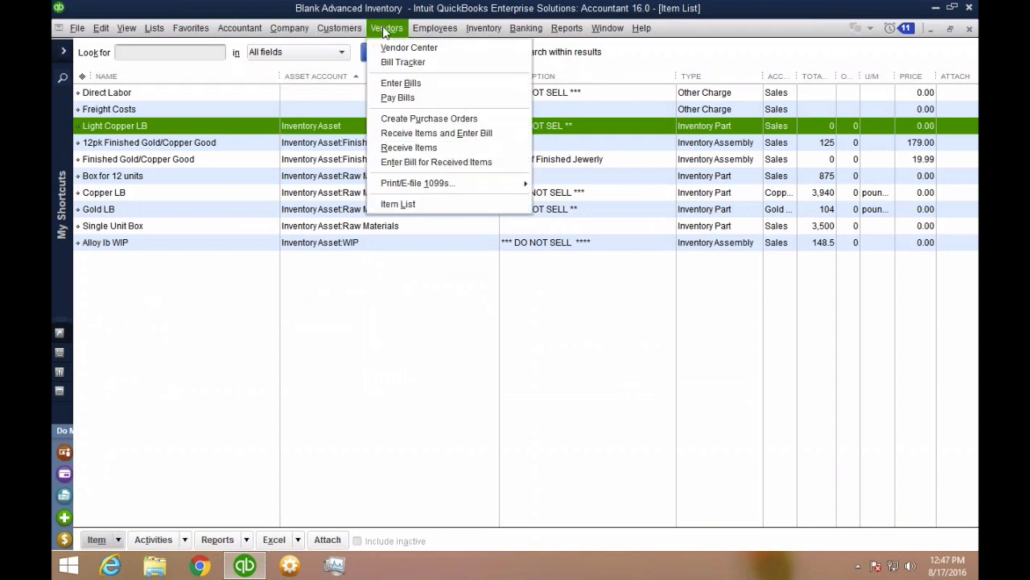
{"action": "left_click", "coordinate": [399, 84]}
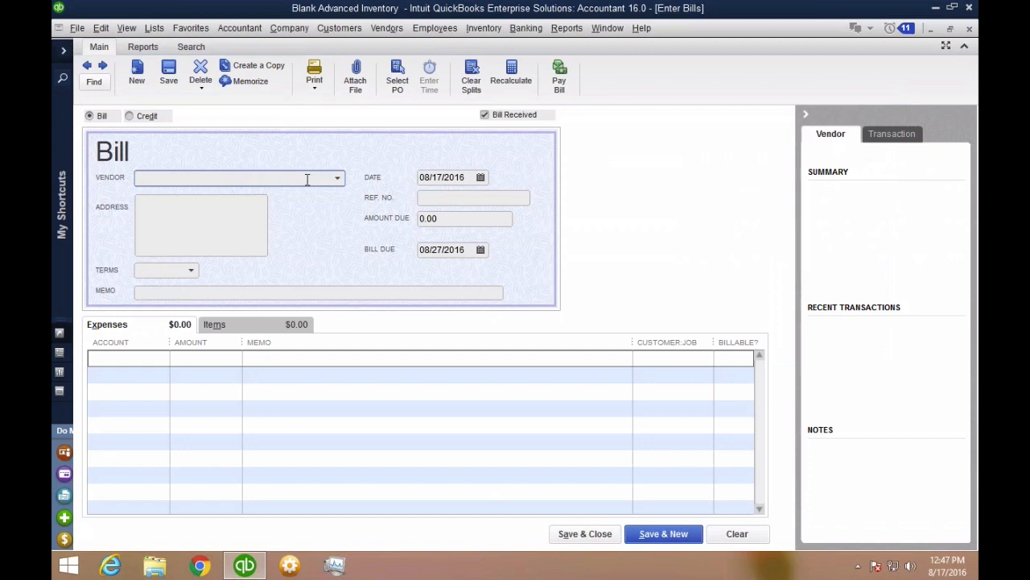
{"action": "left_click", "coordinate": [338, 179]}
{"action": "left_click", "coordinate": [216, 285]}
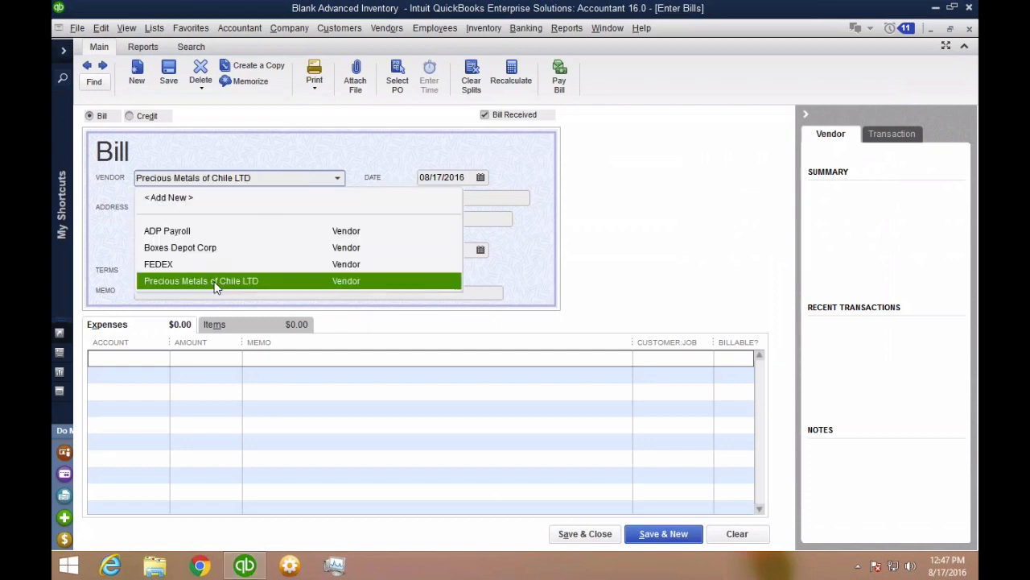
{"action": "left_click", "coordinate": [216, 288]}
{"action": "left_click", "coordinate": [541, 202]}
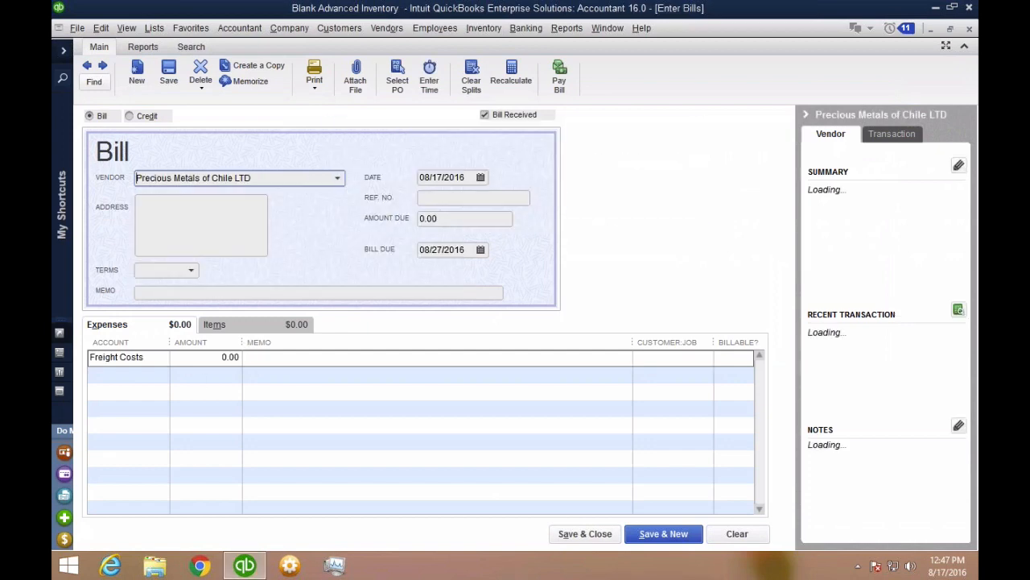
- Add 6000 Light Copper LB as an item line on the bill, then save and close it
{"action": "left_click", "coordinate": [255, 320]}
{"action": "type", "text": "Light Copper LB"}
{"action": "key", "text": "Tab"}
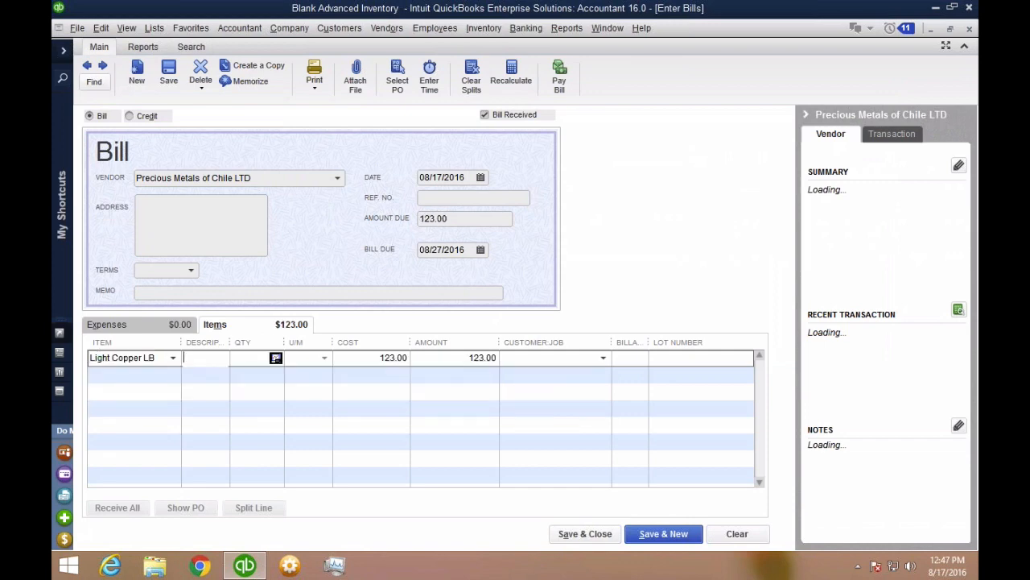
{"action": "type", "text": "6000"}
{"action": "key", "text": "Tab"}
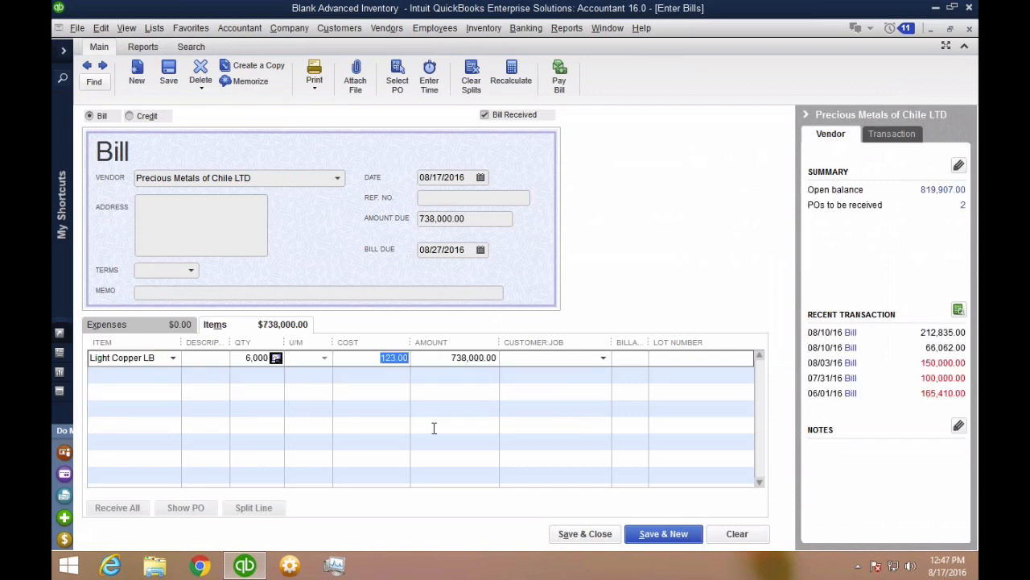
{"action": "left_click", "coordinate": [585, 534]}
{"action": "left_click", "coordinate": [513, 188]}
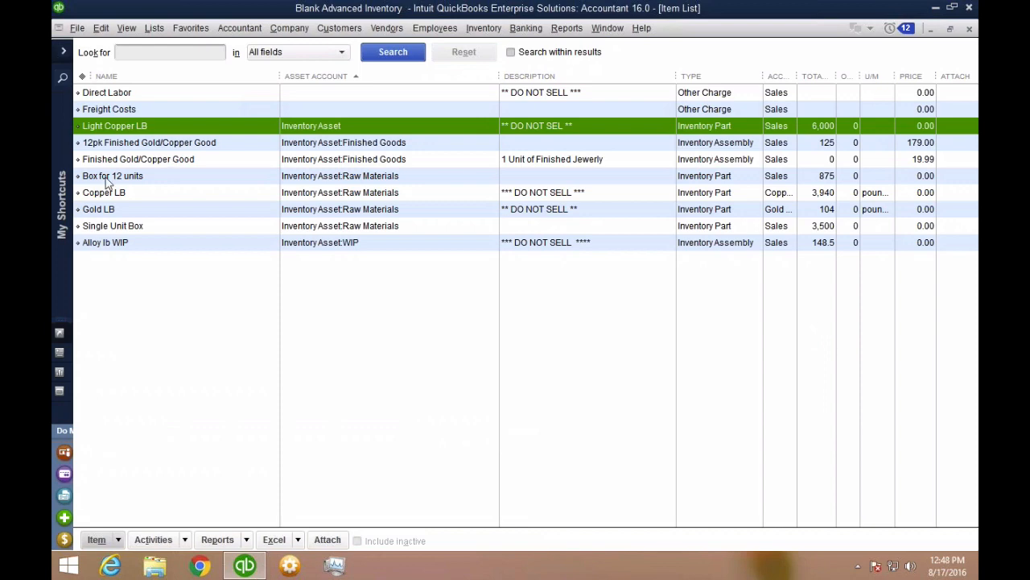
- Check the Copper LB component in Alloy lb WIP's bill of materials and cancel without changes
{"action": "double_click", "coordinate": [121, 242]}
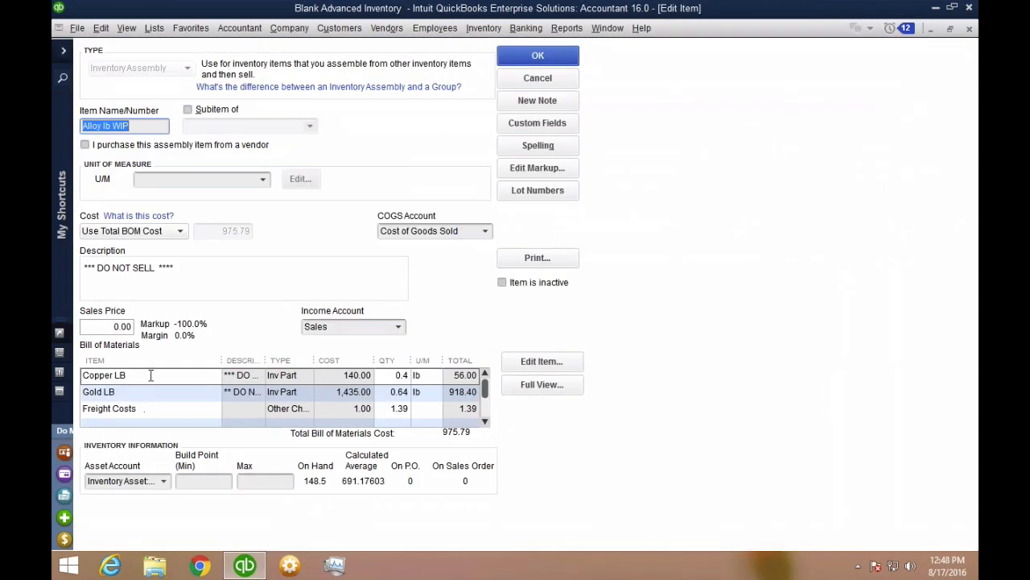
{"action": "left_click", "coordinate": [146, 374]}
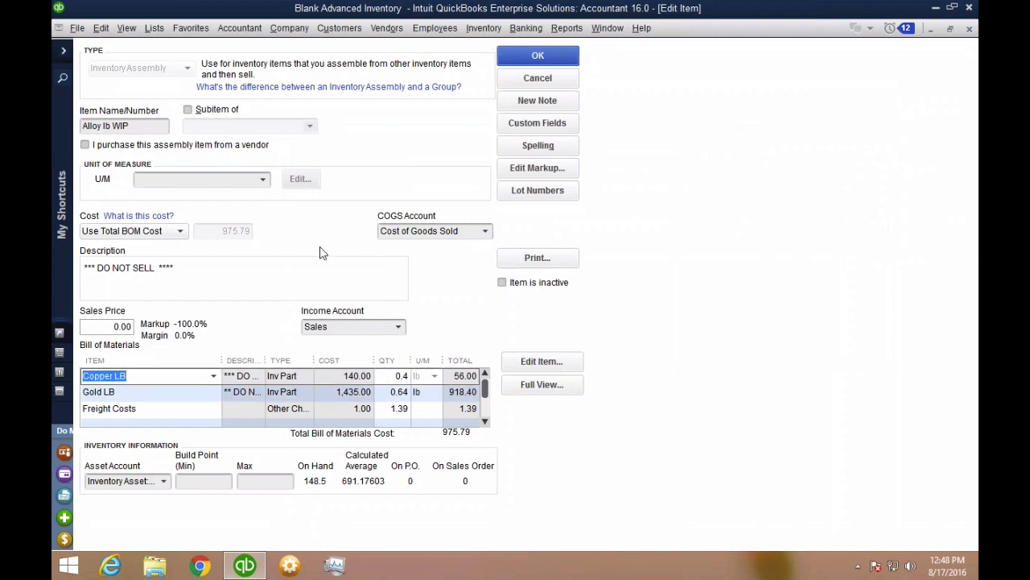
{"action": "left_click", "coordinate": [538, 77]}
{"action": "left_click", "coordinate": [178, 292]}
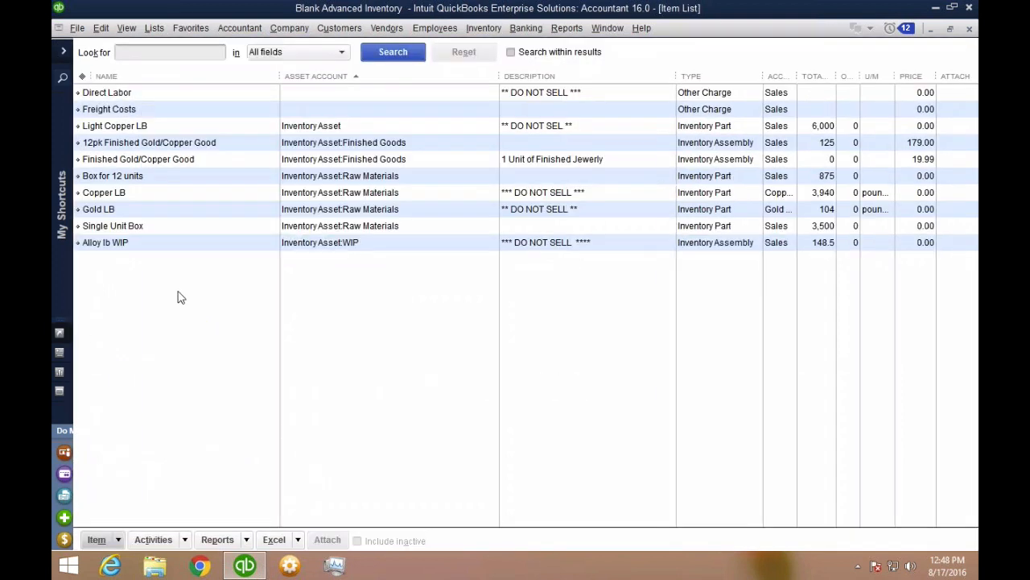
- Look up the assemblies in which Copper LB is used
{"action": "left_click", "coordinate": [135, 198]}
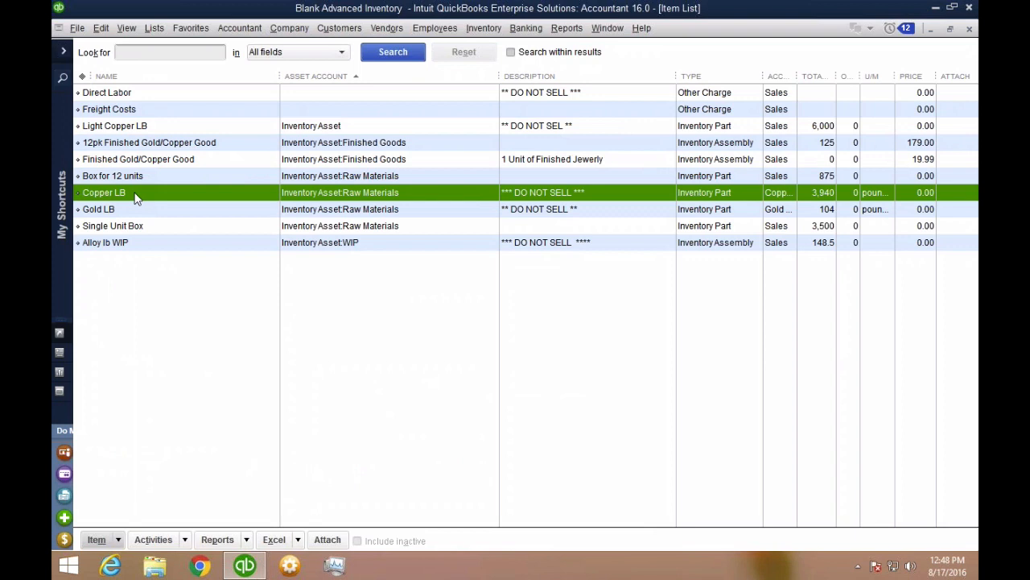
{"action": "right_click", "coordinate": [135, 198]}
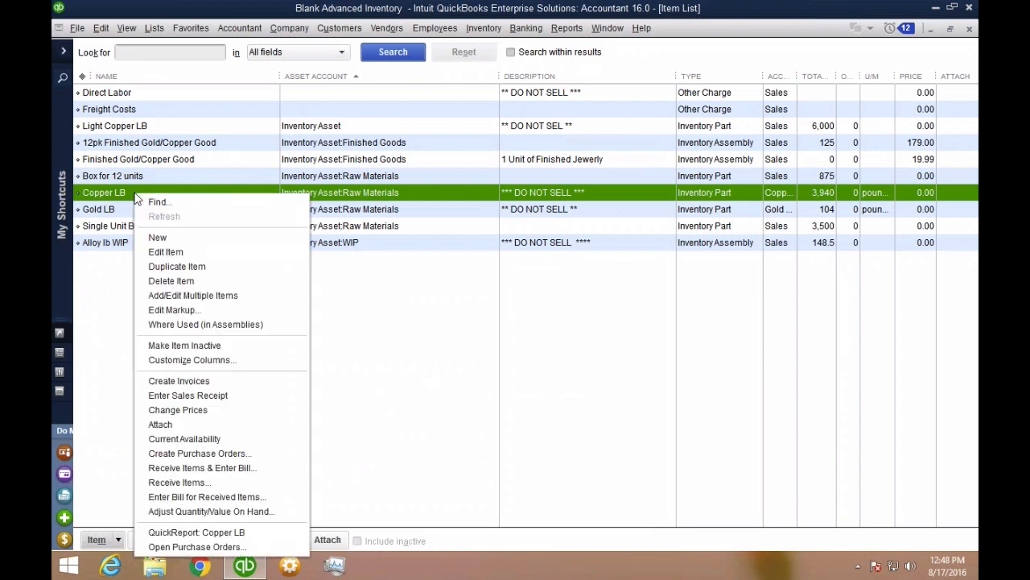
{"action": "left_click", "coordinate": [216, 330]}
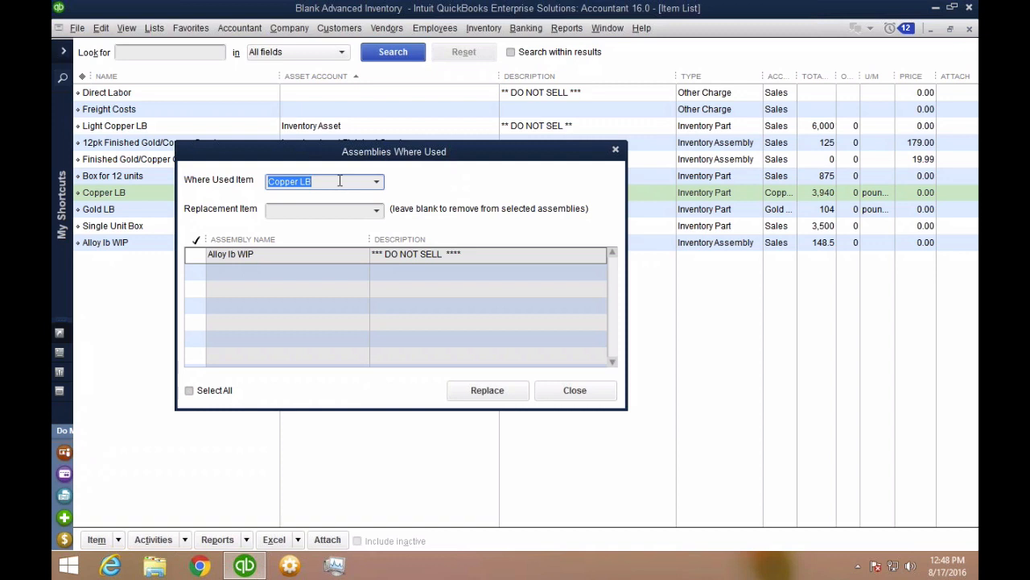
{"action": "left_click", "coordinate": [274, 258]}
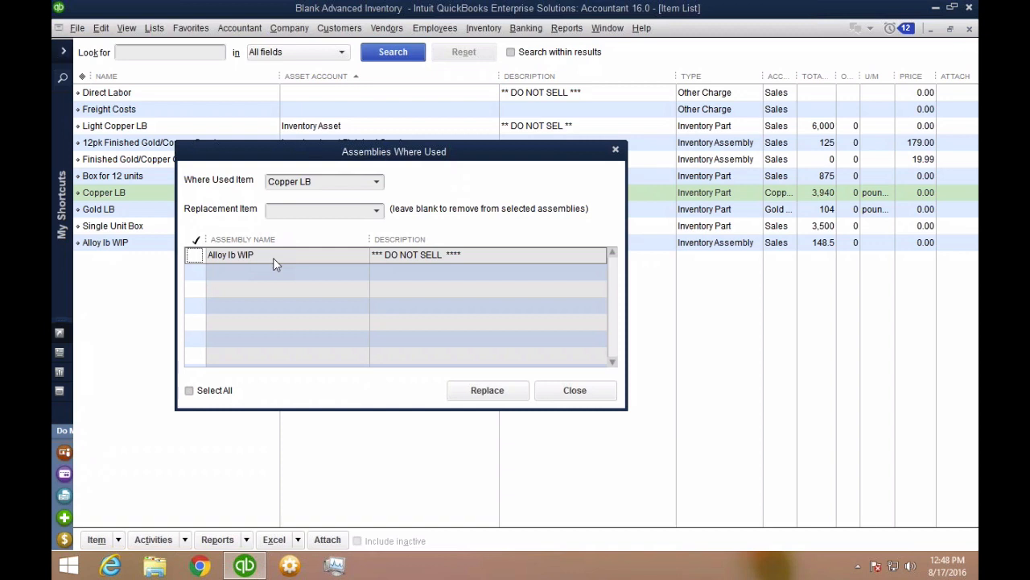
- Select all listed assemblies and replace Copper LB with Light Copper LB in them
{"action": "left_click", "coordinate": [193, 395]}
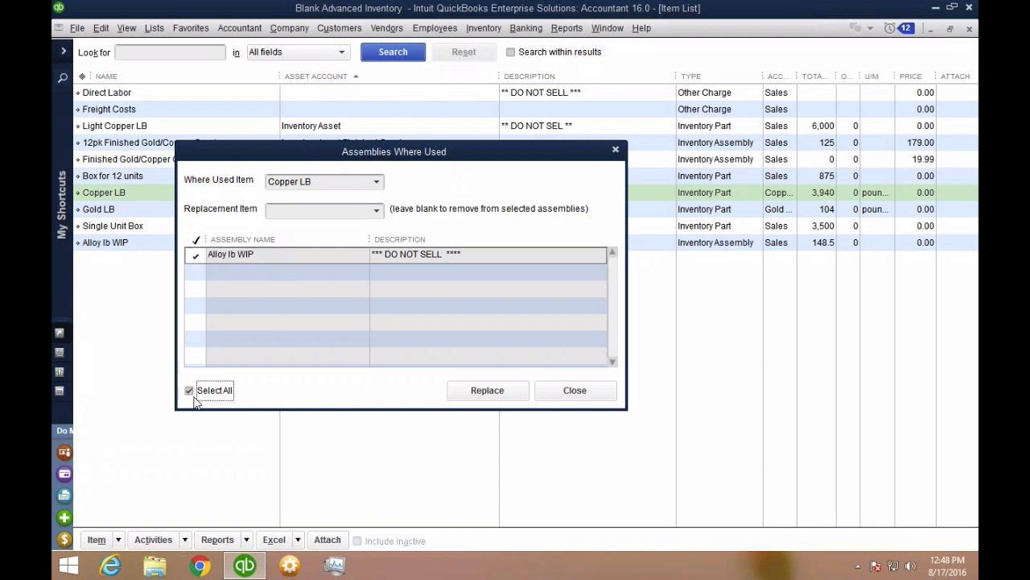
{"action": "left_click", "coordinate": [330, 185]}
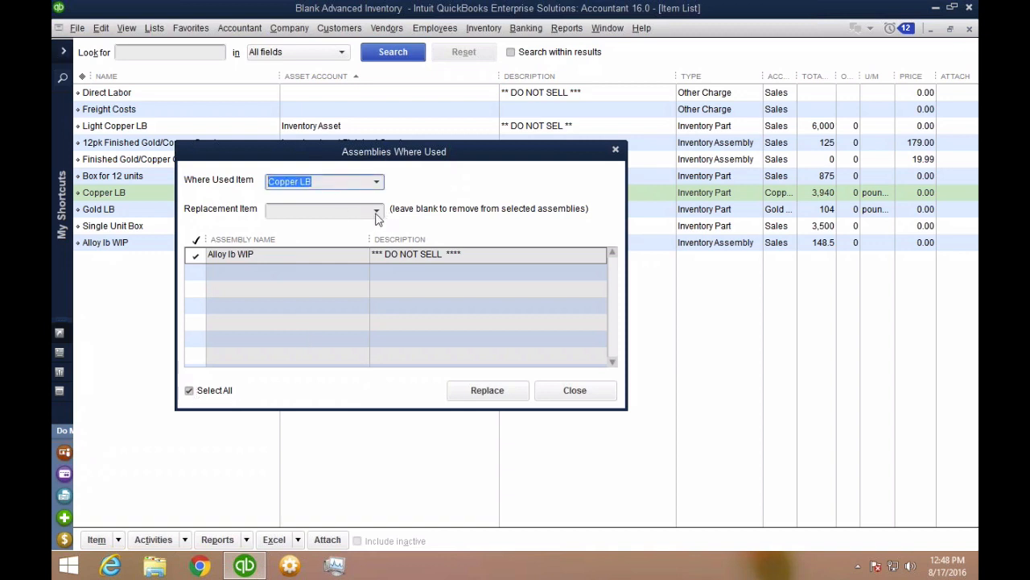
{"action": "left_click", "coordinate": [376, 211]}
{"action": "left_click", "coordinate": [320, 313]}
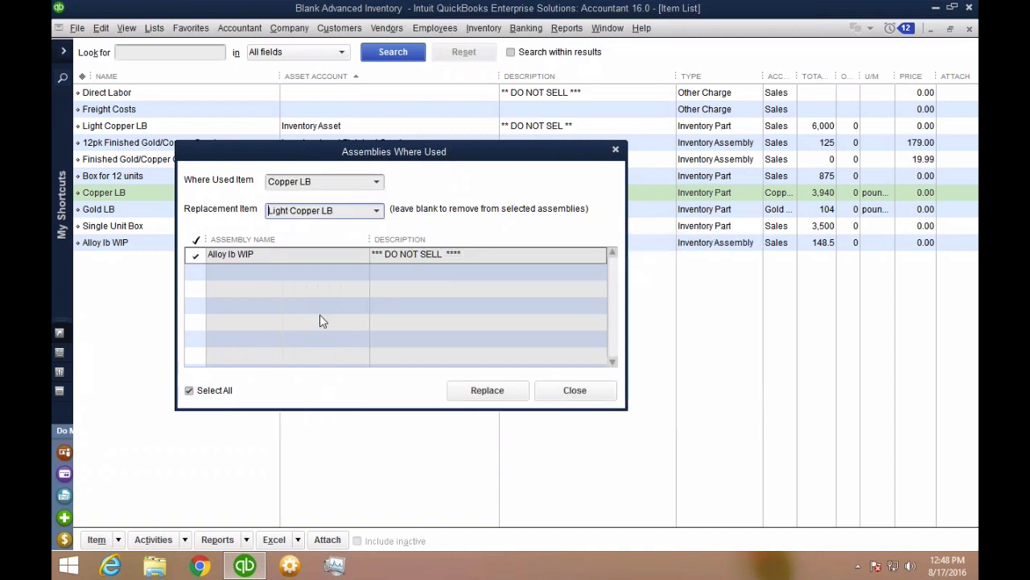
{"action": "left_click", "coordinate": [481, 390]}
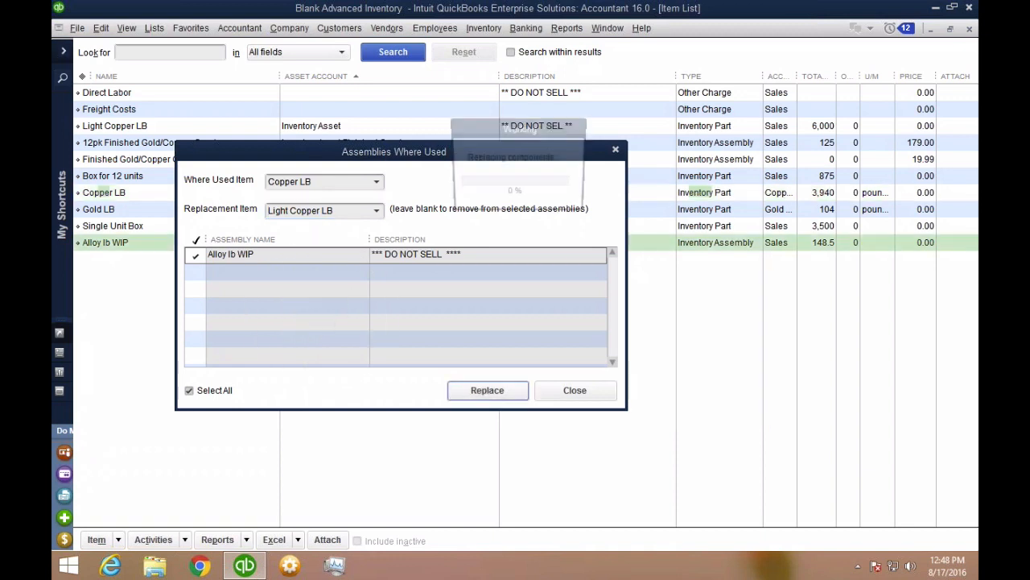
{"action": "left_click", "coordinate": [516, 187]}
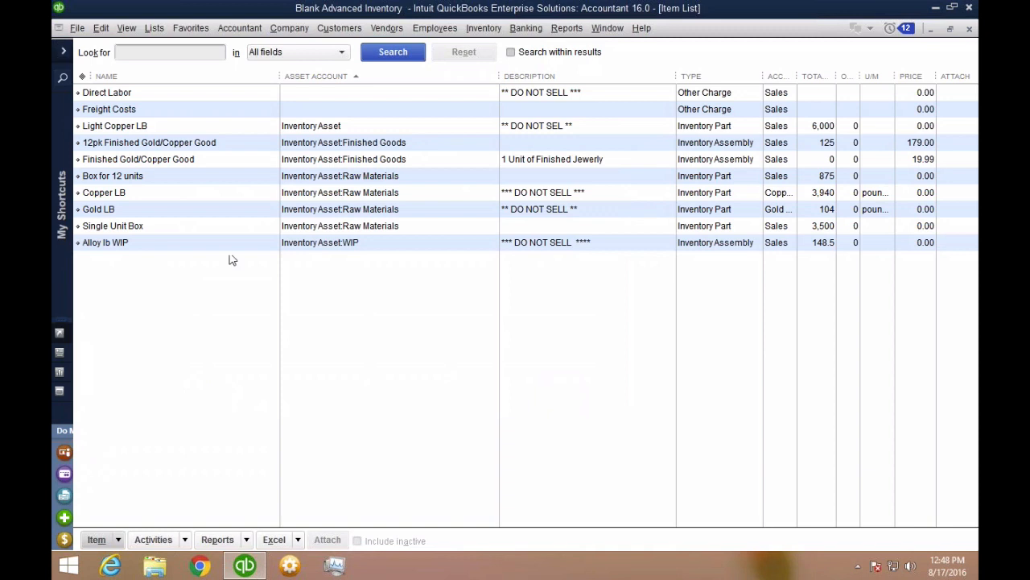
- Open Alloy lb WIP, check the first component in its bill of materials, and close the item
{"action": "left_click", "coordinate": [156, 248]}
{"action": "double_click", "coordinate": [156, 248]}
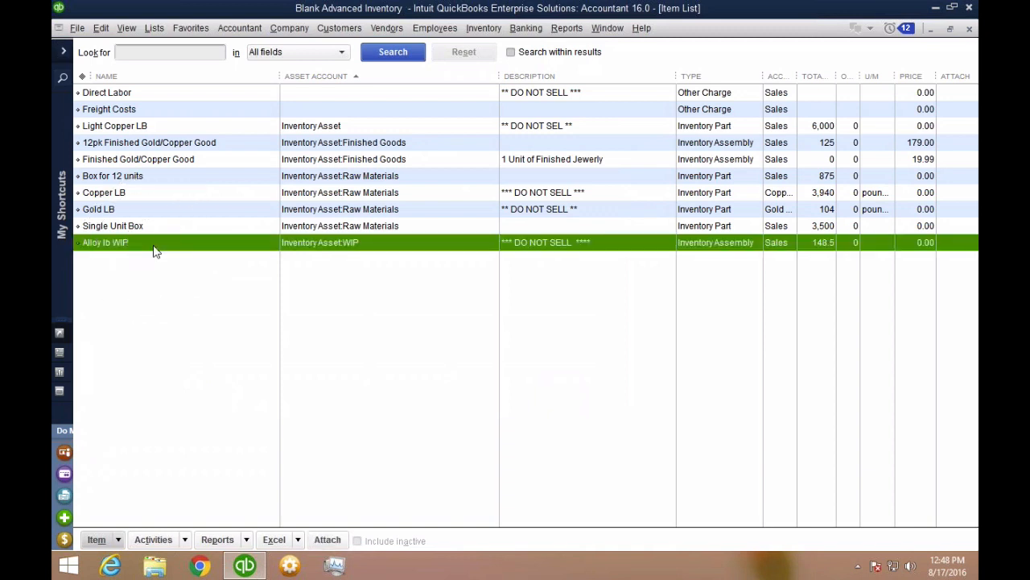
{"action": "left_click", "coordinate": [161, 375]}
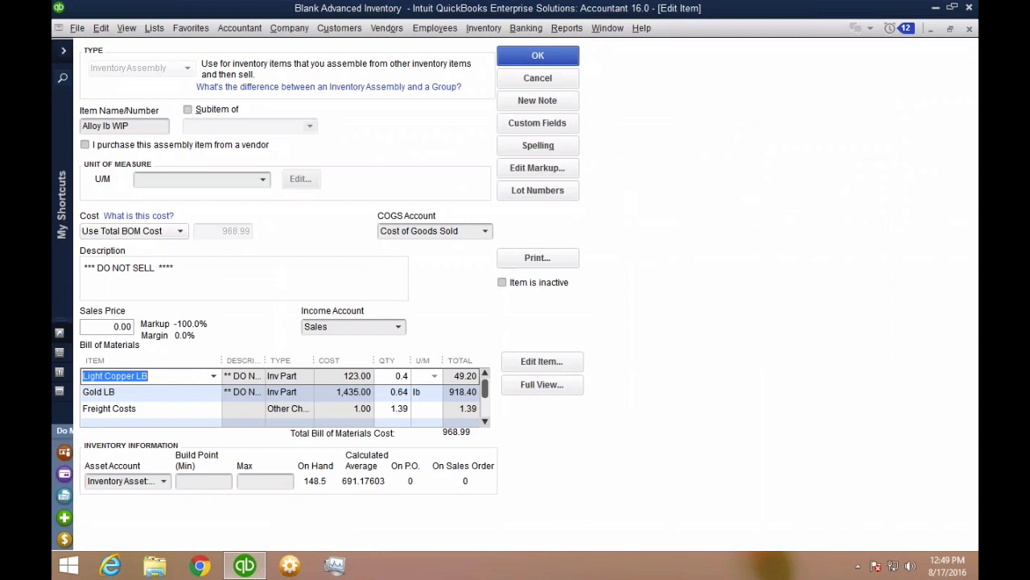
{"action": "left_click", "coordinate": [531, 66]}
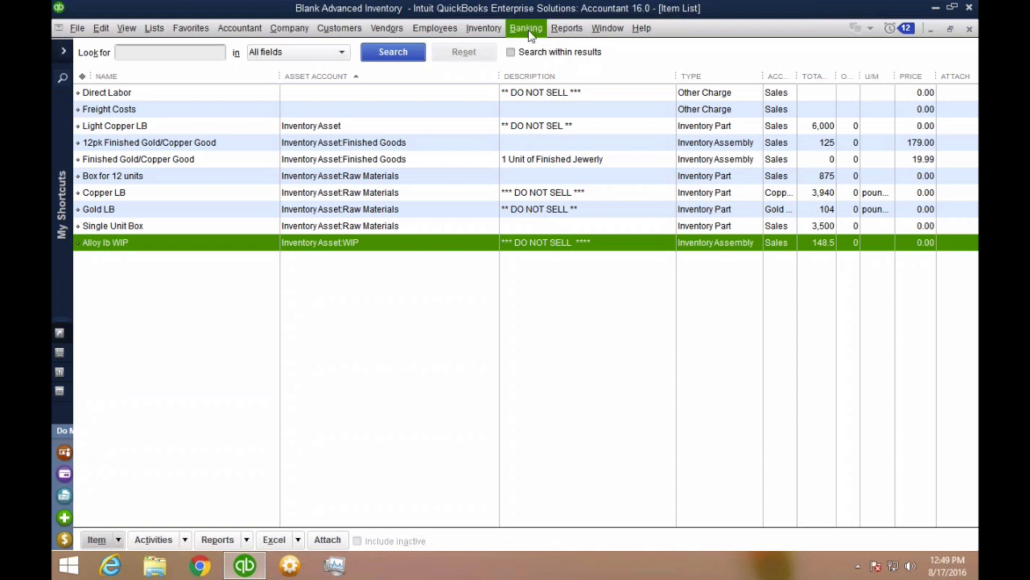
- Start a new assembly build for Alloy lb WIP and look over the per-item quantities of its components
{"action": "left_click", "coordinate": [541, 32]}
{"action": "mouse_move", "coordinate": [481, 30]}
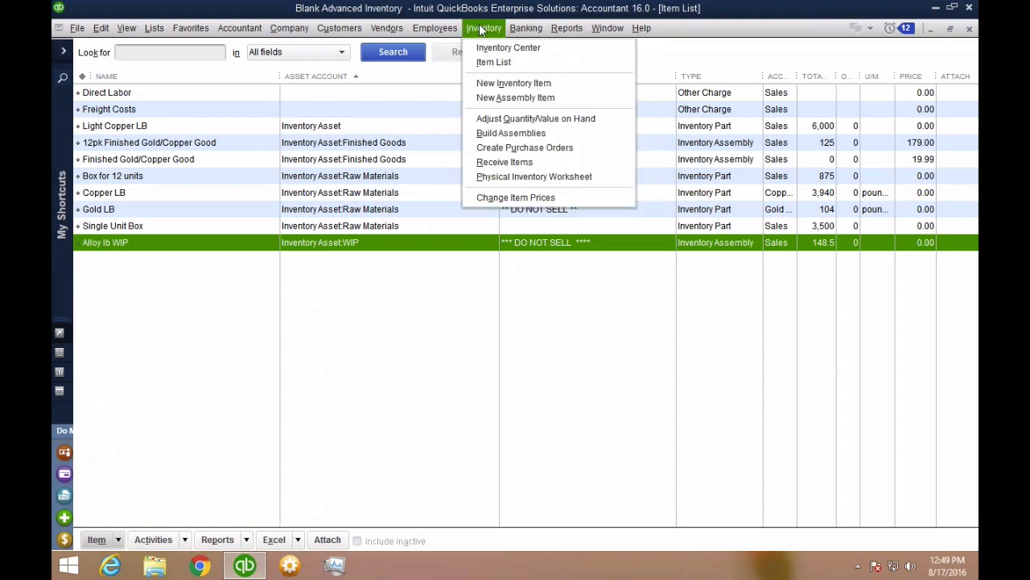
{"action": "left_click", "coordinate": [513, 133]}
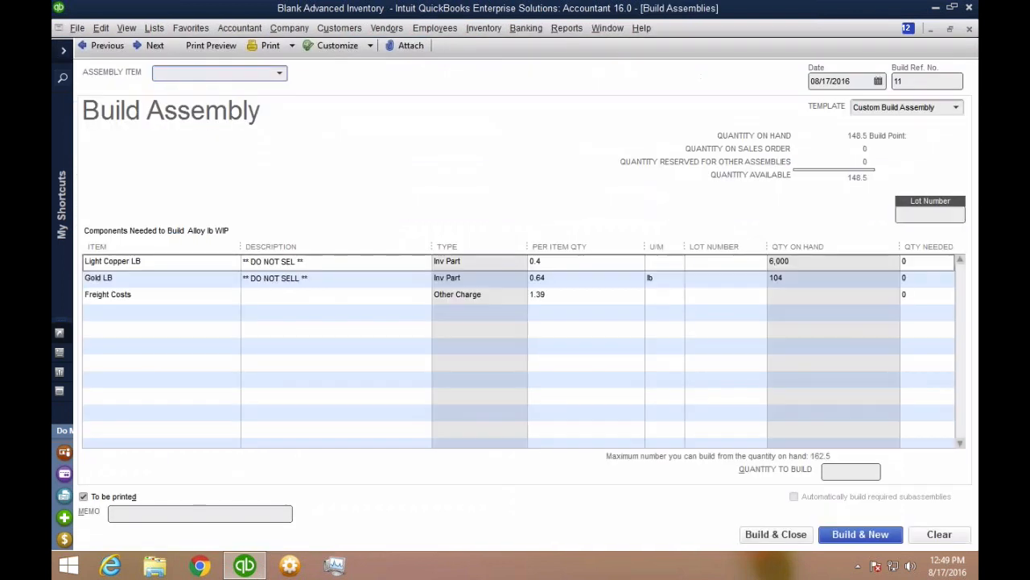
{"action": "left_click", "coordinate": [216, 294]}
{"action": "left_click", "coordinate": [324, 294]}
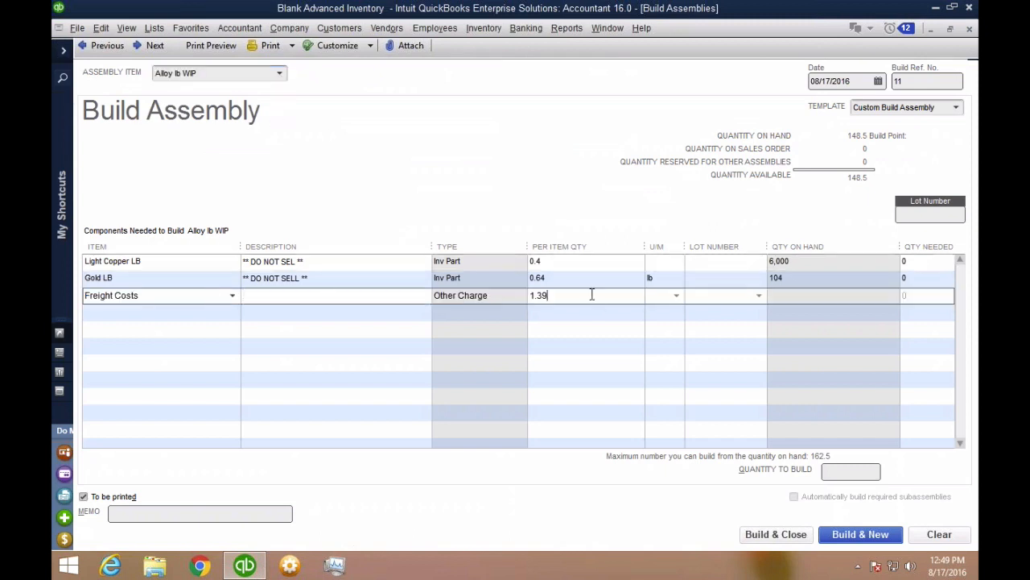
{"action": "left_click", "coordinate": [713, 338]}
{"action": "left_click", "coordinate": [566, 282]}
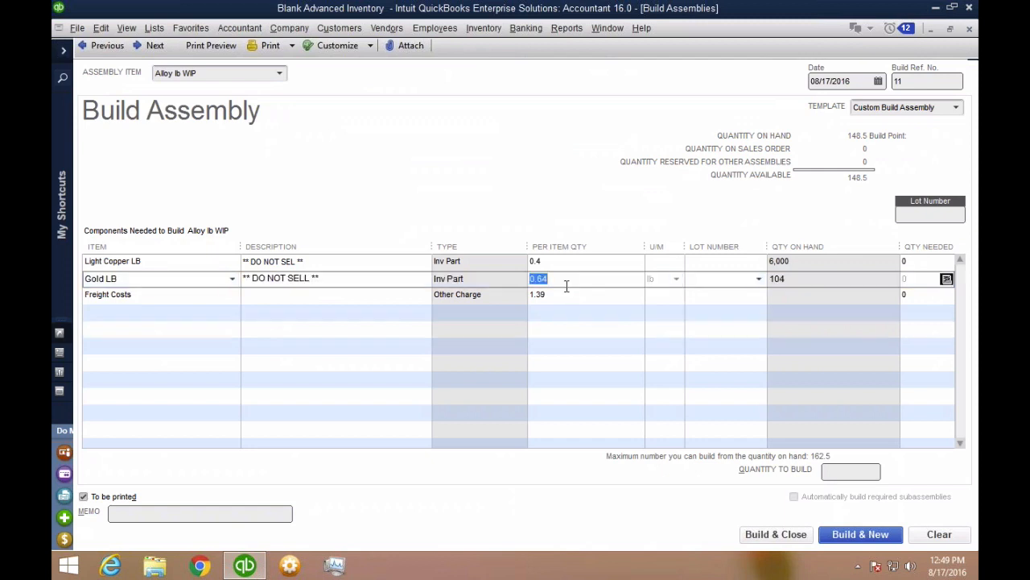
- Set the Freight Costs per-item quantity to 2.89 in the Alloy lb WIP build
{"action": "left_click", "coordinate": [566, 297]}
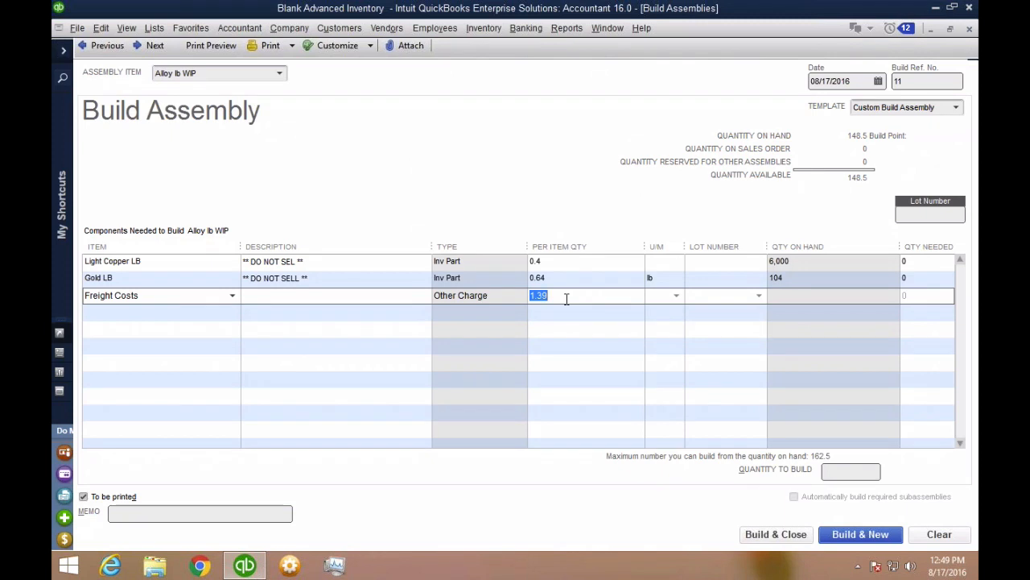
{"action": "type", "text": "2"}
{"action": "type", "text": ".88"}
{"action": "key", "text": "BackSpace"}
{"action": "type", "text": "89"}
{"action": "key", "text": "BackSpace"}
{"action": "key", "text": "BackSpace"}
{"action": "type", "text": "9"}
{"action": "key", "text": "Tab"}
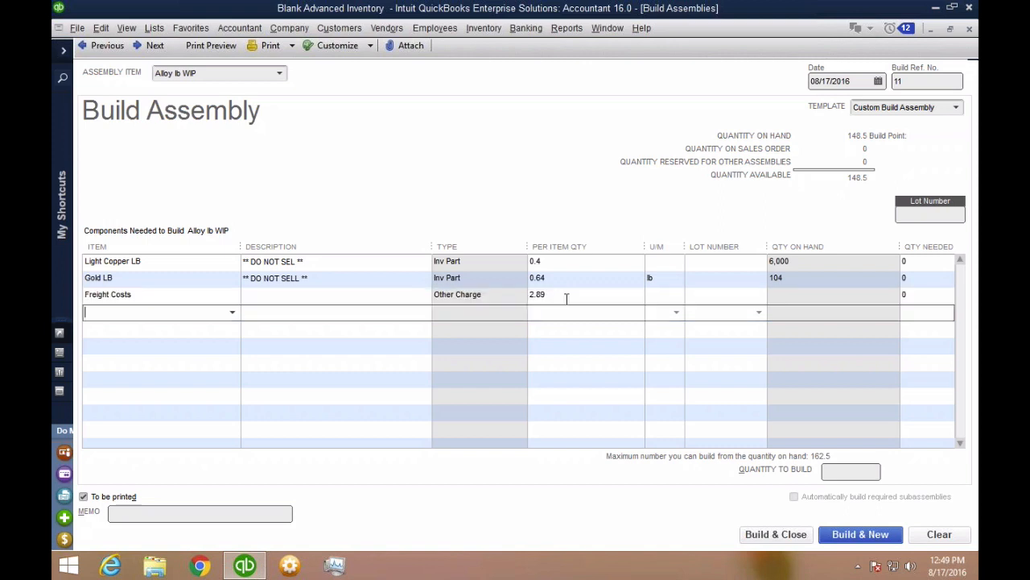
{"action": "left_click", "coordinate": [566, 298]}
- Set the quantity to build to 50 and check the Freight Costs and Gold LB quantities
{"action": "left_click", "coordinate": [843, 473]}
{"action": "type", "text": "50"}
{"action": "left_click", "coordinate": [605, 296]}
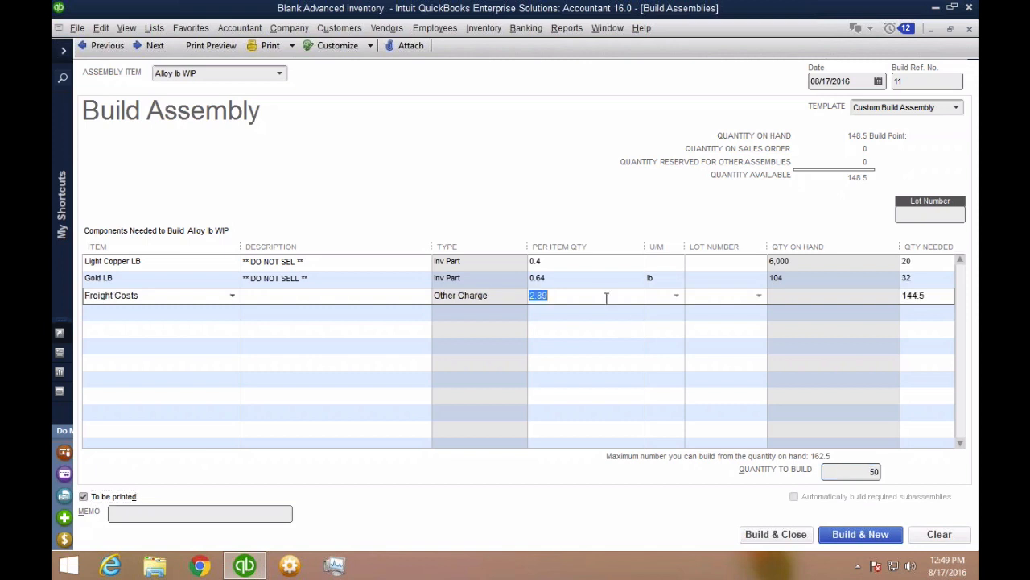
{"action": "left_click", "coordinate": [941, 297]}
{"action": "left_click", "coordinate": [336, 276]}
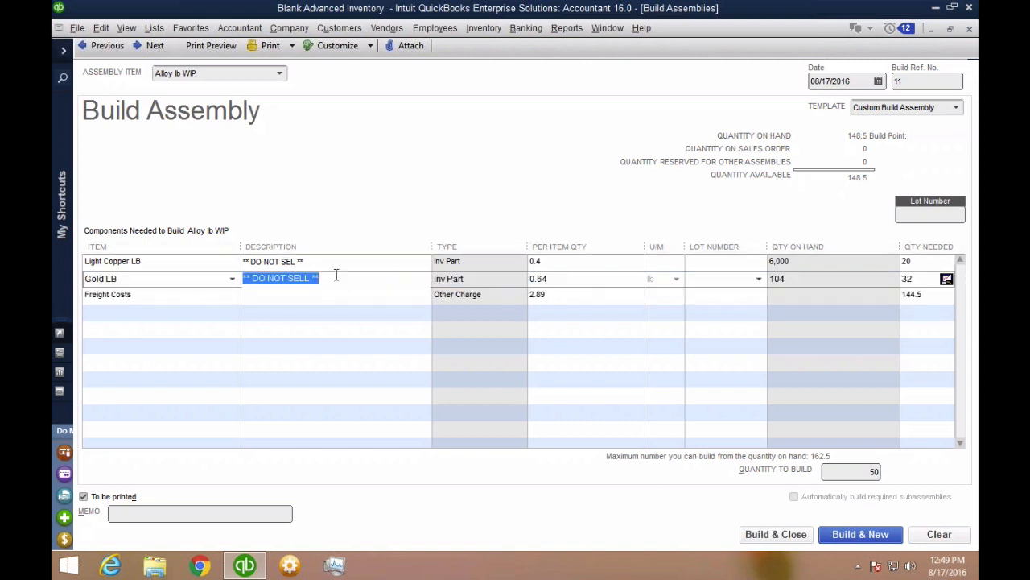
{"action": "left_click", "coordinate": [565, 277]}
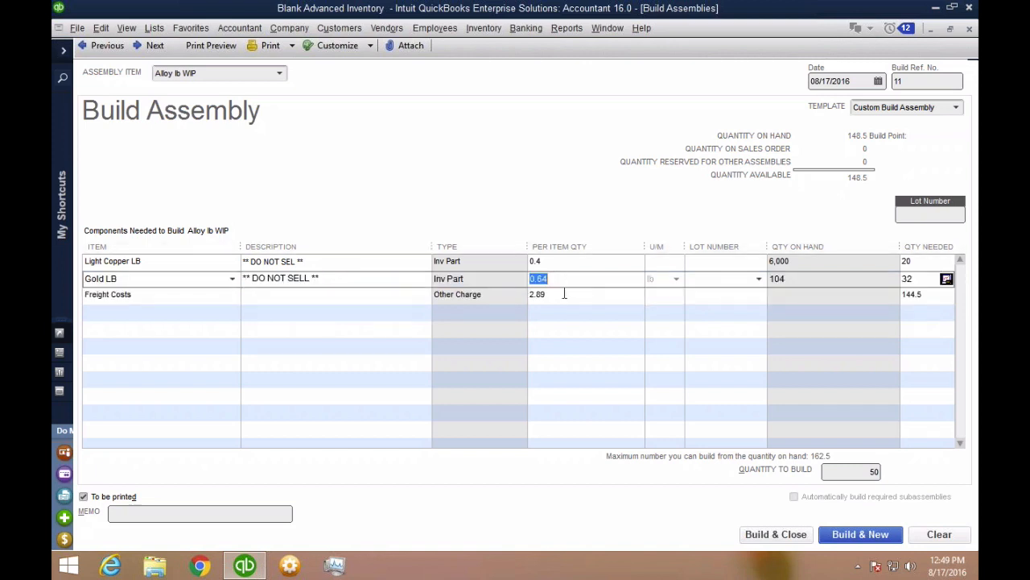
{"action": "left_click", "coordinate": [564, 297]}
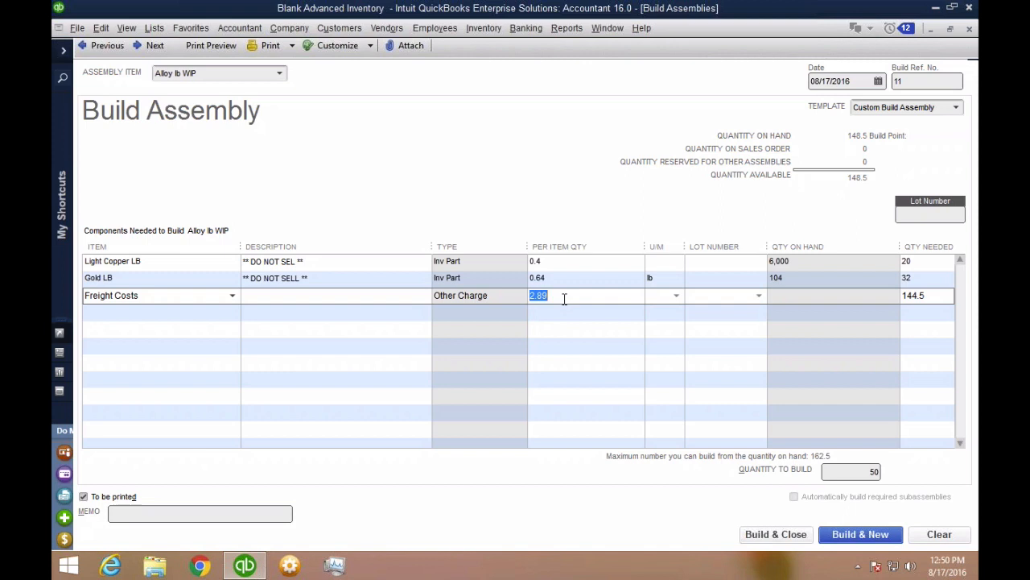
- Add Direct Labor as a component of the build with a per-item quantity of 0.5
{"action": "left_click", "coordinate": [202, 318]}
{"action": "type", "text": "la"}
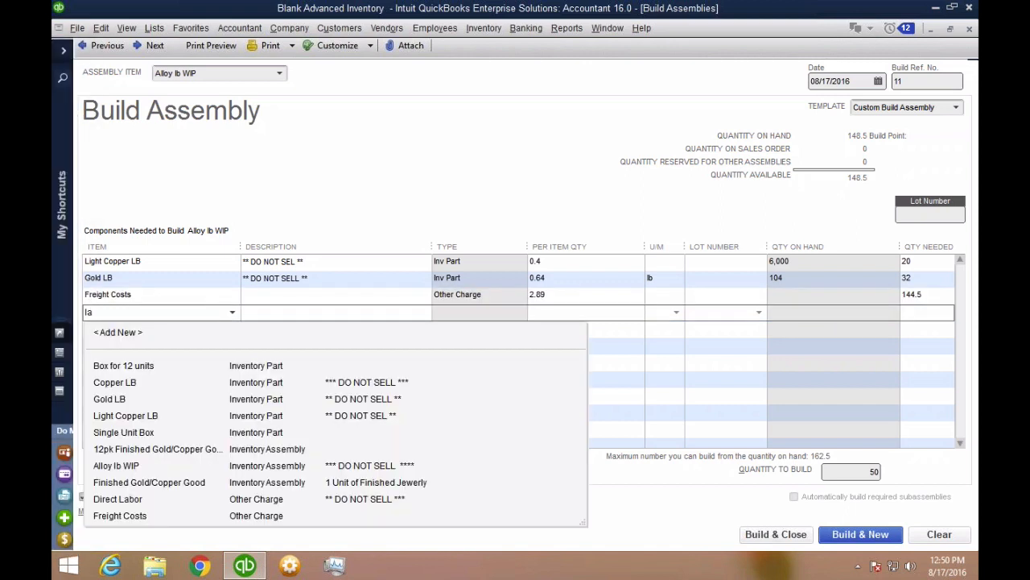
{"action": "key", "text": "BackSpace"}
{"action": "key", "text": "BackSpace"}
{"action": "type", "text": "Direct Labor"}
{"action": "key", "text": "Tab"}
{"action": "key", "text": "Tab"}
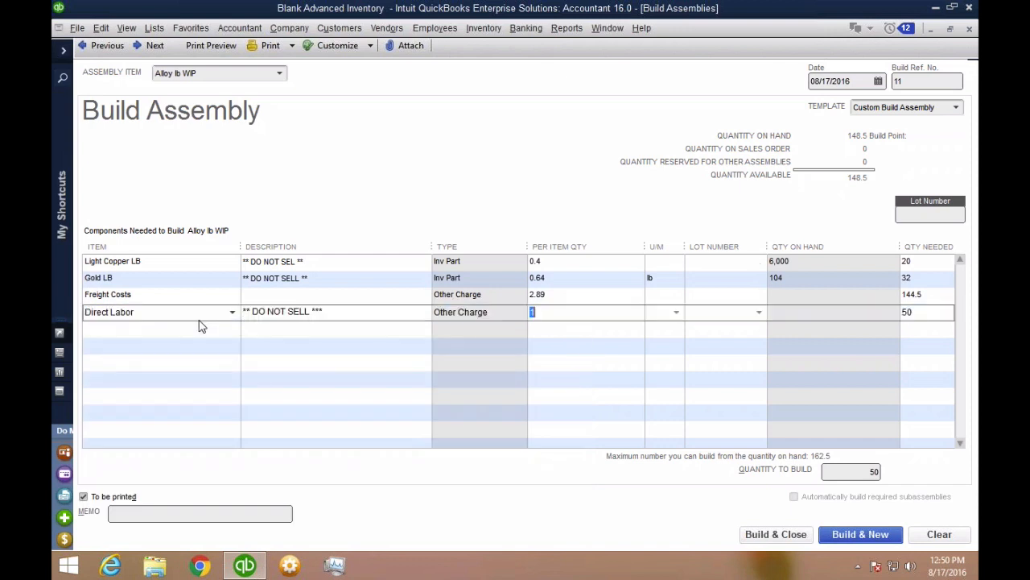
{"action": "key", "text": "Tab"}
{"action": "key", "text": "shift+Tab"}
{"action": "type", "text": "0.5"}
{"action": "key", "text": "Tab"}
{"action": "left_click", "coordinate": [518, 366]}
- Review the per-item quantities of Freight Costs, Direct Labor, Gold LB and Light Copper LB in the build
{"action": "left_click", "coordinate": [549, 296]}
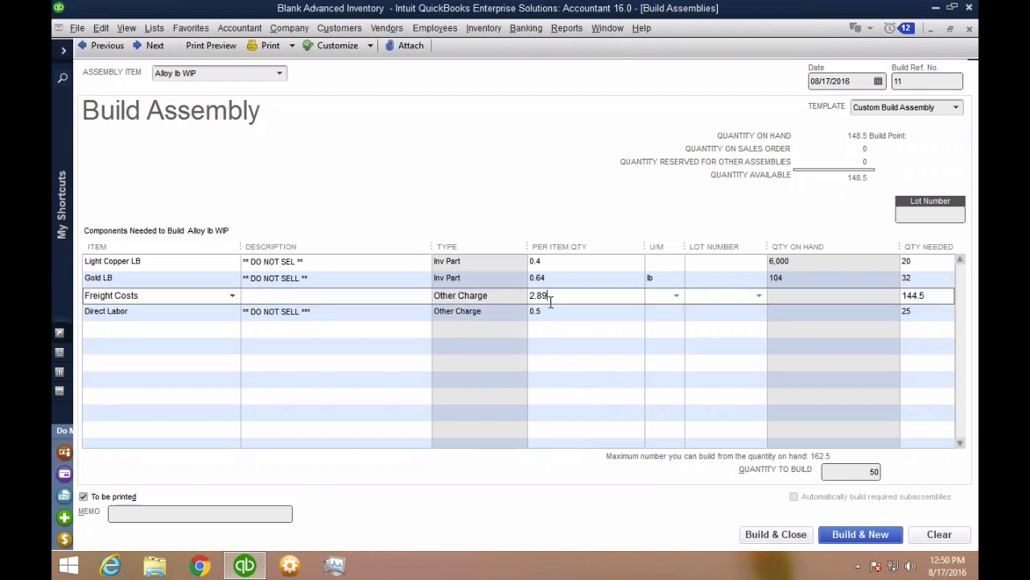
{"action": "left_click", "coordinate": [554, 313]}
{"action": "left_click", "coordinate": [556, 295]}
{"action": "left_click", "coordinate": [556, 278]}
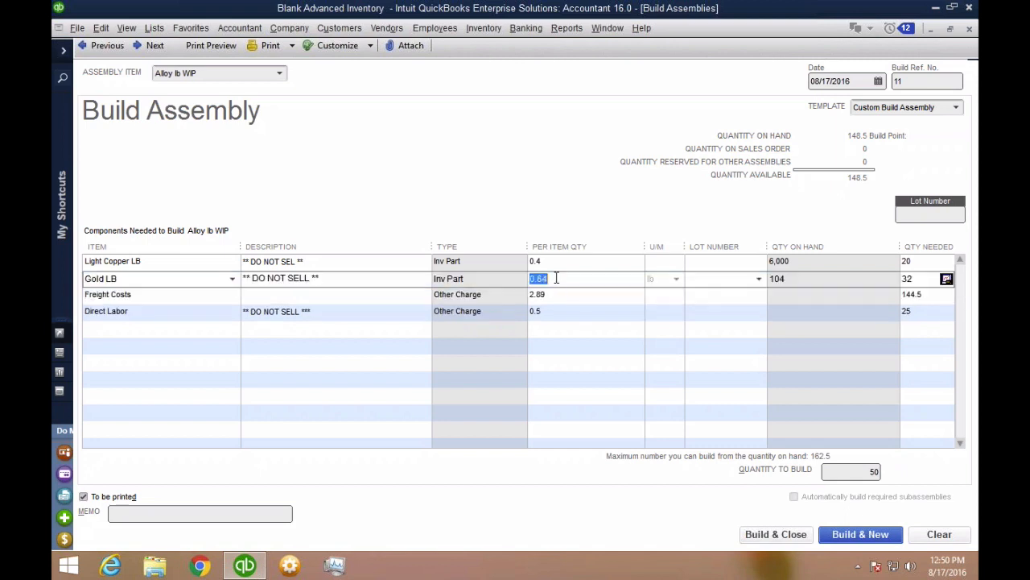
{"action": "left_click", "coordinate": [552, 263]}
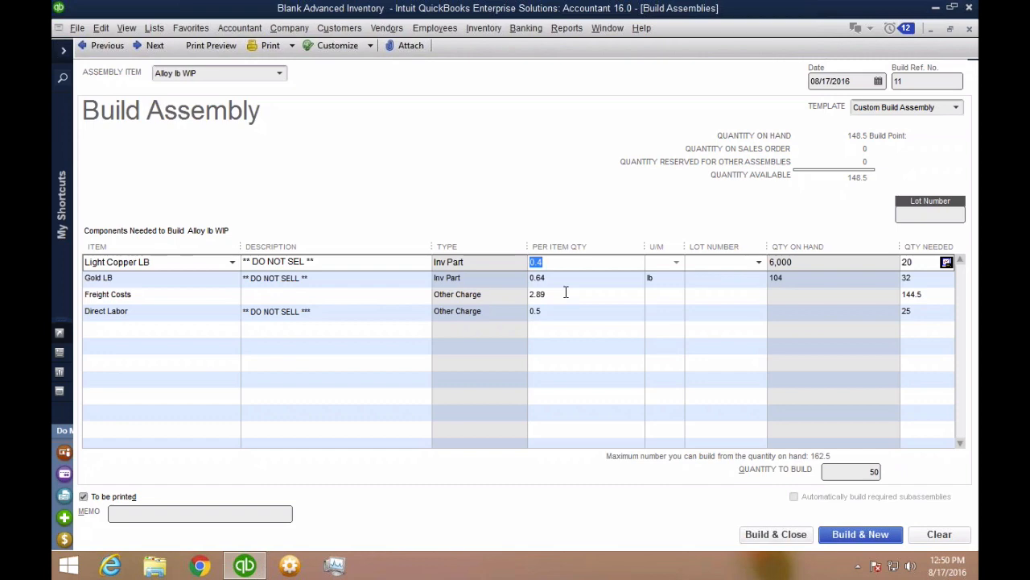
- Close the Alloy lb WIP build without saving it, and close the item list
{"action": "left_click", "coordinate": [969, 28]}
{"action": "left_click", "coordinate": [517, 188]}
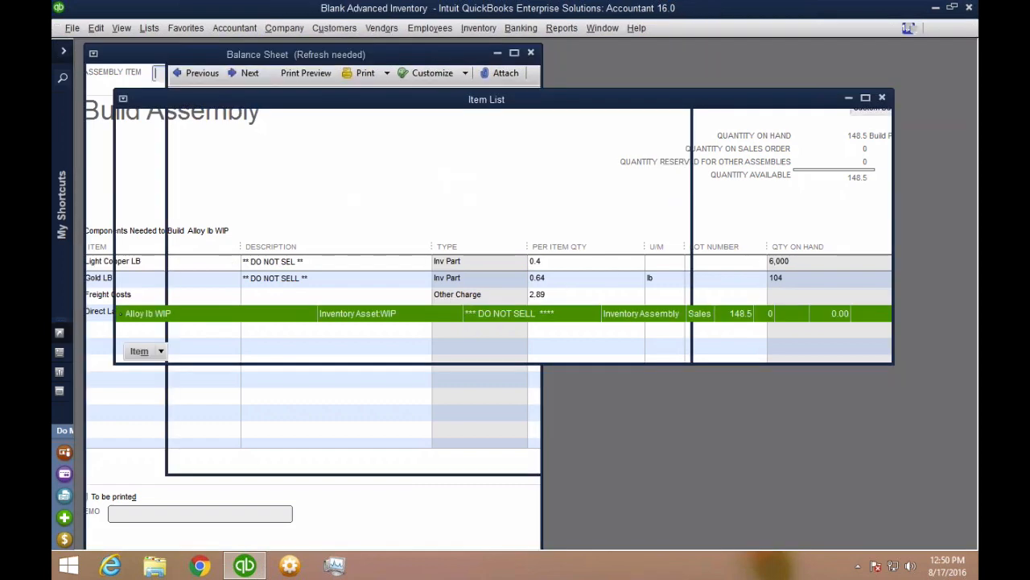
{"action": "left_click", "coordinate": [494, 304]}
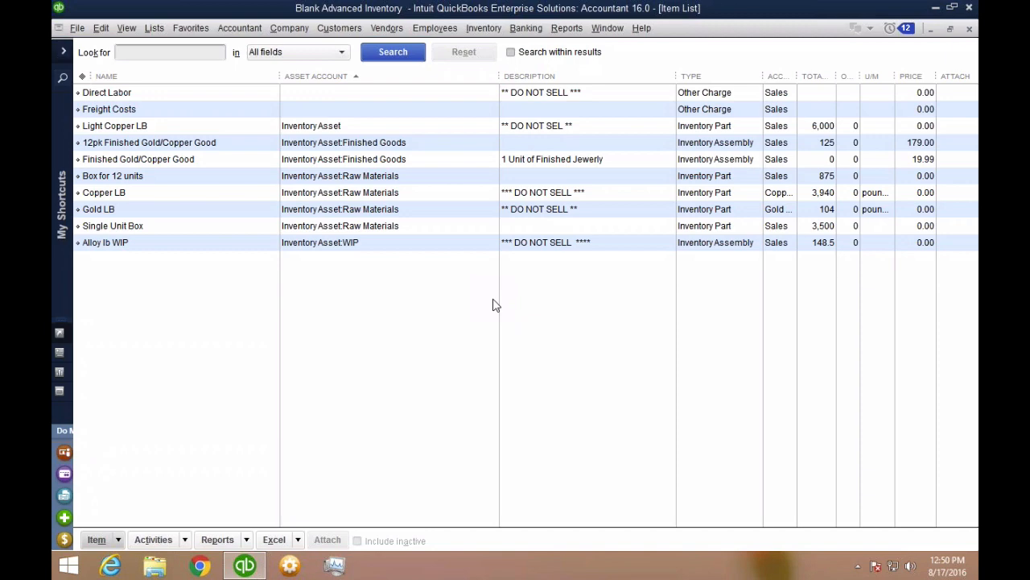
{"action": "left_click", "coordinate": [969, 29]}
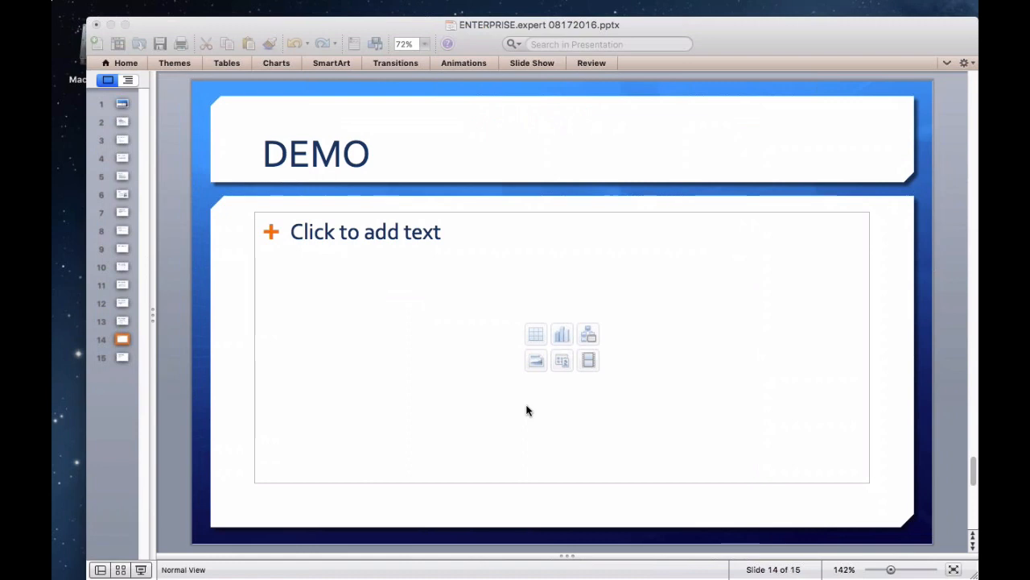
- Switch back to QuickBooks and open the Alloy lb WIP item to check Gold LB's quantity in its bill of materials
{"action": "key", "text": "ctrl+Right"}
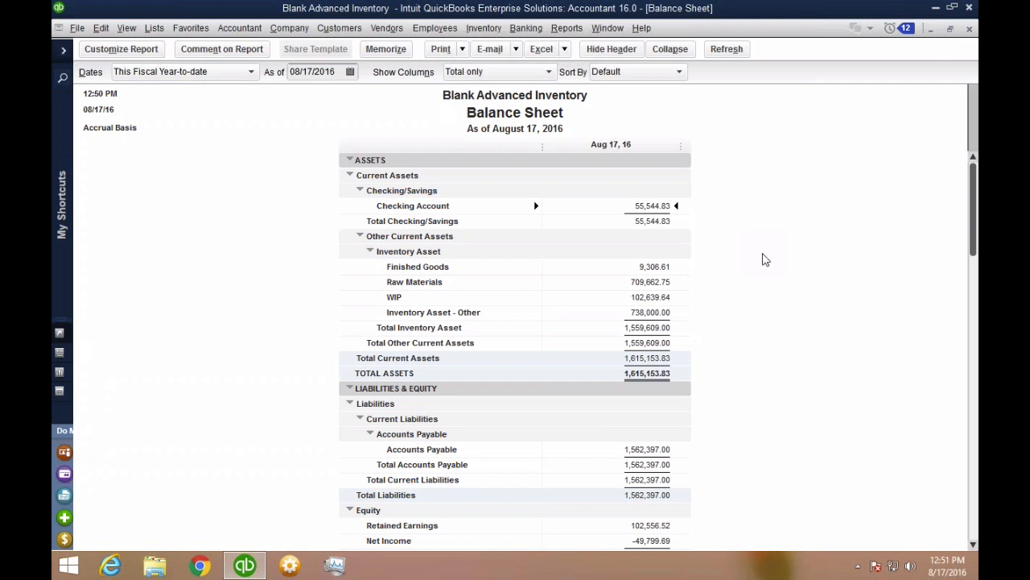
{"action": "left_click", "coordinate": [154, 27]}
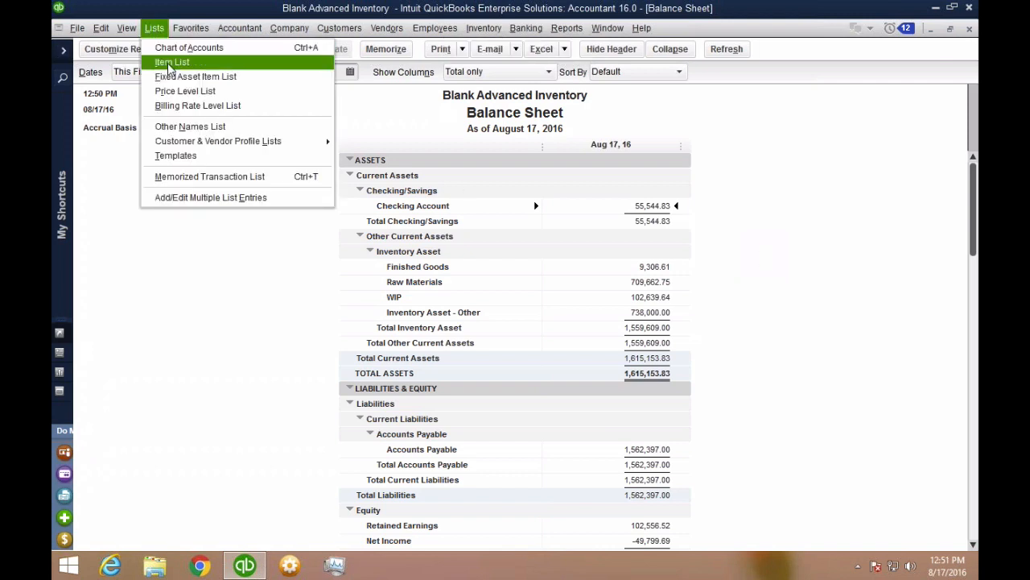
{"action": "left_click", "coordinate": [169, 63]}
{"action": "double_click", "coordinate": [141, 240]}
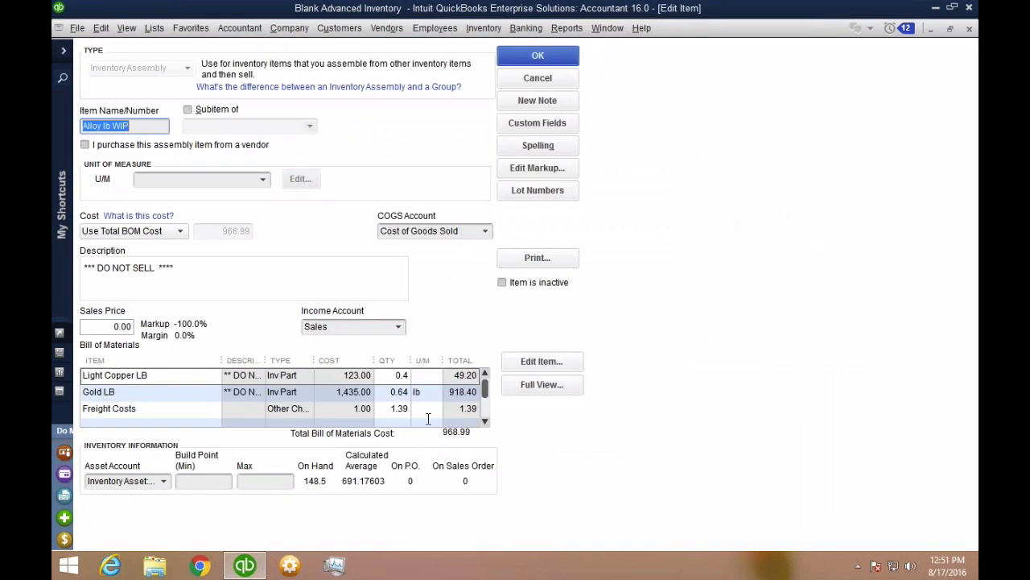
{"action": "left_click", "coordinate": [395, 392]}
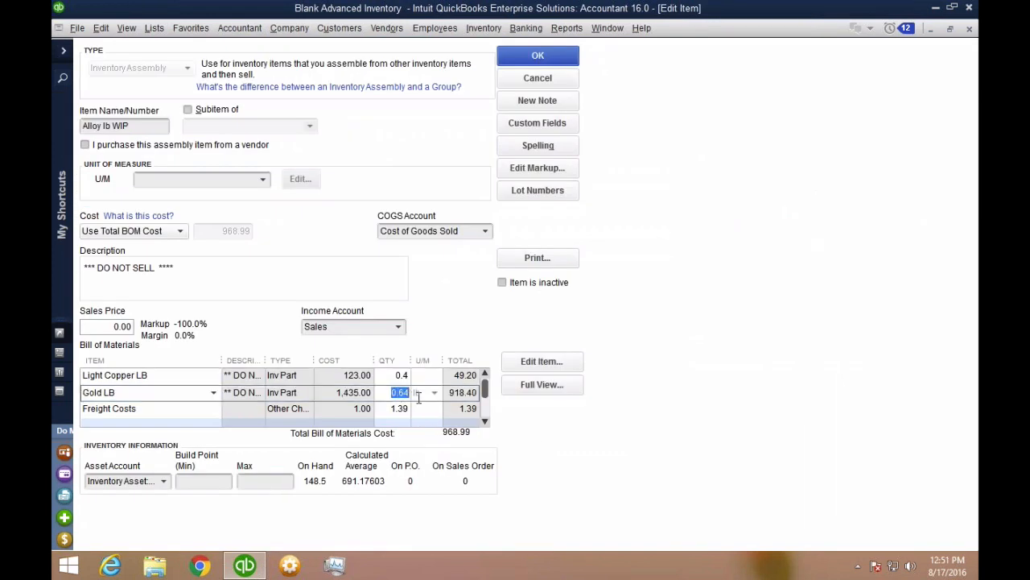
{"action": "mouse_move", "coordinate": [405, 393]}
{"action": "left_mouse_down"}
{"action": "mouse_move", "coordinate": [417, 395]}
{"action": "mouse_move", "coordinate": [388, 393]}
{"action": "left_mouse_up"}
{"action": "left_click_drag", "start_coordinate": [405, 394], "coordinate": [418, 395]}
{"action": "left_click", "coordinate": [485, 422]}
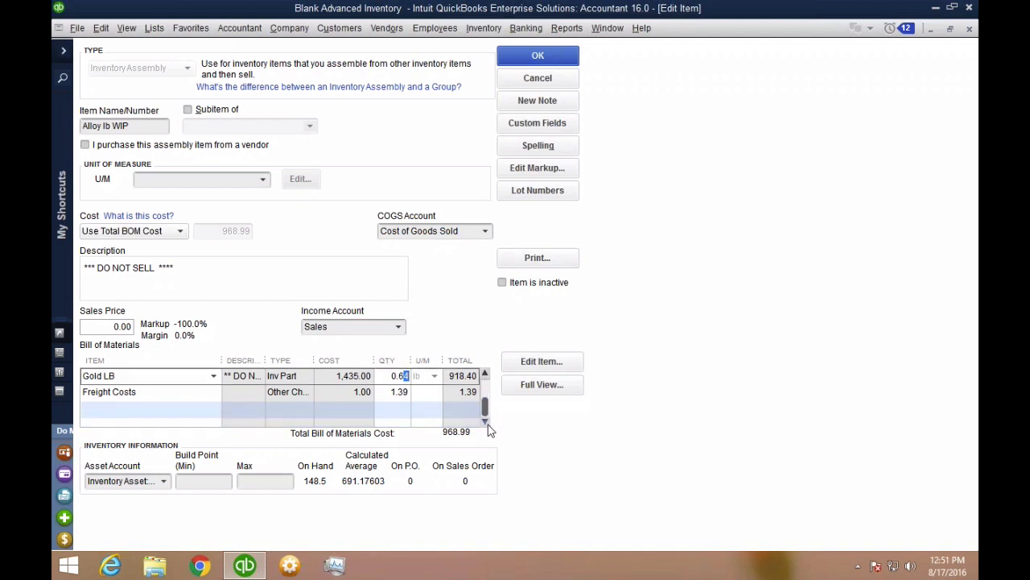
- Create the inventory part Gold Scrap LB with income account Sales from a new bill of materials line in Alloy lb WIP
{"action": "left_click", "coordinate": [138, 414]}
{"action": "left_click", "coordinate": [146, 414]}
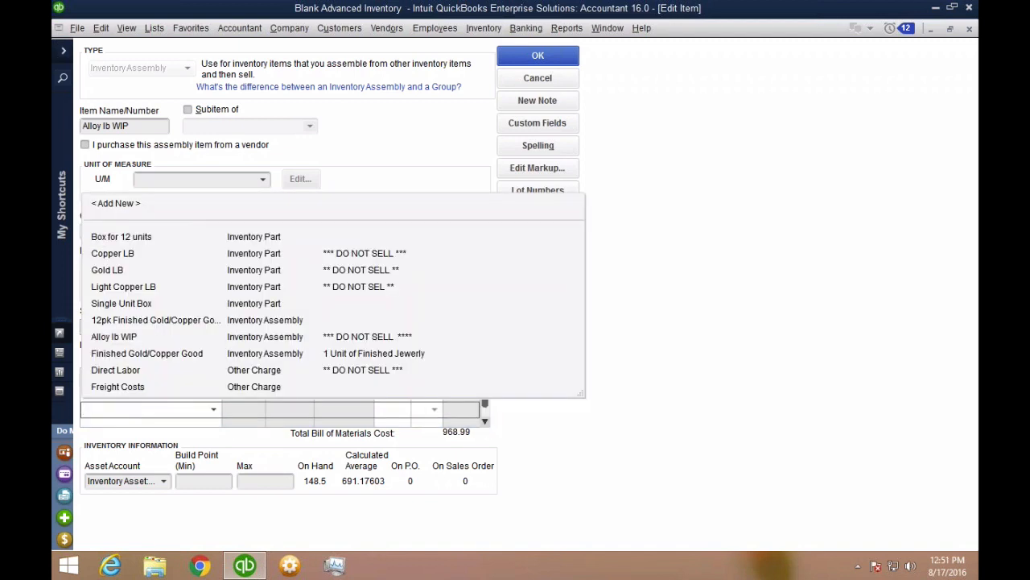
{"action": "left_click", "coordinate": [117, 207]}
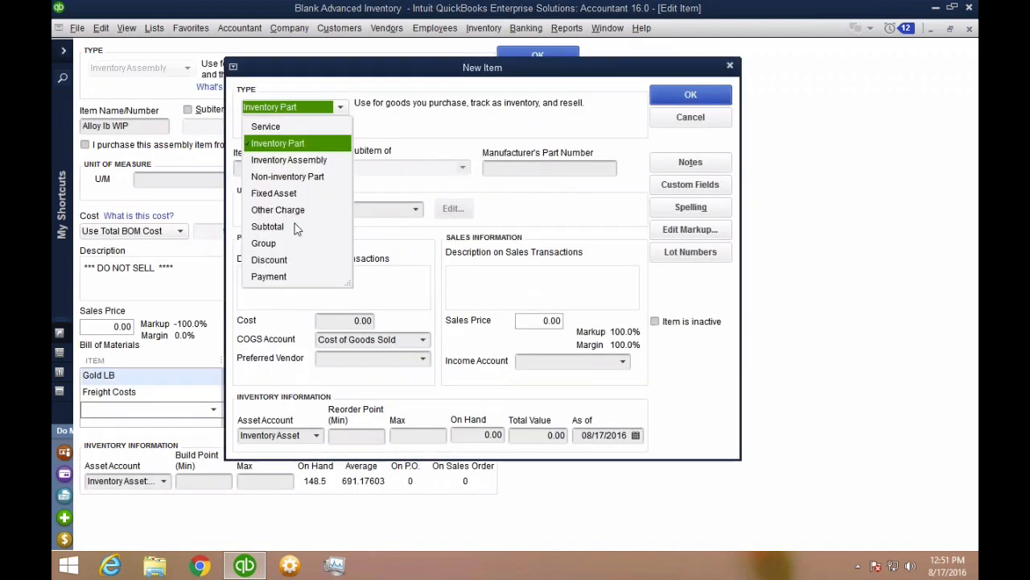
{"action": "left_click", "coordinate": [278, 143]}
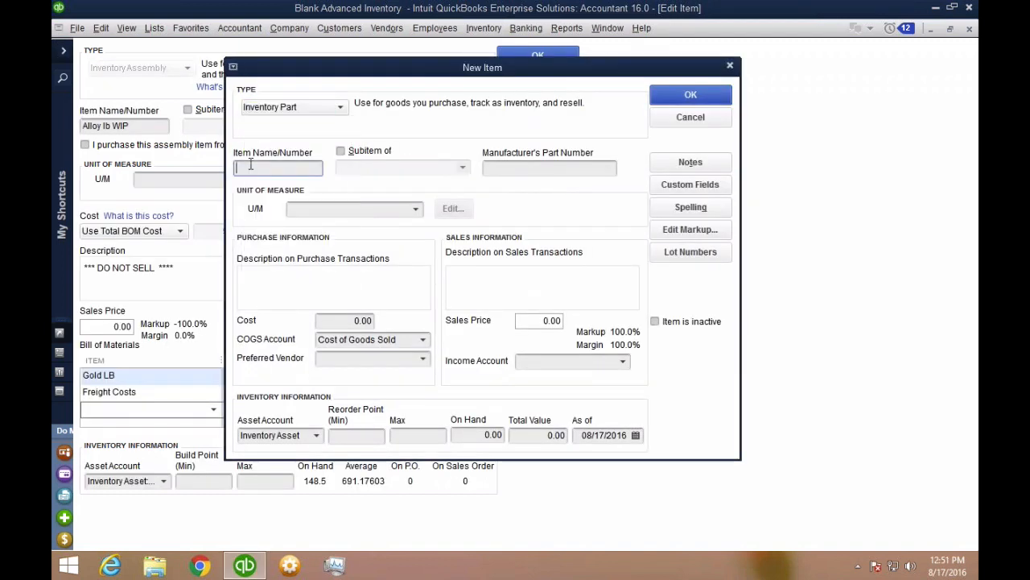
{"action": "type", "text": "Gold Sc"}
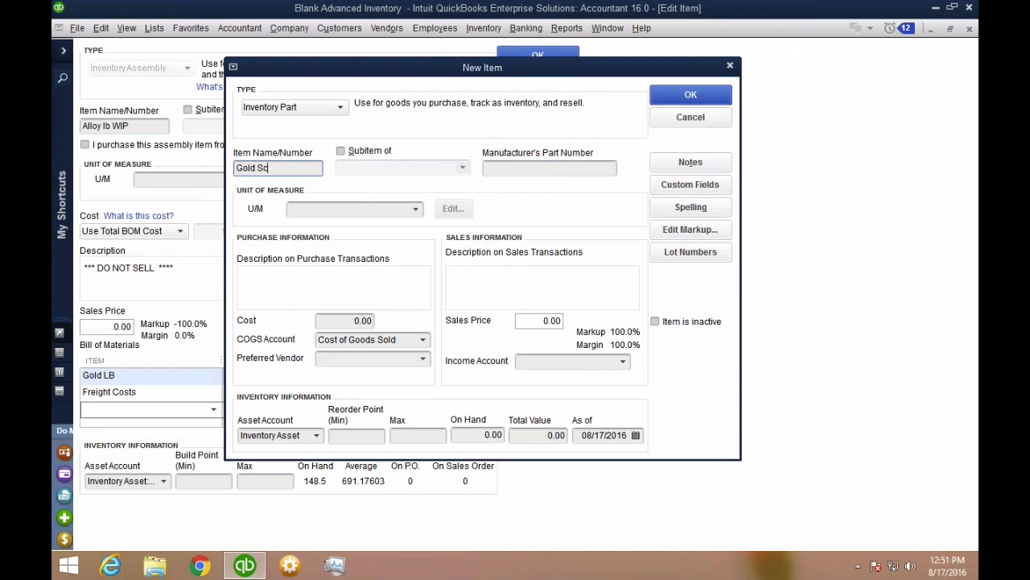
{"action": "type", "text": "rap LB"}
{"action": "left_click", "coordinate": [349, 322]}
{"action": "left_click", "coordinate": [569, 362]}
{"action": "type", "text": "Sales"}
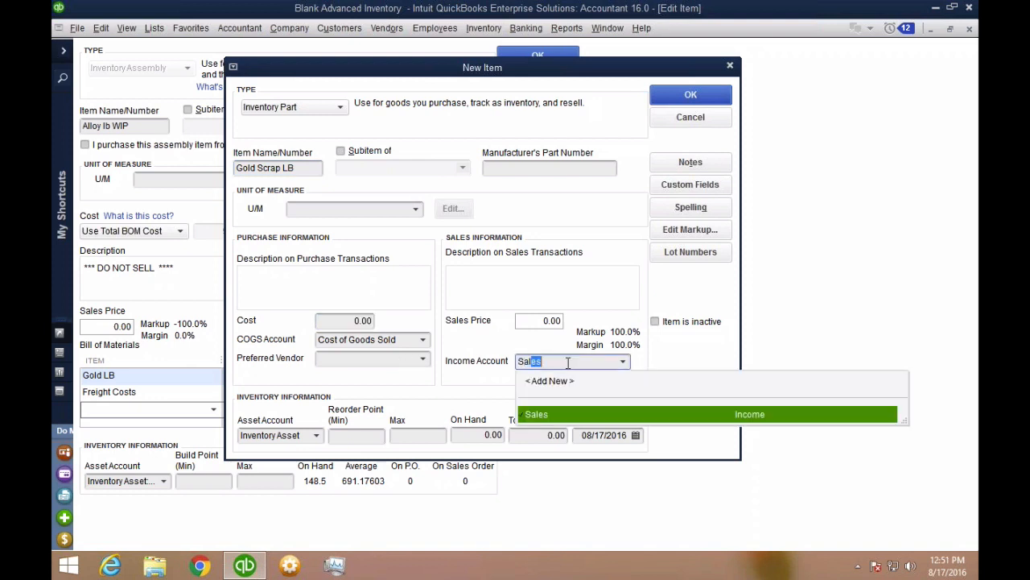
{"action": "left_click", "coordinate": [543, 295]}
{"action": "left_click", "coordinate": [691, 96]}
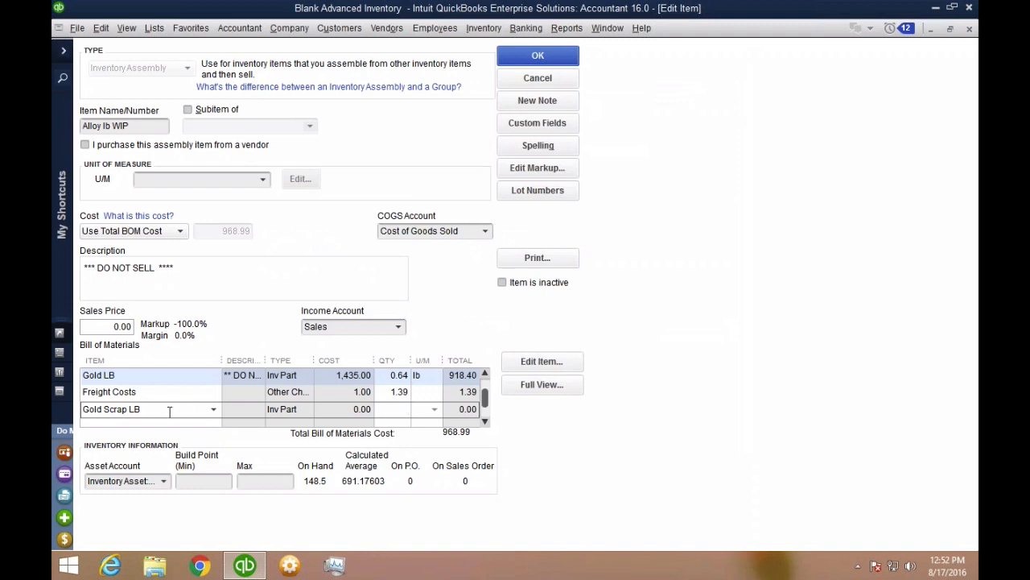
- Try to give Gold Scrap LB a quantity of -.04 in the bill of materials, then clear the line and cancel the item edit
{"action": "type", "text": "-.04"}
{"action": "key", "text": "Tab"}
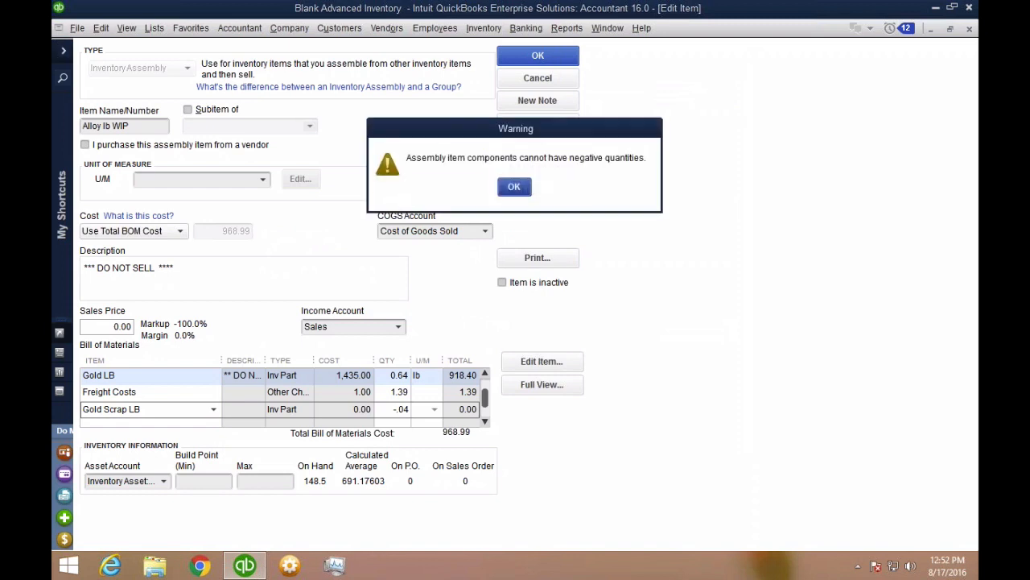
{"action": "left_click", "coordinate": [515, 187]}
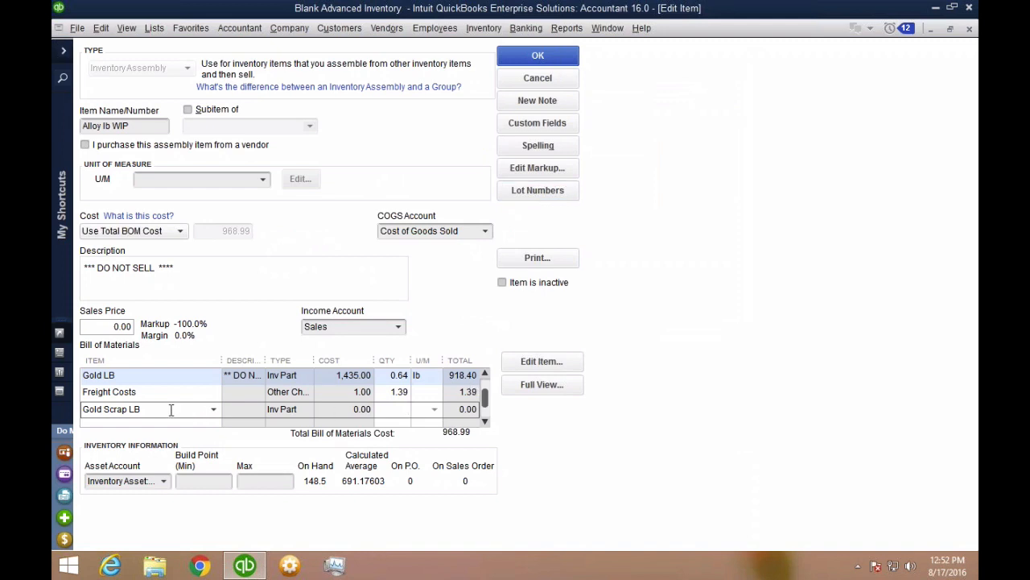
{"action": "left_click_drag", "start_coordinate": [172, 410], "coordinate": [67, 389]}
{"action": "key", "text": "BackSpace"}
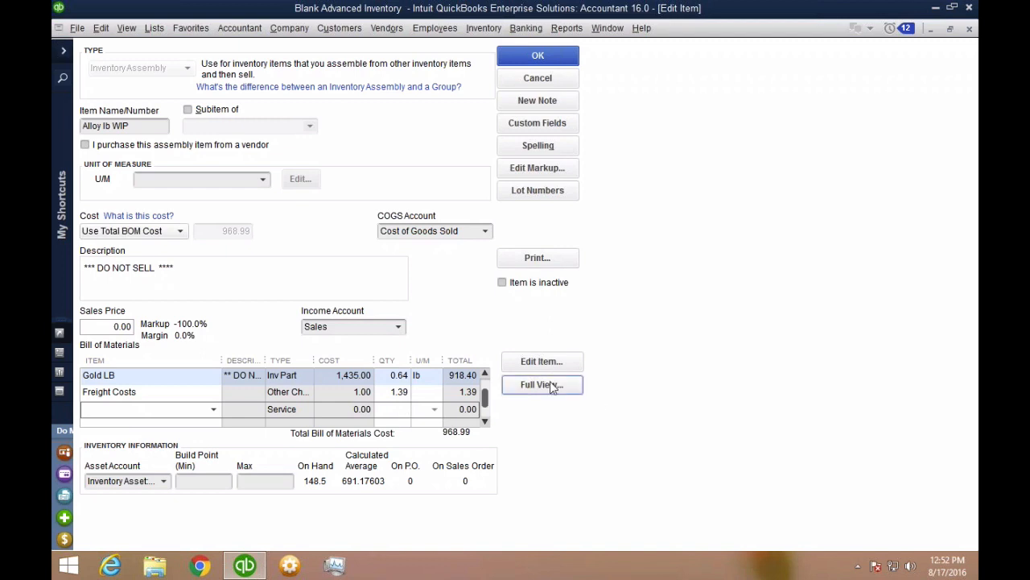
{"action": "left_click", "coordinate": [537, 78]}
- Run an inventory item QuickReport for Alloy lb WIP
{"action": "left_click", "coordinate": [121, 260]}
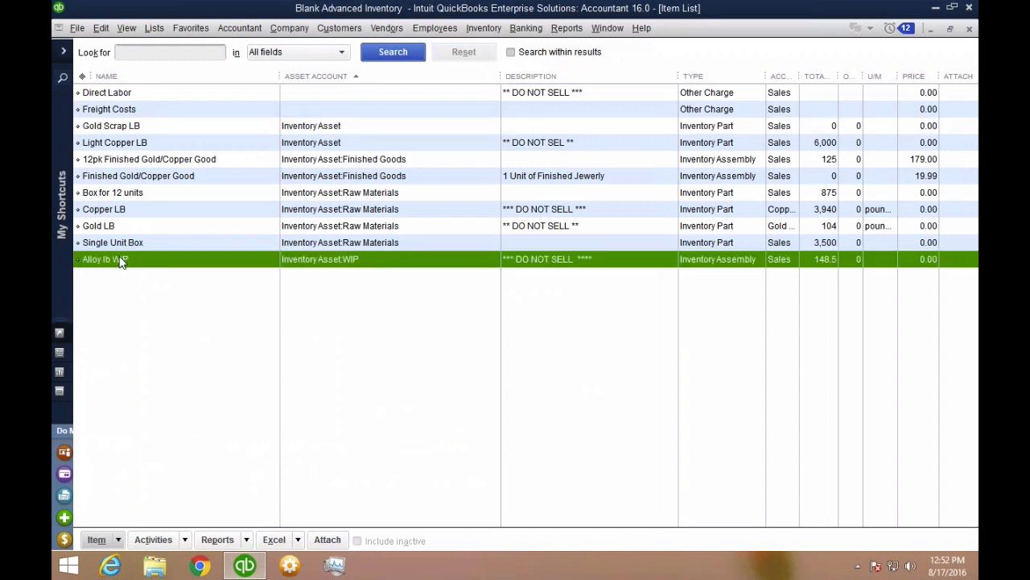
{"action": "key", "text": "ctrl+w"}
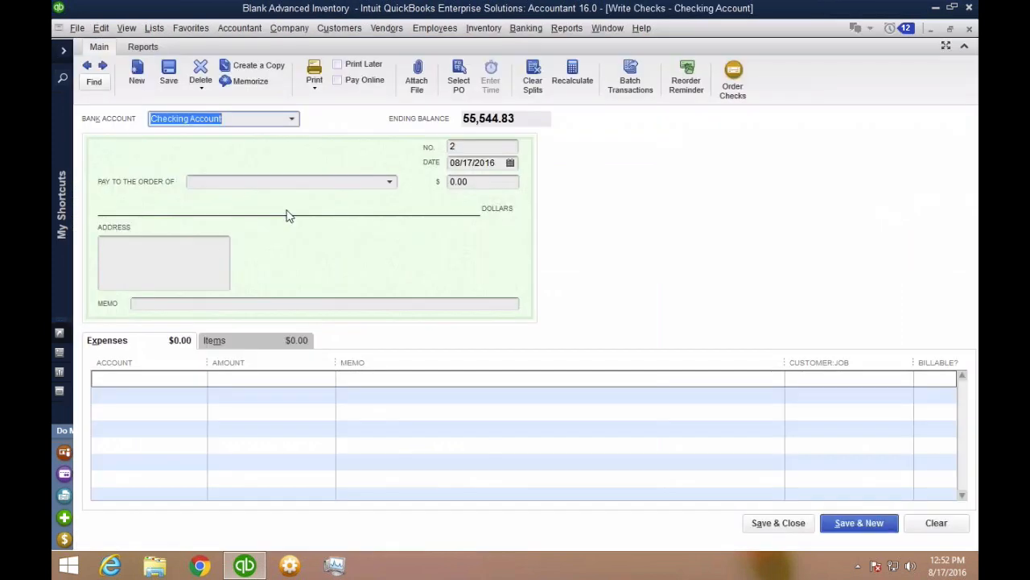
{"action": "key", "text": "Escape"}
{"action": "key", "text": "ctrl+q"}
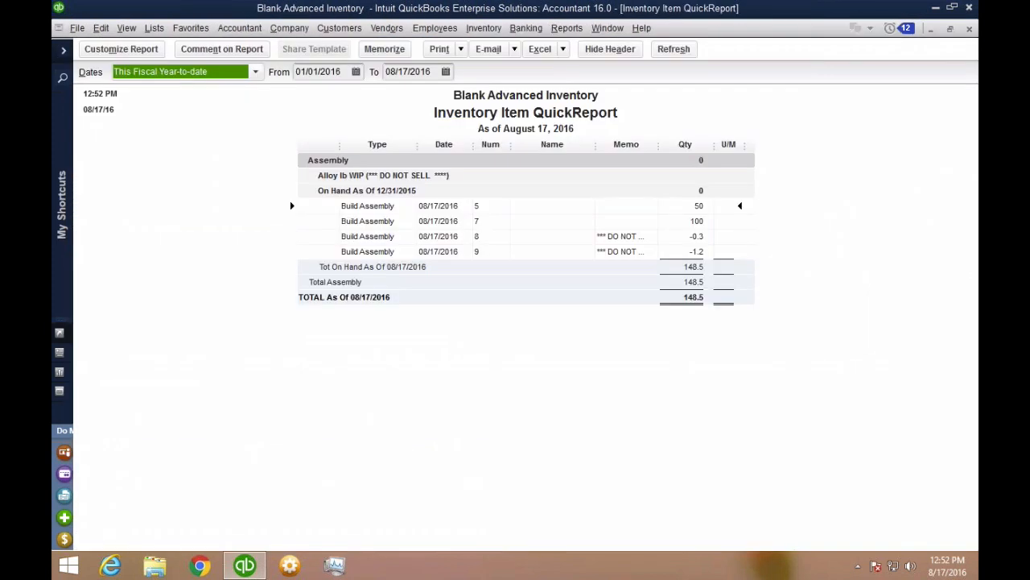
- Open build assembly 9 from the QuickReport to check its quantity to build
{"action": "double_click", "coordinate": [694, 251]}
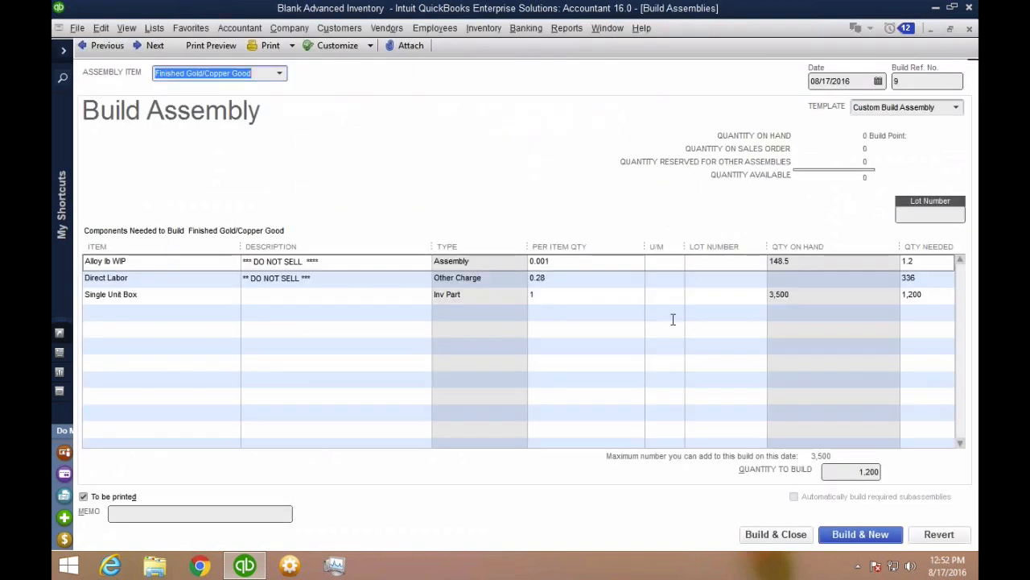
{"action": "left_click", "coordinate": [866, 472]}
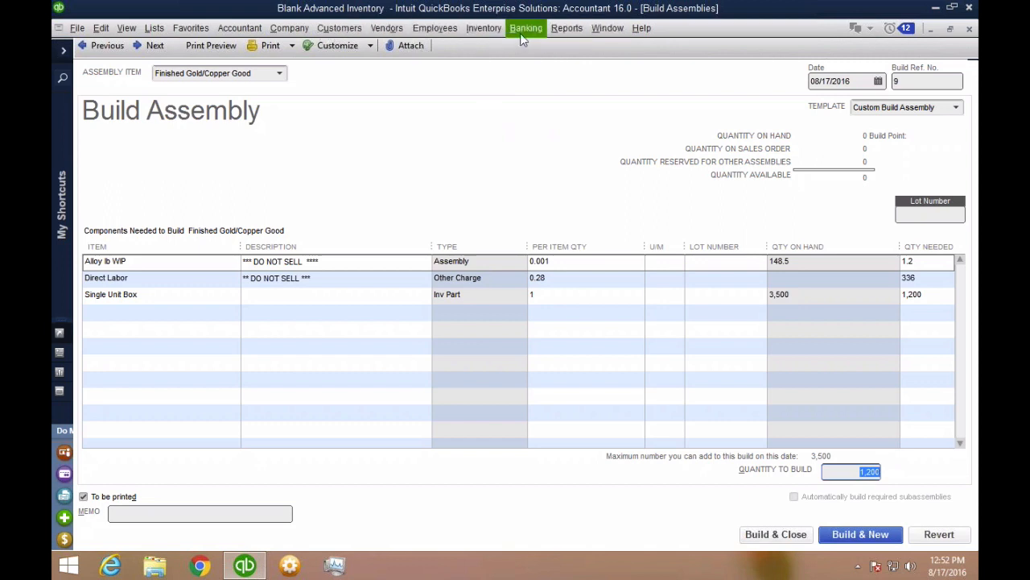
- Enter an inventory quantity adjustment line for Gold Scrap LB with a new quantity of .04*1200, without a lot number
{"action": "left_click", "coordinate": [483, 29]}
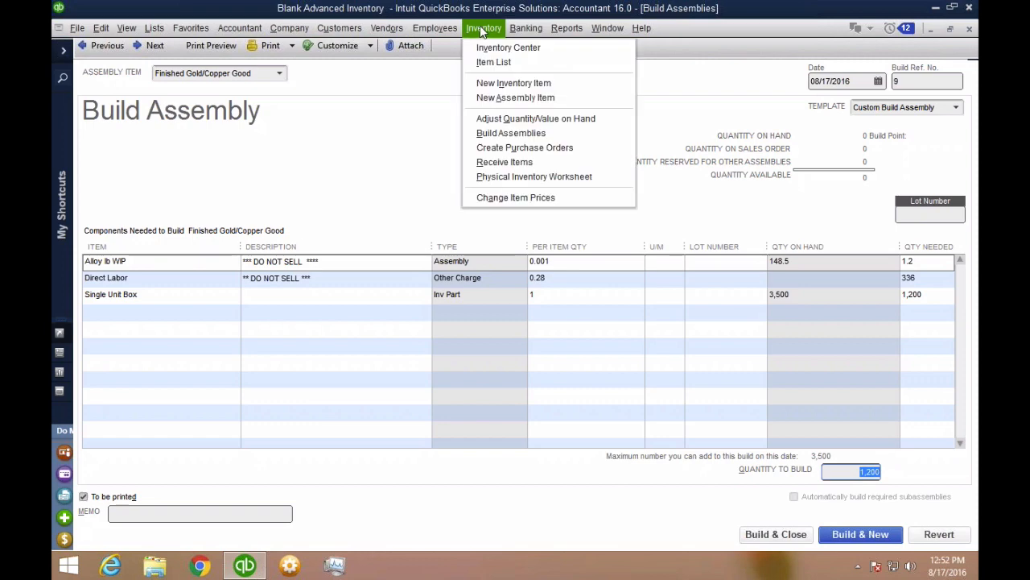
{"action": "left_click", "coordinate": [533, 120]}
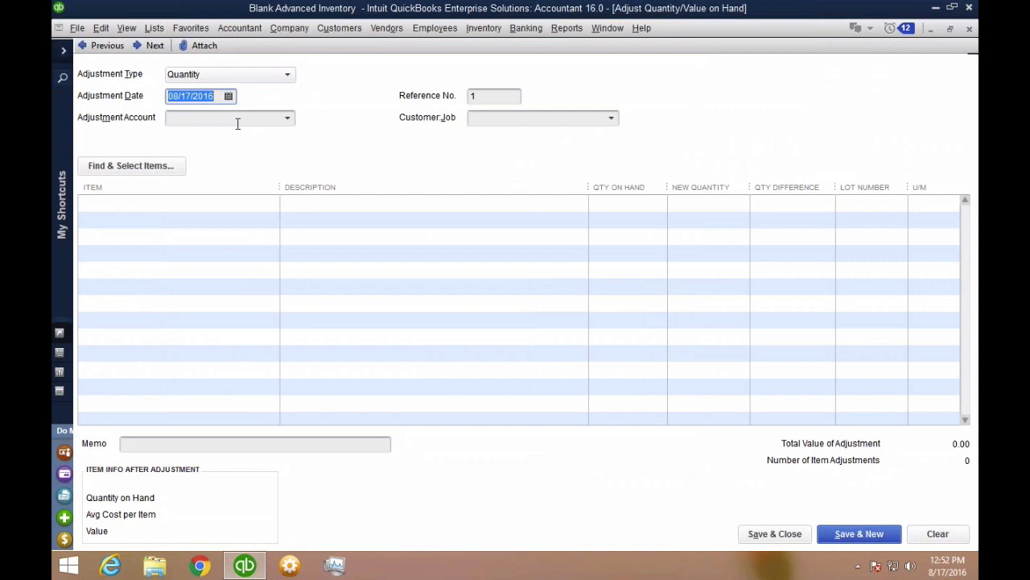
{"action": "left_click", "coordinate": [188, 206]}
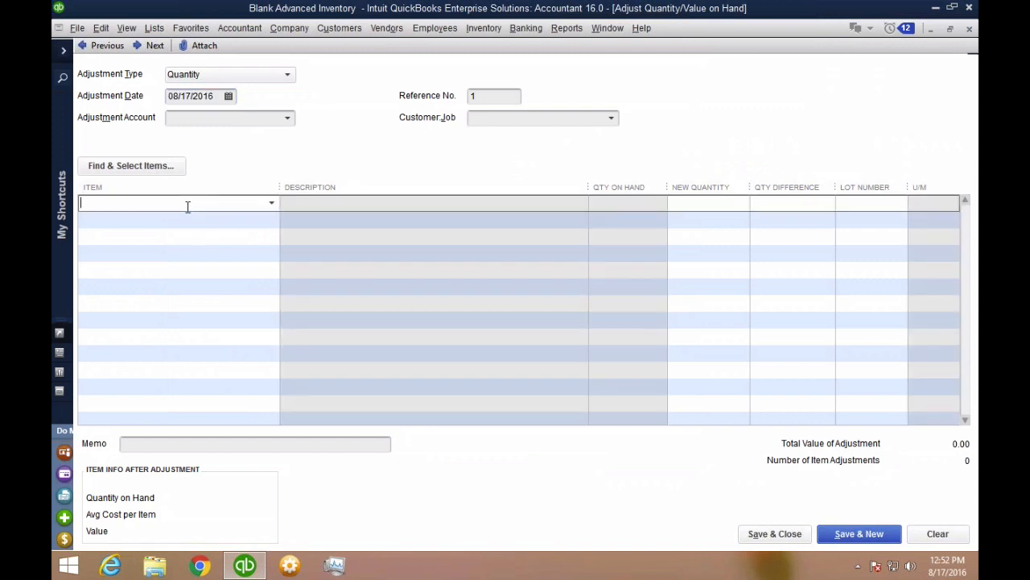
{"action": "type", "text": "Gold LB"}
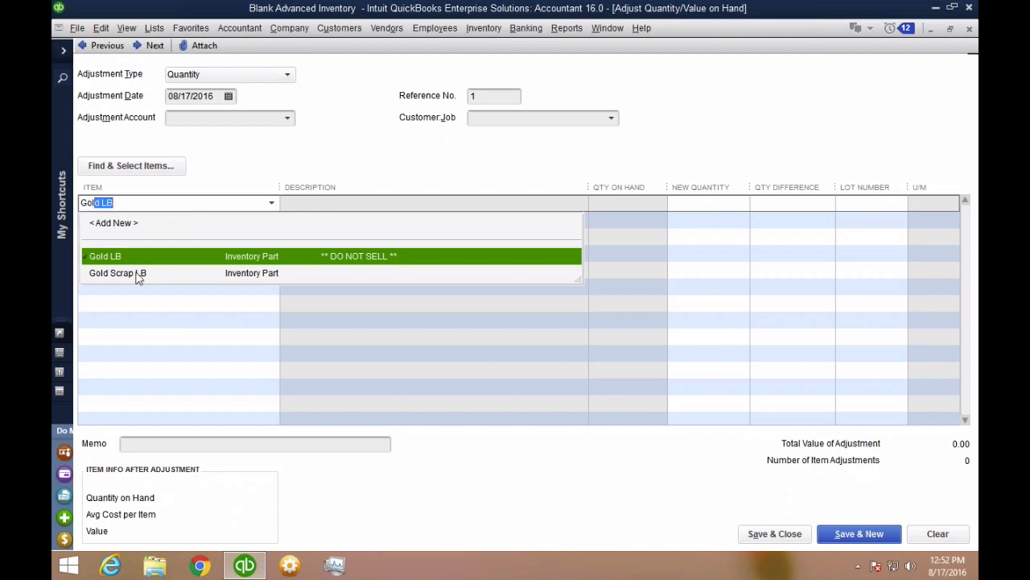
{"action": "left_click", "coordinate": [140, 273]}
{"action": "left_click", "coordinate": [711, 205]}
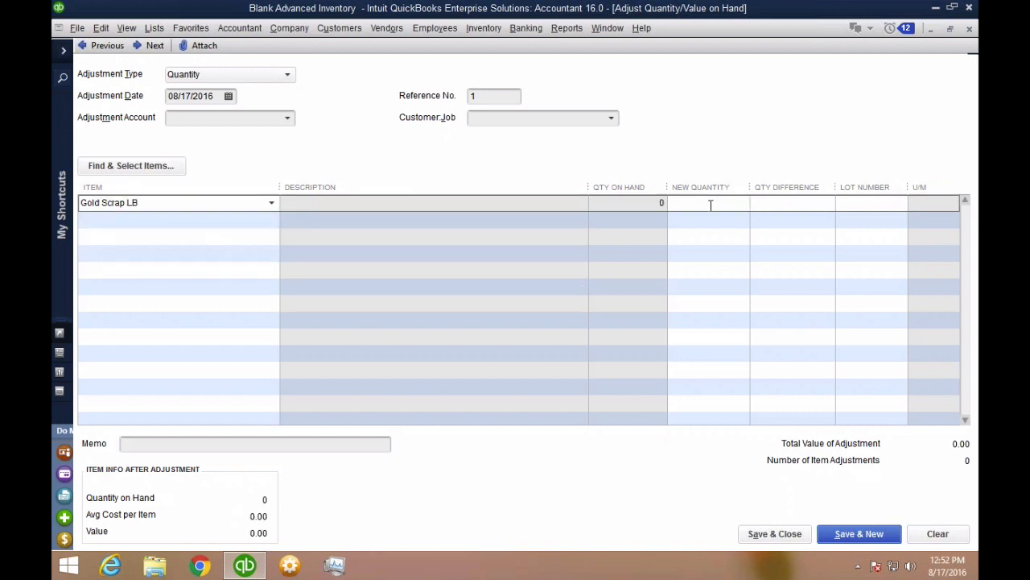
{"action": "type", "text": ".04"}
{"action": "type", "text": "*12"}
{"action": "type", "text": "00"}
{"action": "key", "text": "Return"}
{"action": "left_click", "coordinate": [675, 228]}
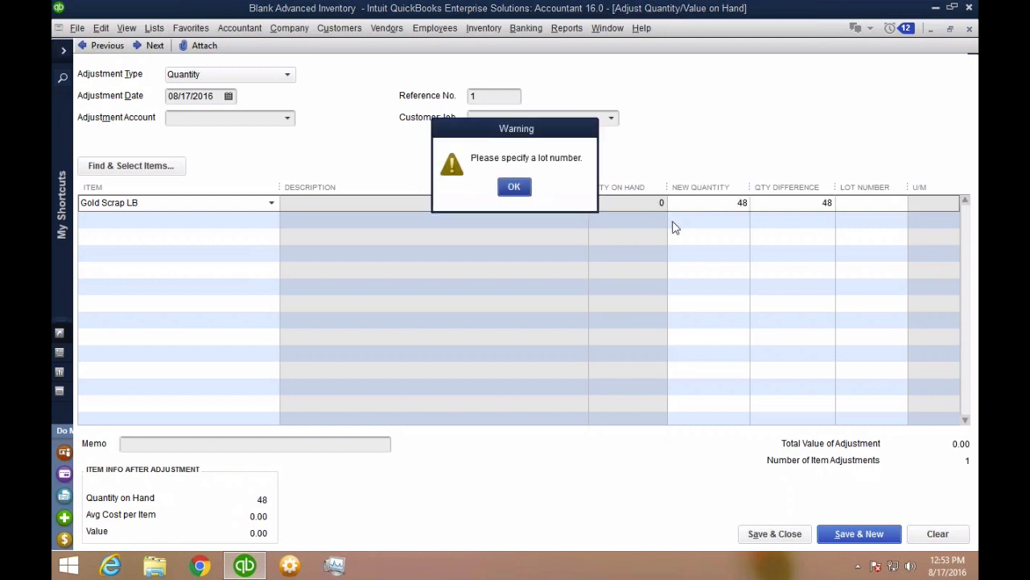
{"action": "left_click", "coordinate": [519, 187]}
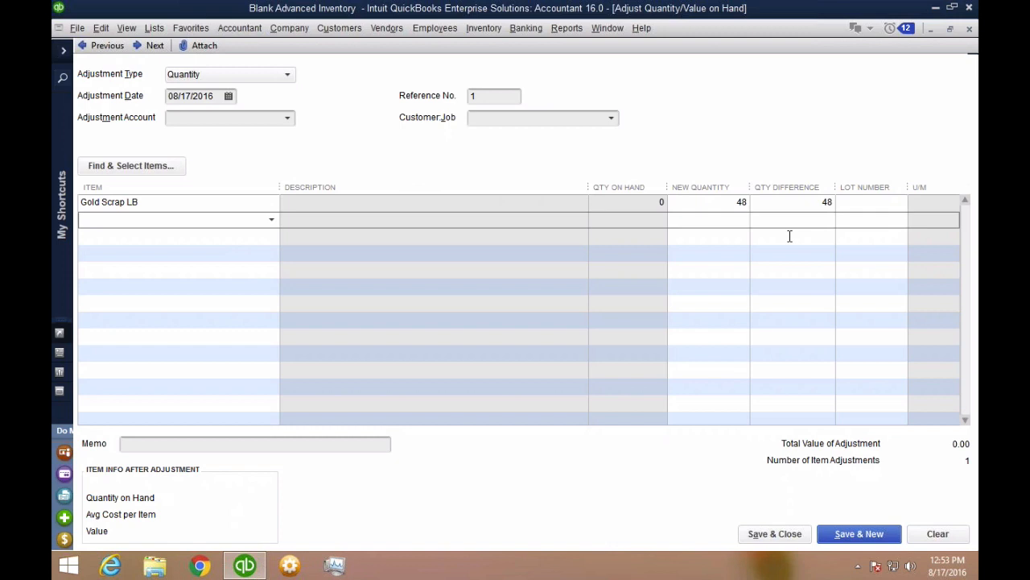
{"action": "left_click", "coordinate": [721, 206]}
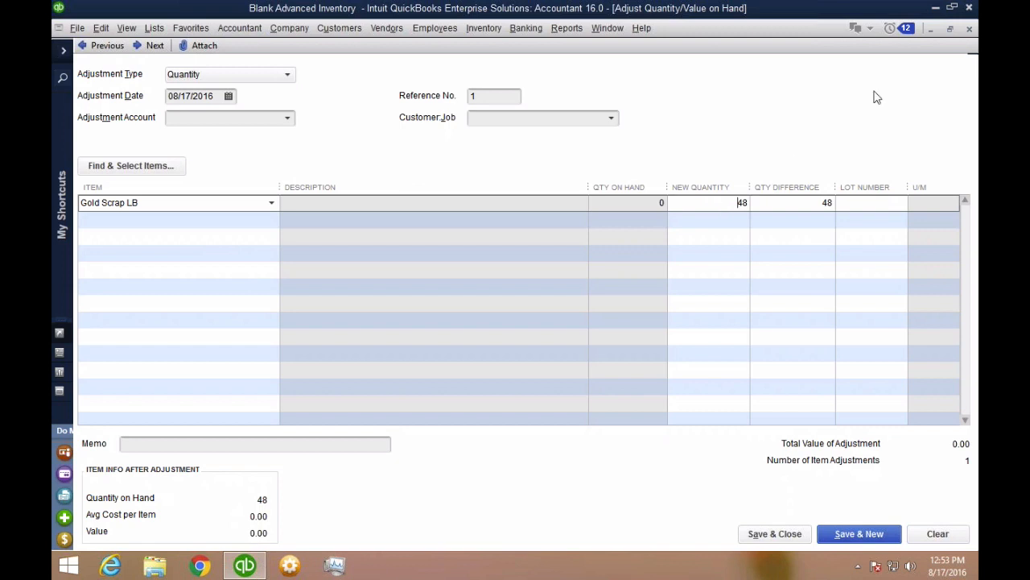
- Set the adjustment account to Cost of Goods Sold, accept the account warning, and close the adjustment without recording it
{"action": "left_click", "coordinate": [287, 117]}
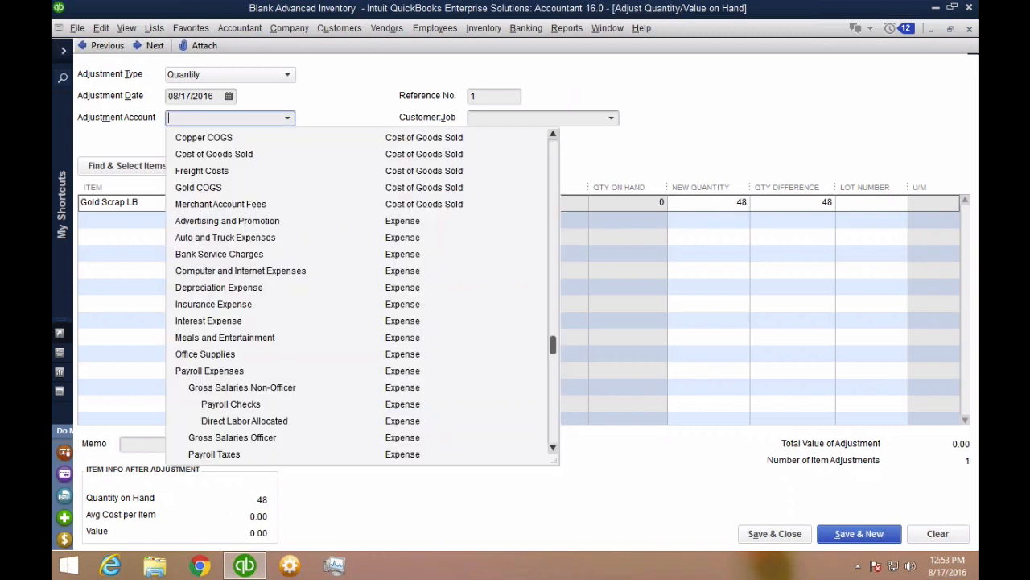
{"action": "left_click", "coordinate": [215, 154]}
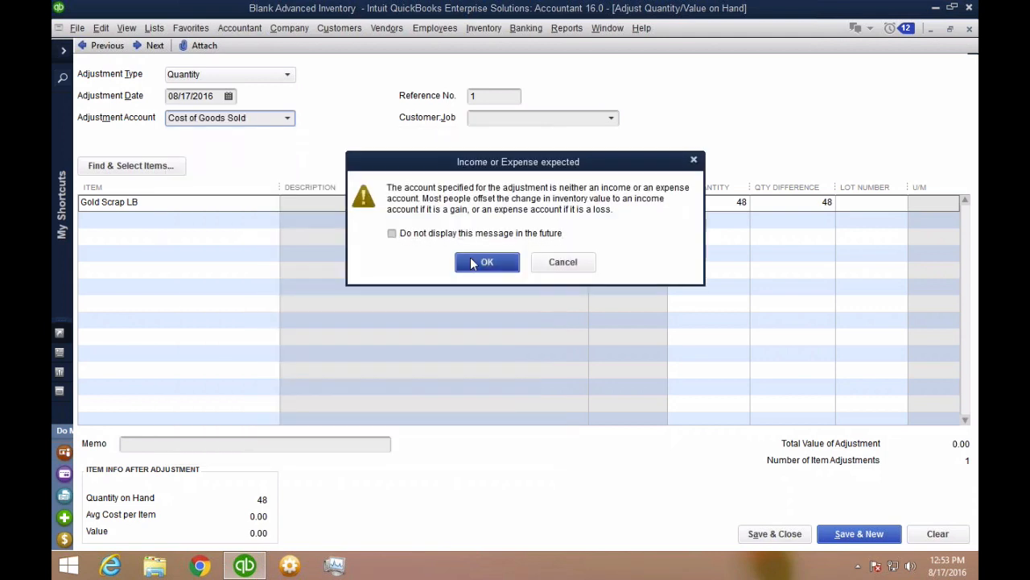
{"action": "left_click", "coordinate": [472, 259]}
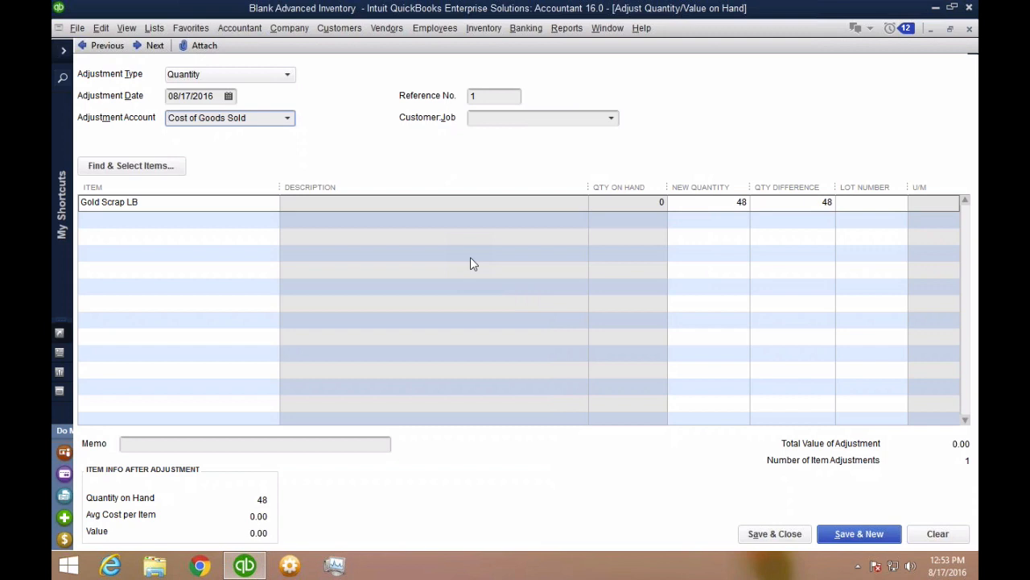
{"action": "left_click", "coordinate": [970, 31]}
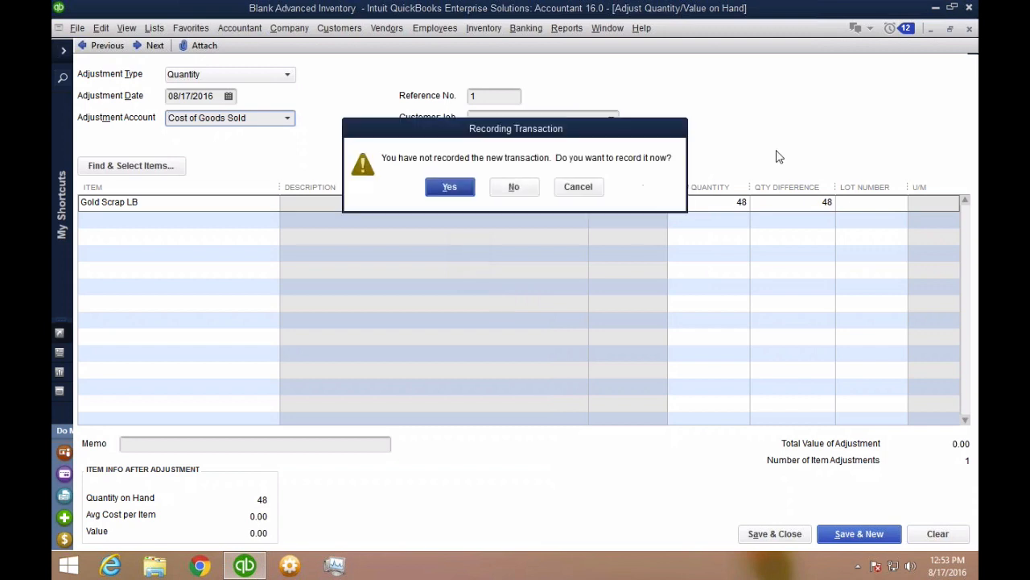
{"action": "left_click", "coordinate": [523, 191]}
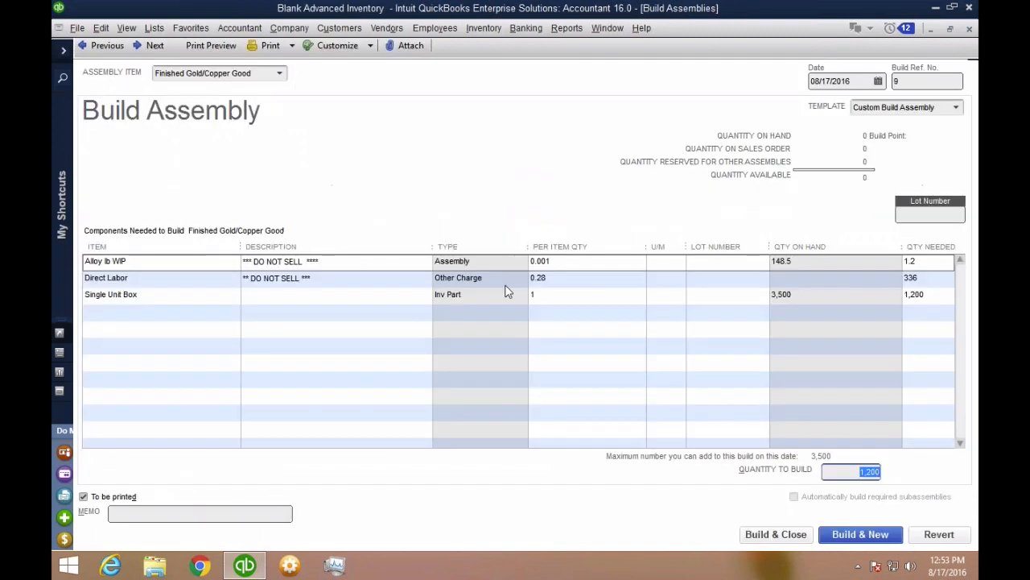
- Close build 9 and the QuickReport, switch to the PowerPoint presentation and return to QuickBooks
{"action": "left_click", "coordinate": [970, 29]}
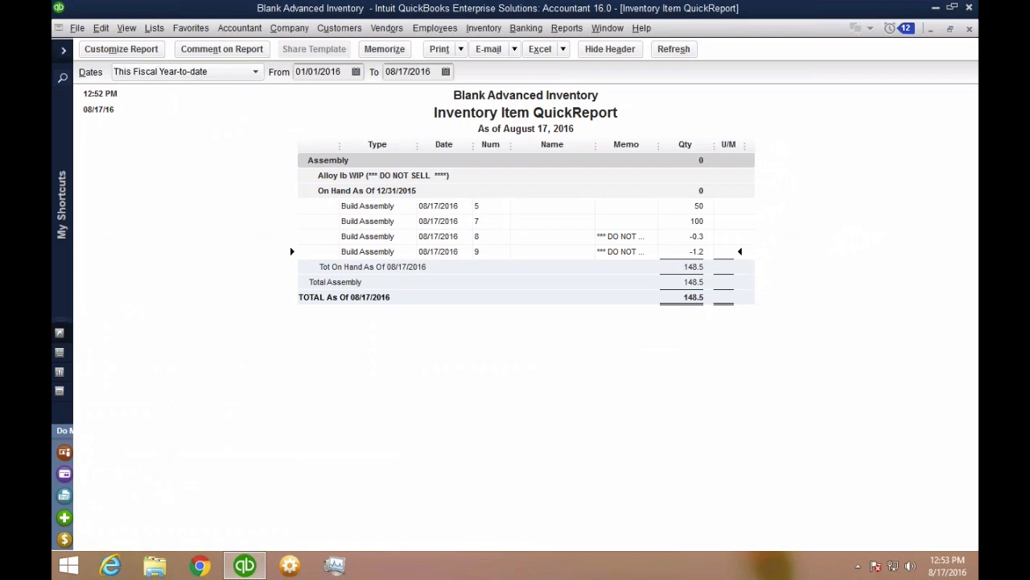
{"action": "left_click", "coordinate": [970, 29]}
{"action": "key", "text": "ctrl+Left"}
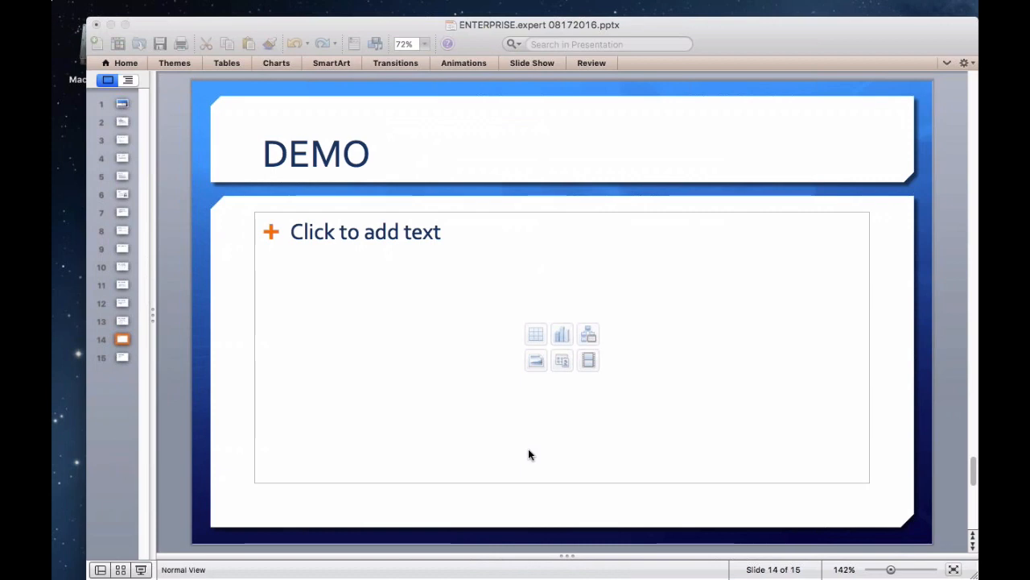
{"action": "key", "text": "ctrl+Right"}
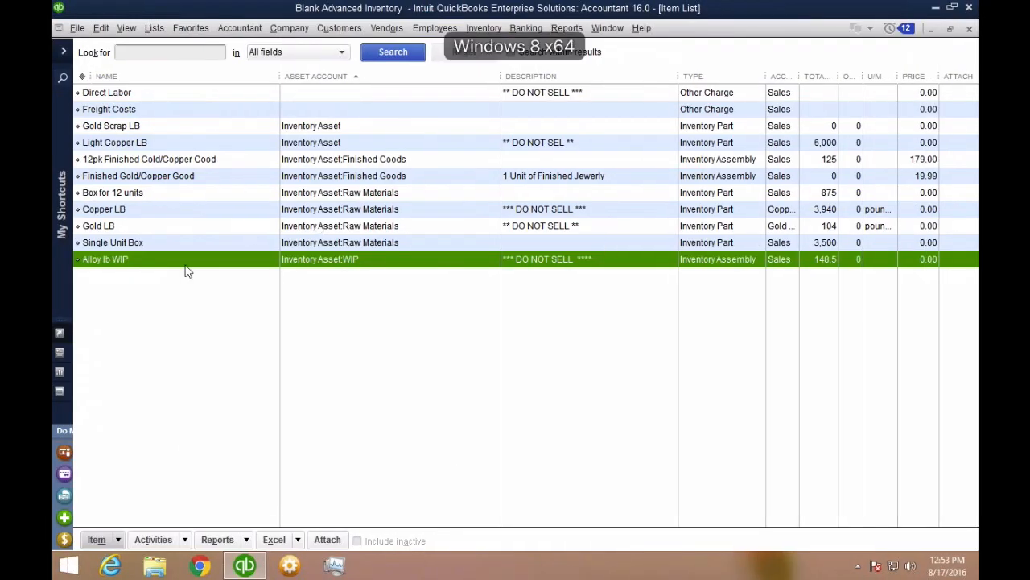
- Reopen build 9 from a QuickReport on Alloy lb WIP and mark the build as pending
{"action": "key", "text": "ctrl+q"}
{"action": "double_click", "coordinate": [386, 251]}
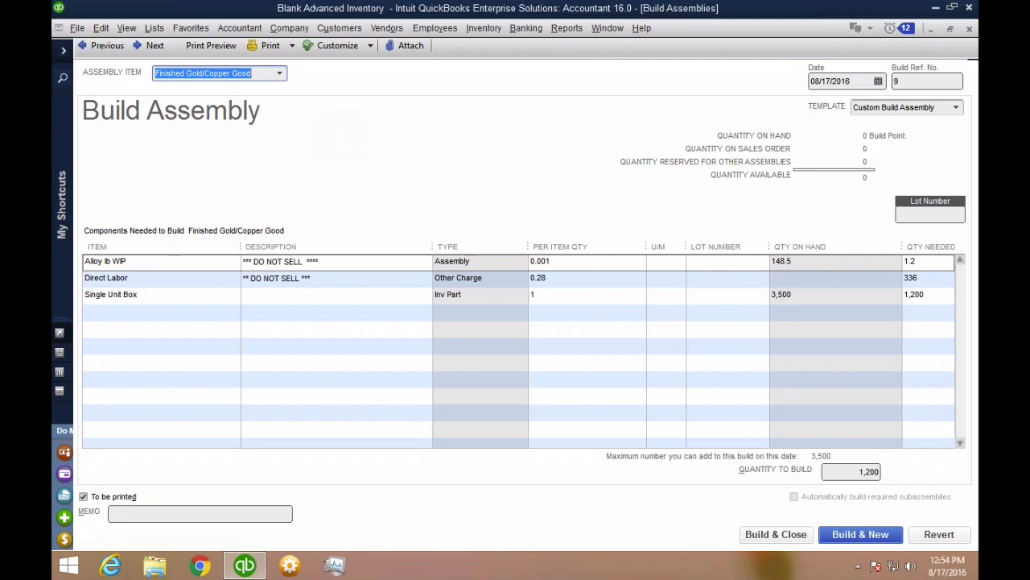
{"action": "left_click", "coordinate": [851, 472]}
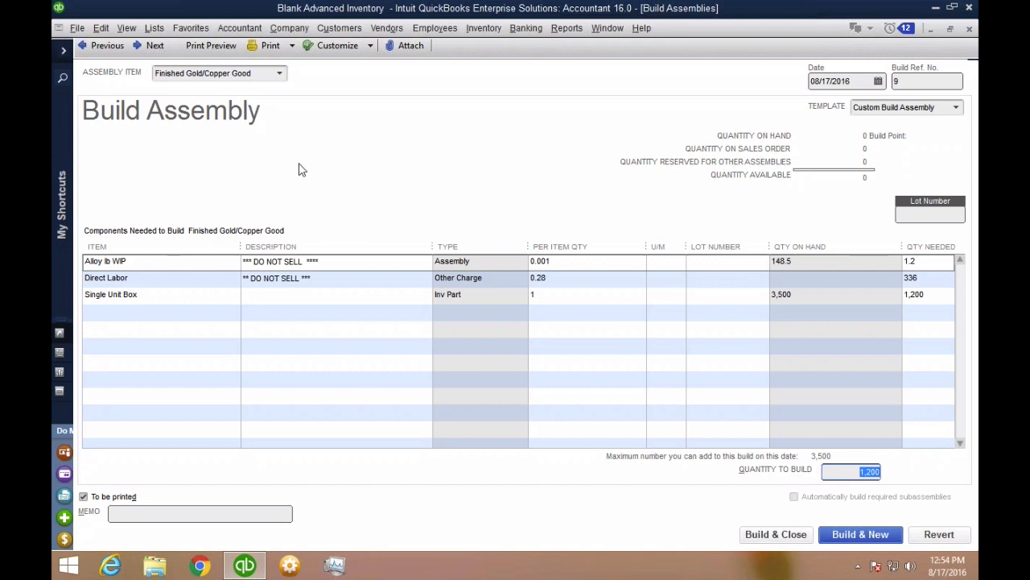
{"action": "left_click", "coordinate": [101, 28]}
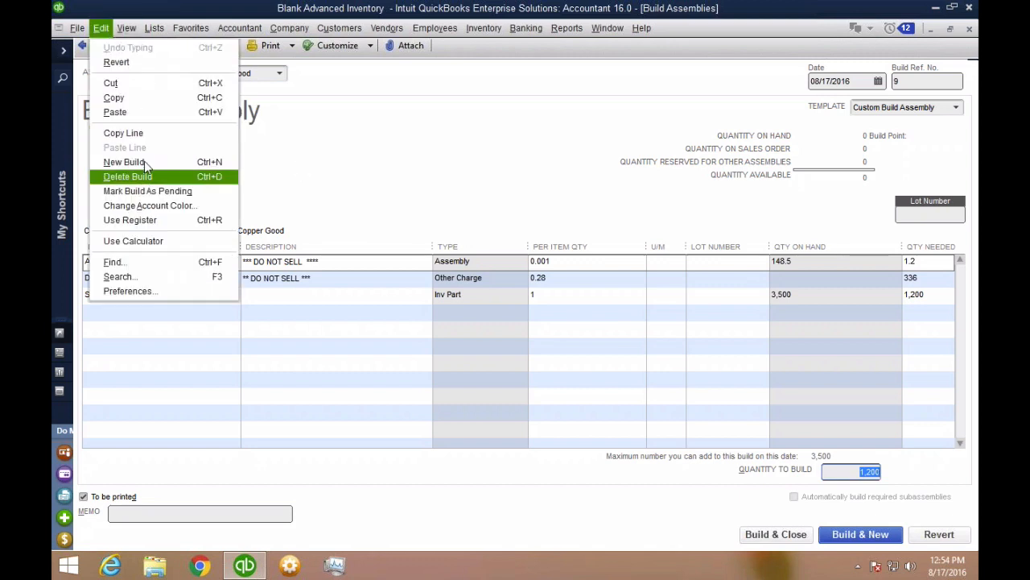
{"action": "left_click", "coordinate": [100, 29]}
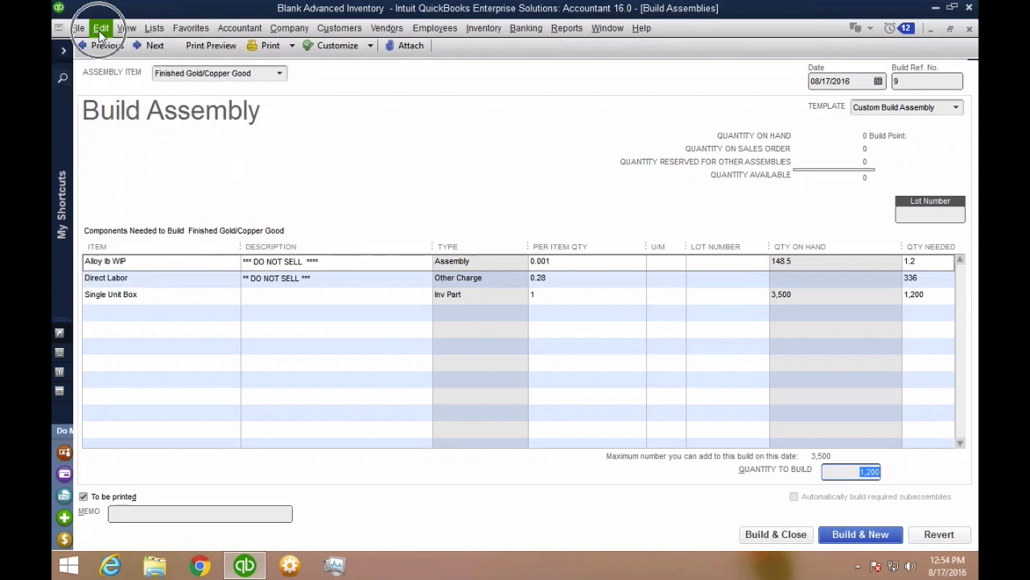
{"action": "left_click", "coordinate": [101, 31]}
{"action": "left_click", "coordinate": [147, 191]}
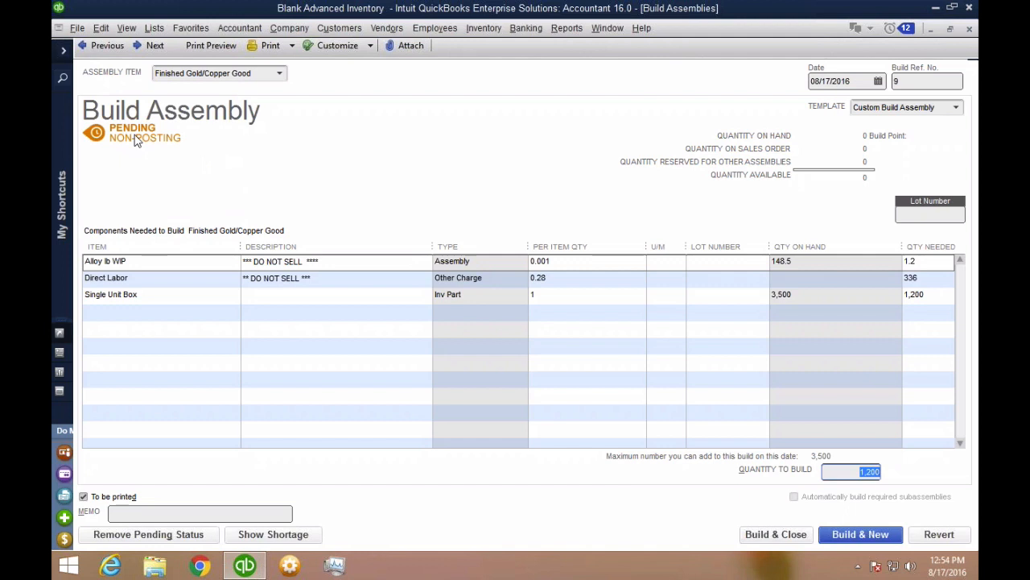
- Record the pending change to build 9 and preview its printed form, leaving the print setup without printing
{"action": "left_click", "coordinate": [211, 46]}
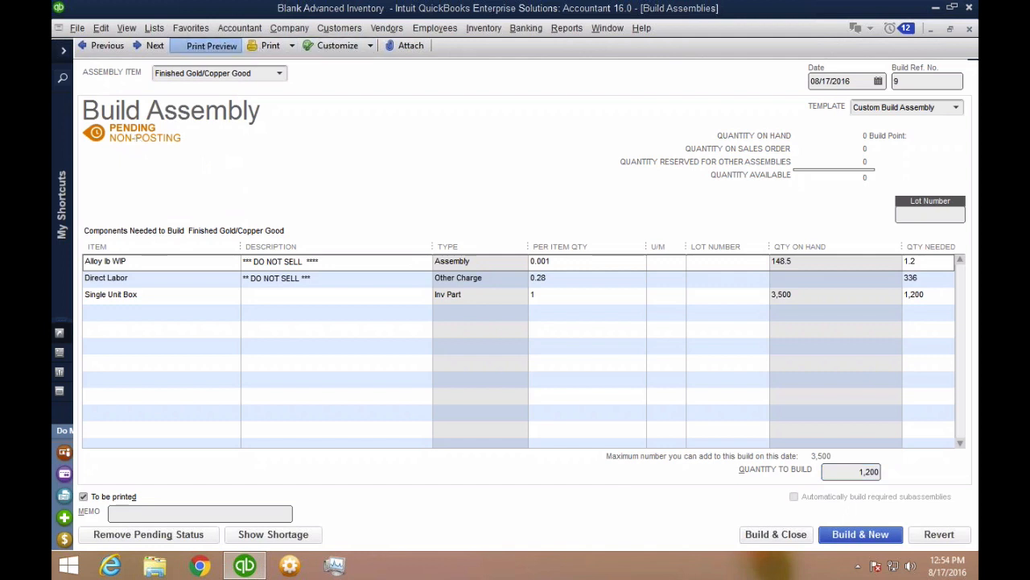
{"action": "left_click", "coordinate": [579, 348]}
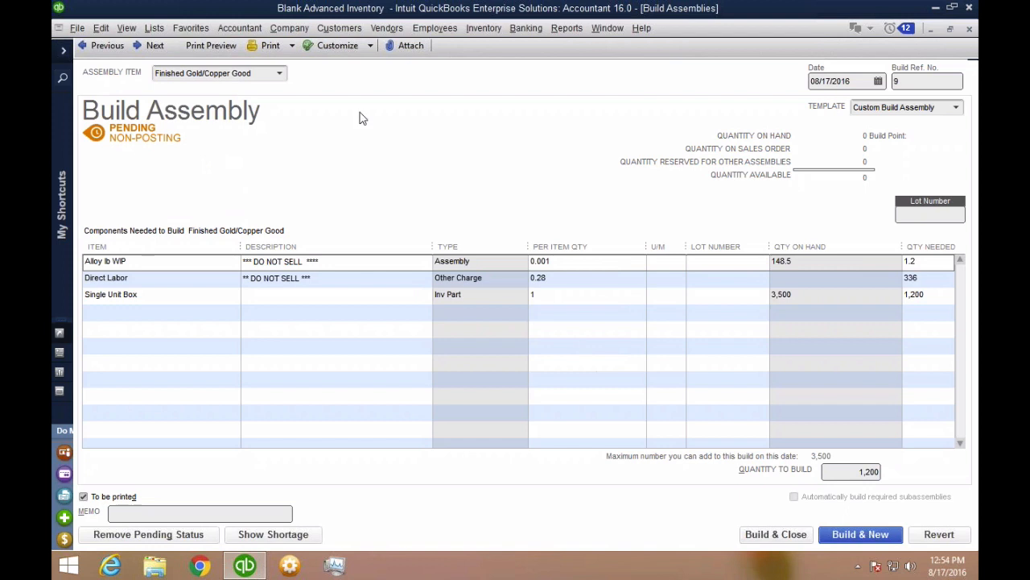
{"action": "left_click", "coordinate": [292, 46]}
{"action": "left_click", "coordinate": [282, 61]}
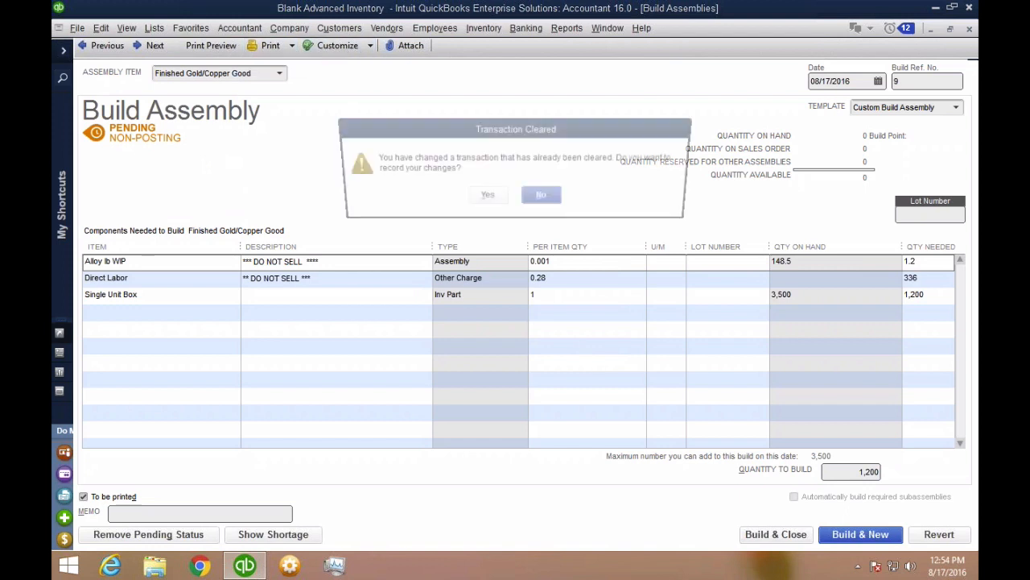
{"action": "left_click", "coordinate": [499, 197]}
{"action": "left_click", "coordinate": [425, 274]}
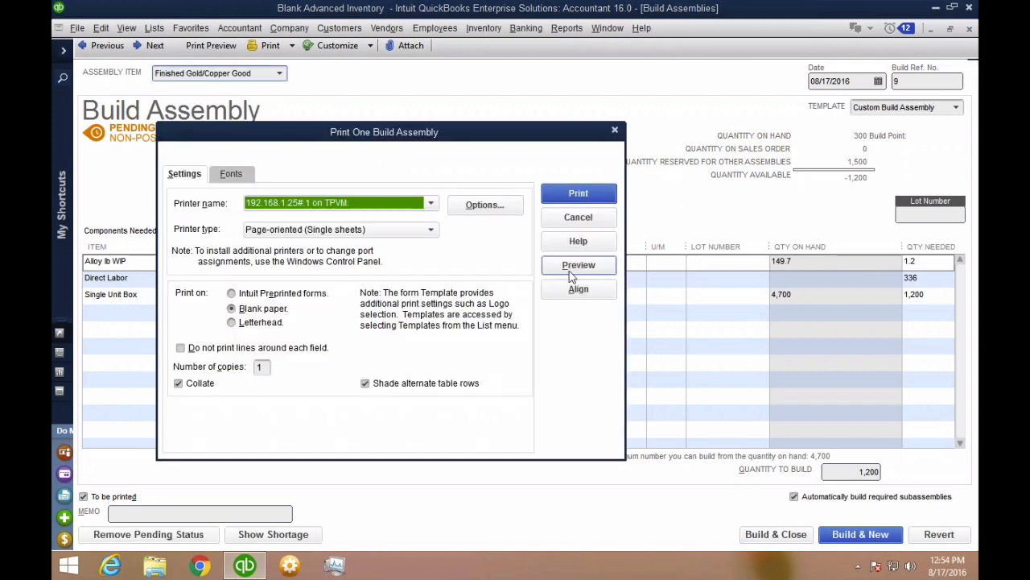
{"action": "left_click", "coordinate": [573, 270]}
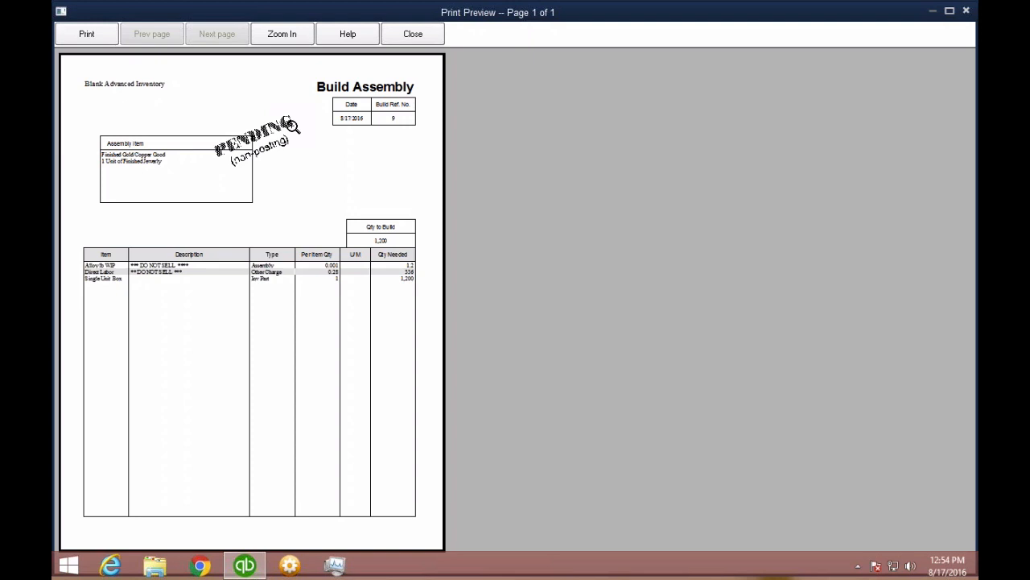
{"action": "left_click", "coordinate": [429, 34]}
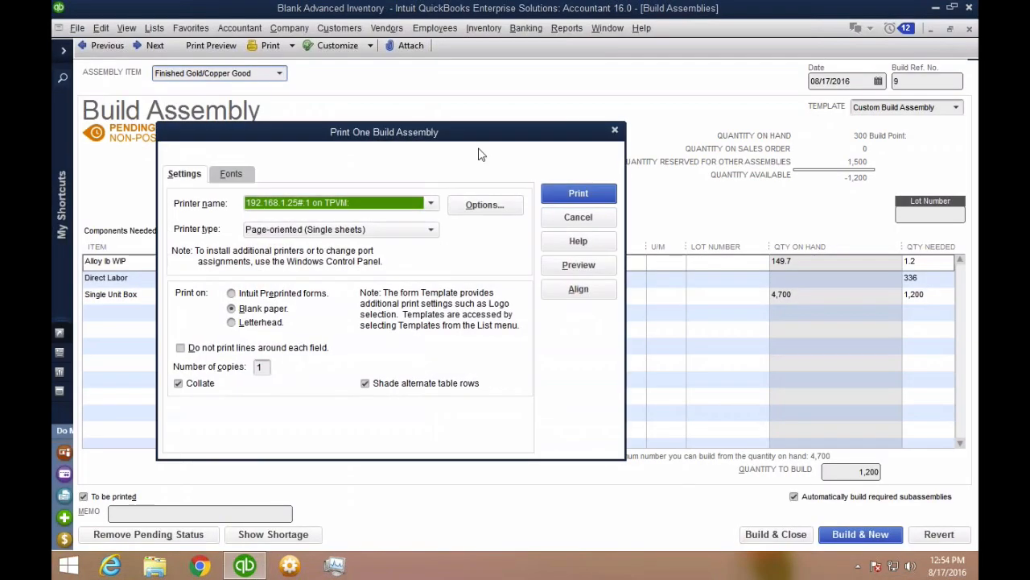
{"action": "left_click", "coordinate": [578, 222]}
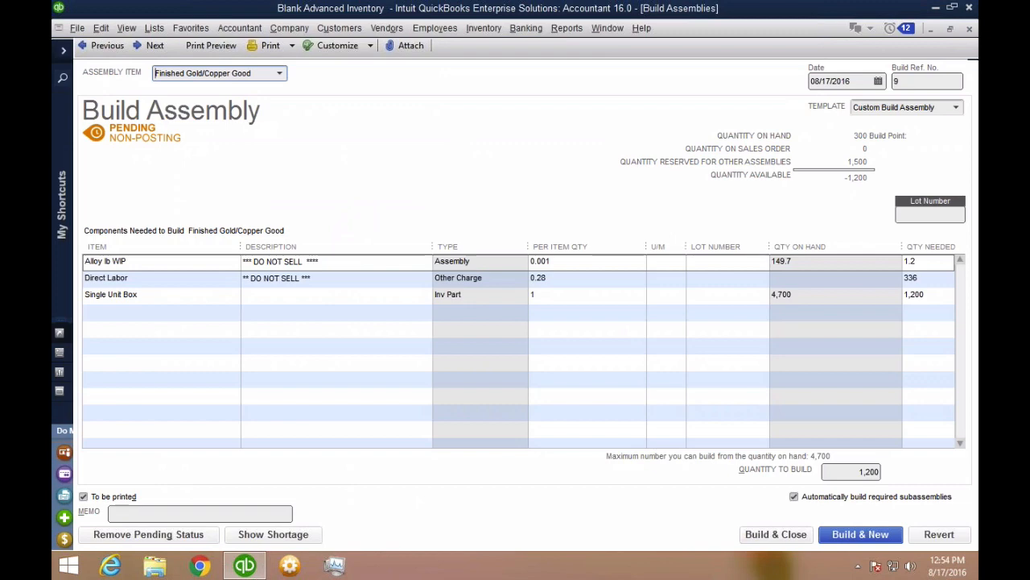
- Remove the pending status from the Finished Gold/Copper Good build and submit it for recording
{"action": "left_click", "coordinate": [175, 536]}
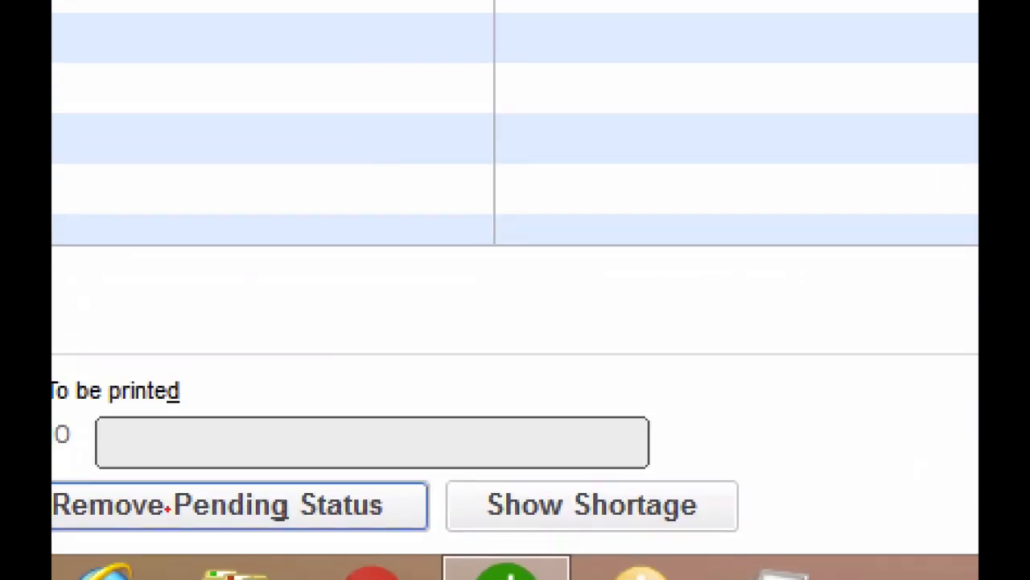
{"action": "left_click_drag", "start_coordinate": [250, 504], "coordinate": [280, 500]}
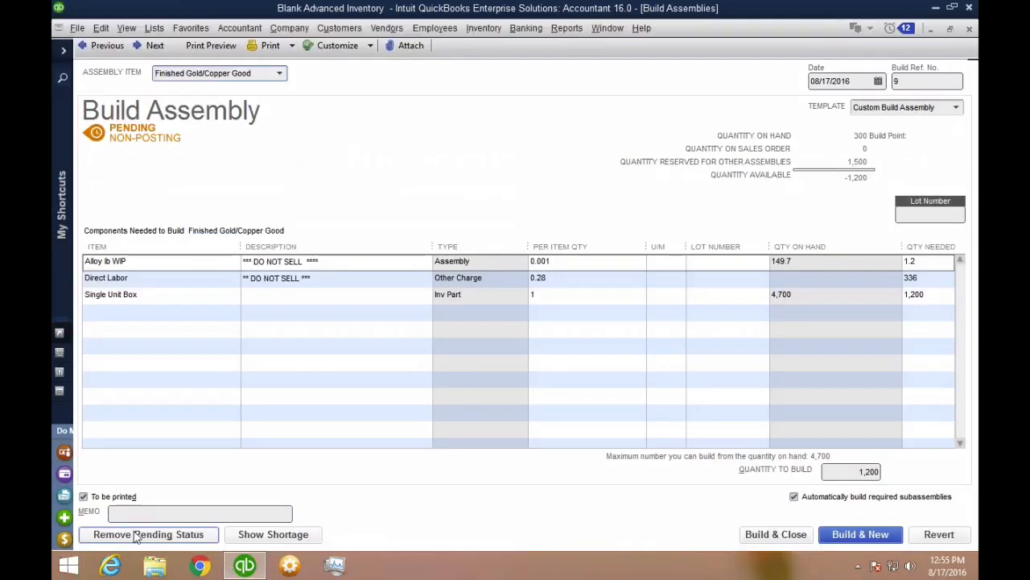
{"action": "left_click", "coordinate": [178, 505]}
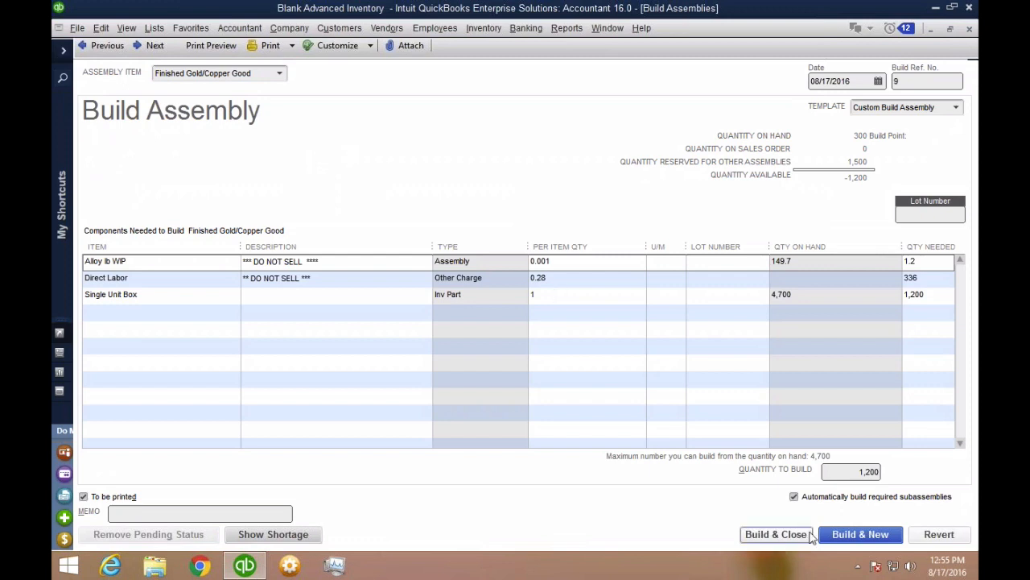
{"action": "left_click", "coordinate": [841, 536]}
{"action": "left_click", "coordinate": [452, 186]}
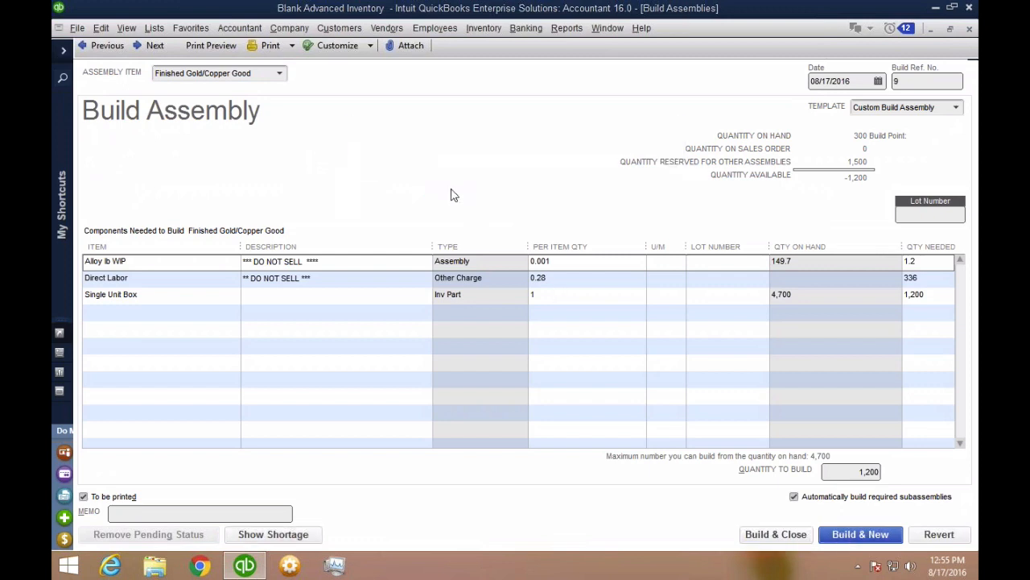
{"action": "left_click", "coordinate": [514, 242]}
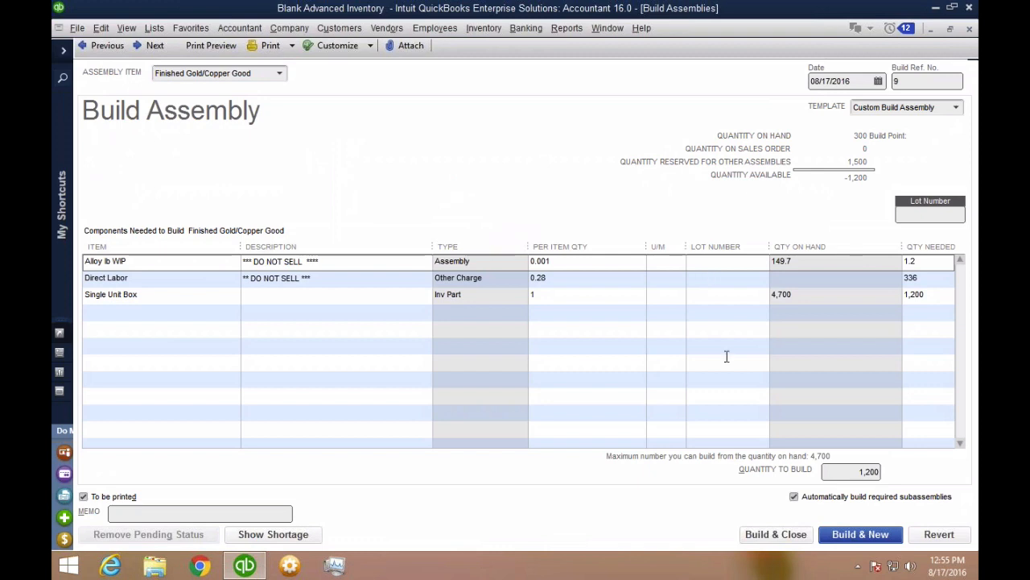
- Close build 9 and the Alloy lb WIP QuickReport to return to the Item List
{"action": "left_click", "coordinate": [970, 28]}
{"action": "left_click", "coordinate": [514, 184]}
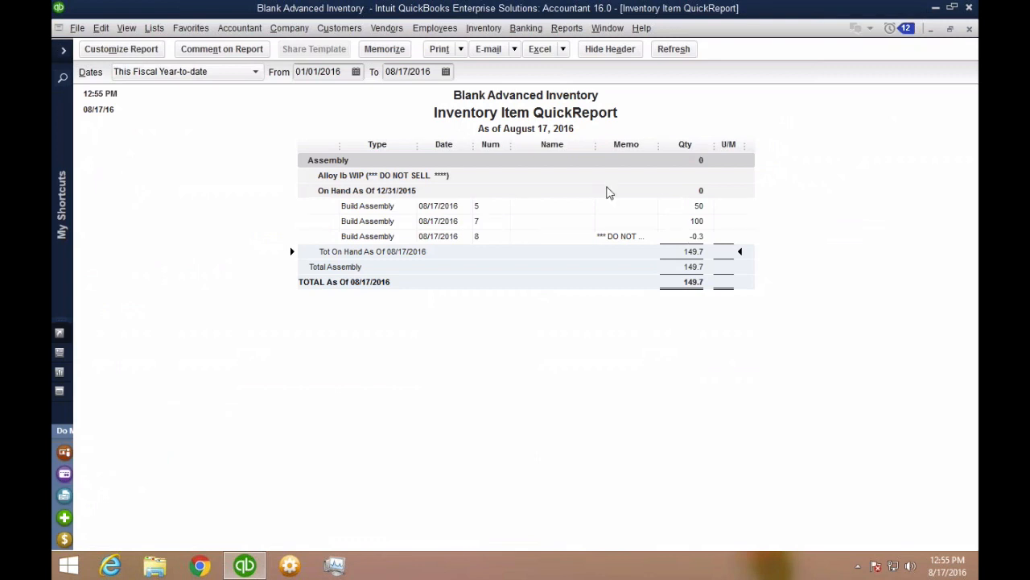
{"action": "key", "text": "Escape"}
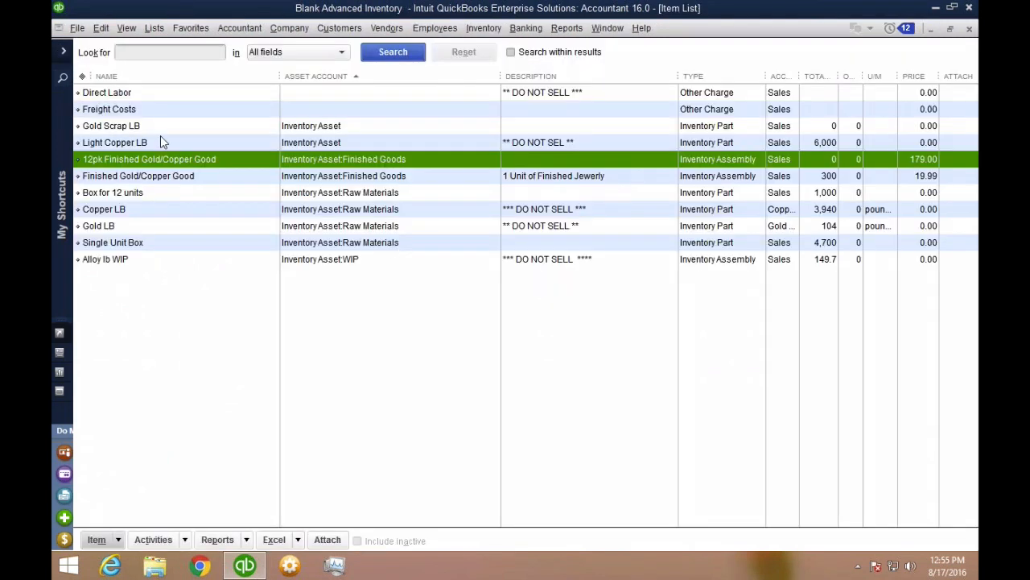
- Start a new build assembly for Alloy lb WIP with a quantity to build of 200
{"action": "left_click", "coordinate": [128, 263]}
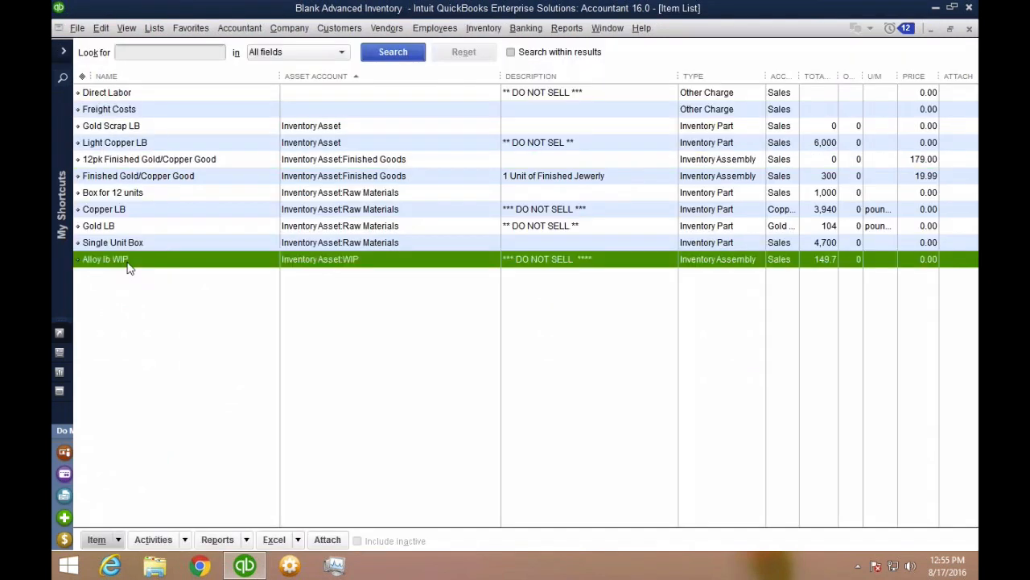
{"action": "key", "text": "ctrl"}
{"action": "key", "text": "ctrl"}
{"action": "left_click", "coordinate": [485, 32]}
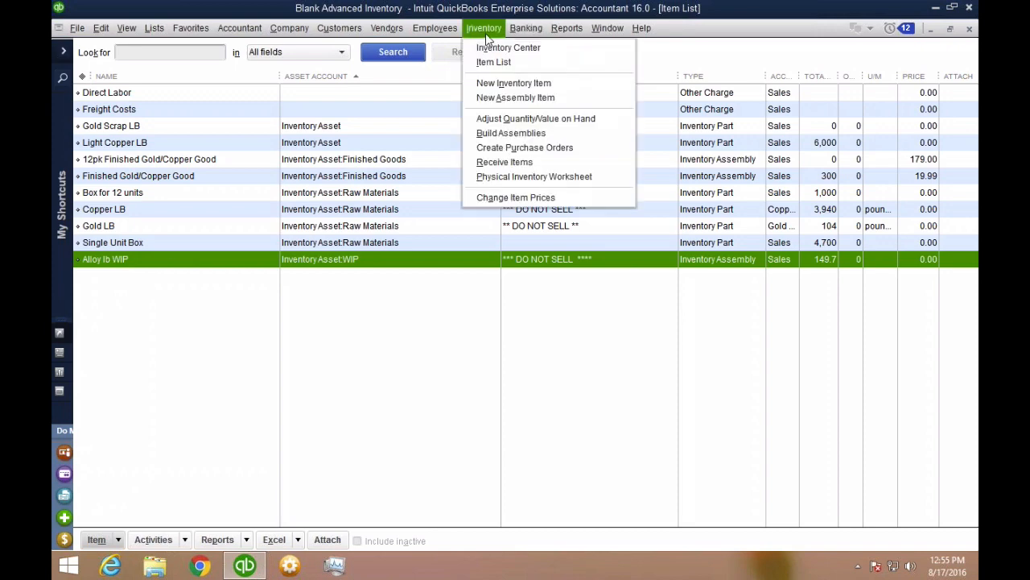
{"action": "left_click", "coordinate": [524, 133]}
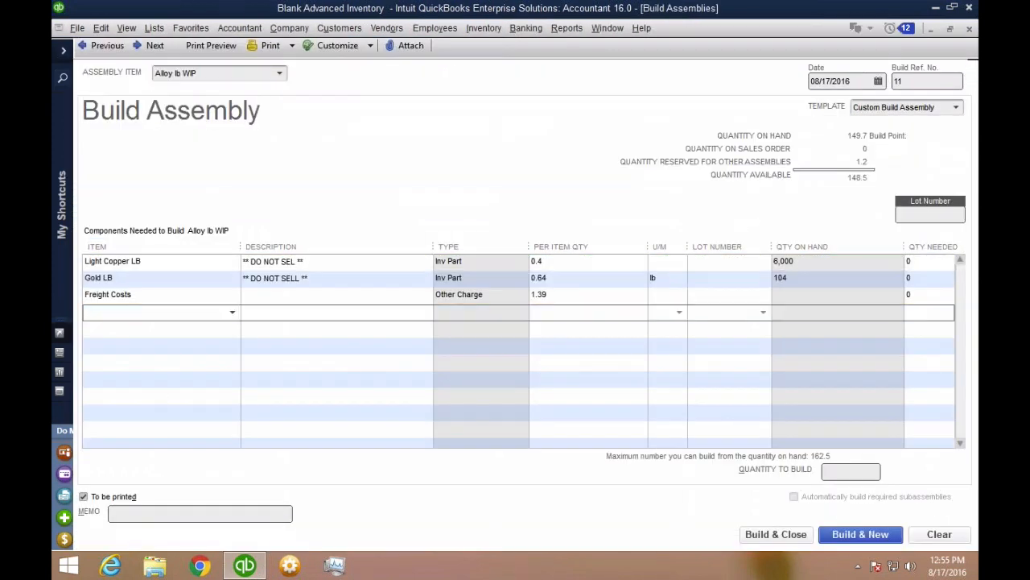
{"action": "left_click", "coordinate": [825, 466]}
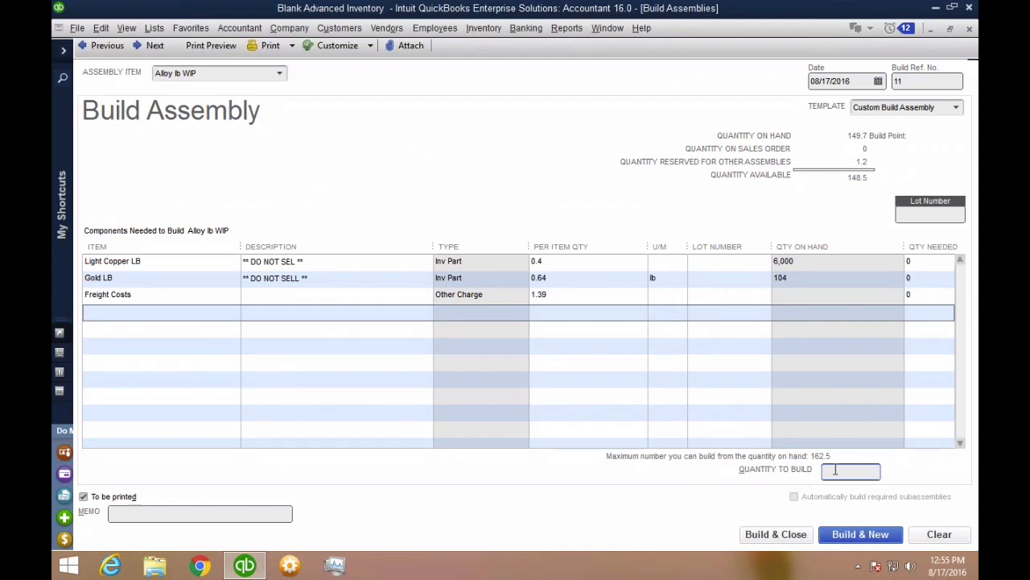
{"action": "type", "text": "200"}
{"action": "key", "text": "Tab"}
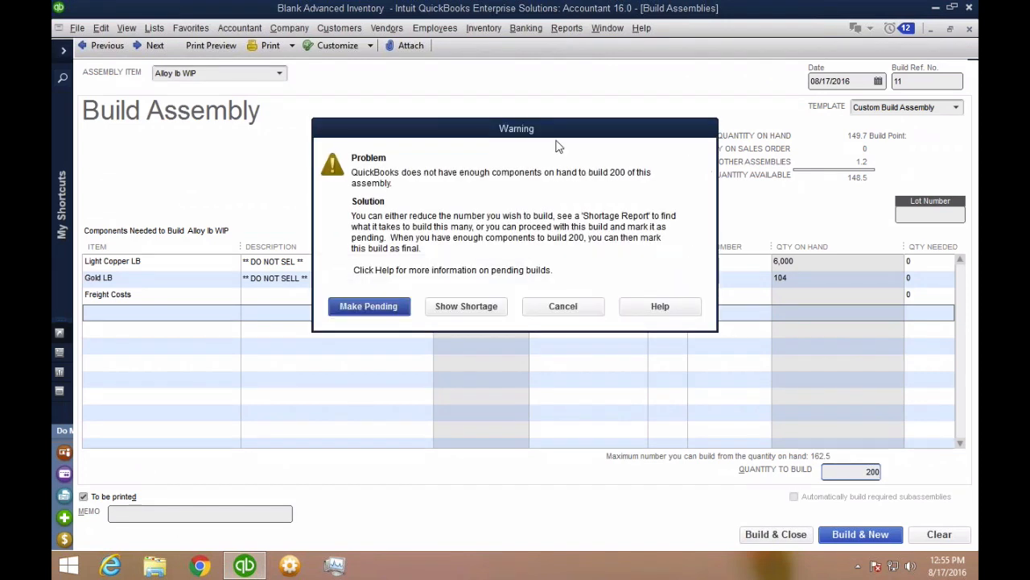
- Review the shortage report for the Alloy lb WIP build, then return to the build form and dismiss the shortage warning
{"action": "left_click_drag", "start_coordinate": [548, 134], "coordinate": [508, 138]}
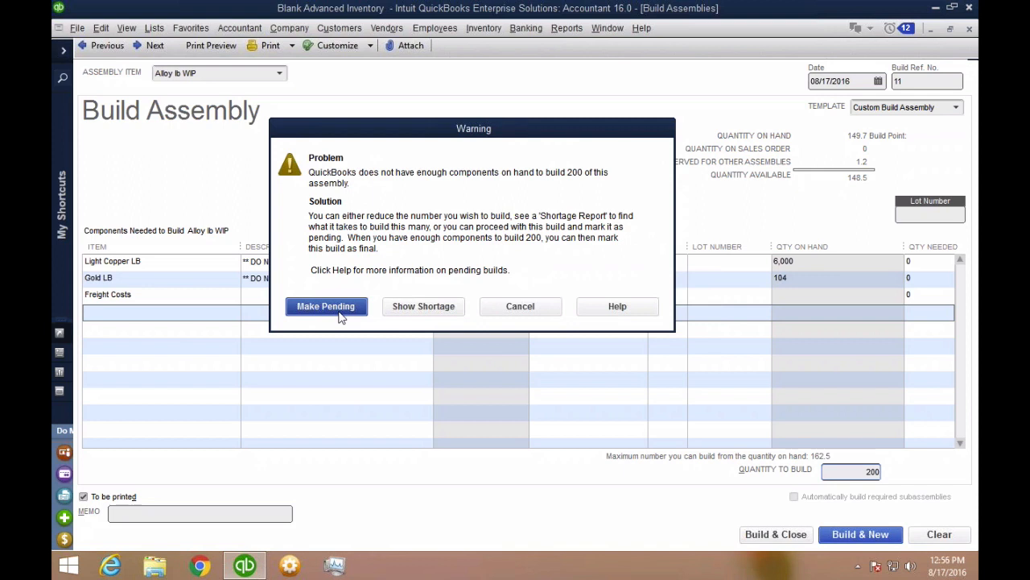
{"action": "left_click", "coordinate": [438, 312]}
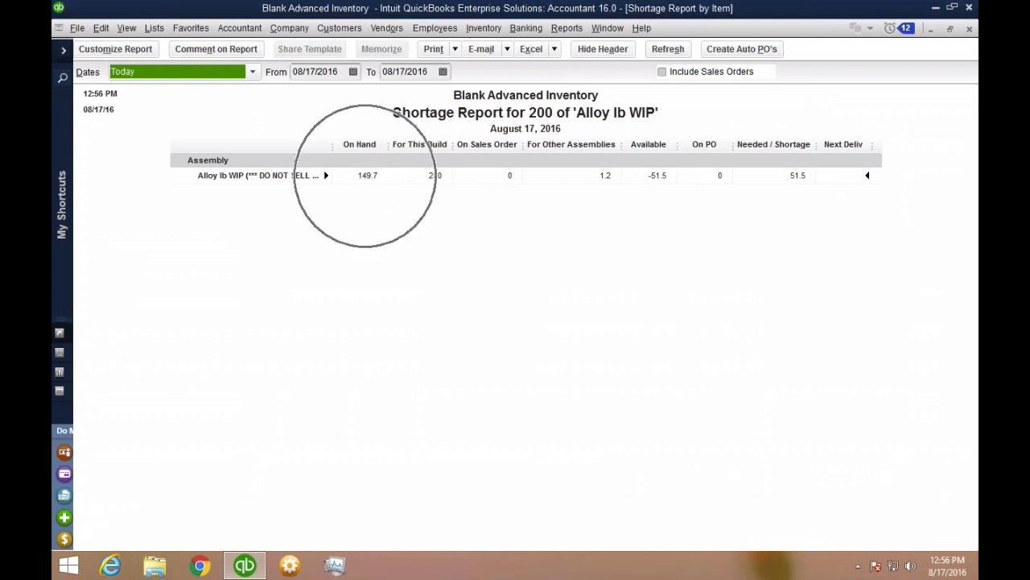
{"action": "double_click", "coordinate": [367, 177]}
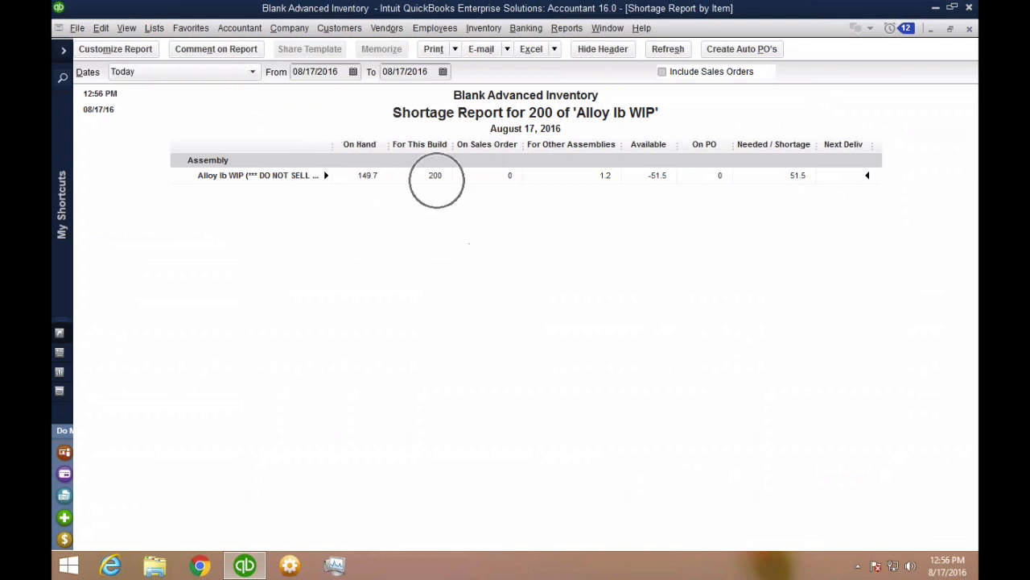
{"action": "key", "text": "ctrl"}
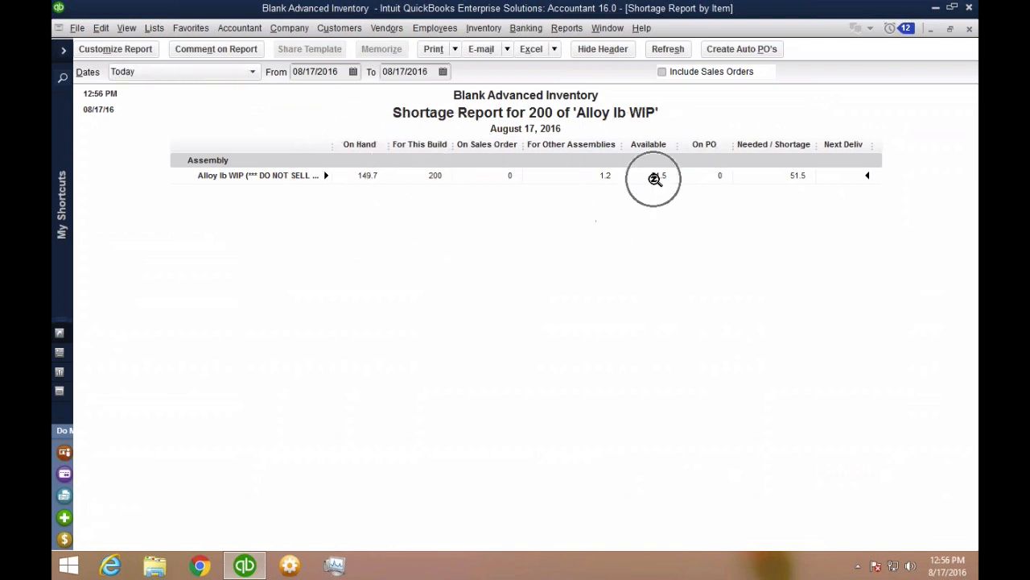
{"action": "key", "text": "ctrl"}
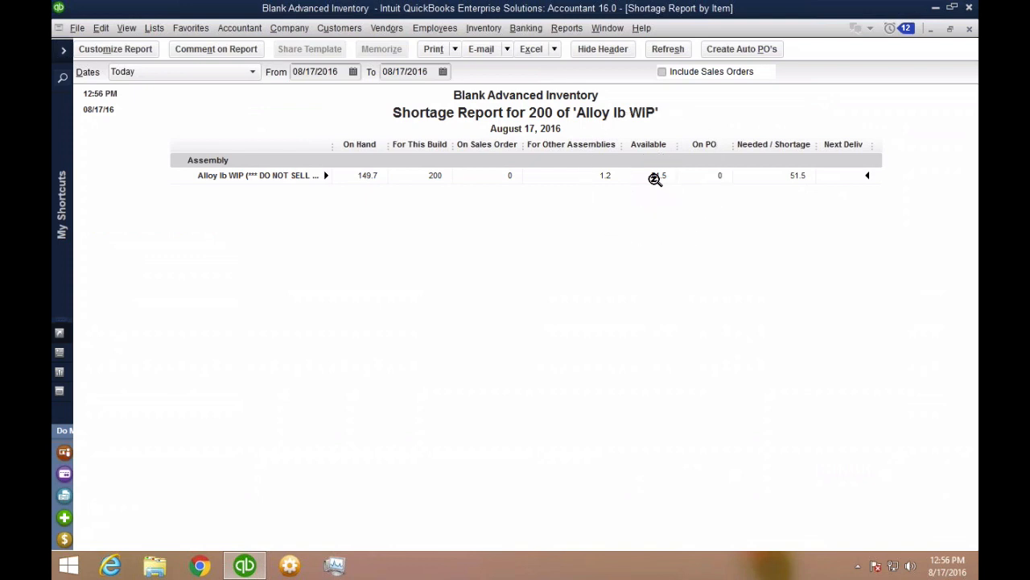
{"action": "double_click", "coordinate": [802, 181]}
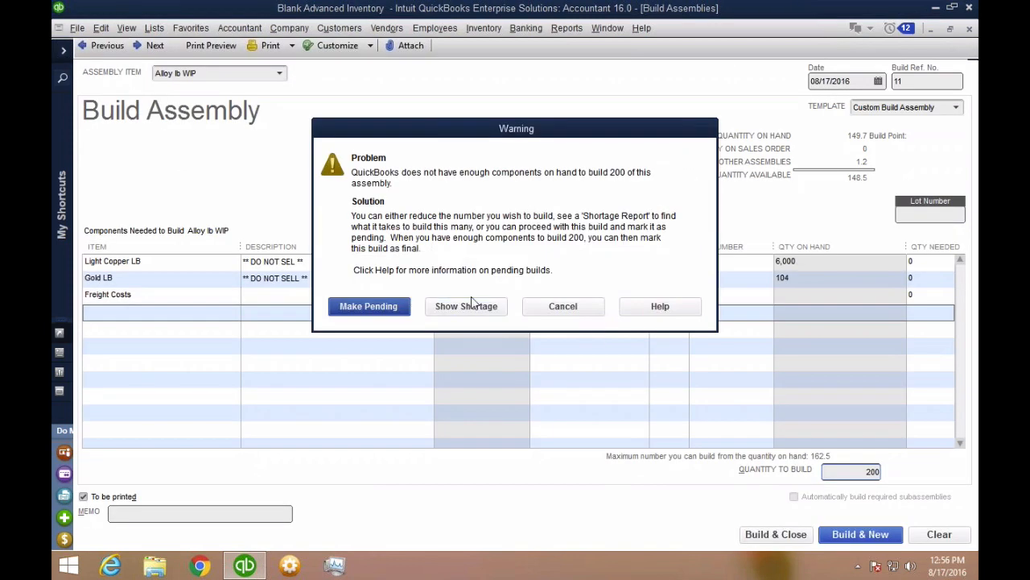
{"action": "left_click", "coordinate": [581, 309]}
{"action": "left_click", "coordinate": [567, 306]}
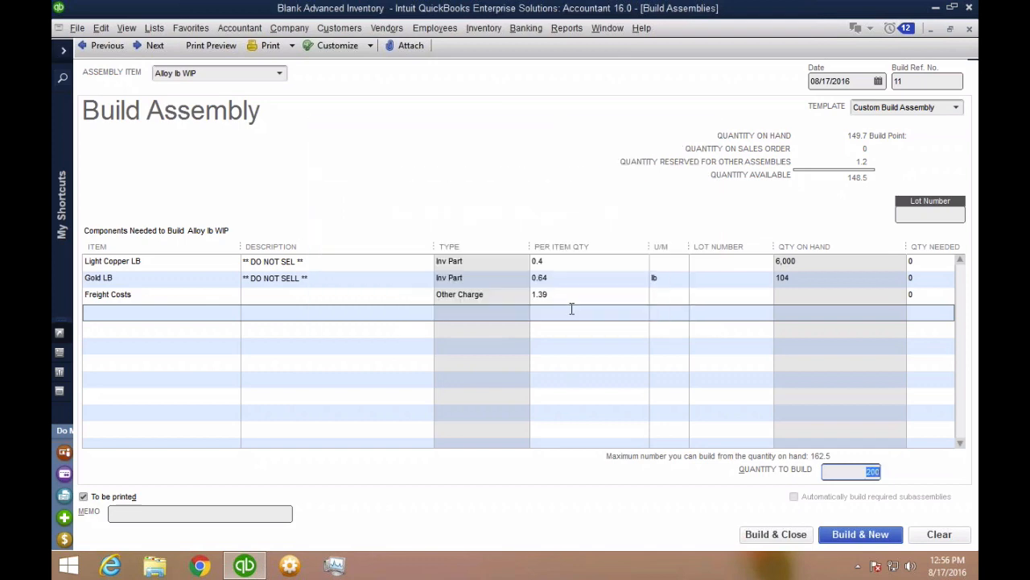
- Mark the 200-unit Alloy lb WIP build as pending
{"action": "left_click", "coordinate": [936, 266]}
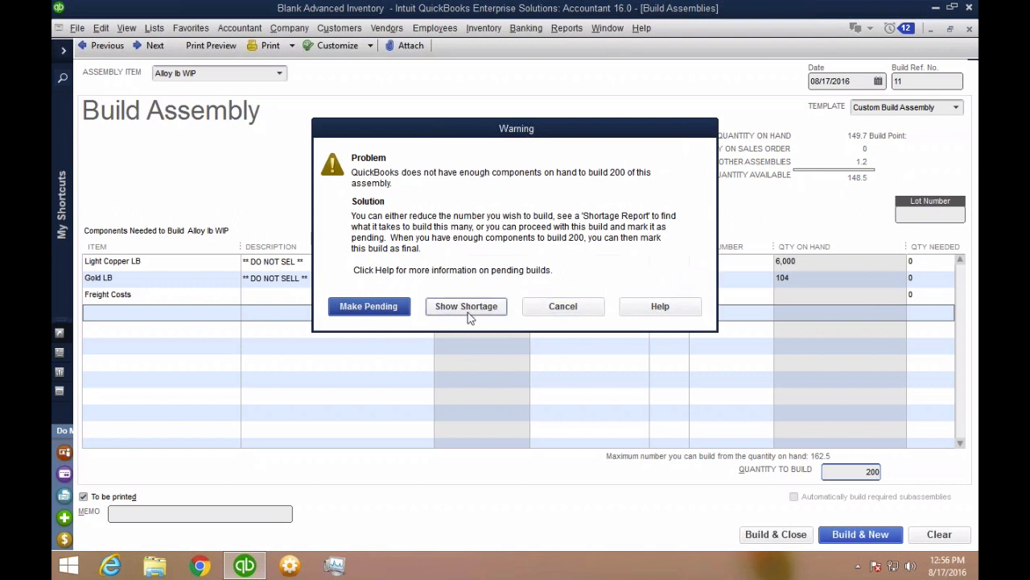
{"action": "left_click", "coordinate": [384, 310]}
{"action": "left_click", "coordinate": [912, 326]}
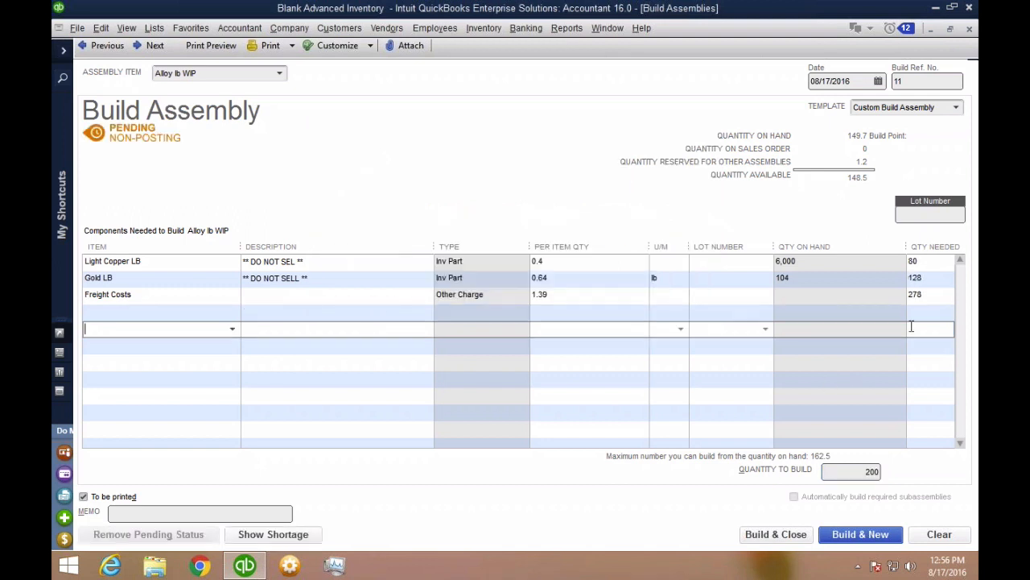
- Examine the quantities needed for the Light Copper LB and Gold LB components of the pending build
{"action": "left_click", "coordinate": [940, 262]}
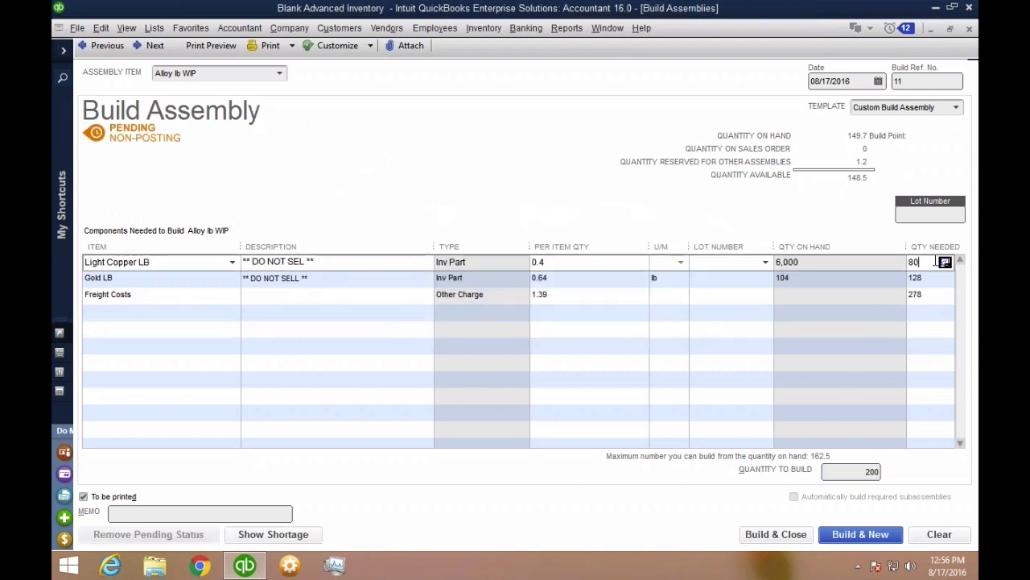
{"action": "left_click_drag", "start_coordinate": [935, 261], "coordinate": [870, 259]}
{"action": "left_click", "coordinate": [896, 280]}
{"action": "left_click_drag", "start_coordinate": [896, 280], "coordinate": [939, 283]}
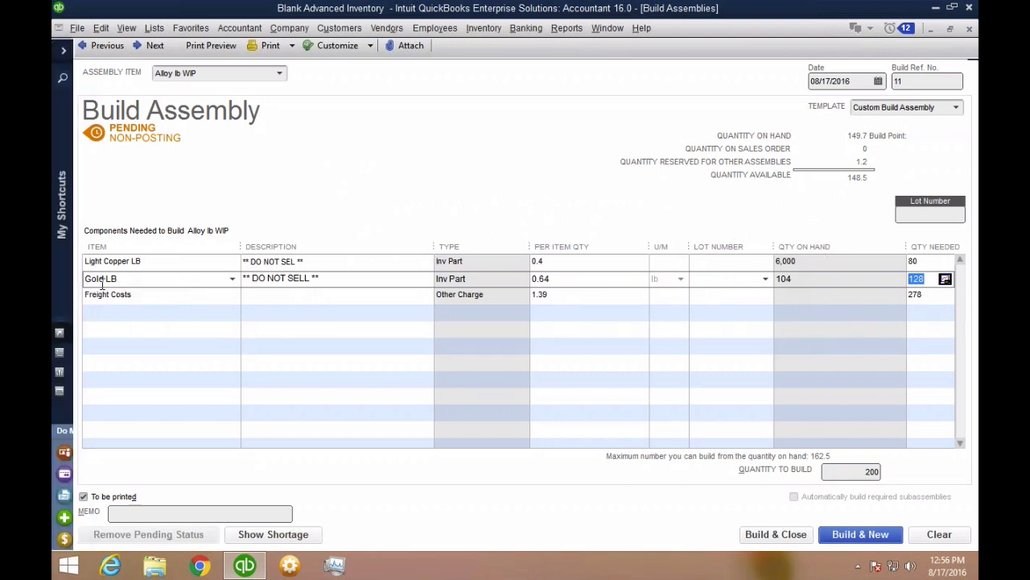
{"action": "left_click", "coordinate": [127, 281]}
{"action": "left_click_drag", "start_coordinate": [128, 281], "coordinate": [62, 282]}
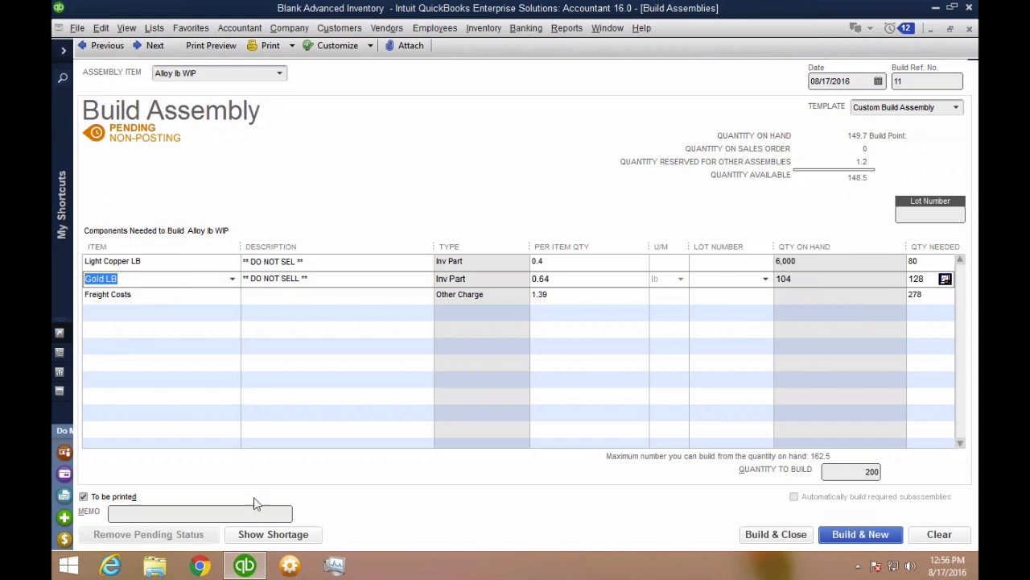
- Review the pending build's shortage report with the item name column widened, and return to the build
{"action": "left_click", "coordinate": [265, 533]}
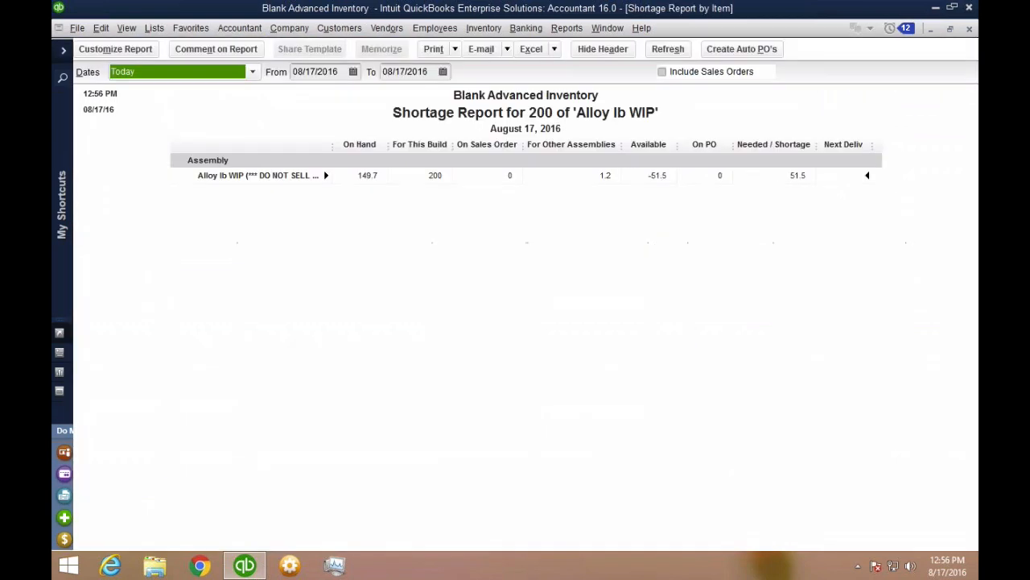
{"action": "left_click_drag", "start_coordinate": [332, 145], "coordinate": [360, 145]}
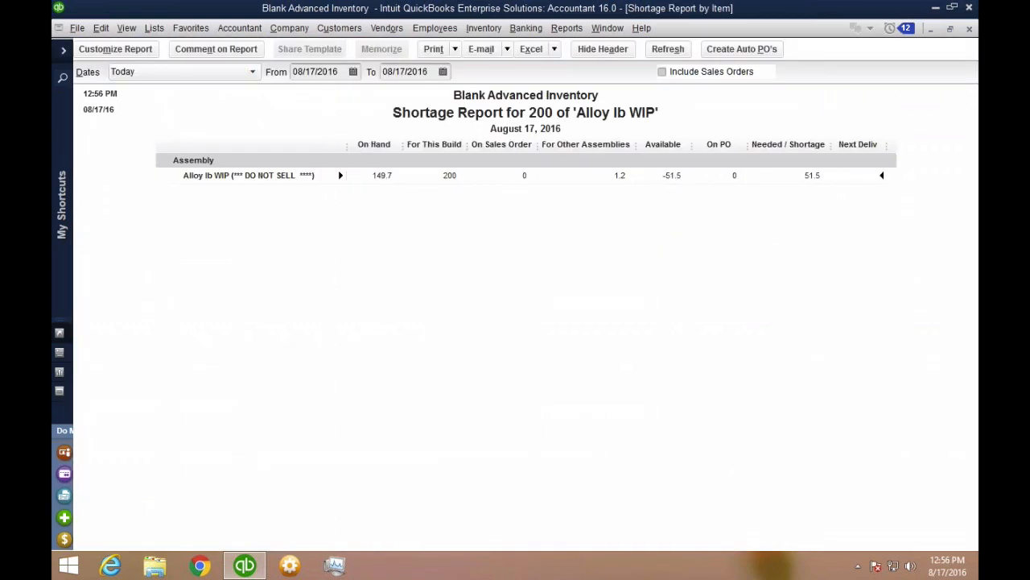
{"action": "left_click", "coordinate": [970, 28]}
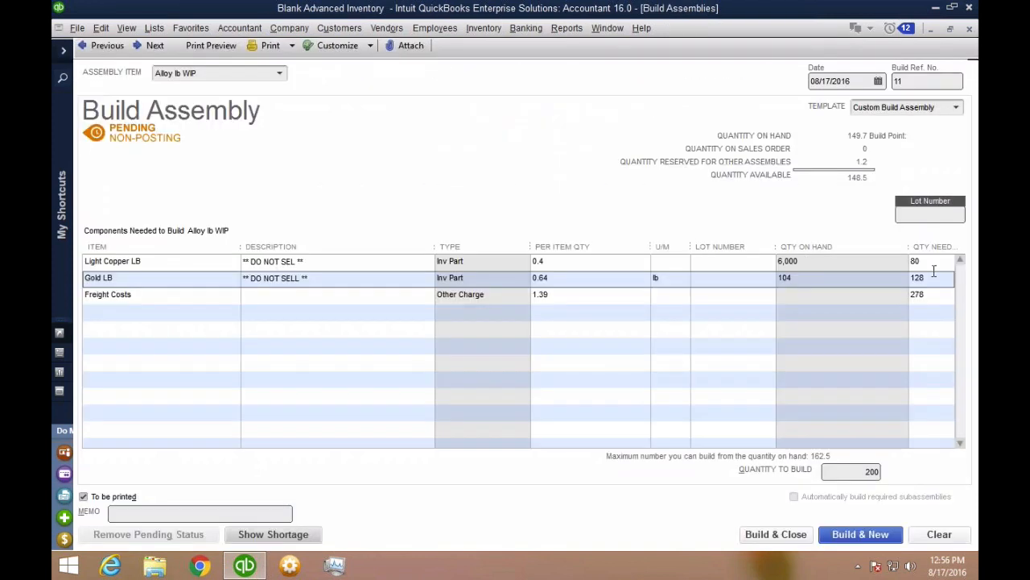
{"action": "left_click", "coordinate": [911, 328]}
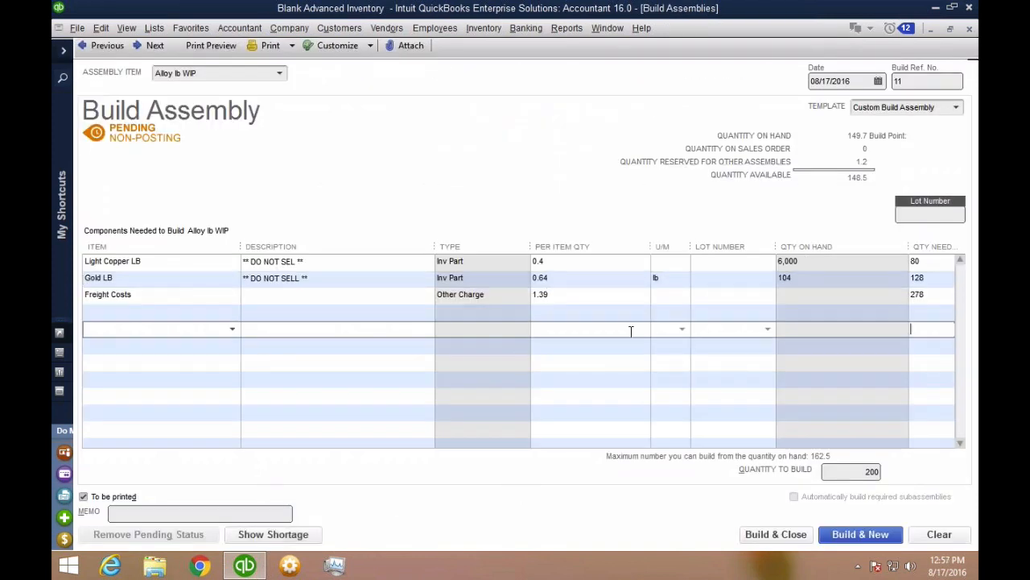
- Start a purchase order to Precious Metals of Chile LTD and add Gold LB as its item
{"action": "left_click", "coordinate": [385, 31]}
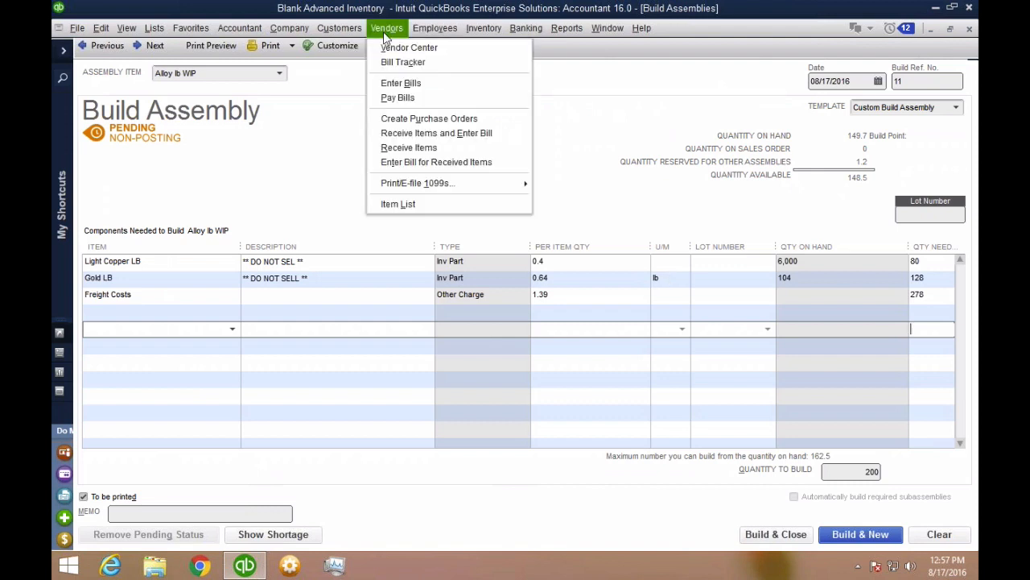
{"action": "left_click", "coordinate": [418, 120]}
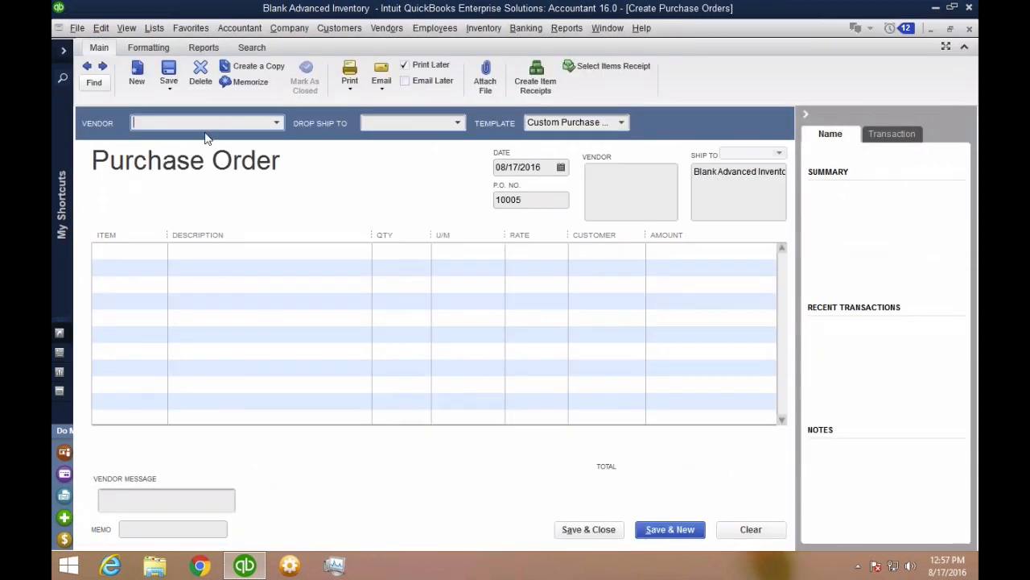
{"action": "left_click", "coordinate": [276, 124]}
{"action": "left_click", "coordinate": [170, 227]}
{"action": "left_click", "coordinate": [147, 251]}
{"action": "type", "text": "Gold LB"}
{"action": "key", "text": "Tab"}
{"action": "key", "text": "Tab"}
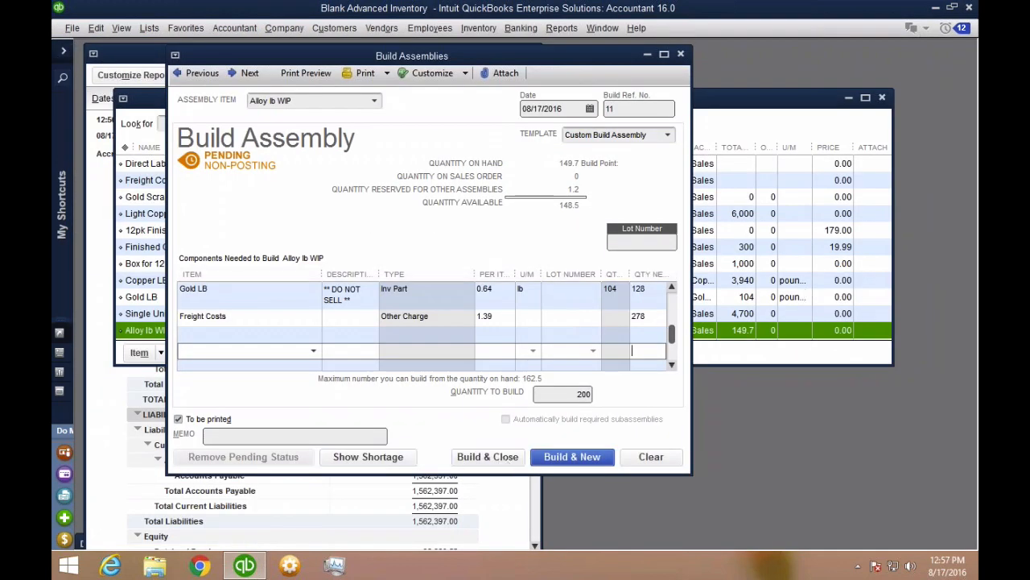
- Check the pending build behind the purchase order, then set the Gold LB order quantity to 100 and save and close the order
{"action": "left_click", "coordinate": [602, 28]}
{"action": "left_click", "coordinate": [604, 148]}
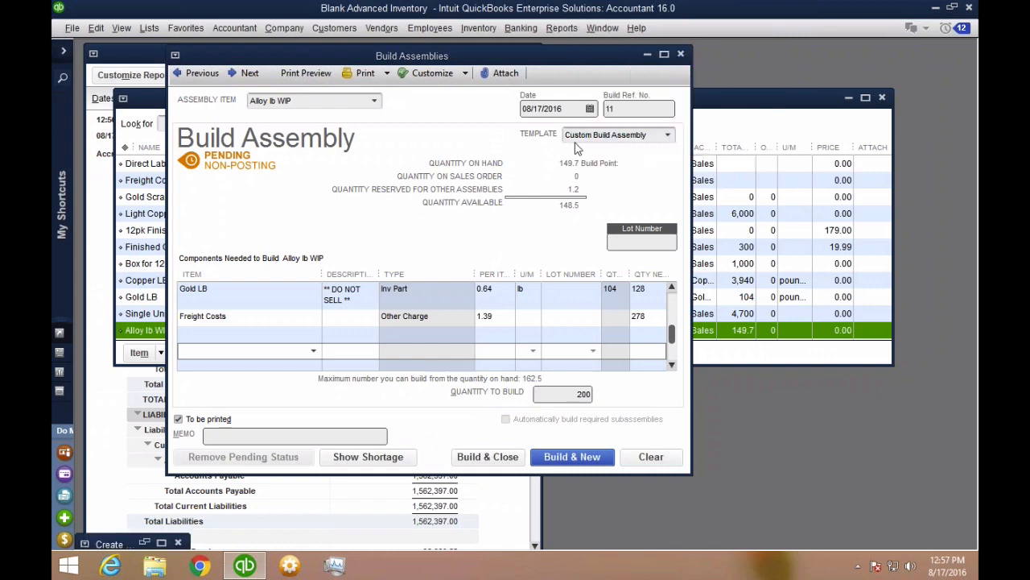
{"action": "left_click", "coordinate": [145, 542]}
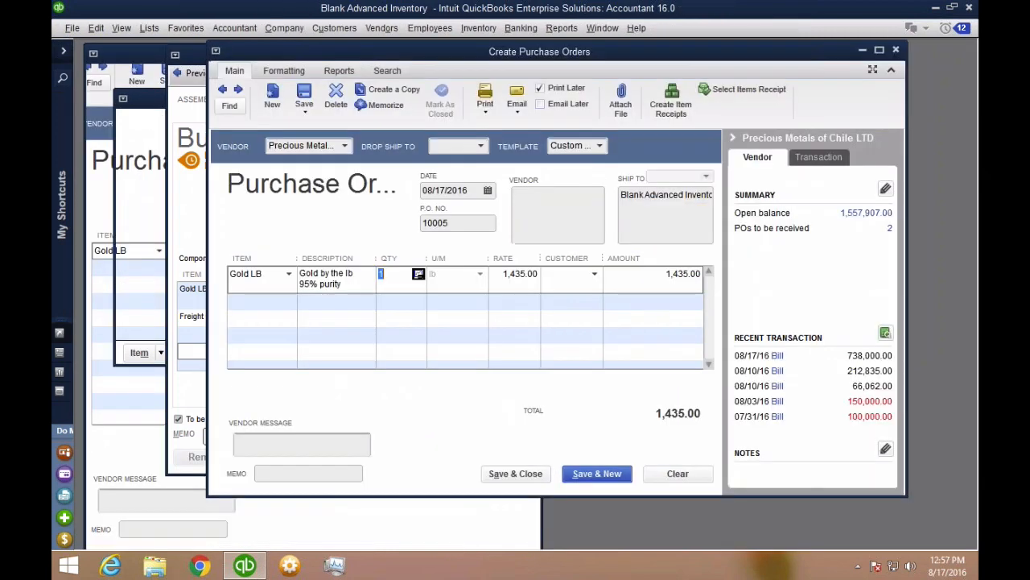
{"action": "type", "text": "100"}
{"action": "key", "text": "Tab"}
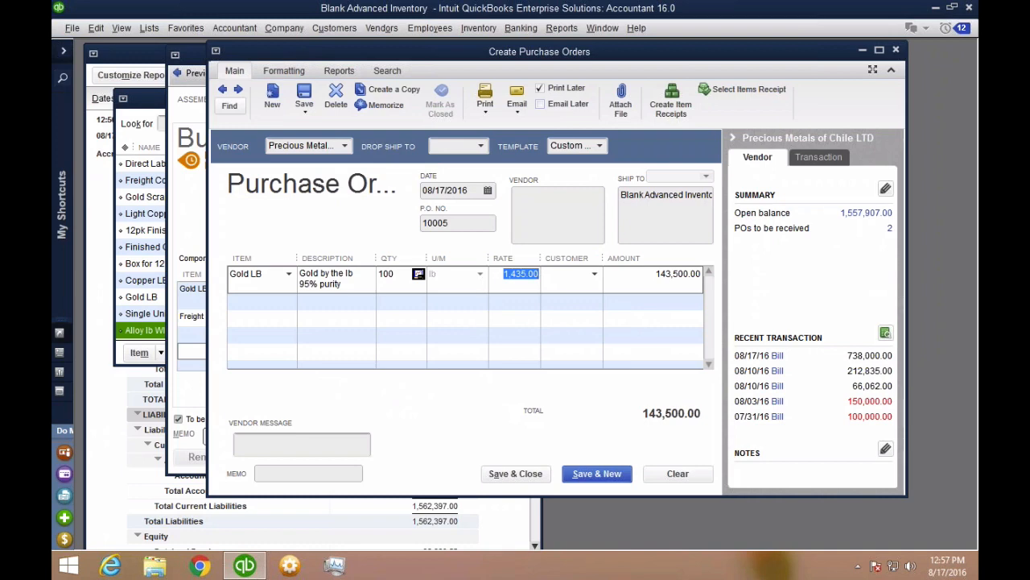
{"action": "left_click", "coordinate": [519, 474]}
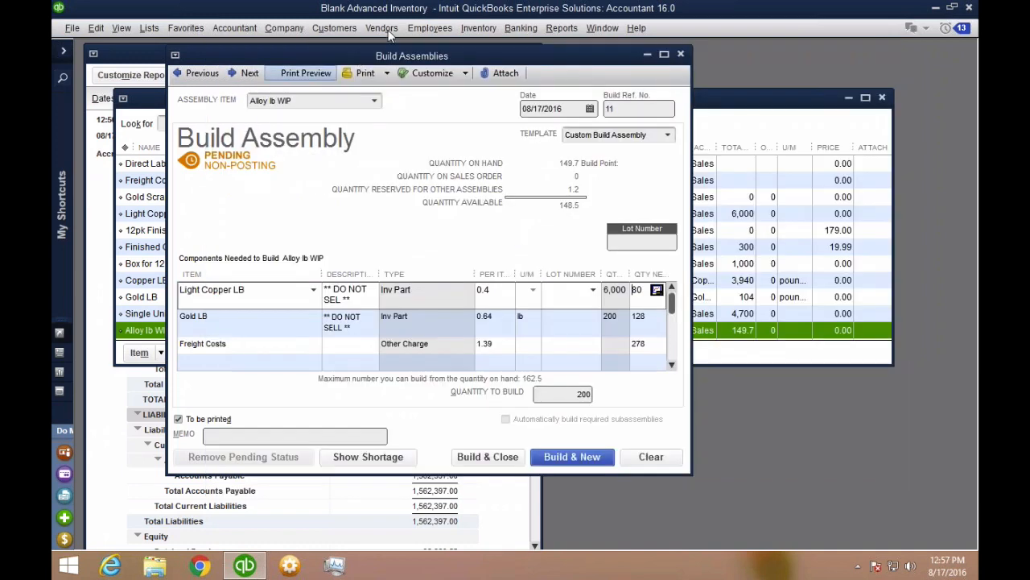
- Enter a bill from Precious Metals of Chile LTD that receives purchase order 10005, then save and close it
{"action": "left_click", "coordinate": [382, 28]}
{"action": "left_click", "coordinate": [395, 83]}
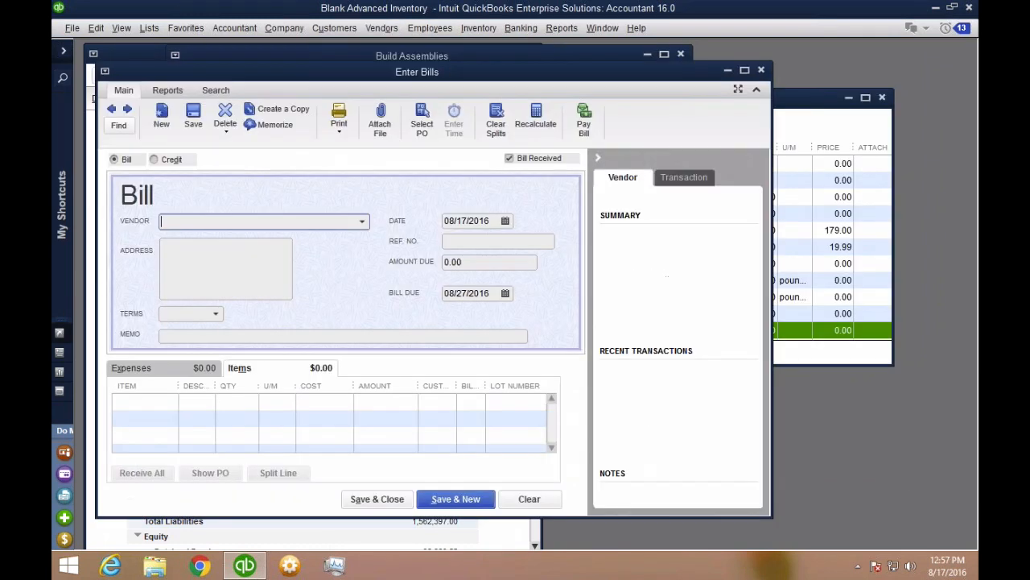
{"action": "left_click", "coordinate": [359, 228]}
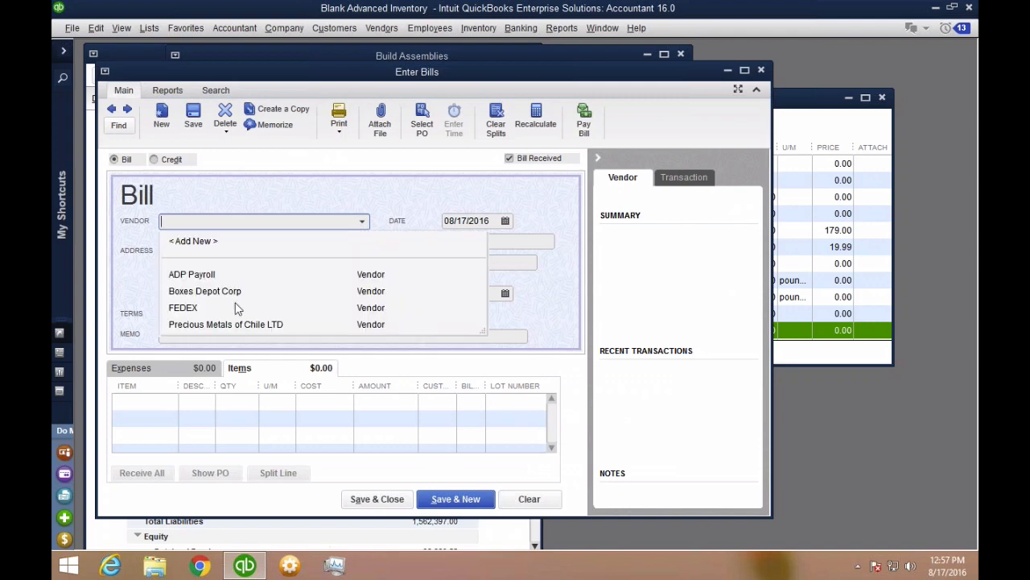
{"action": "left_click", "coordinate": [238, 326]}
{"action": "left_click", "coordinate": [487, 202]}
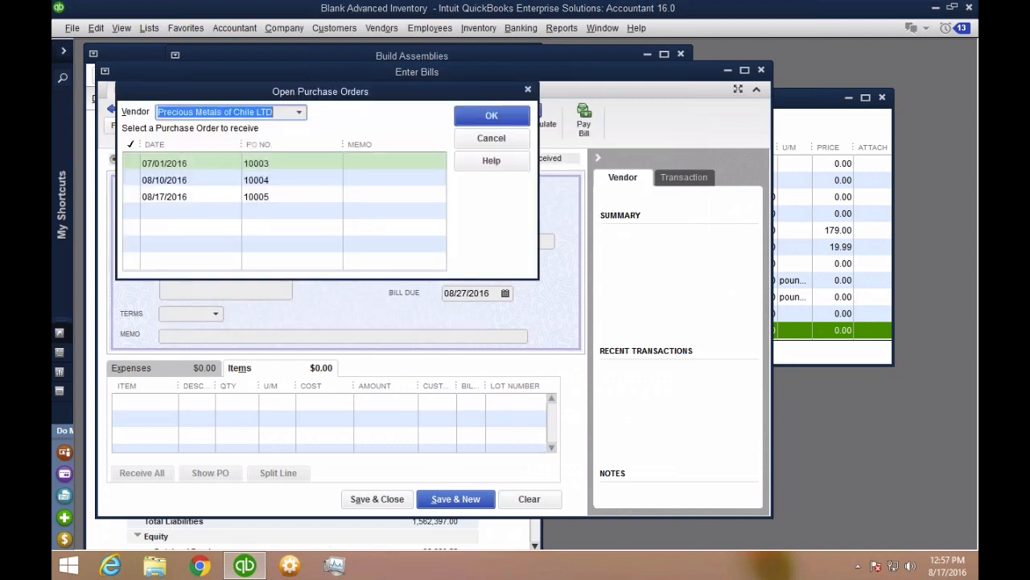
{"action": "left_click", "coordinate": [257, 197]}
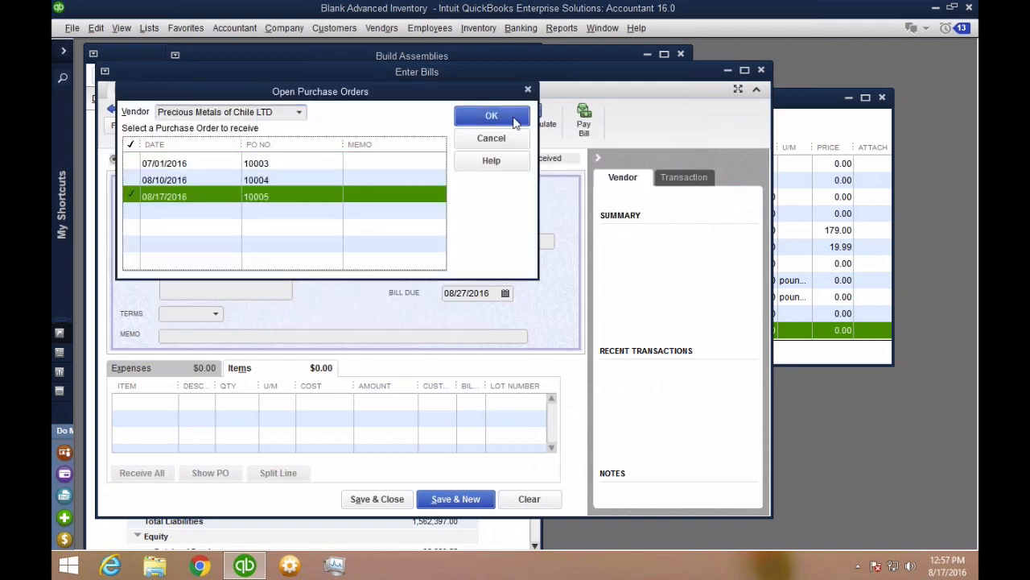
{"action": "left_click", "coordinate": [491, 115]}
{"action": "left_click", "coordinate": [388, 499]}
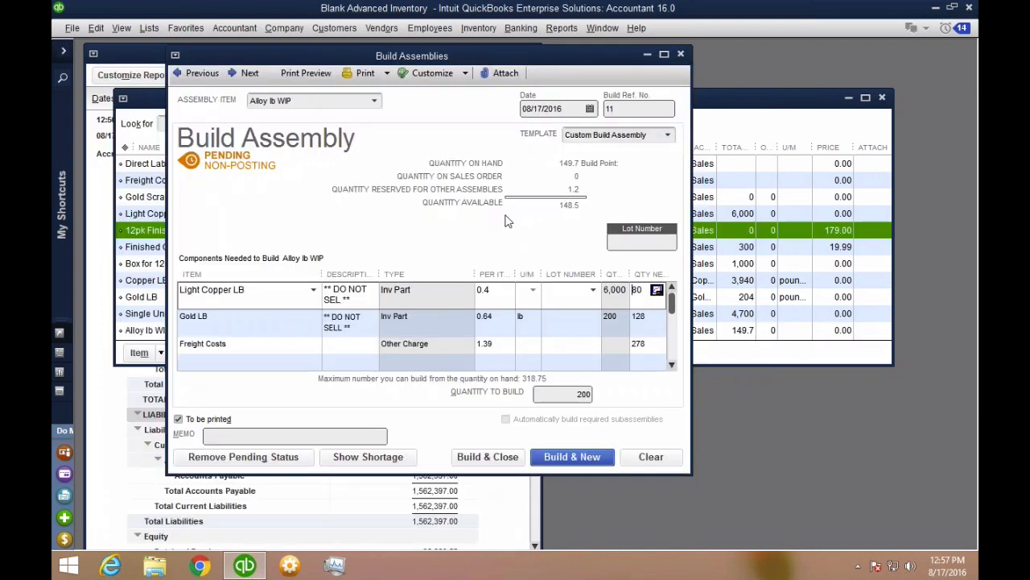
- Remove the pending status from the Alloy lb WIP build of 200, check its shortage report, and return to the build
{"action": "left_click", "coordinate": [664, 55]}
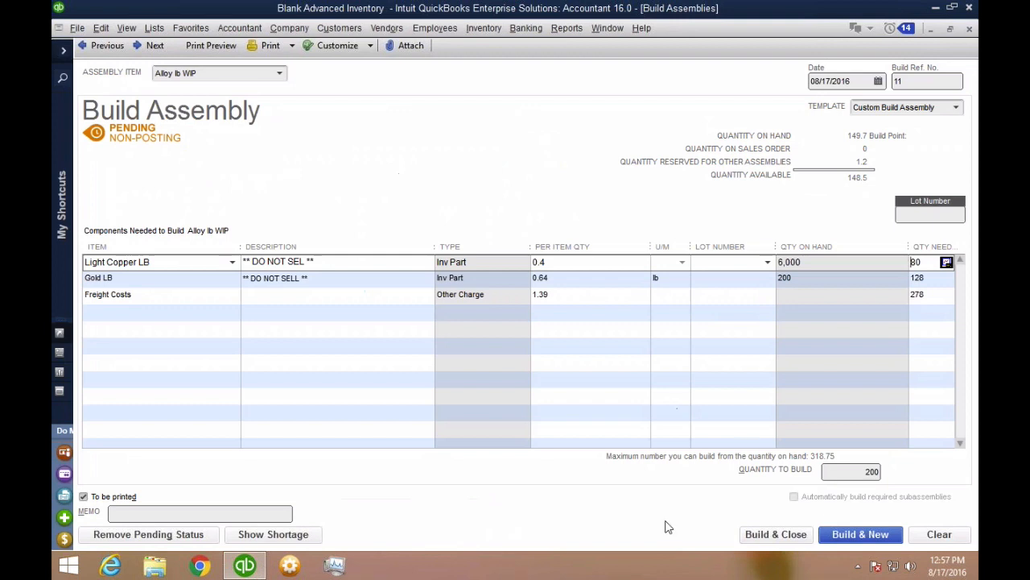
{"action": "left_click", "coordinate": [148, 539]}
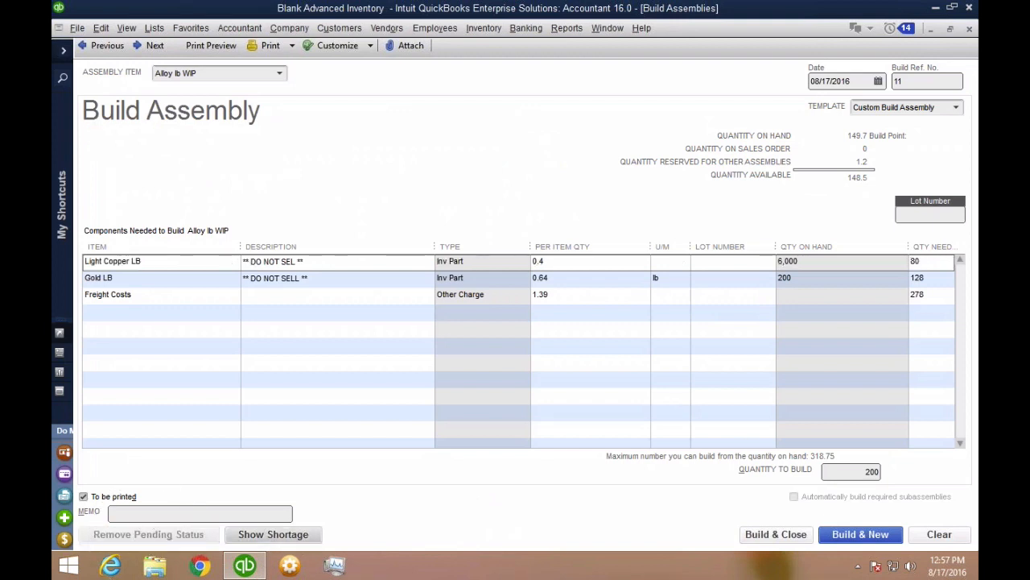
{"action": "left_click", "coordinate": [238, 537]}
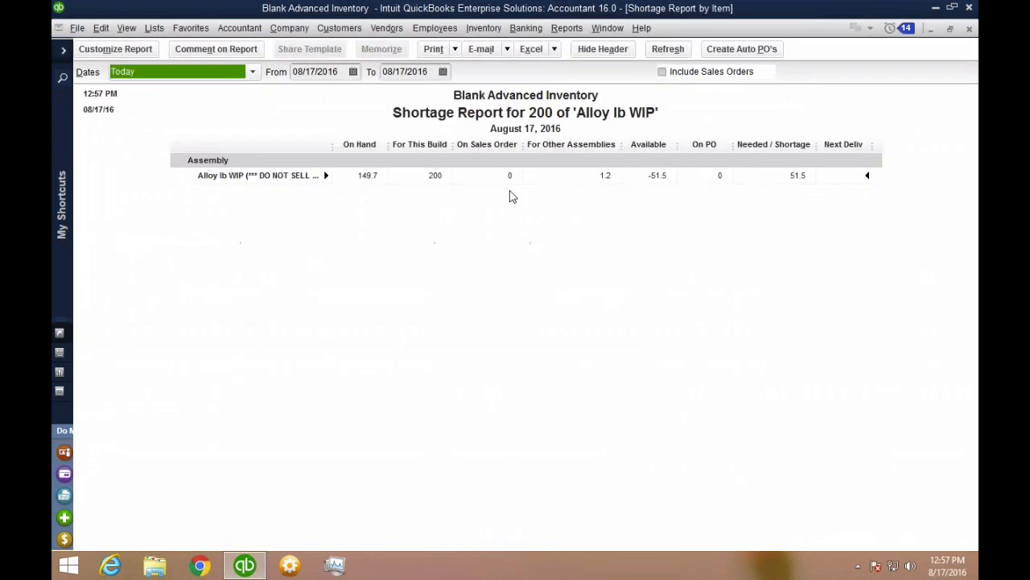
{"action": "key", "text": "Escape"}
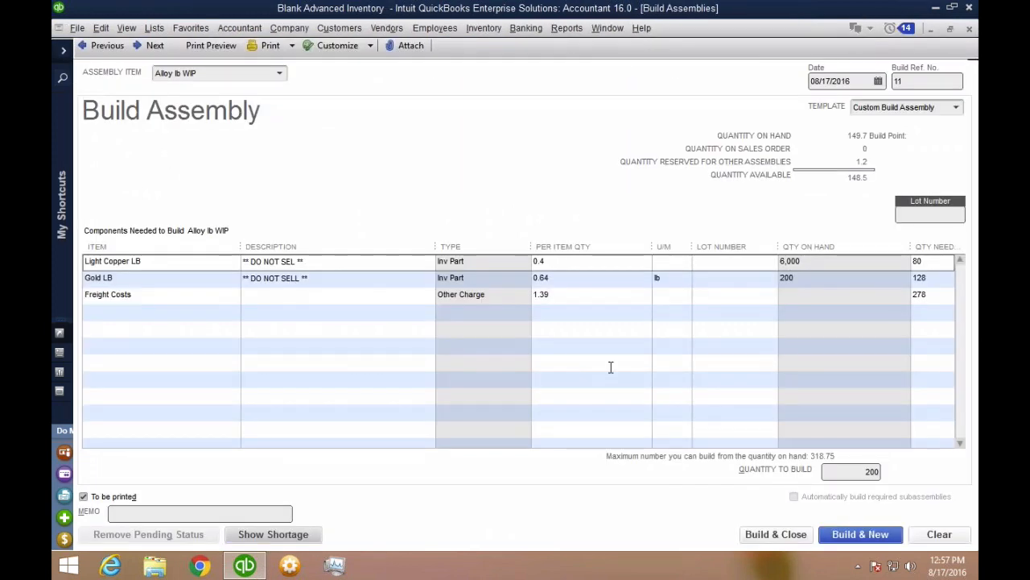
{"action": "left_click", "coordinate": [307, 344]}
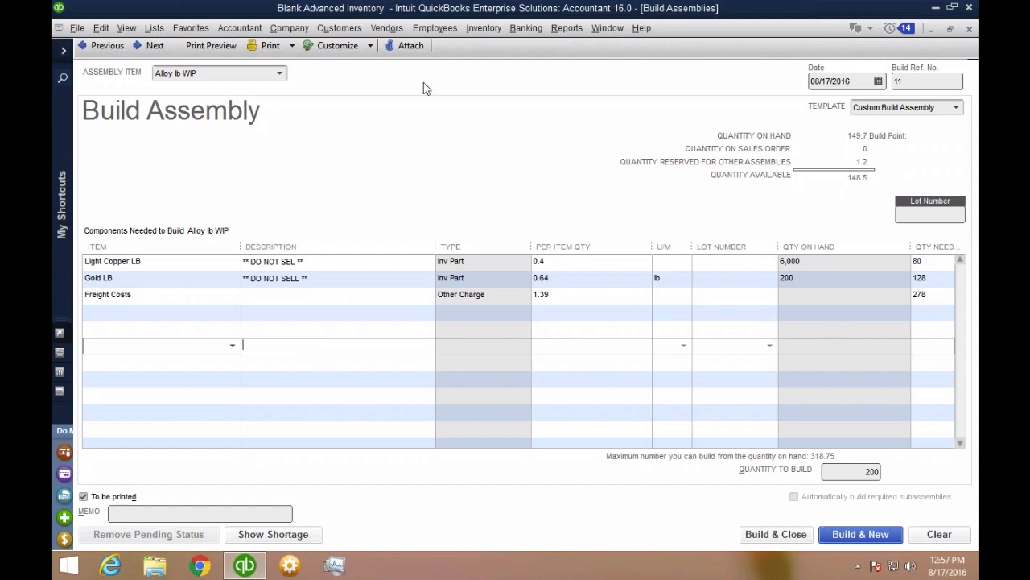
- Open the bill entry form and arrange it beside the Alloy lb WIP build so both are accessible
{"action": "left_click", "coordinate": [386, 27]}
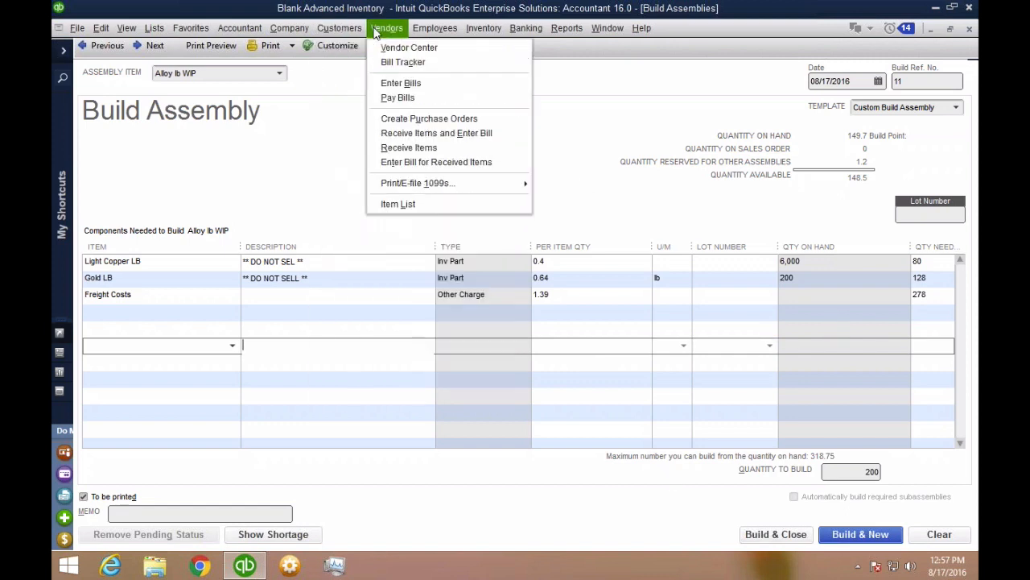
{"action": "left_click", "coordinate": [386, 62]}
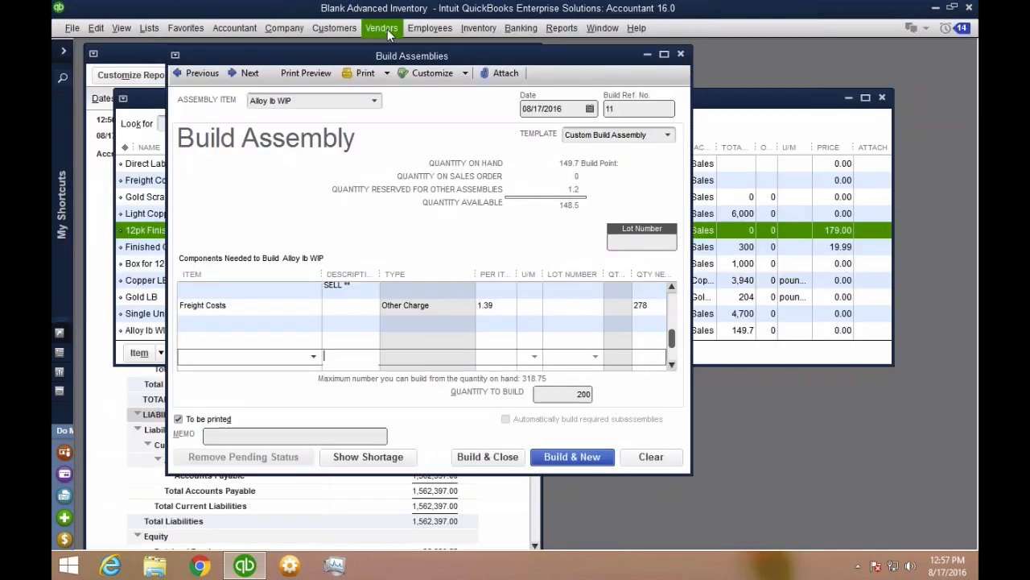
{"action": "left_click", "coordinate": [387, 29]}
{"action": "left_click", "coordinate": [395, 83]}
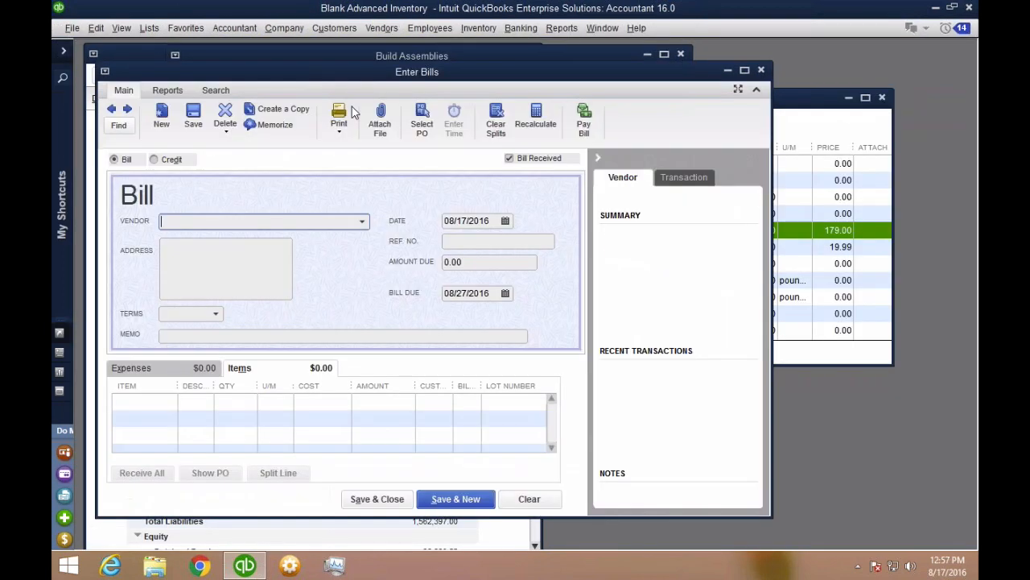
{"action": "left_click_drag", "start_coordinate": [168, 74], "coordinate": [570, 168]}
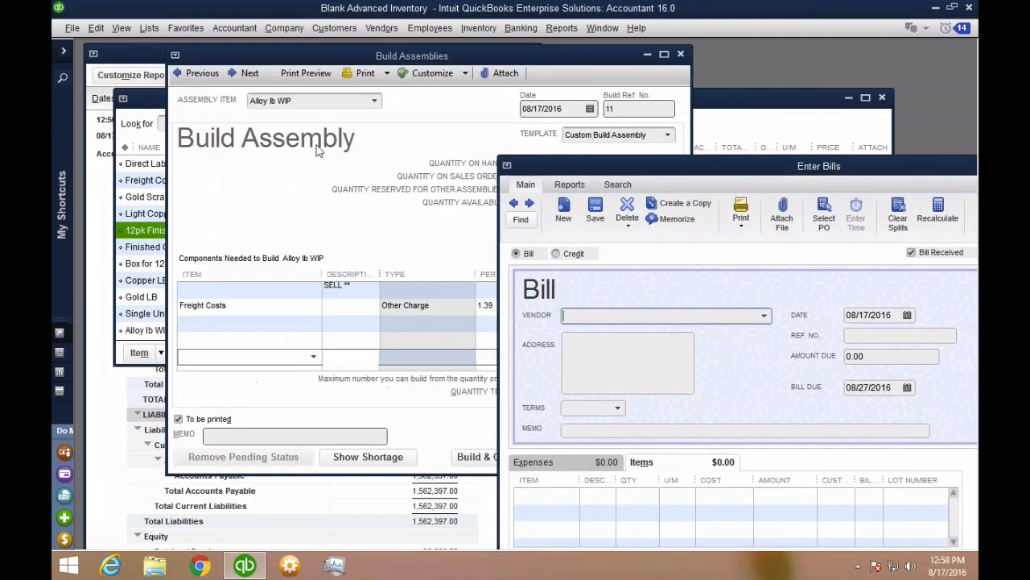
{"action": "left_click_drag", "start_coordinate": [340, 59], "coordinate": [289, 62]}
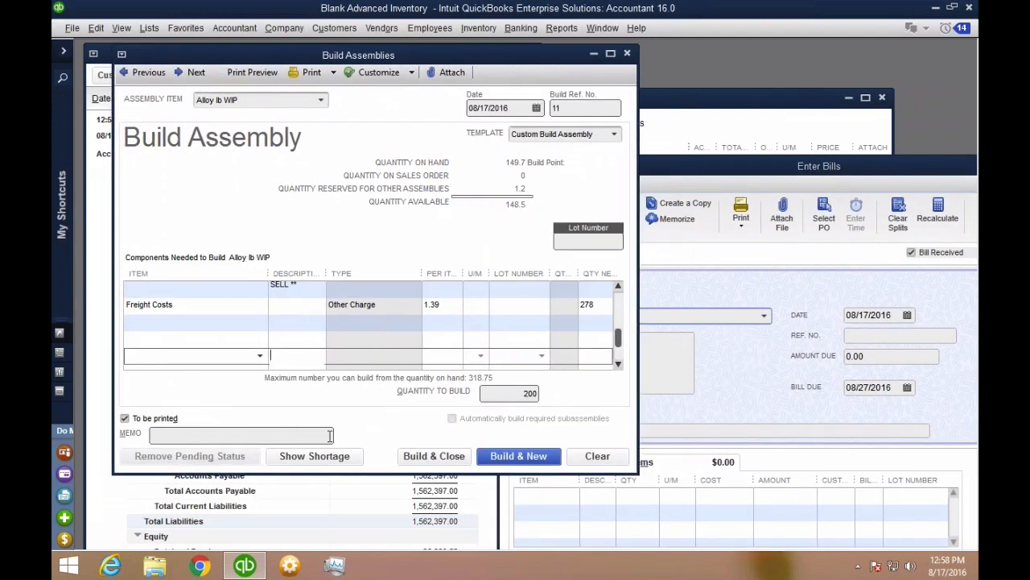
{"action": "left_click_drag", "start_coordinate": [719, 165], "coordinate": [673, 109]}
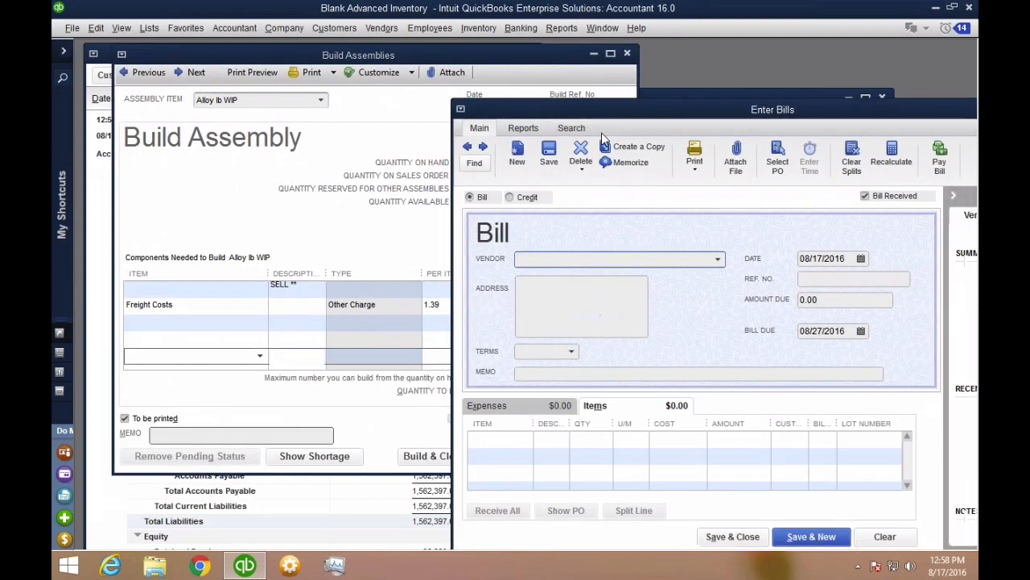
- Find the Precious Metals of Chile LTD bill for 100 lb of Gold LB, delete it, and close the bill form
{"action": "left_click", "coordinate": [468, 147]}
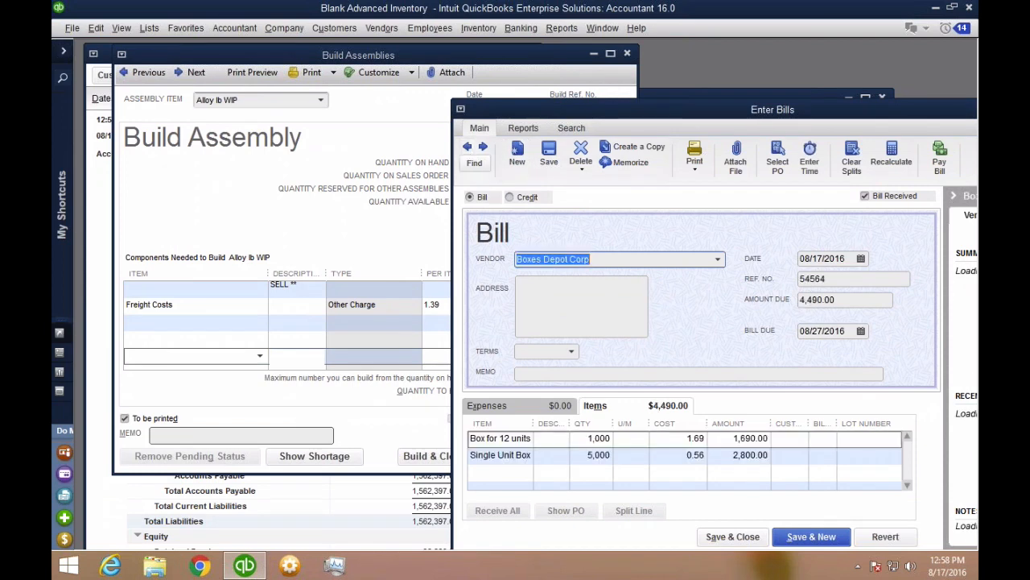
{"action": "left_click", "coordinate": [467, 147]}
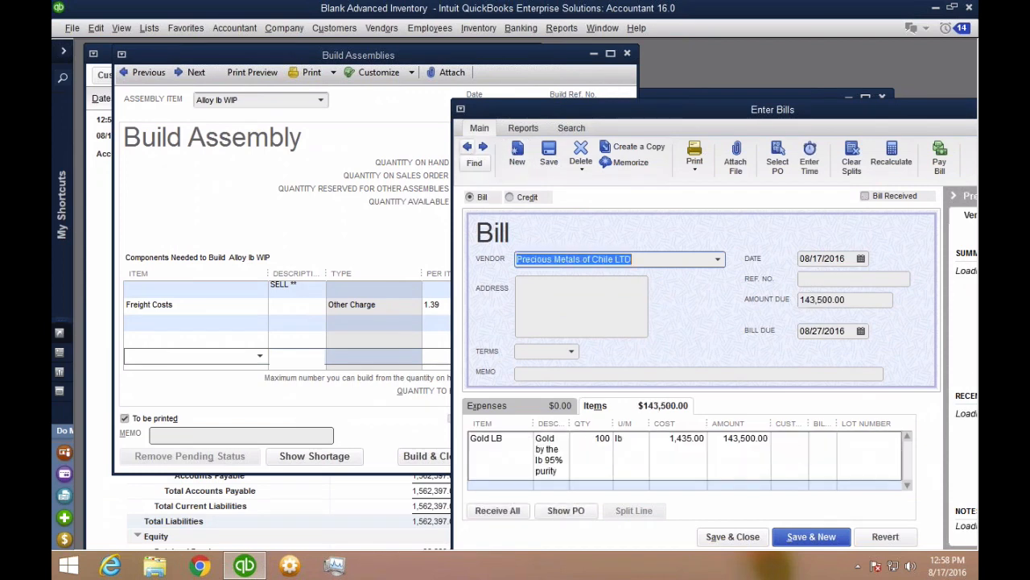
{"action": "right_click", "coordinate": [665, 225]}
{"action": "left_click", "coordinate": [687, 310]}
{"action": "key", "text": "Return"}
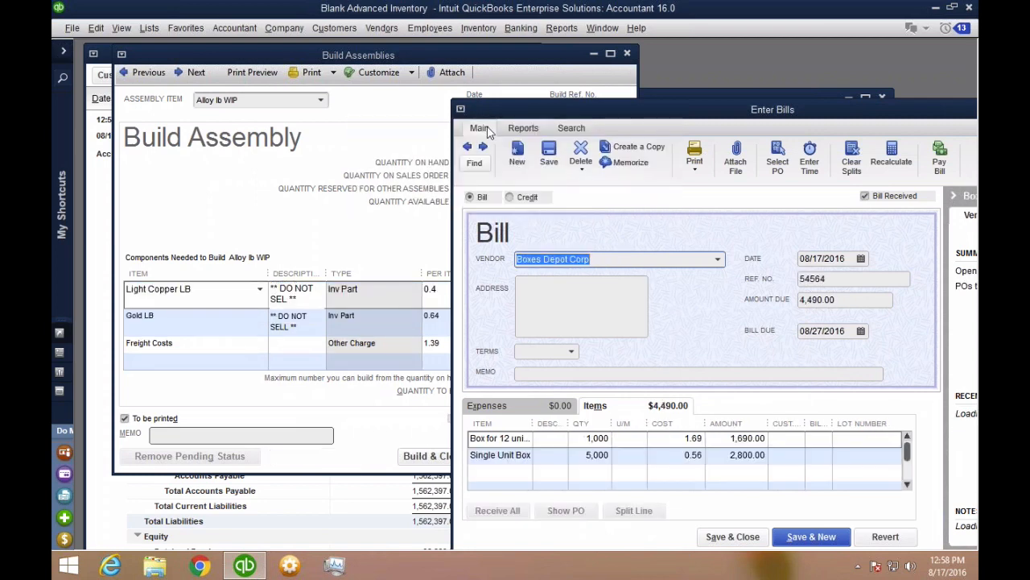
{"action": "double_click", "coordinate": [461, 112]}
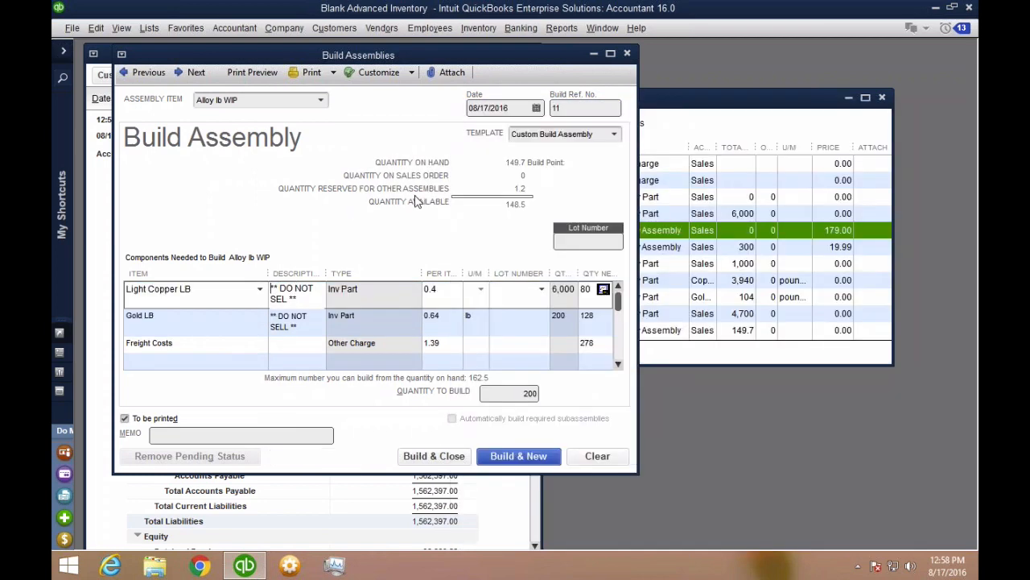
- Mark the Alloy lb WIP build of 200 as pending and close it without correcting the spelling
{"action": "left_click", "coordinate": [610, 53]}
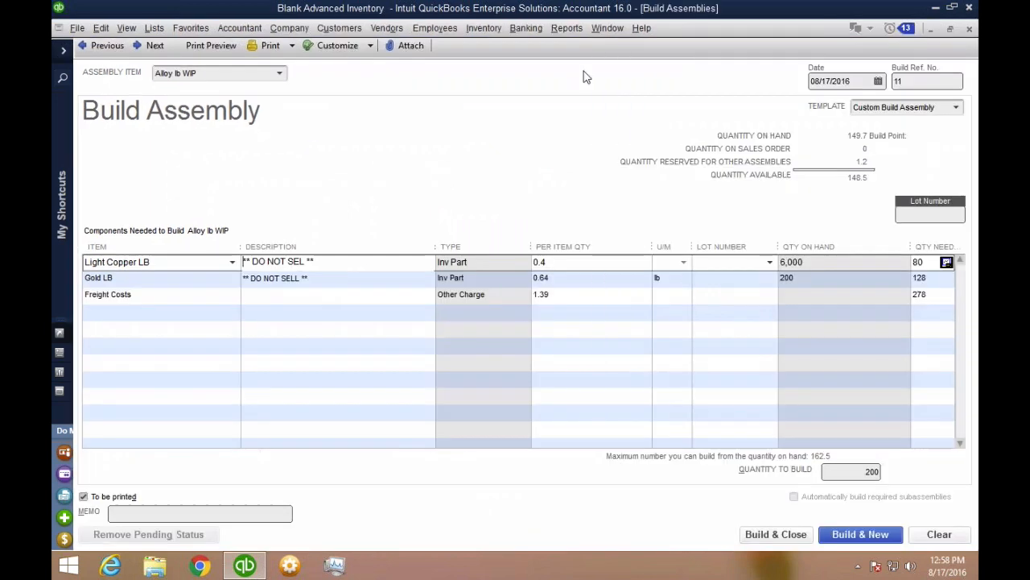
{"action": "left_click", "coordinate": [109, 46]}
{"action": "mouse_move", "coordinate": [502, 131]}
{"action": "left_mouse_down"}
{"action": "mouse_move", "coordinate": [465, 104]}
{"action": "mouse_move", "coordinate": [539, 138]}
{"action": "mouse_move", "coordinate": [509, 128]}
{"action": "left_mouse_up"}
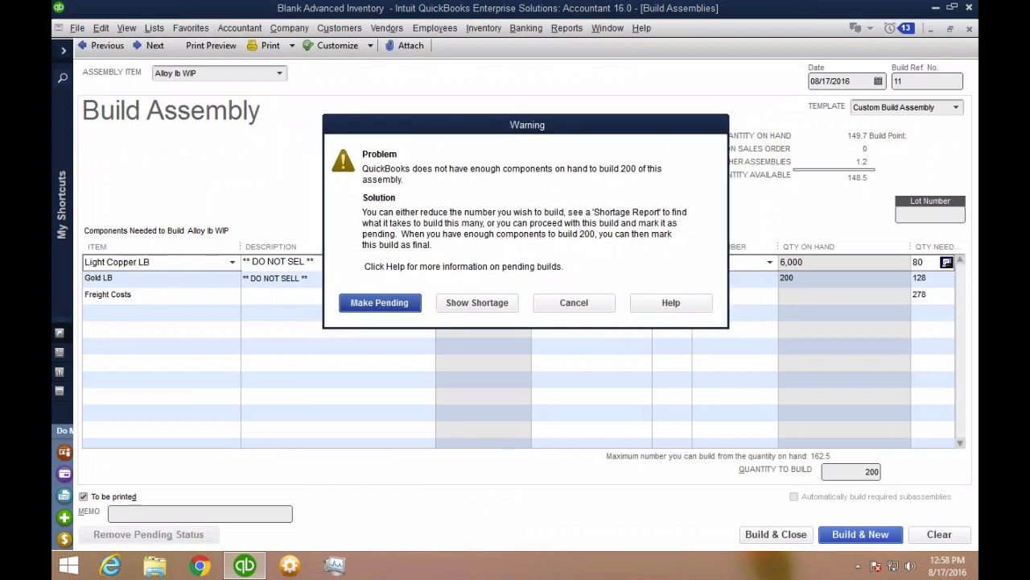
{"action": "left_click", "coordinate": [389, 310]}
{"action": "left_click", "coordinate": [516, 240]}
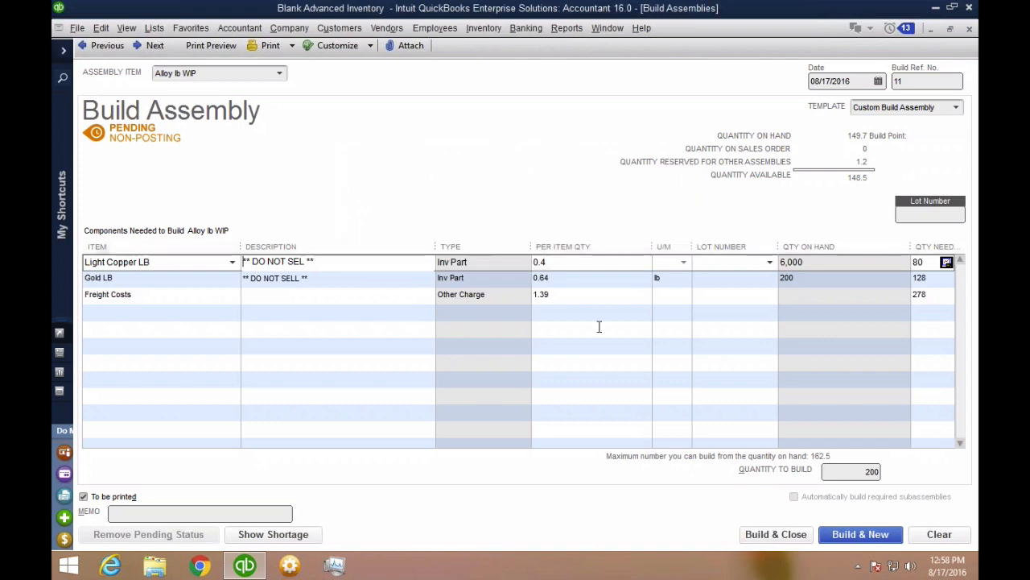
{"action": "left_click", "coordinate": [776, 534]}
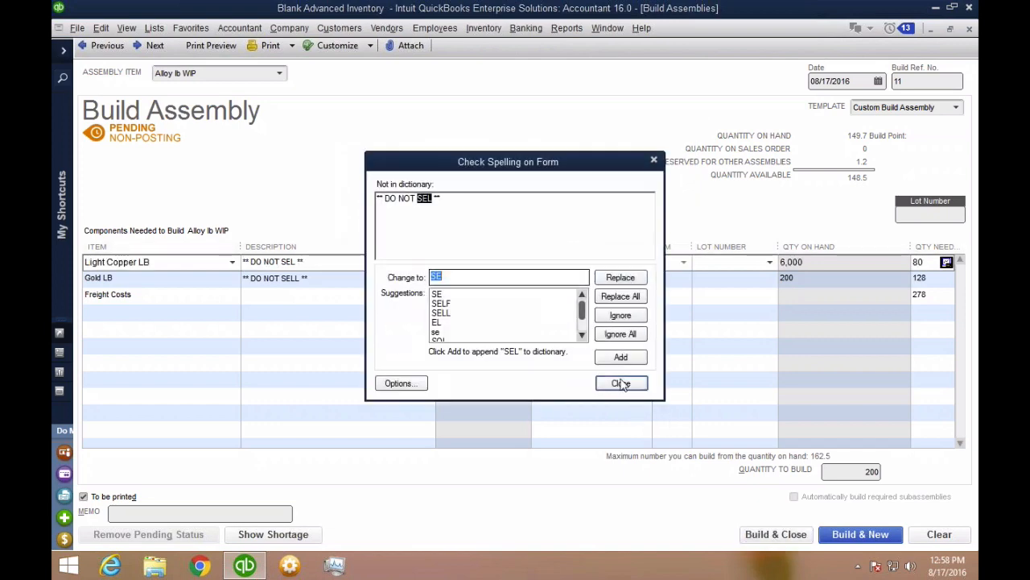
{"action": "left_click", "coordinate": [621, 383]}
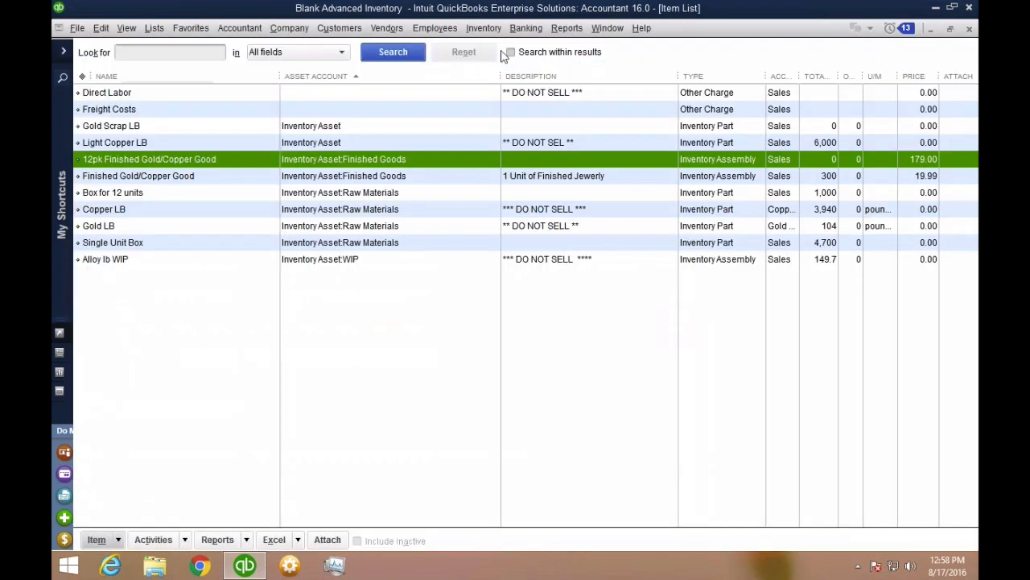
- Open the inventory report on assembly shortages by item
{"action": "left_click", "coordinate": [566, 29]}
{"action": "left_click", "coordinate": [567, 32]}
{"action": "left_click", "coordinate": [566, 34]}
{"action": "mouse_move", "coordinate": [616, 264]}
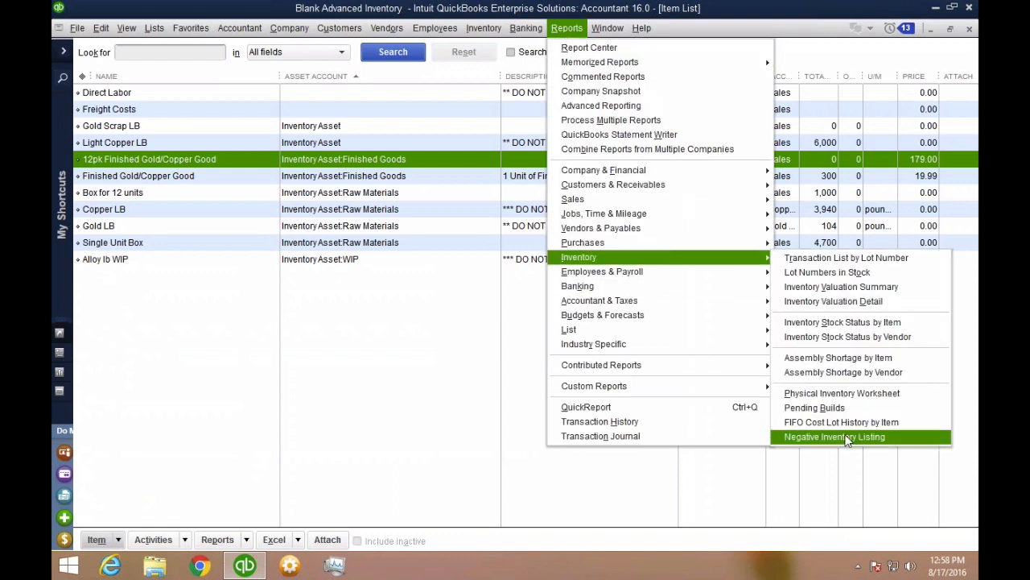
{"action": "left_click", "coordinate": [863, 363]}
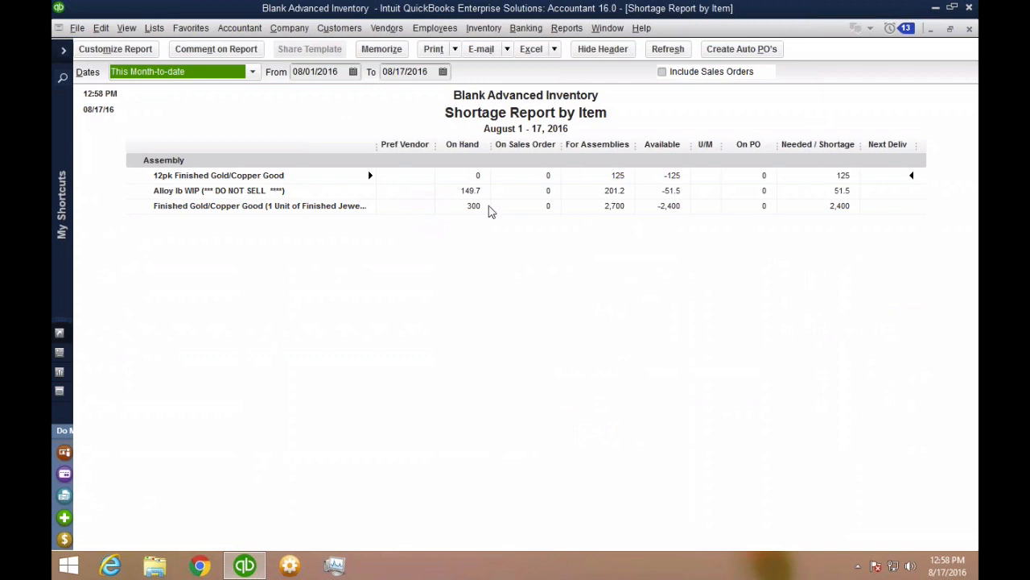
- Review the assembly shortages, set the report's date range to All, and close the report to return to the balance sheet
{"action": "left_click", "coordinate": [468, 190]}
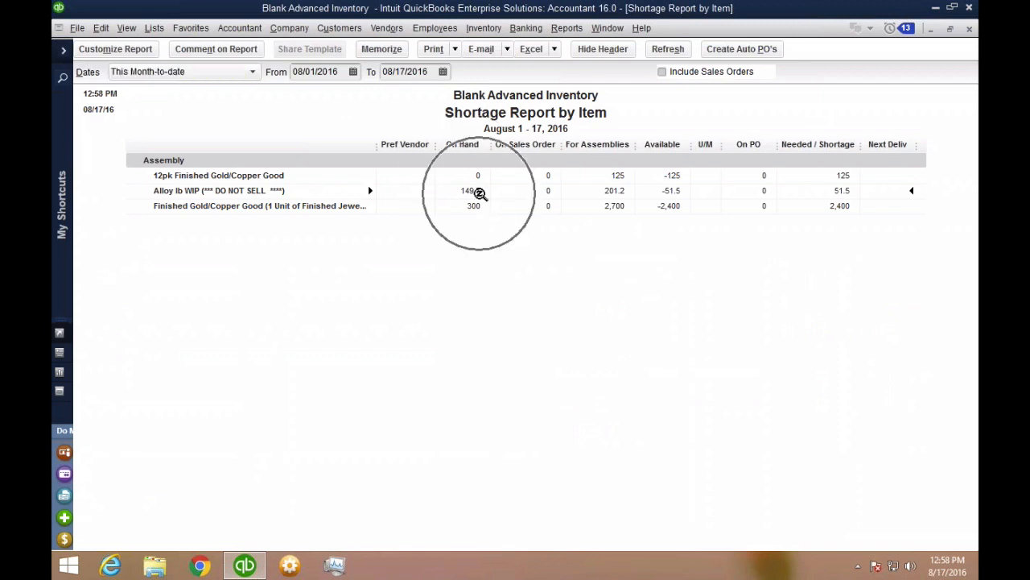
{"action": "left_click", "coordinate": [477, 206]}
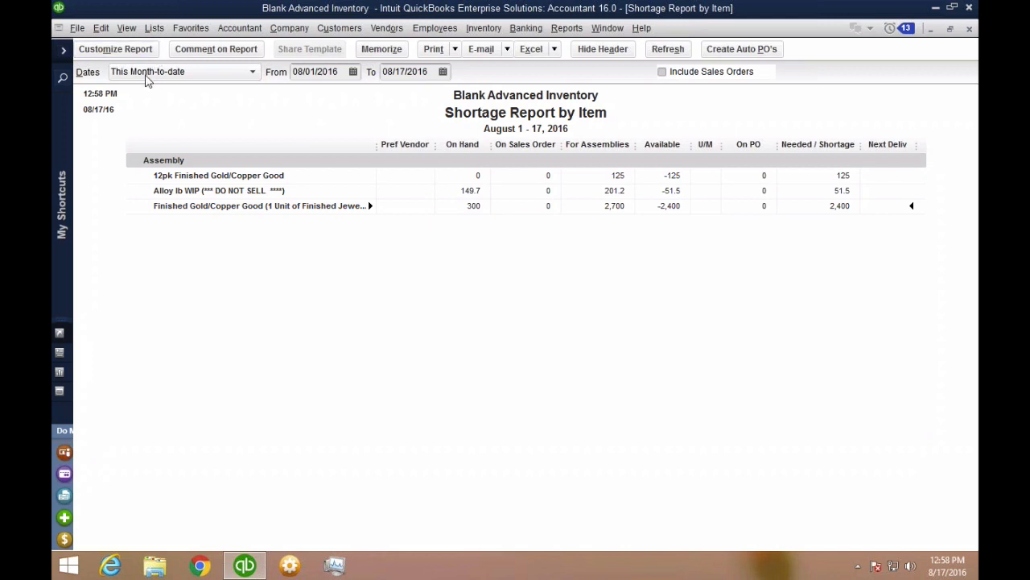
{"action": "left_click", "coordinate": [145, 75]}
{"action": "left_click", "coordinate": [133, 92]}
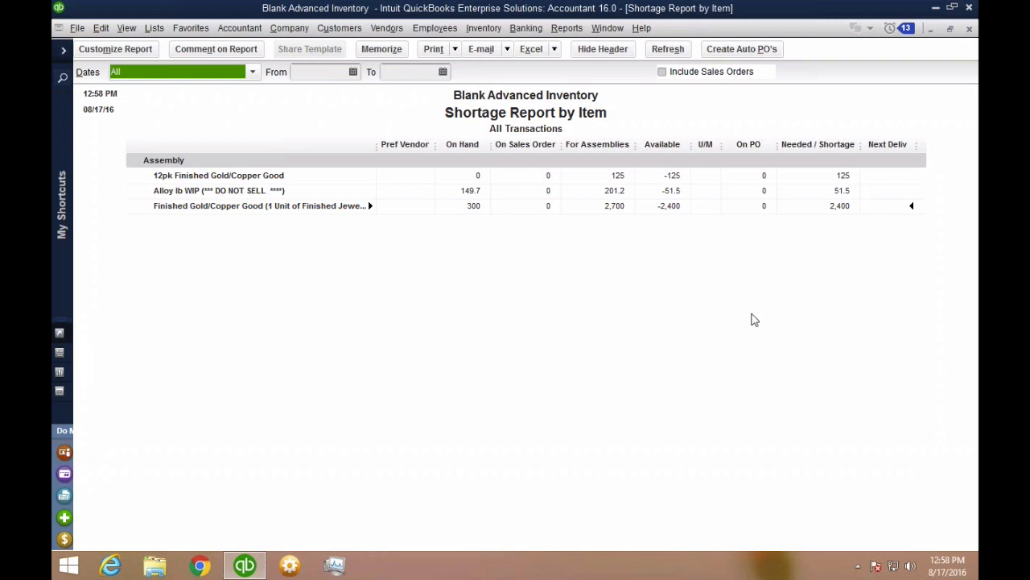
{"action": "key", "text": "Escape"}
{"action": "left_click", "coordinate": [575, 230]}
{"action": "left_click", "coordinate": [524, 260]}
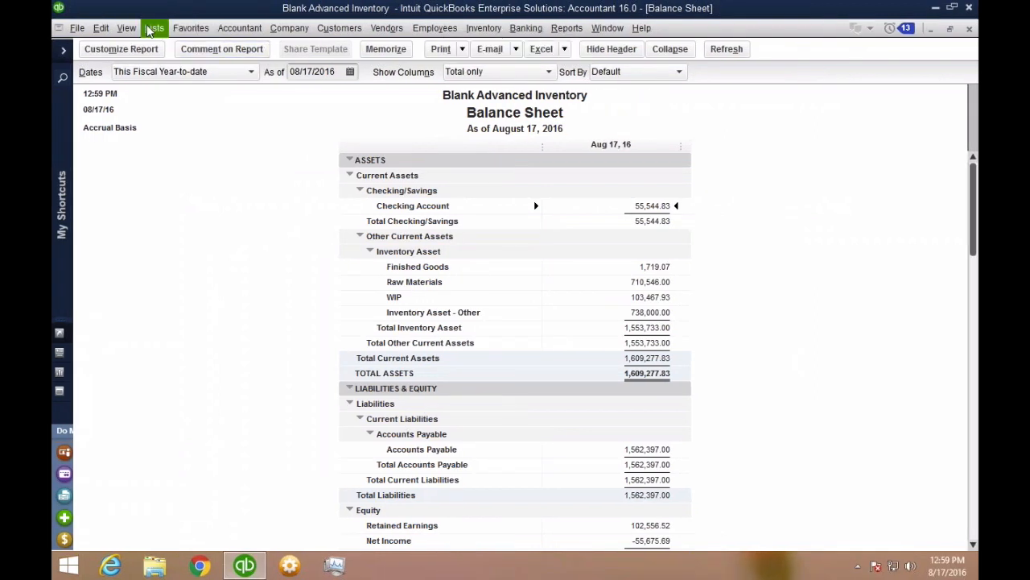
- Start an inventory quantity adjustment and reduce Alloy lb WIP by 50 to a new quantity of 99.7
{"action": "left_click", "coordinate": [495, 28]}
{"action": "left_click", "coordinate": [529, 120]}
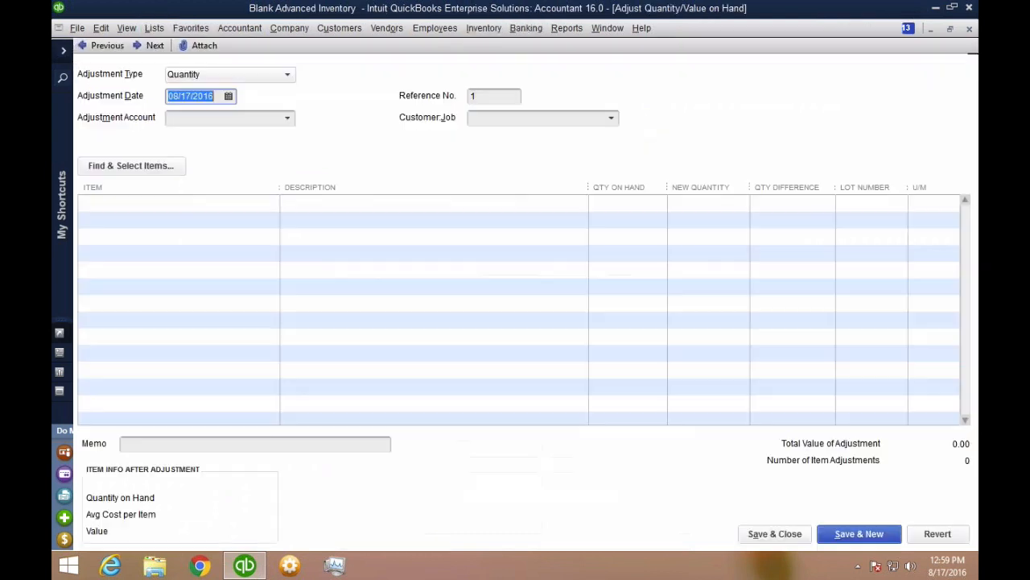
{"action": "left_click", "coordinate": [161, 207]}
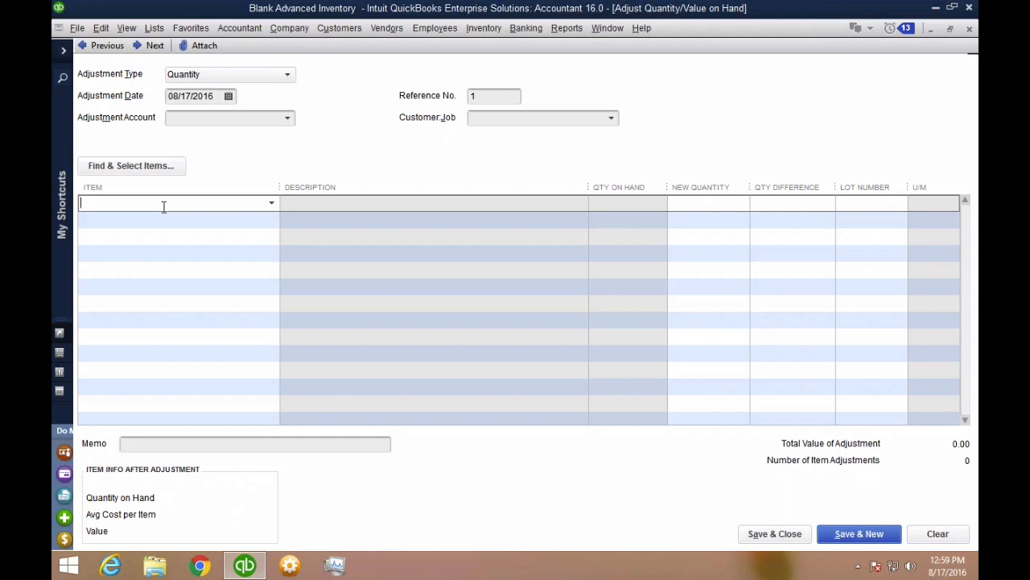
{"action": "left_click", "coordinate": [271, 204]}
{"action": "left_click", "coordinate": [122, 373]}
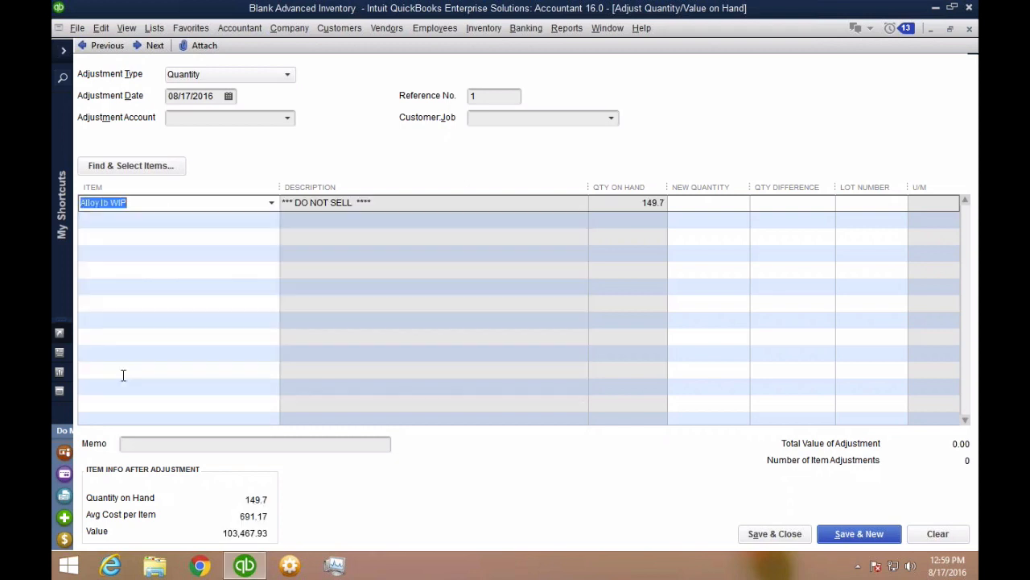
{"action": "left_click", "coordinate": [715, 202]}
{"action": "type", "text": "149.7-50"}
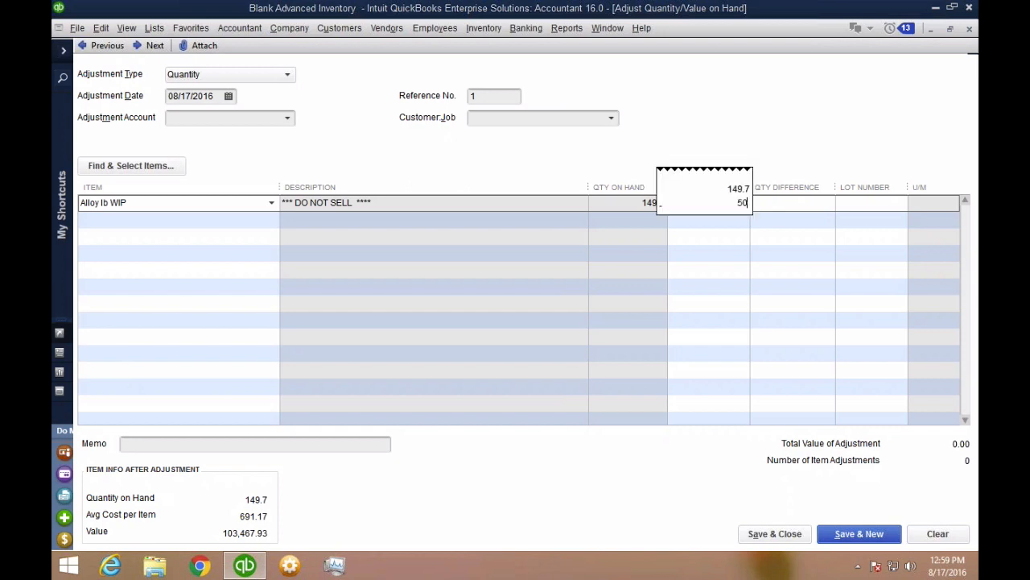
{"action": "key", "text": "Return"}
{"action": "key", "text": "Tab"}
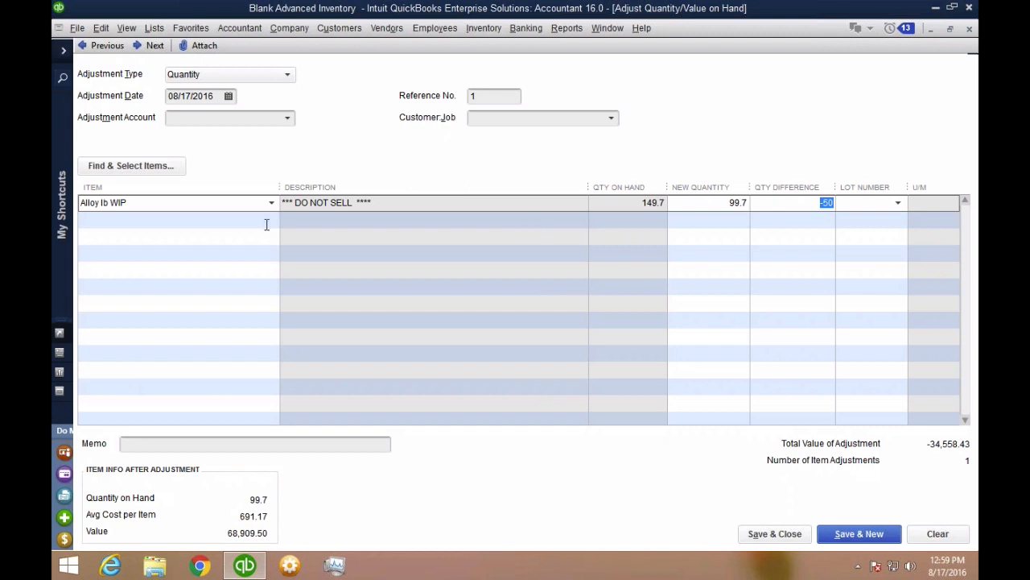
- Dismiss the lot number warning and add Copper LB to the adjustment with a new quantity of 50 × 0.4, or 20
{"action": "left_click", "coordinate": [163, 225]}
{"action": "left_click", "coordinate": [515, 187]}
{"action": "left_click", "coordinate": [260, 222]}
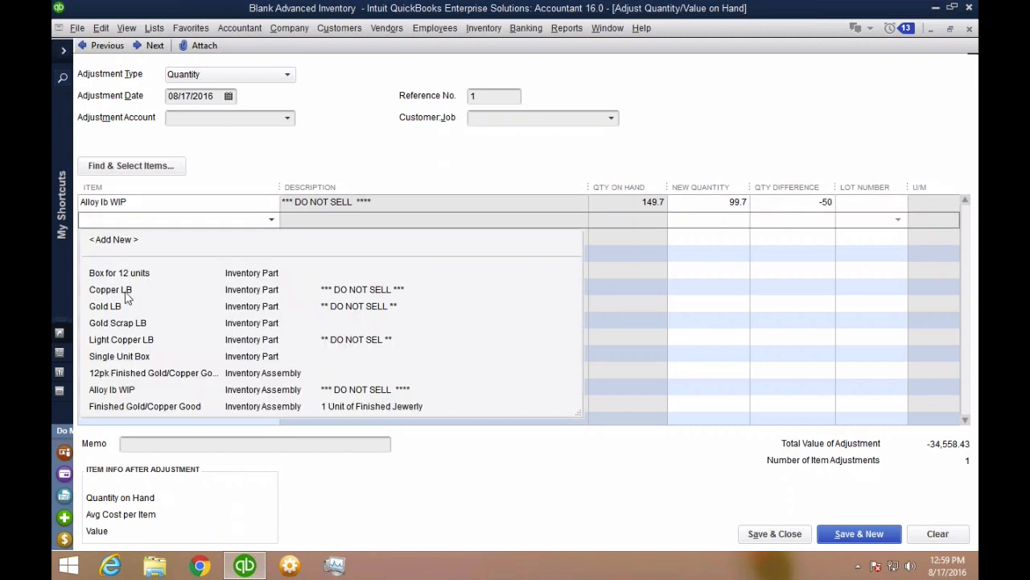
{"action": "left_click", "coordinate": [126, 291]}
{"action": "left_click", "coordinate": [731, 223]}
{"action": "type", "text": "50"}
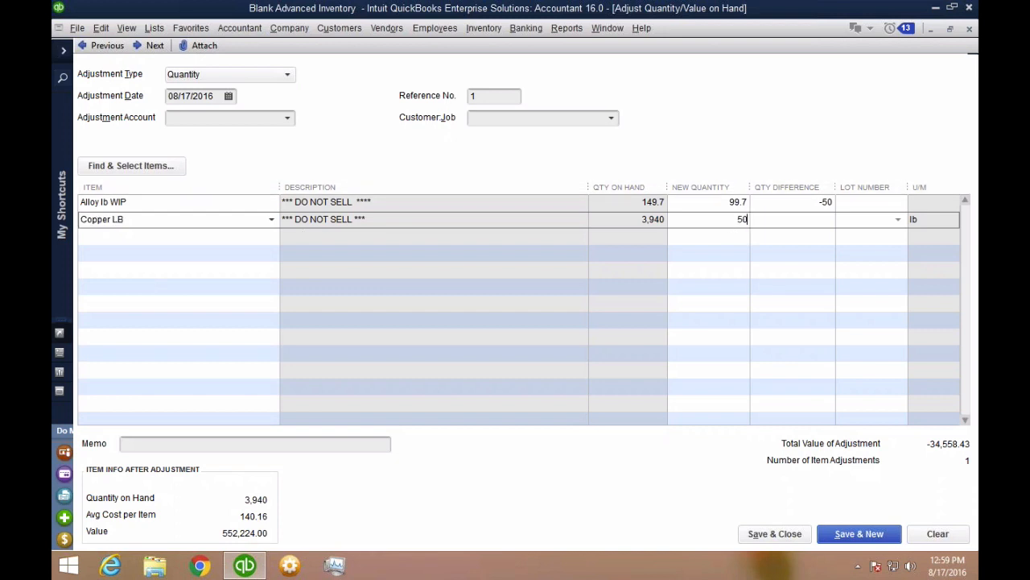
{"action": "key", "text": "asterisk"}
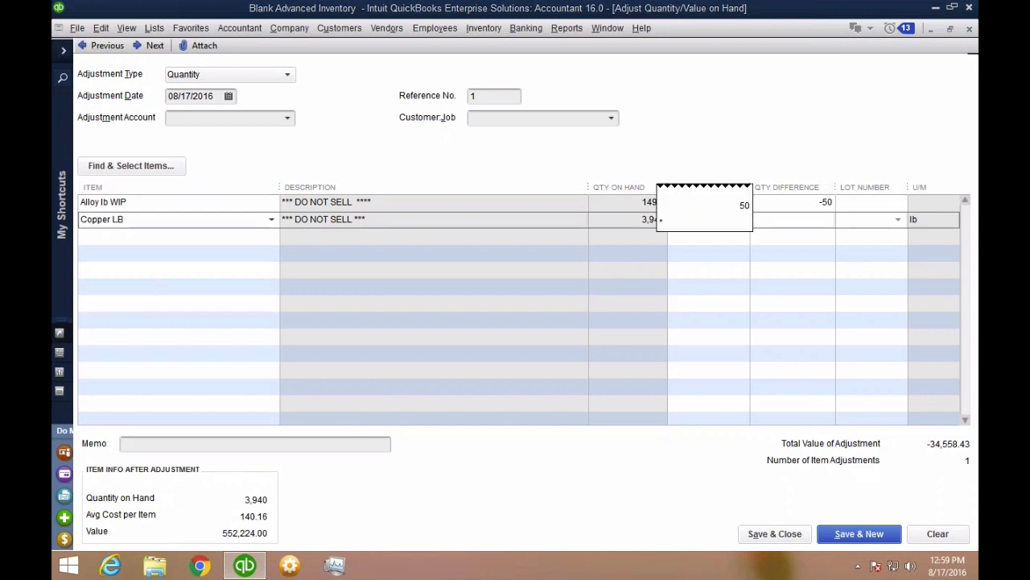
{"action": "type", "text": ".4"}
{"action": "key", "text": "Return"}
{"action": "left_click", "coordinate": [102, 238]}
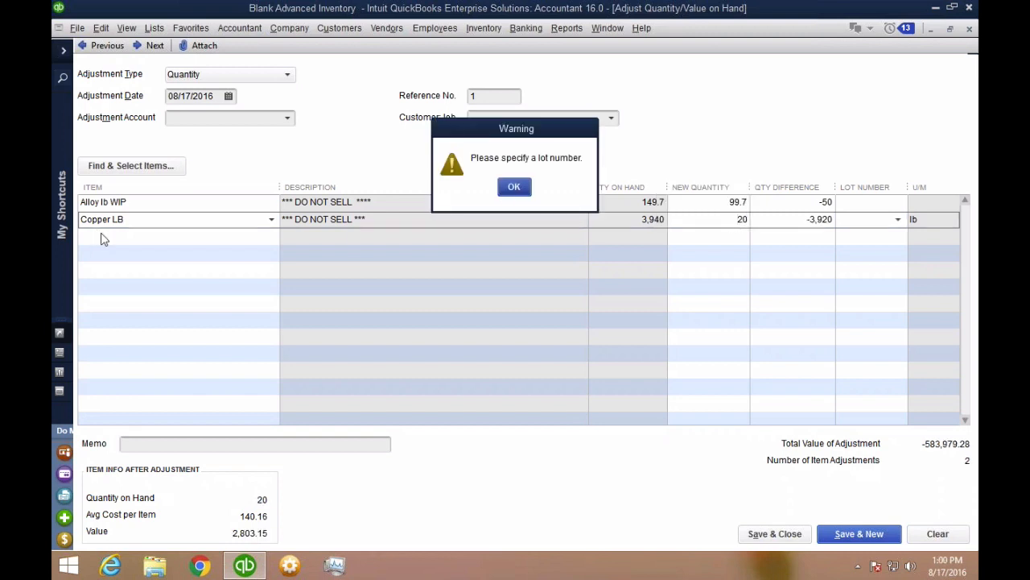
- Dismiss the lot number warning and add Gold LB to the adjustment with a new quantity of 32
{"action": "key", "text": "Return"}
{"action": "left_click", "coordinate": [94, 236]}
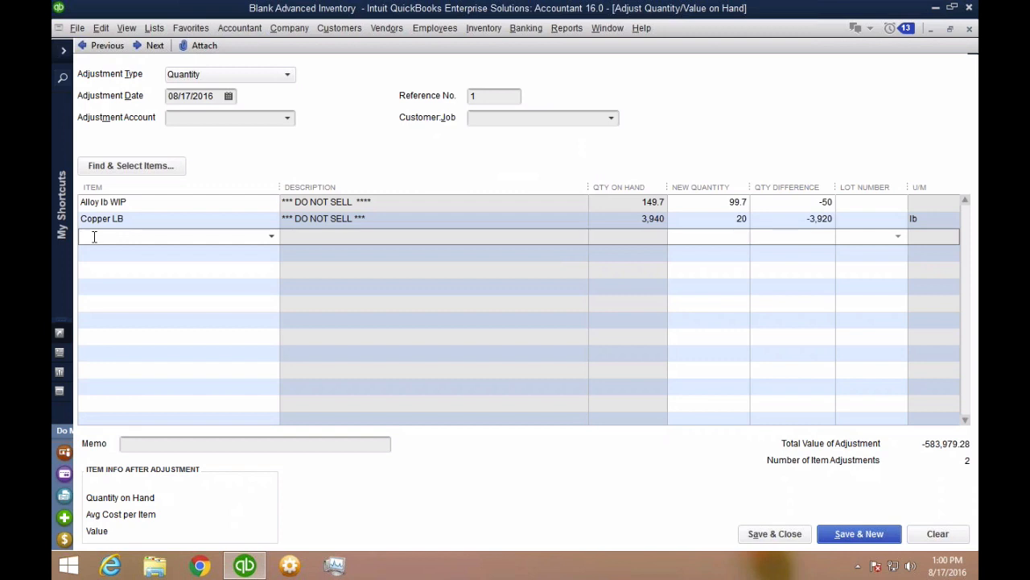
{"action": "type", "text": "Gold LB"}
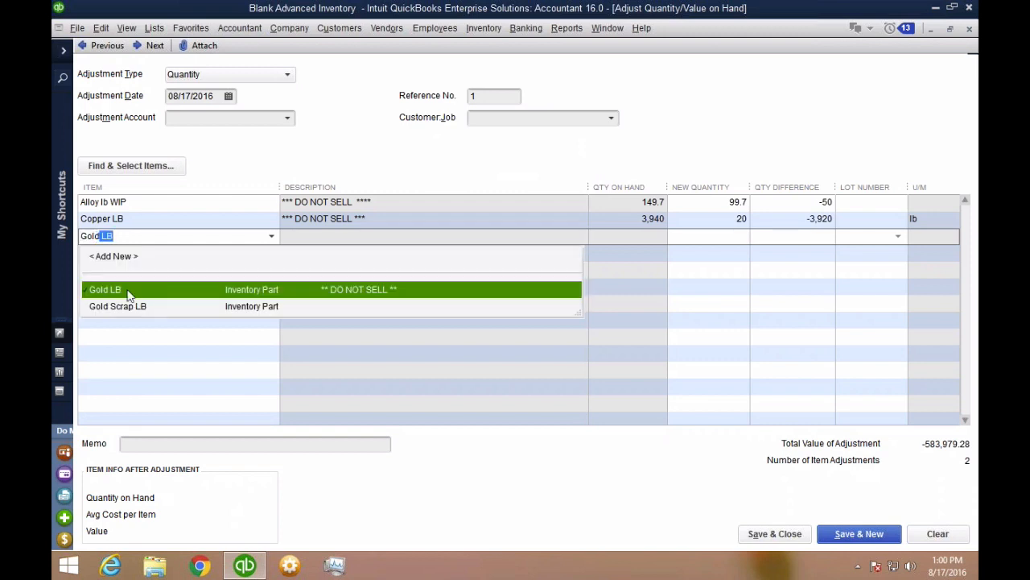
{"action": "left_click", "coordinate": [133, 292]}
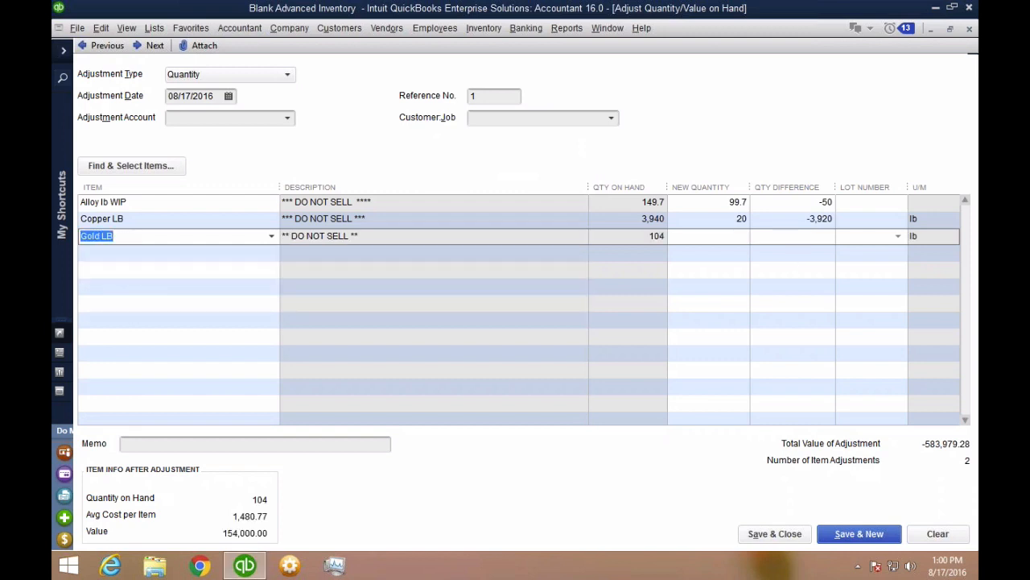
{"action": "left_click", "coordinate": [724, 233]}
{"action": "type", "text": "50"}
{"action": "type", "text": "32"}
{"action": "key", "text": "Return"}
{"action": "left_click", "coordinate": [712, 250]}
{"action": "left_click", "coordinate": [515, 187]}
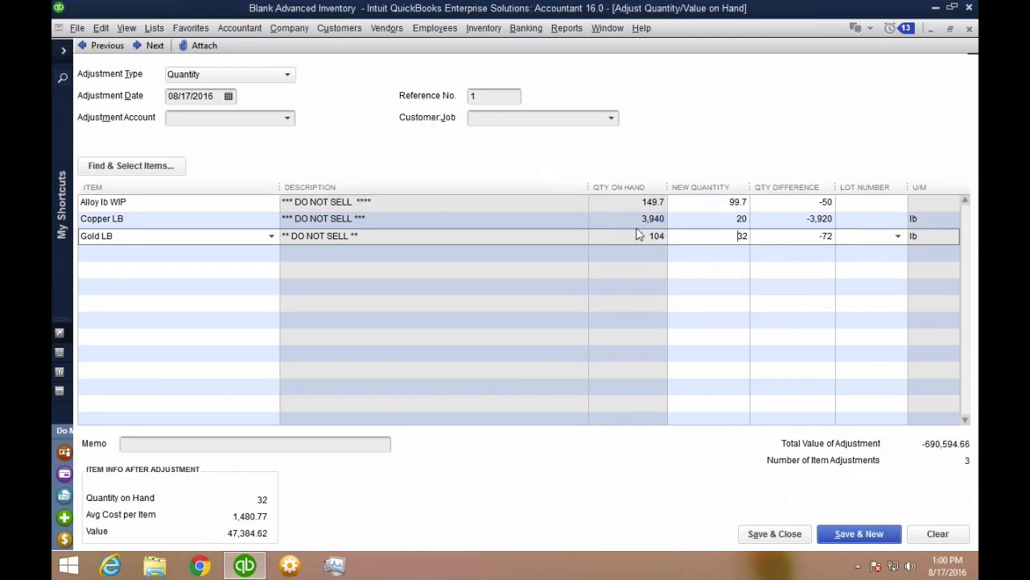
- Correct Copper LB's new quantity to 3940 + 20, or 3,960, and dismiss the lot number warning
{"action": "left_click", "coordinate": [743, 219]}
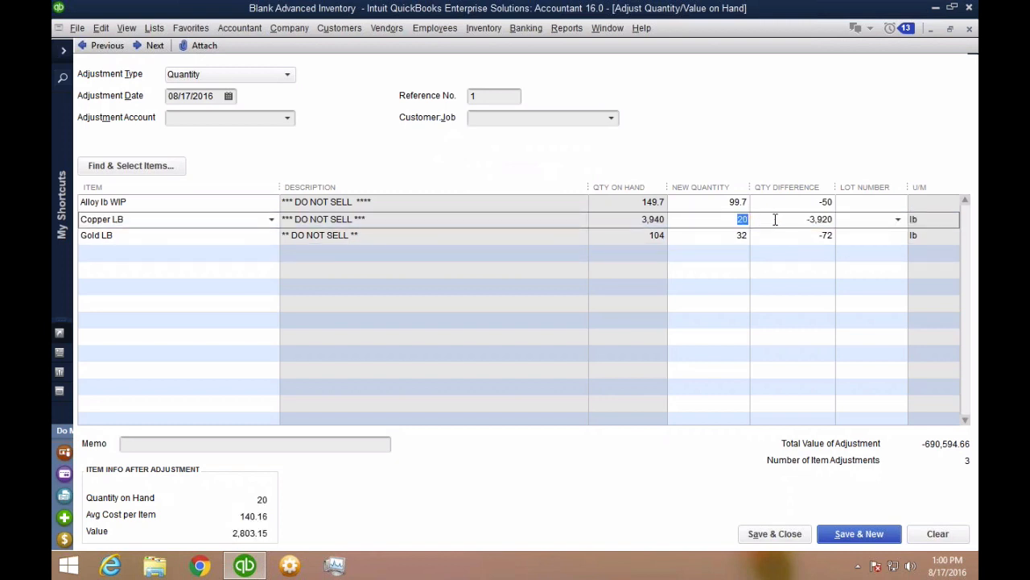
{"action": "type", "text": "3940+20"}
{"action": "key", "text": "Return"}
{"action": "left_click", "coordinate": [792, 240]}
{"action": "left_click", "coordinate": [514, 188]}
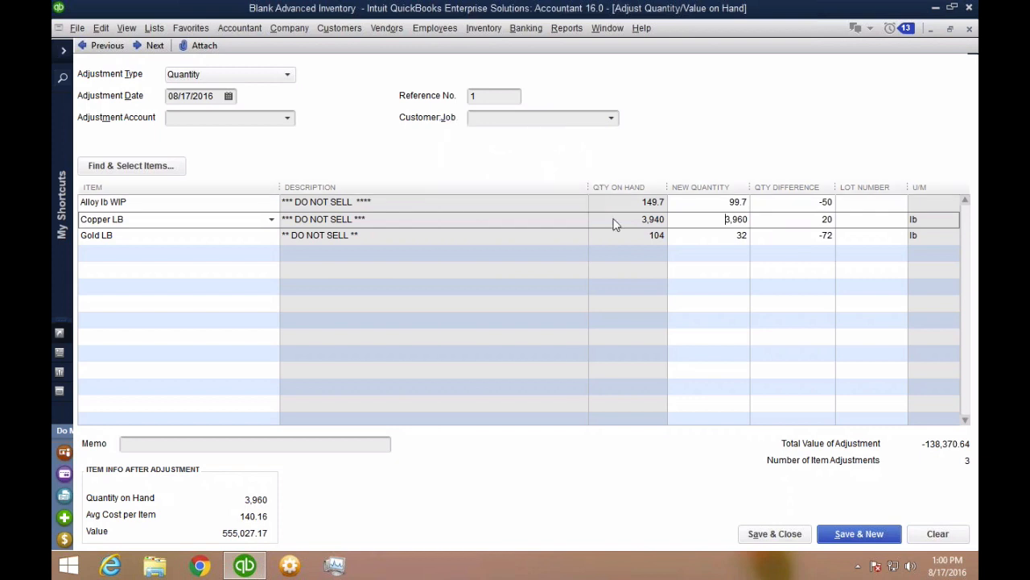
- Correct Gold LB's new quantity to 104 + 32, or 136, dismiss the lot number warning, and check the three items' quantity differences
{"action": "left_click", "coordinate": [676, 235]}
{"action": "type", "text": "104+32"}
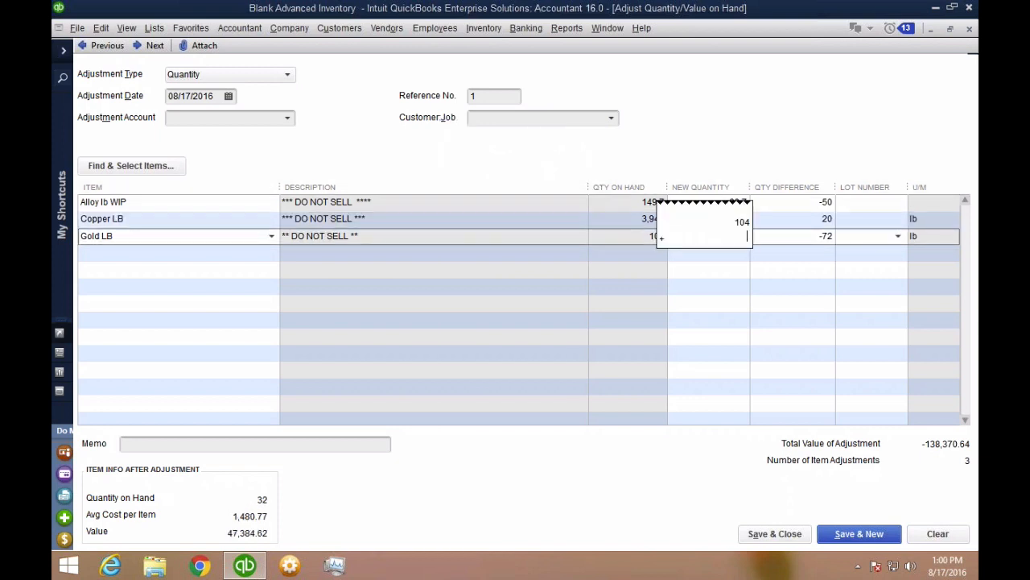
{"action": "key", "text": "Return"}
{"action": "left_click", "coordinate": [778, 236]}
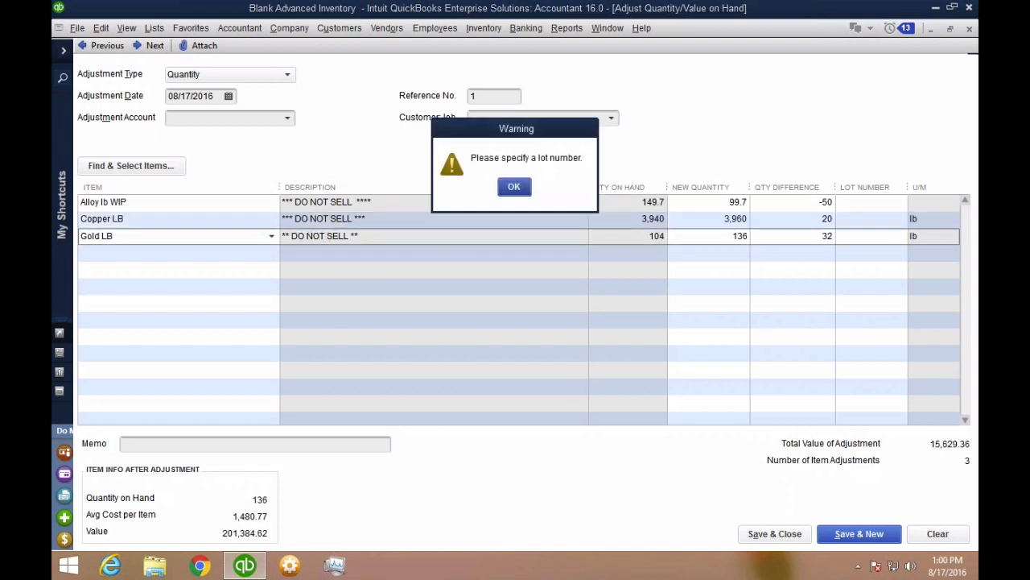
{"action": "left_click", "coordinate": [520, 187]}
{"action": "left_click", "coordinate": [737, 272]}
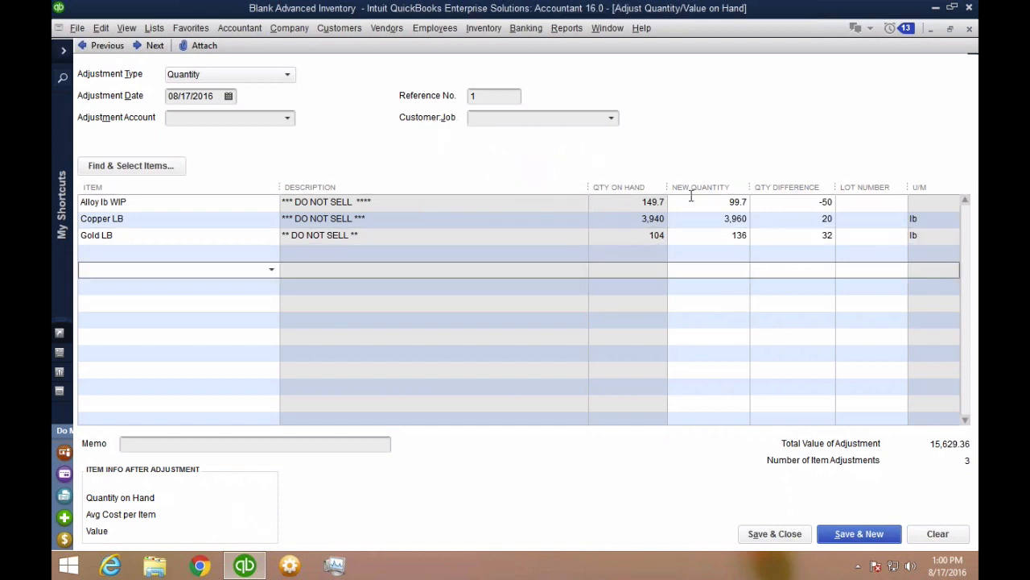
{"action": "left_click", "coordinate": [786, 202]}
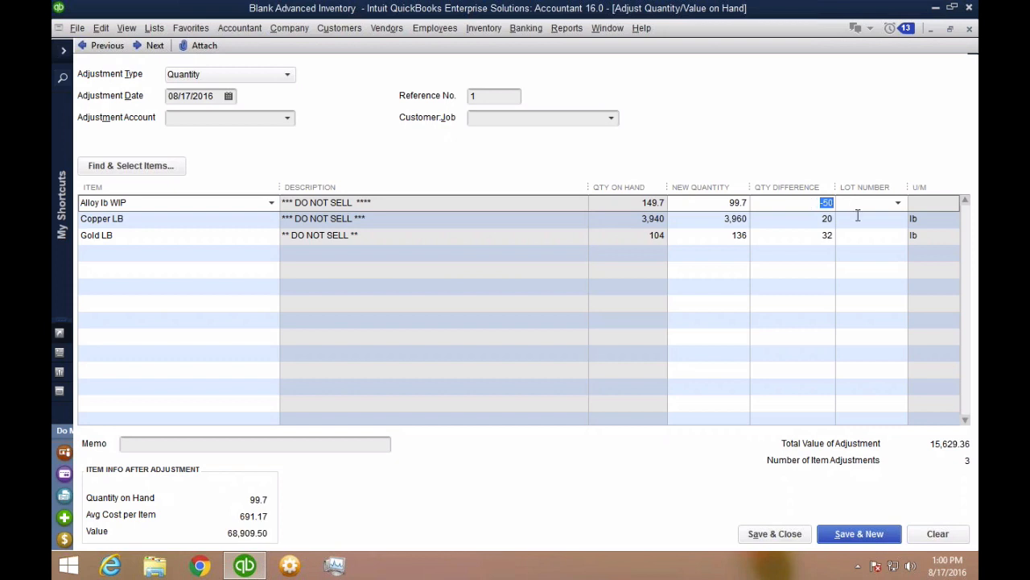
{"action": "left_click", "coordinate": [808, 218]}
{"action": "left_click", "coordinate": [816, 238]}
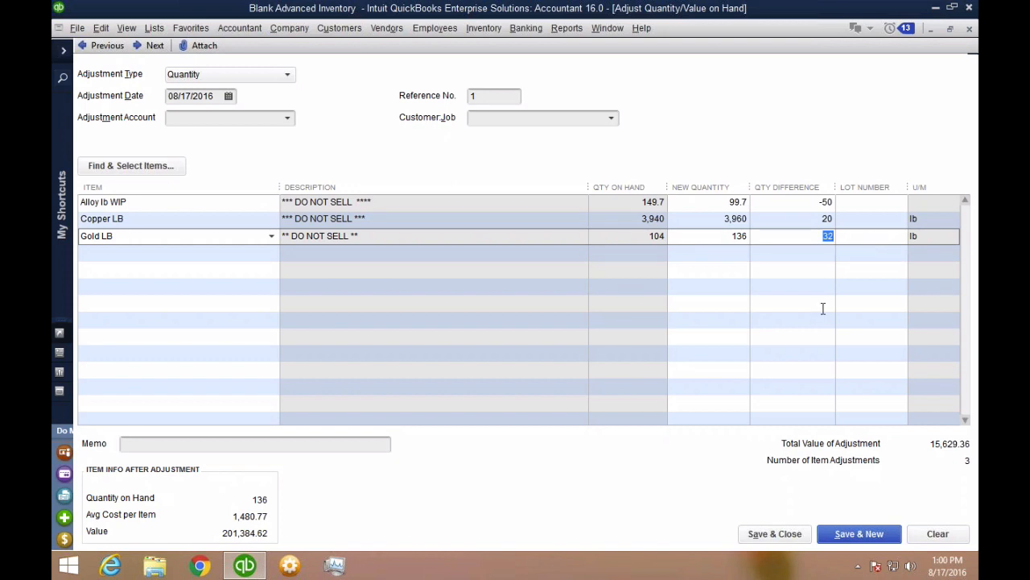
- Assign Cost of Goods Sold as the adjustment account, accept the account type warning, and save and close the adjustment
{"action": "left_click", "coordinate": [784, 536]}
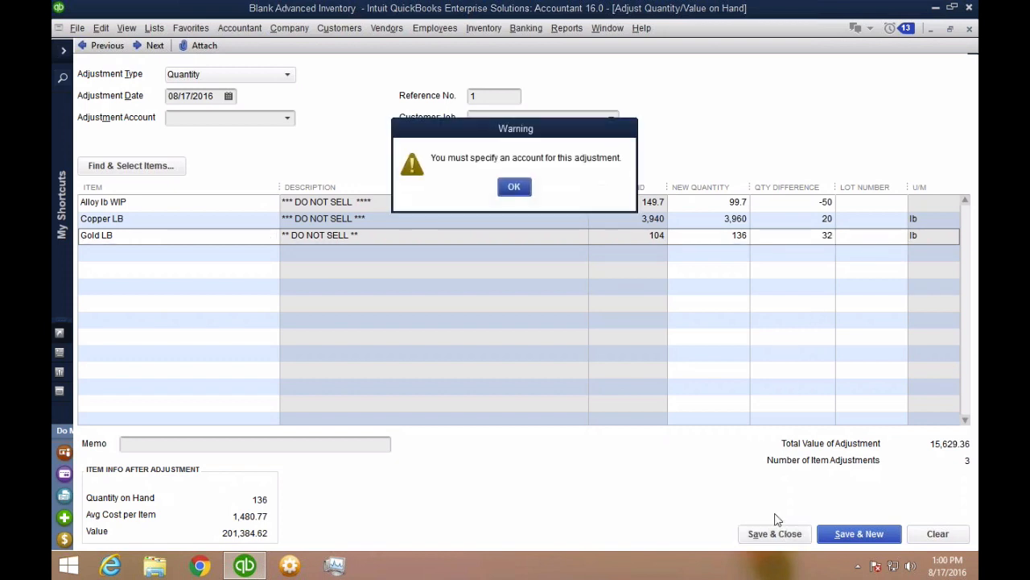
{"action": "left_click", "coordinate": [514, 186]}
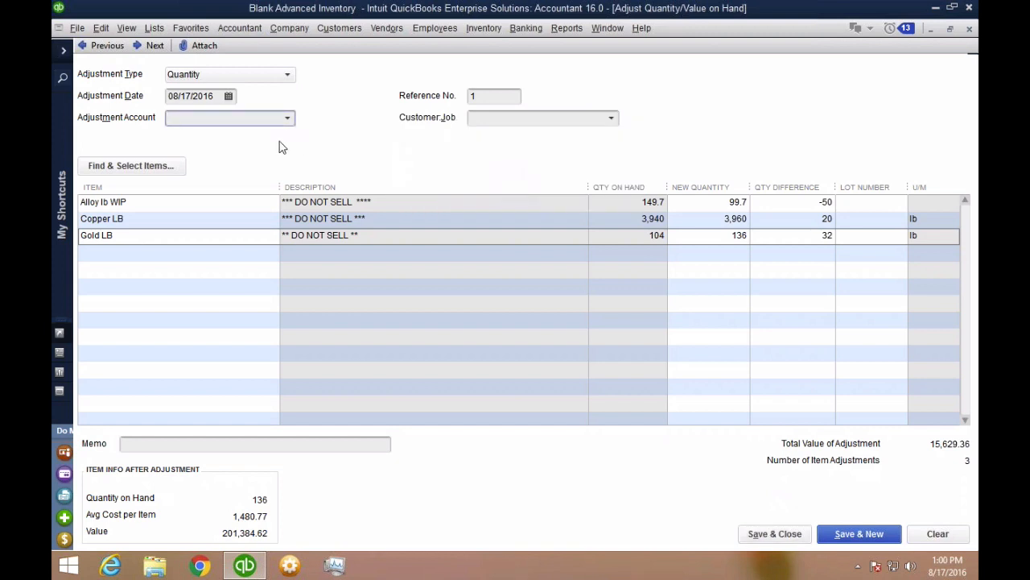
{"action": "type", "text": "Cost of Goods Sold"}
{"action": "left_click", "coordinate": [291, 174]}
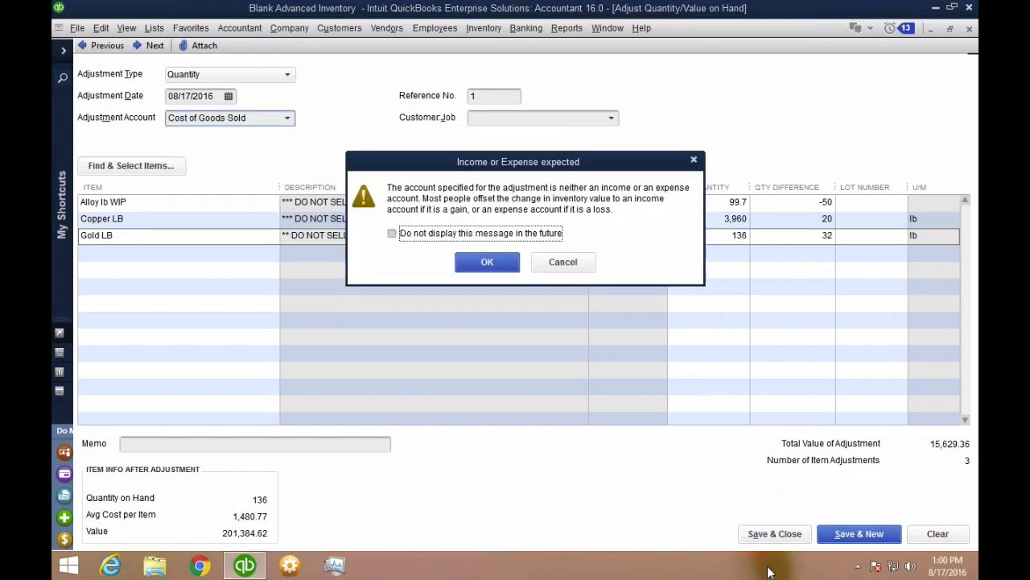
{"action": "left_click", "coordinate": [489, 264]}
{"action": "left_click", "coordinate": [796, 535]}
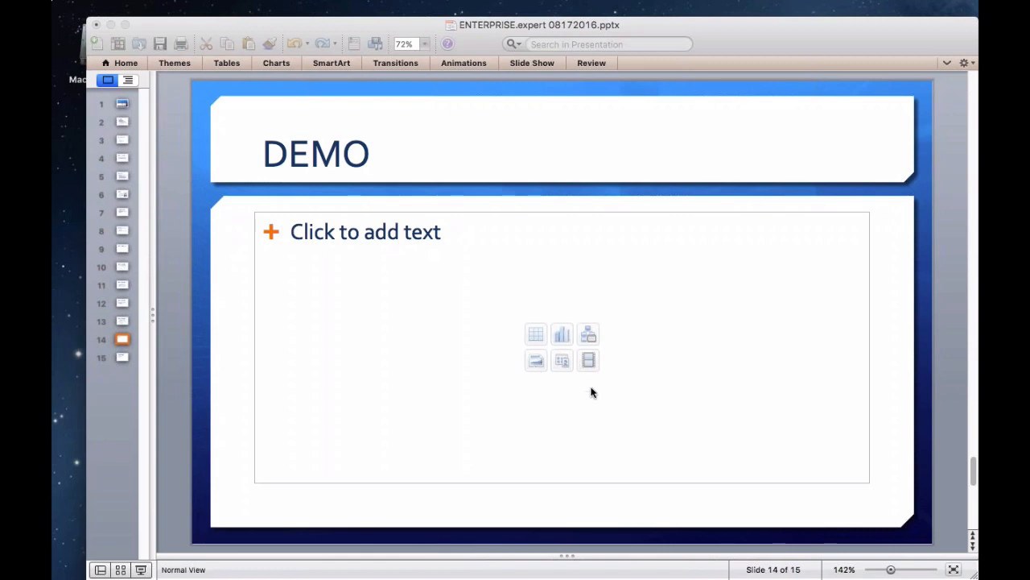
- In the PowerPoint presentation, show slide 15, "Q&A and Stay Connected"
{"action": "left_click", "coordinate": [116, 361]}
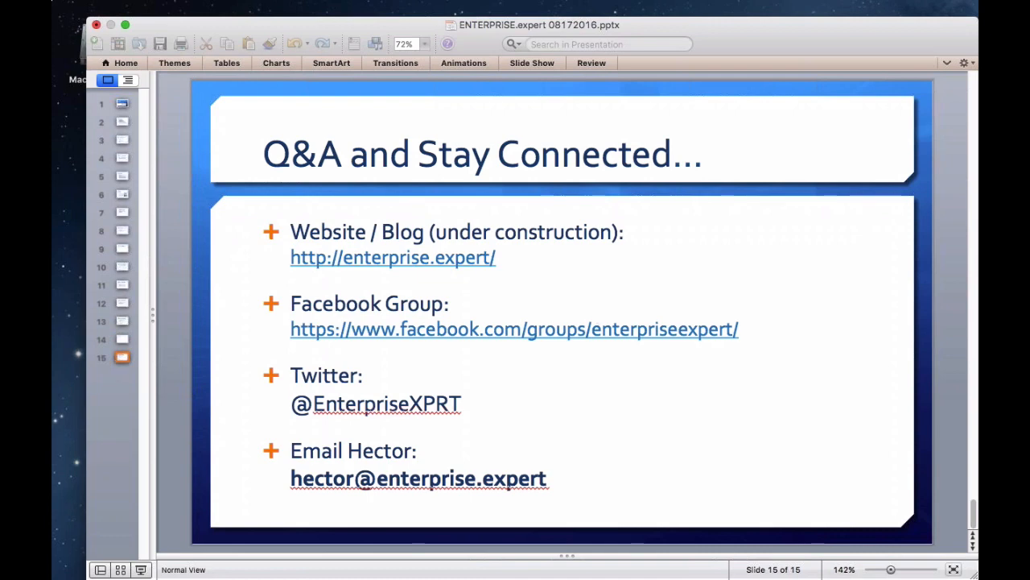